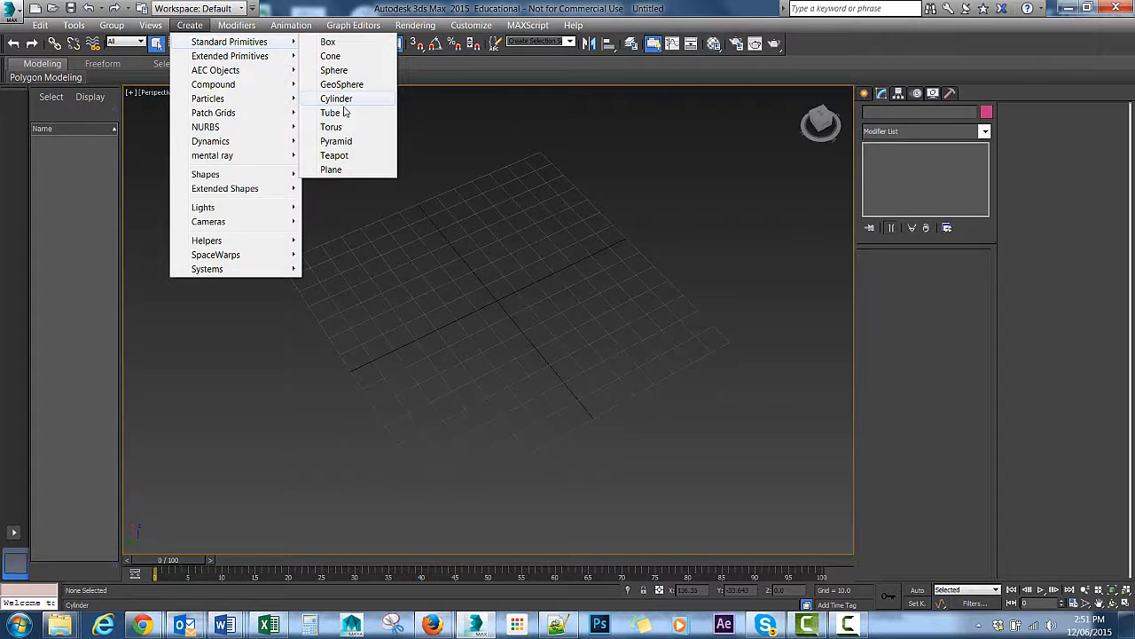
- Create a cylinder standing at the grid's origin, about 8.2 units in radius and 89.7 units high
{"action": "left_click", "coordinate": [346, 104]}
{"action": "middle_click_drag", "start_coordinate": [524, 281], "coordinate": [487, 324], "text": "alt"}
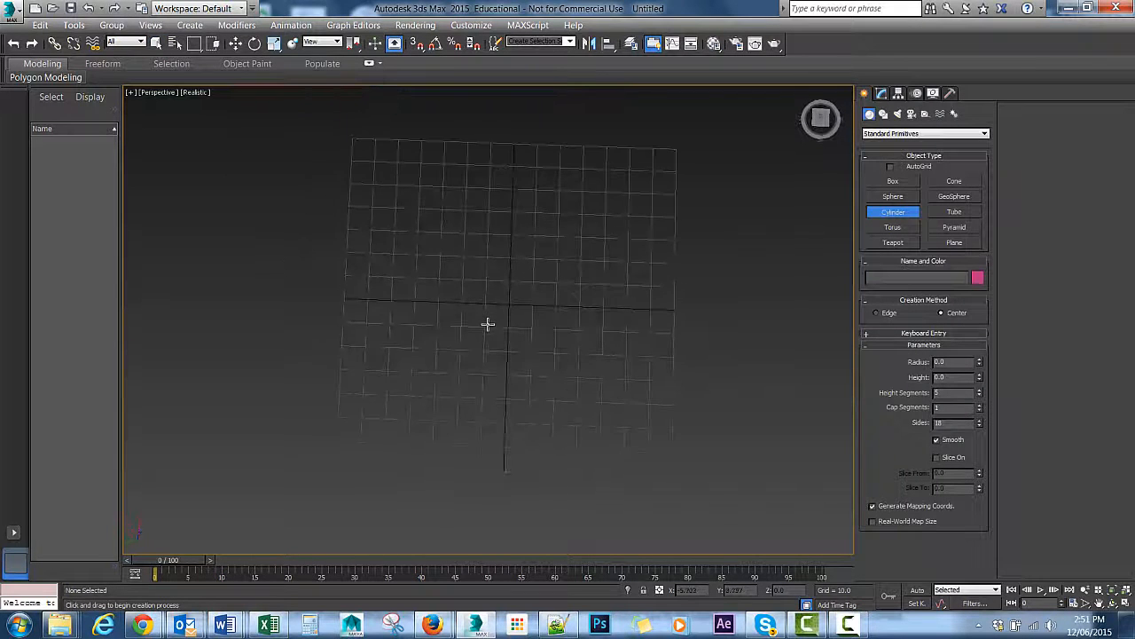
{"action": "middle_click_drag", "start_coordinate": [498, 249], "coordinate": [506, 316], "text": "alt"}
{"action": "mouse_move", "coordinate": [486, 301]}
{"action": "left_mouse_down"}
{"action": "mouse_move", "coordinate": [517, 325]}
{"action": "mouse_move", "coordinate": [502, 310]}
{"action": "left_mouse_up"}
{"action": "middle_click_drag", "start_coordinate": [549, 306], "coordinate": [606, 330], "text": "alt"}
- Rotate the cylinder to lie flat and, with angle snap on, turn it 90 degrees in the ground plane to align with the X axis
{"action": "key", "text": "e"}
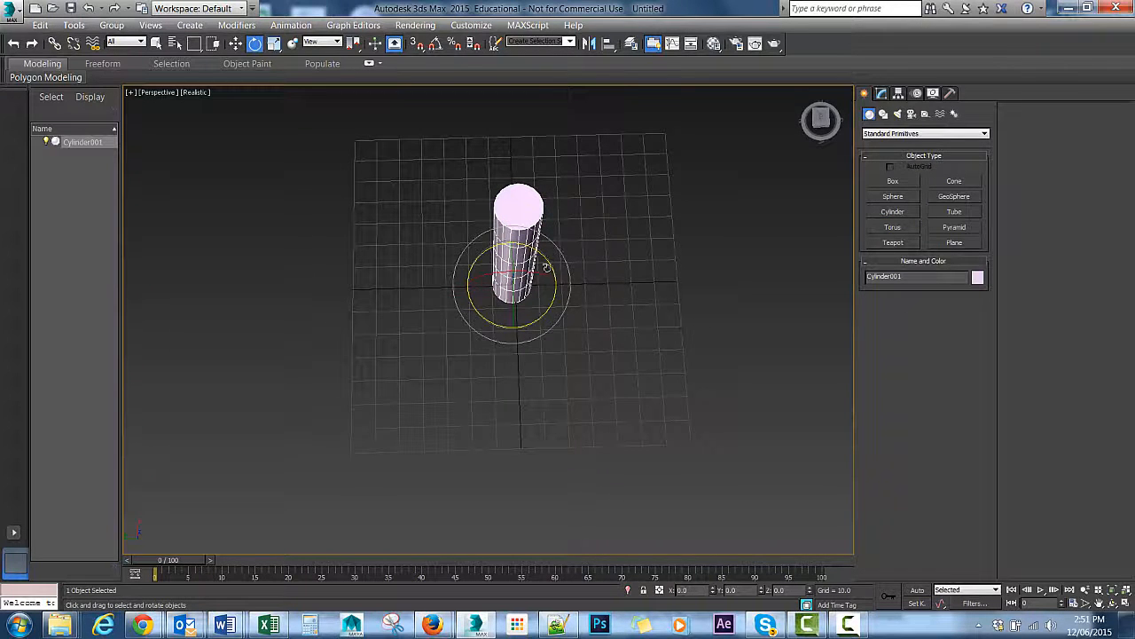
{"action": "left_click_drag", "start_coordinate": [528, 266], "coordinate": [423, 278]}
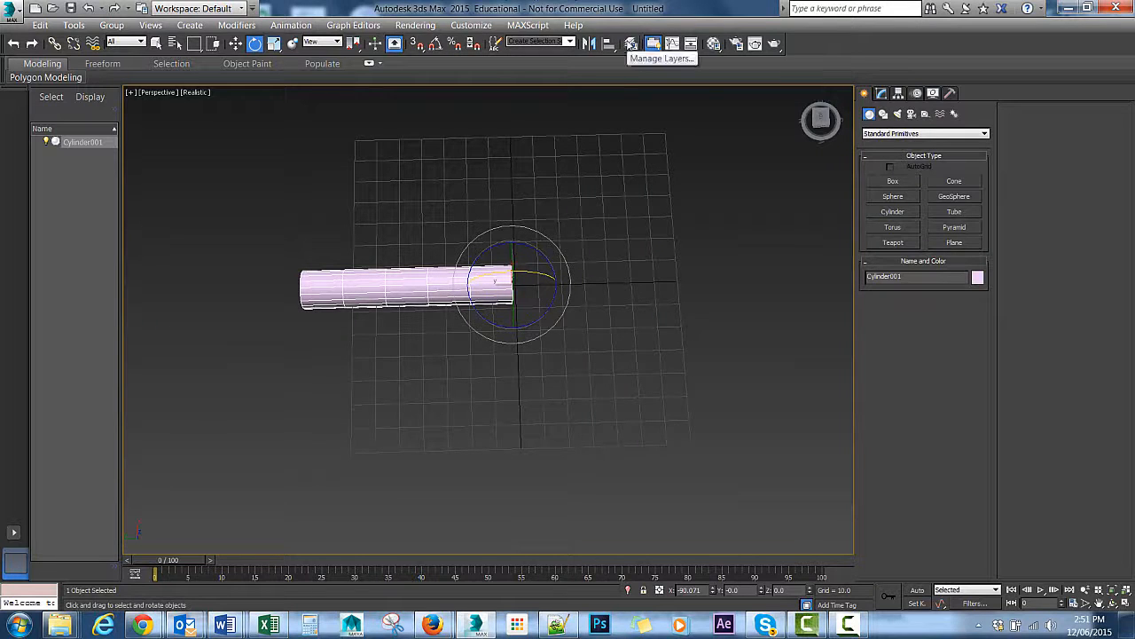
{"action": "left_click", "coordinate": [435, 44]}
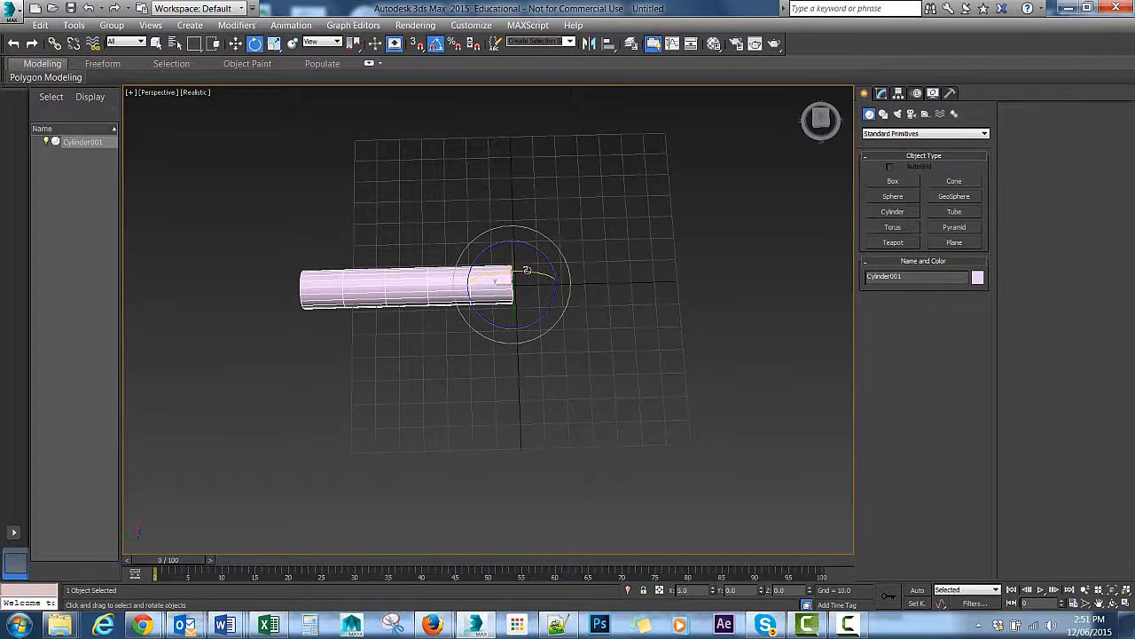
{"action": "left_click_drag", "start_coordinate": [526, 270], "coordinate": [525, 271]}
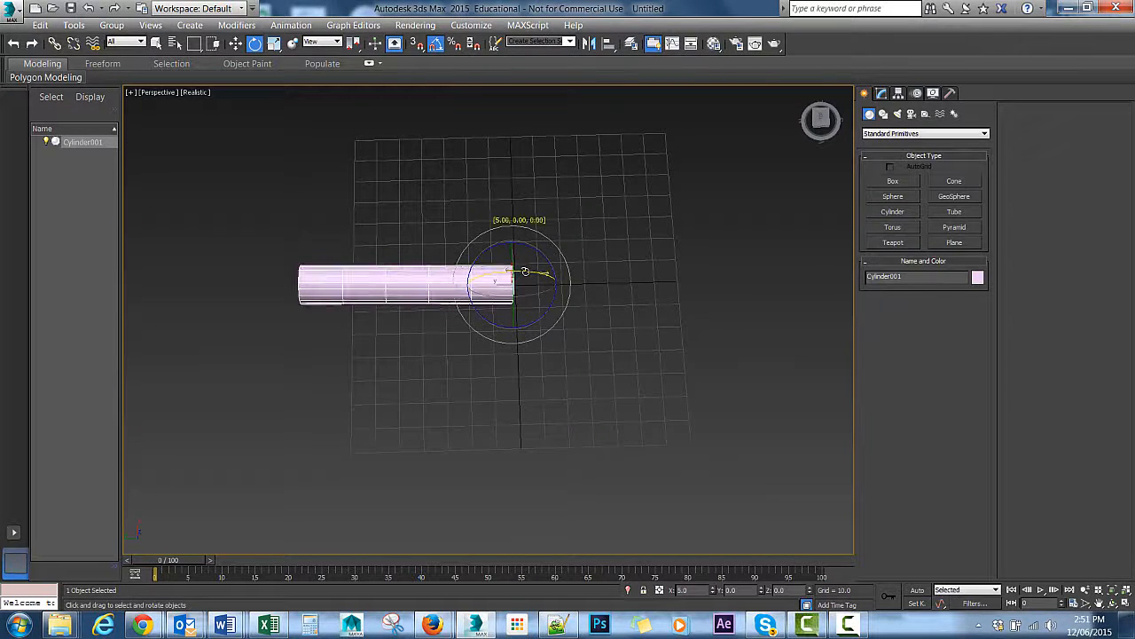
{"action": "middle_click_drag", "start_coordinate": [586, 343], "coordinate": [526, 287], "text": "alt"}
{"action": "left_click_drag", "start_coordinate": [527, 293], "coordinate": [521, 294]}
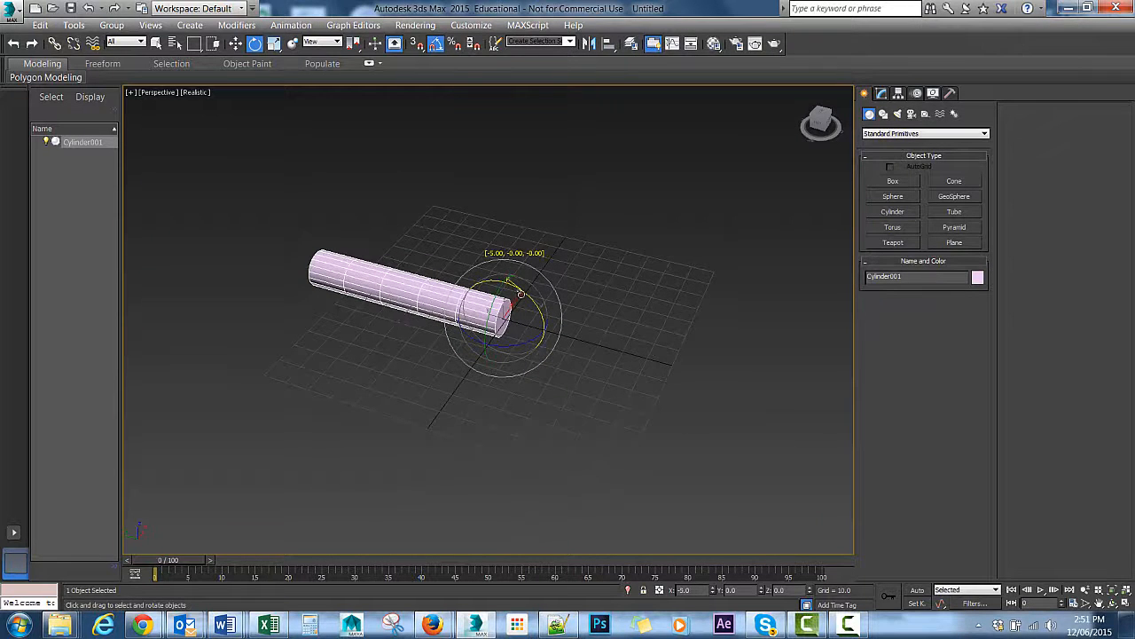
{"action": "middle_click_drag", "start_coordinate": [532, 294], "coordinate": [532, 321], "text": "alt"}
{"action": "left_click_drag", "start_coordinate": [528, 316], "coordinate": [472, 315]}
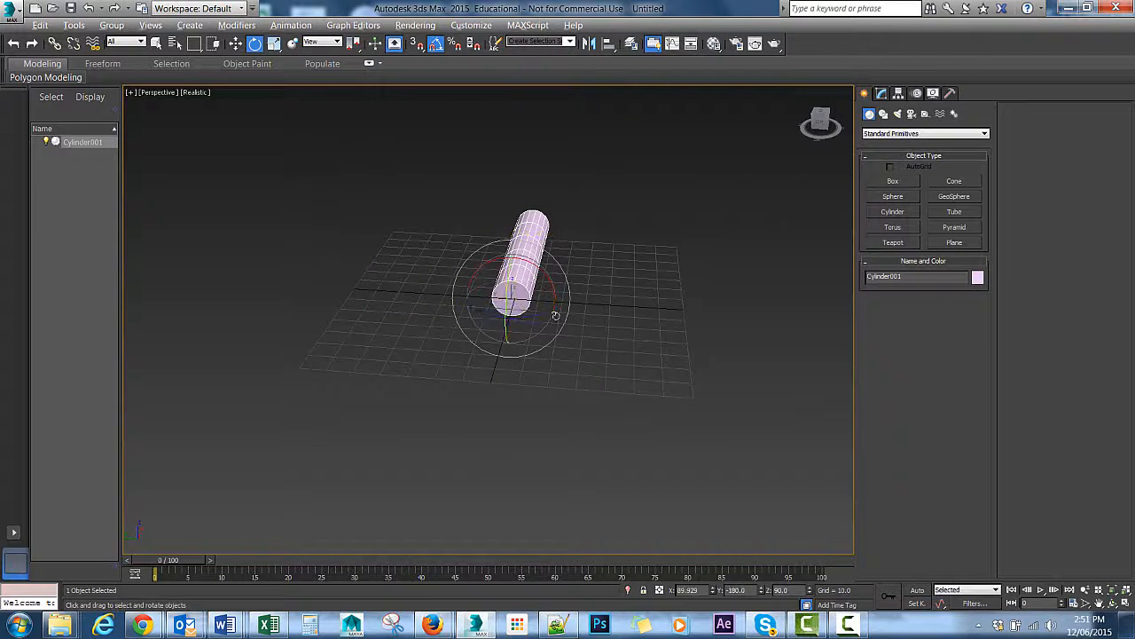
- Move the cylinder along the Y axis to about Y -42
{"action": "middle_click_drag", "start_coordinate": [556, 314], "coordinate": [669, 332], "text": "alt"}
{"action": "key", "text": "w"}
{"action": "middle_click_drag", "start_coordinate": [605, 276], "coordinate": [587, 343], "text": "alt"}
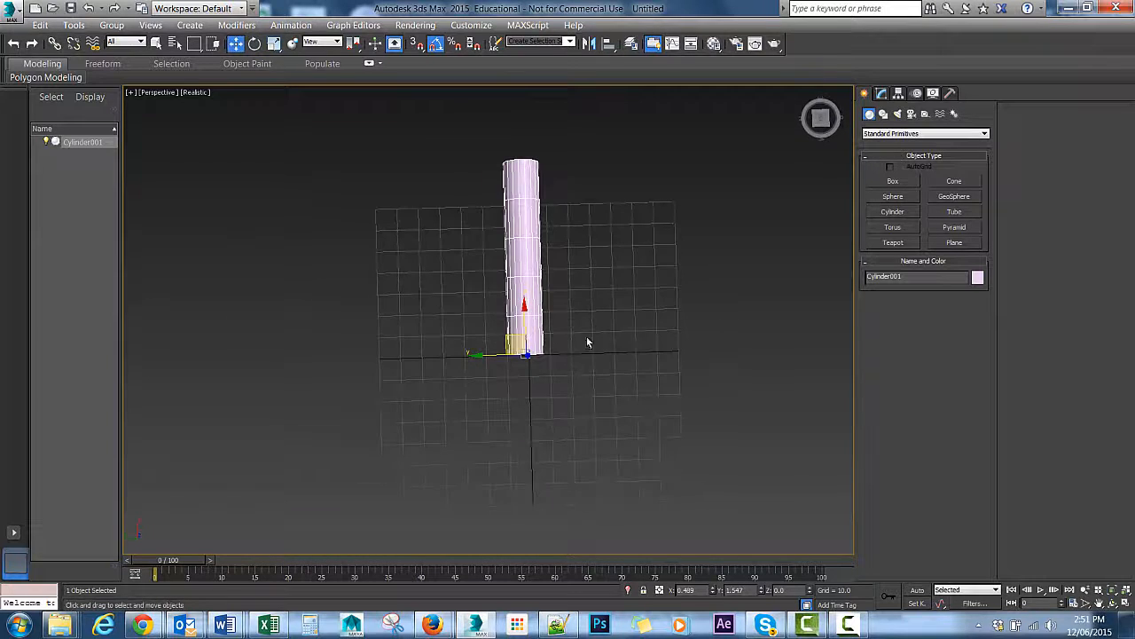
{"action": "left_click_drag", "start_coordinate": [494, 354], "coordinate": [577, 367]}
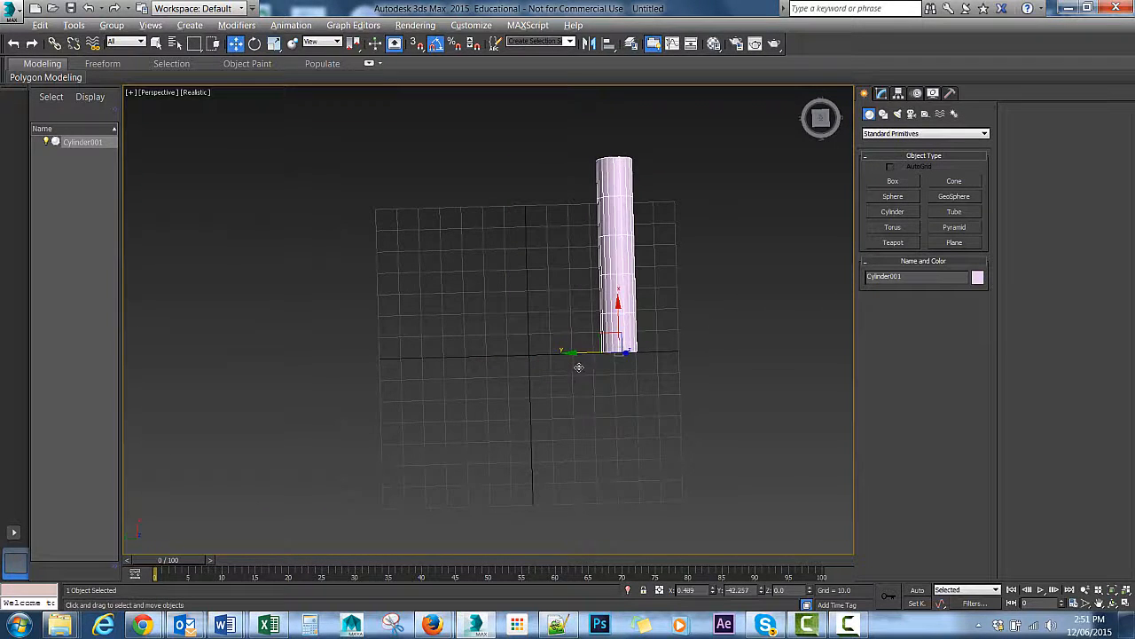
- With 3D snapping to grid points on, move the cylinder along Y to the grid point at Y -50
{"action": "middle_click_drag", "start_coordinate": [578, 367], "coordinate": [666, 294], "text": "alt"}
{"action": "mouse_move", "coordinate": [651, 236]}
{"action": "middle_mouse_down", "text": "alt"}
{"action": "mouse_move", "coordinate": [631, 246]}
{"action": "mouse_move", "coordinate": [633, 274]}
{"action": "mouse_move", "coordinate": [640, 254]}
{"action": "middle_mouse_up", "text": "alt"}
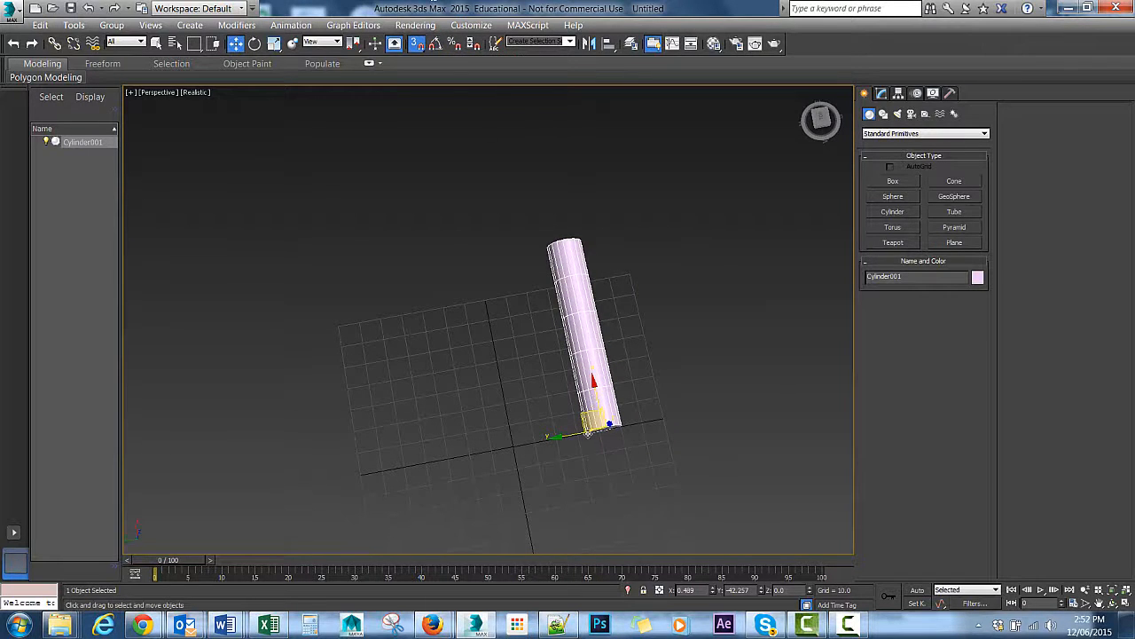
{"action": "right_click", "coordinate": [418, 43]}
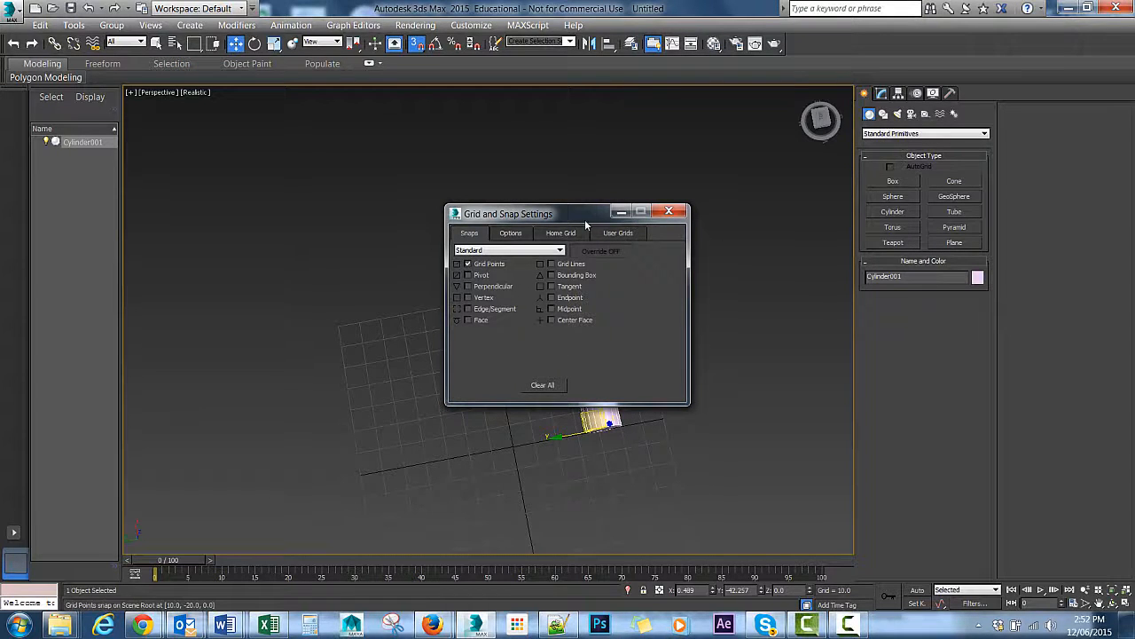
{"action": "left_click_drag", "start_coordinate": [585, 219], "coordinate": [886, 160]}
{"action": "left_click", "coordinate": [555, 438]}
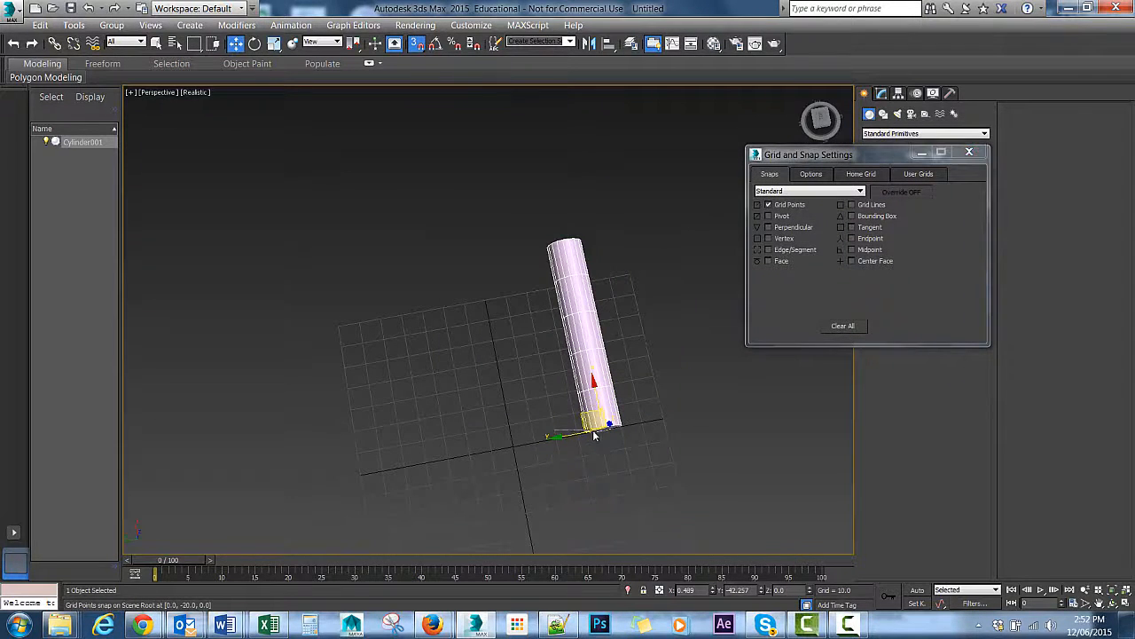
{"action": "left_click", "coordinate": [612, 412]}
{"action": "left_click_drag", "start_coordinate": [587, 427], "coordinate": [612, 429]}
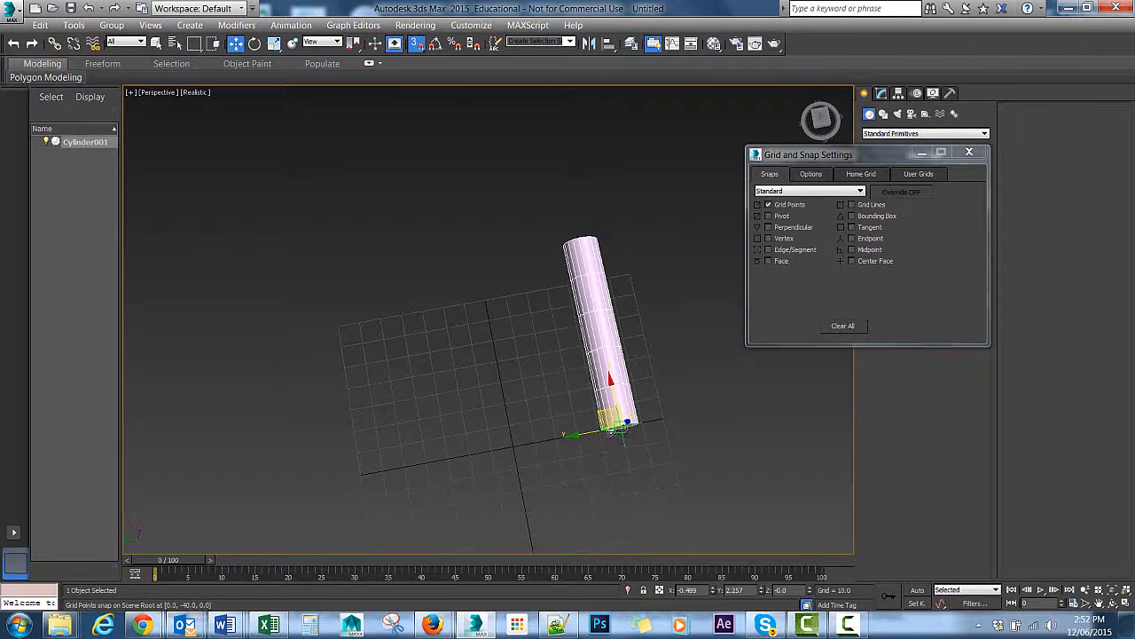
{"action": "middle_click_drag", "start_coordinate": [727, 407], "coordinate": [669, 376], "text": "alt"}
{"action": "scroll", "coordinate": [663, 368], "scroll_direction": "down", "scroll_amount": 5}
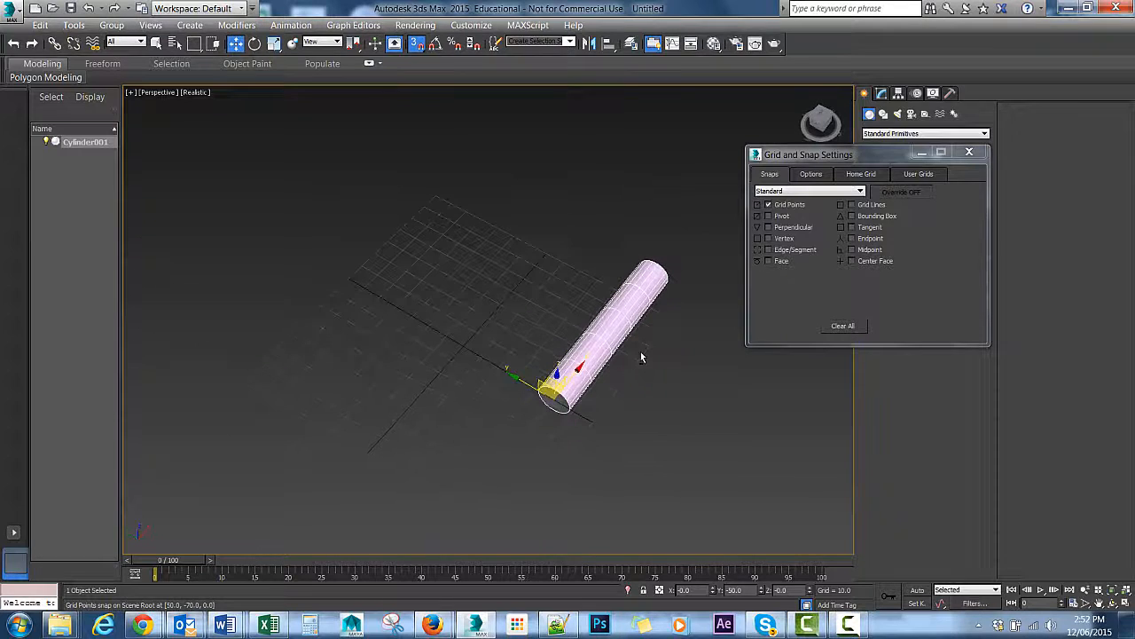
{"action": "left_click", "coordinate": [923, 152]}
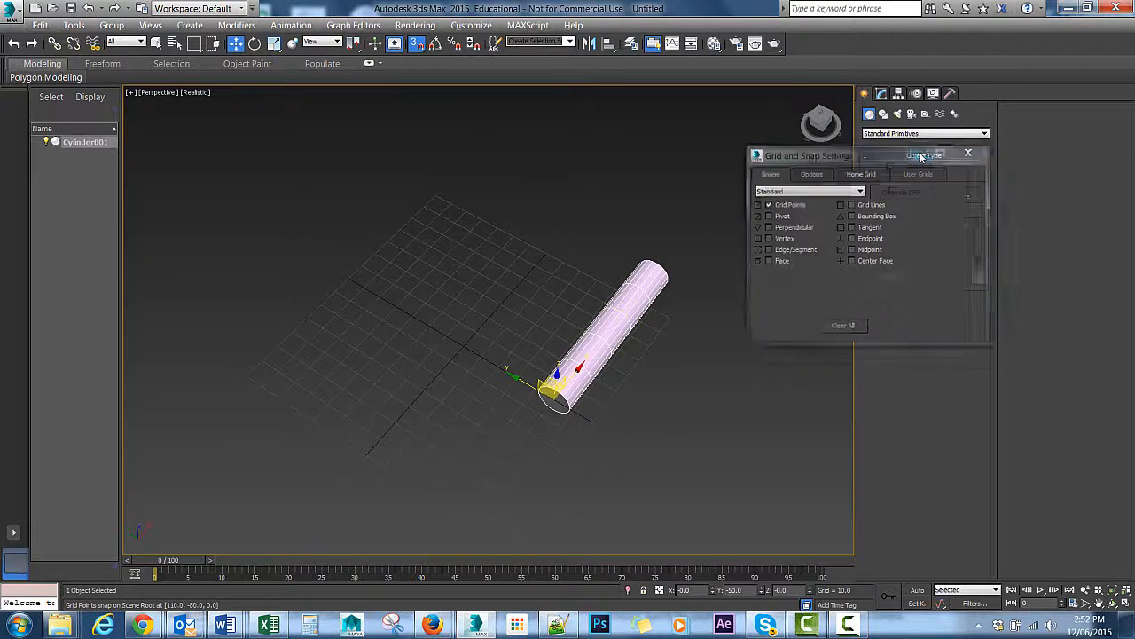
- Set the cylinder's cap segments to 2
{"action": "left_click", "coordinate": [881, 93]}
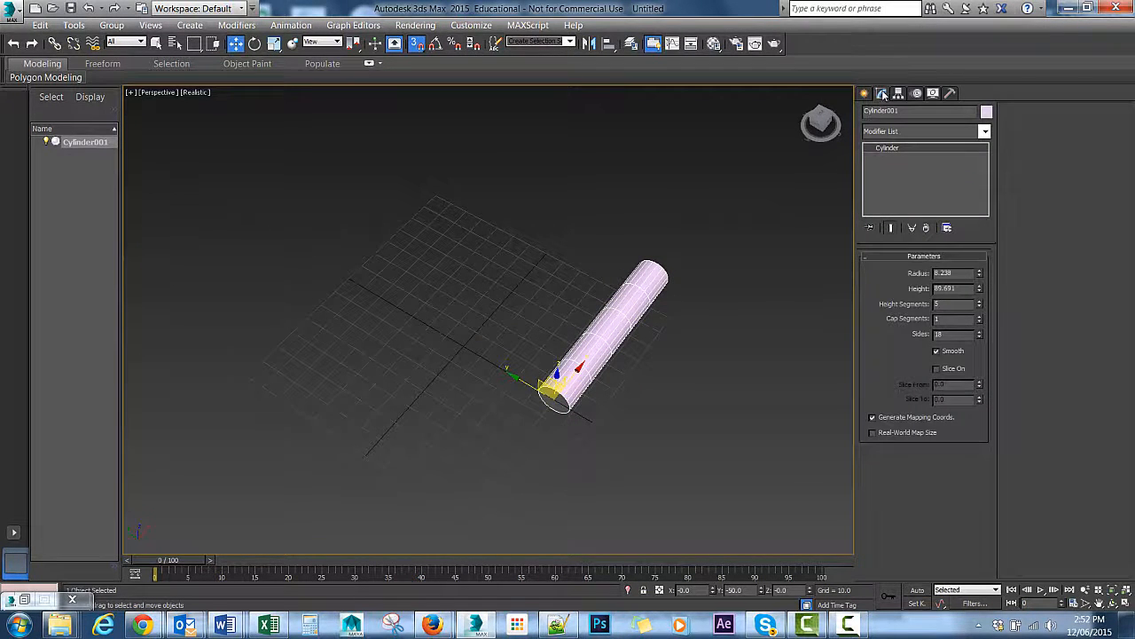
{"action": "middle_click_drag", "start_coordinate": [661, 380], "coordinate": [647, 359], "text": "alt"}
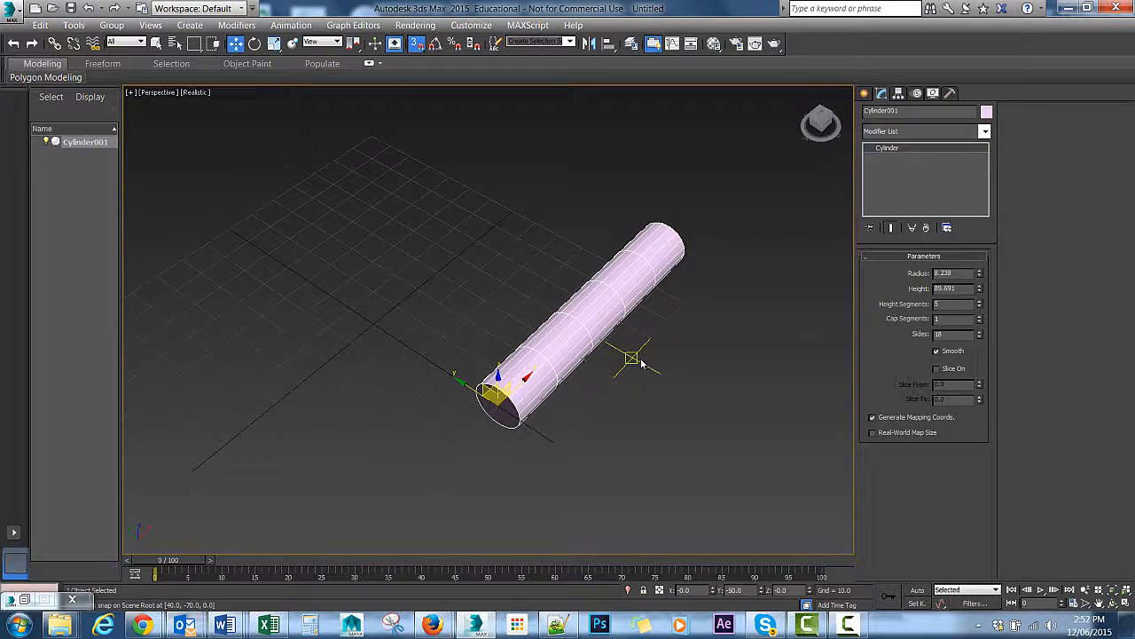
{"action": "middle_click_drag", "start_coordinate": [657, 289], "coordinate": [621, 287], "text": "alt"}
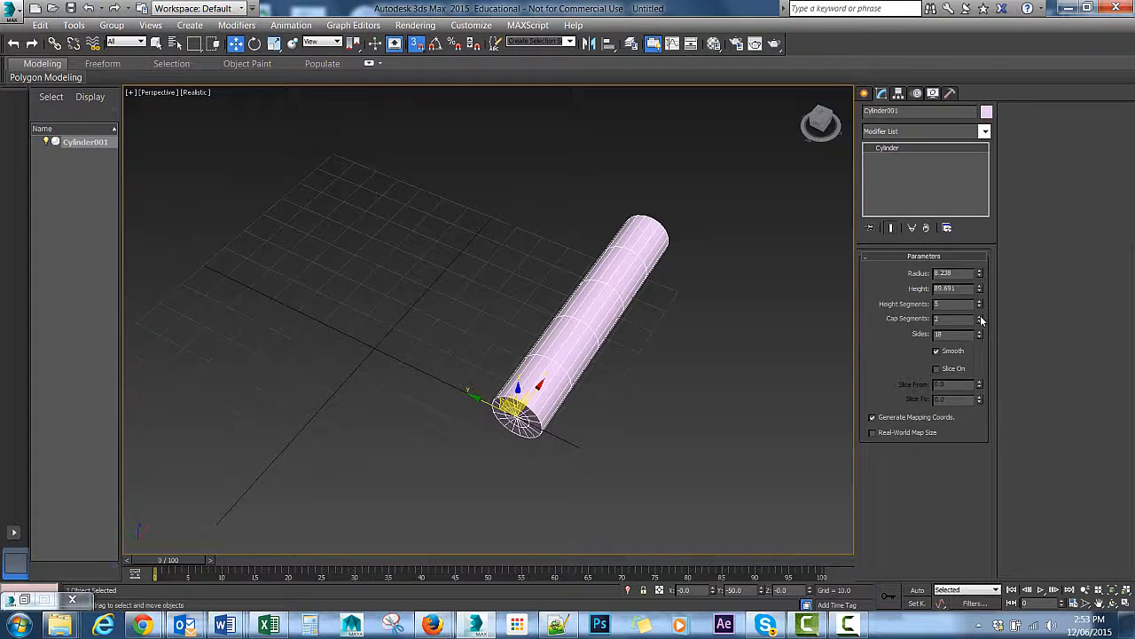
{"action": "middle_click_drag", "start_coordinate": [557, 324], "coordinate": [314, 142], "text": "alt"}
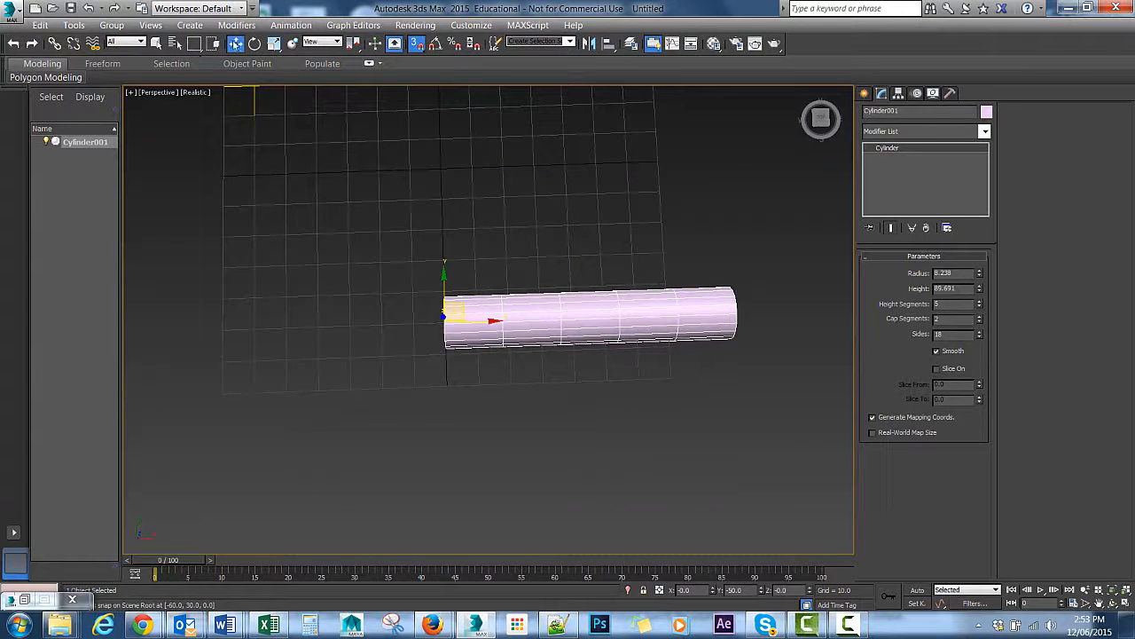
- Convert the cylinder to an editable poly
{"action": "right_click", "coordinate": [562, 321]}
{"action": "mouse_move", "coordinate": [632, 463]}
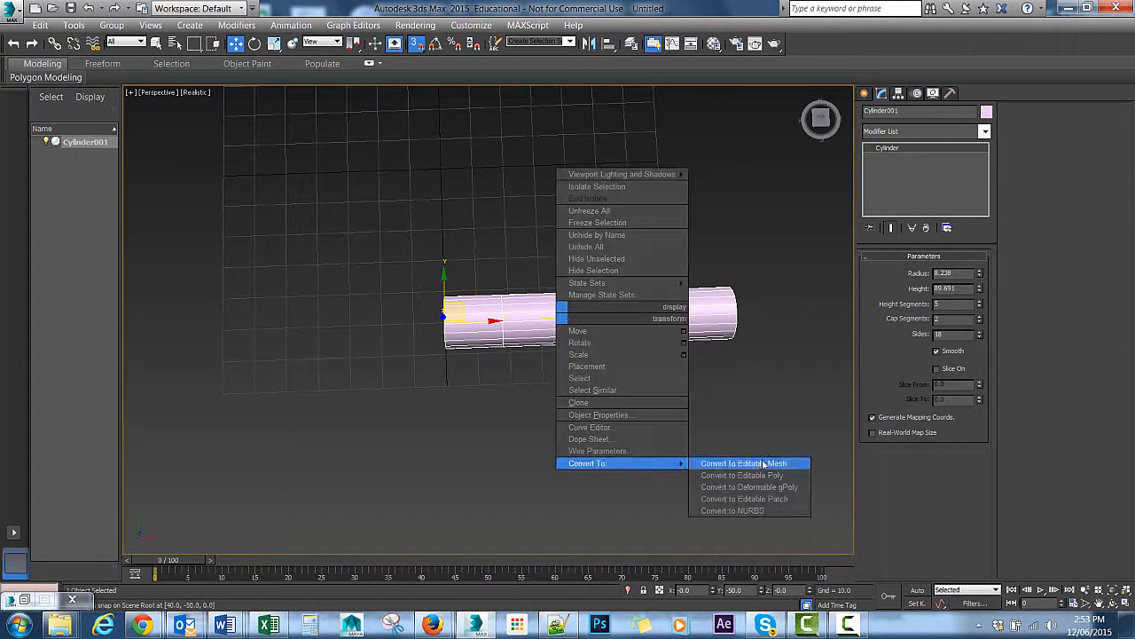
{"action": "left_click", "coordinate": [742, 475]}
{"action": "middle_click_drag", "start_coordinate": [755, 477], "coordinate": [318, 267], "text": "alt"}
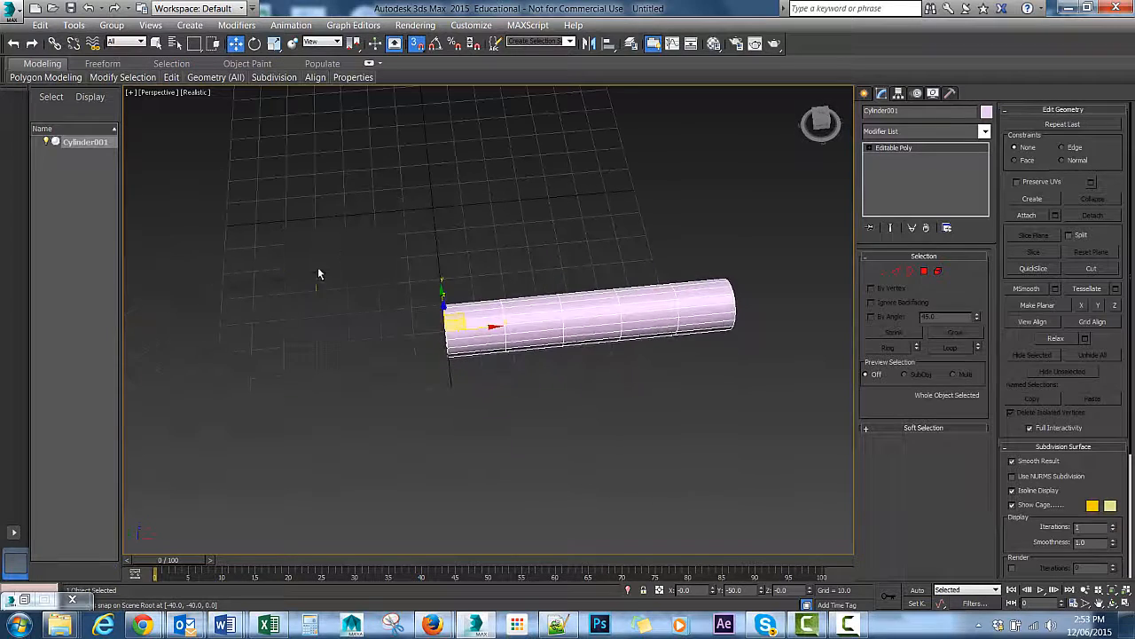
- Select all vertices at the cylinder's pivot end and enable soft selection with a falloff of 63
{"action": "left_click", "coordinate": [880, 271]}
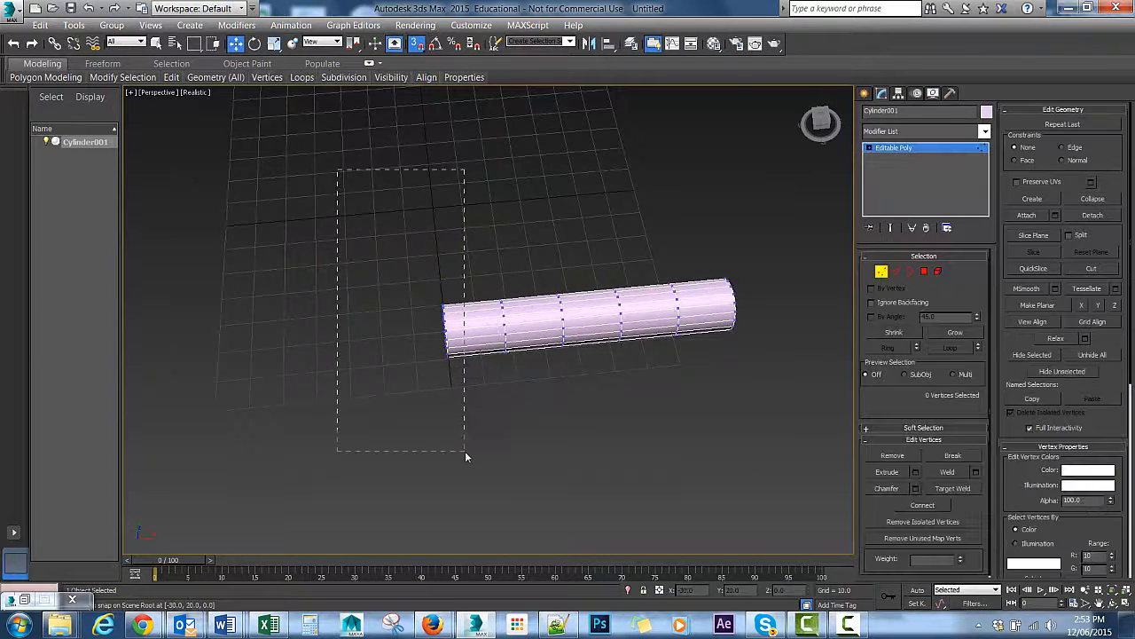
{"action": "left_click_drag", "start_coordinate": [465, 450], "coordinate": [465, 452]}
{"action": "middle_click_drag", "start_coordinate": [465, 453], "coordinate": [547, 385], "text": "alt"}
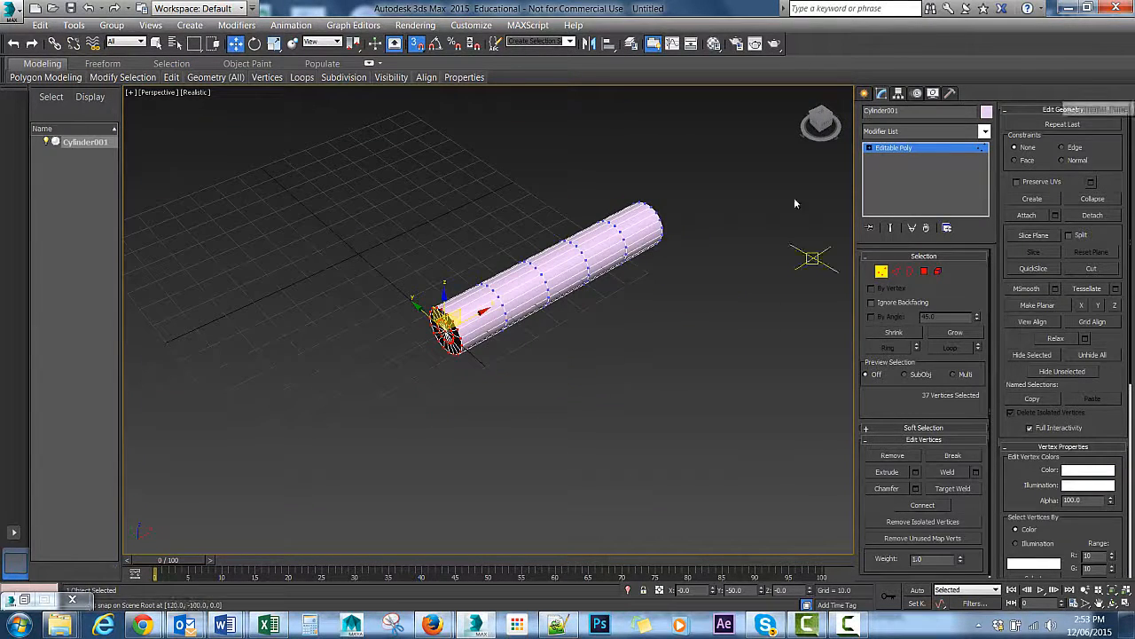
{"action": "left_click", "coordinate": [914, 429]}
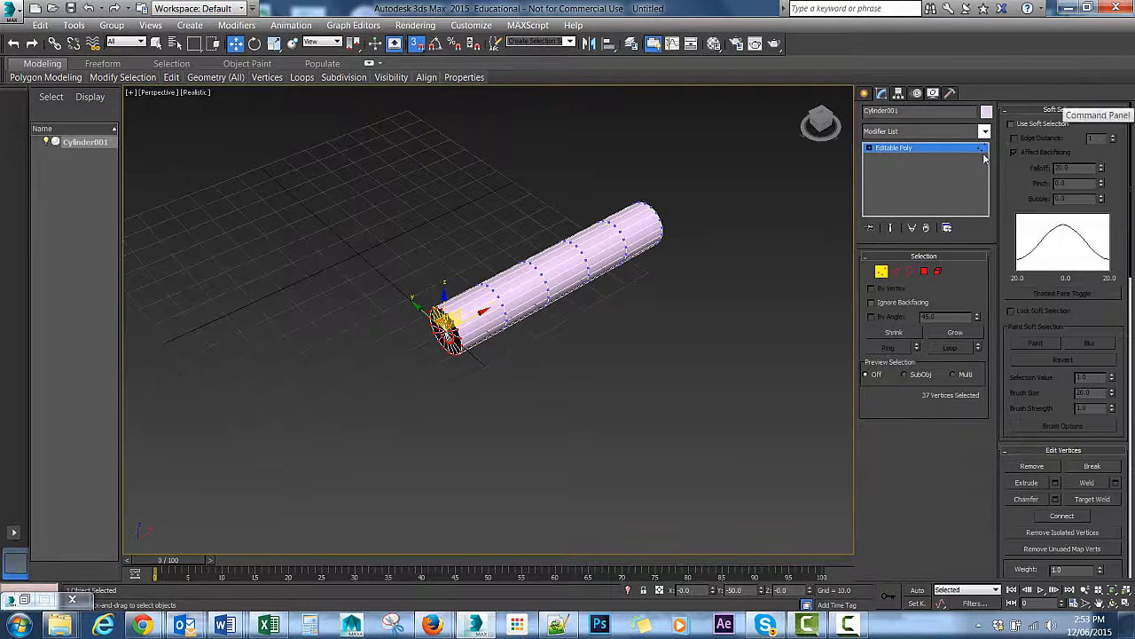
{"action": "left_click", "coordinate": [1011, 124]}
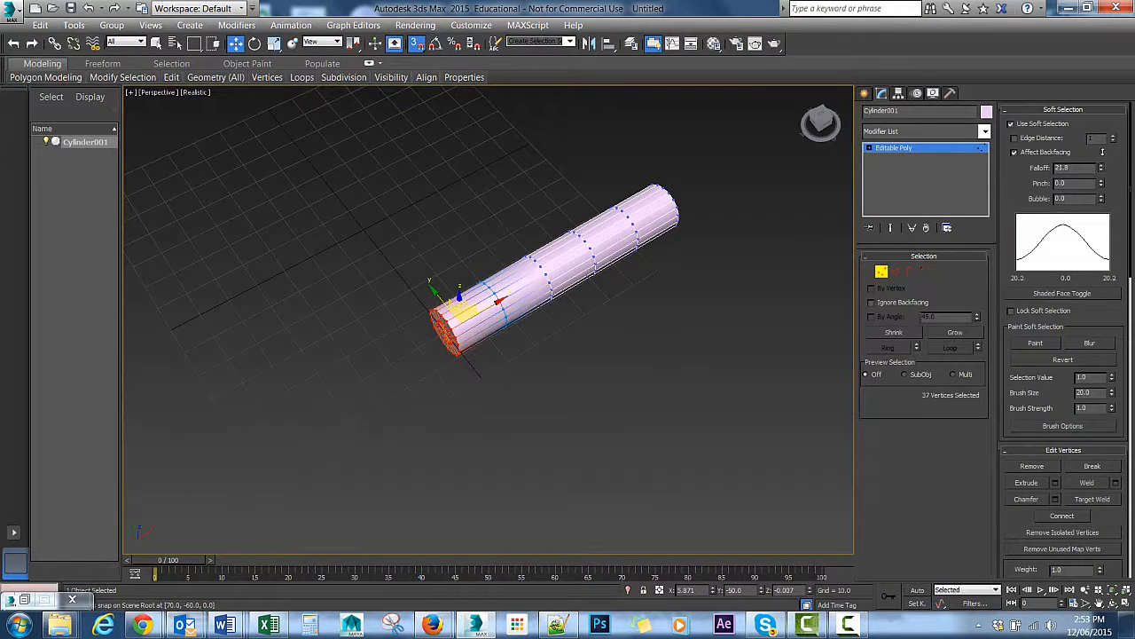
{"action": "left_click_drag", "start_coordinate": [1102, 152], "coordinate": [1049, 38]}
- Scale down the soft-selected end vertices uniformly to taper the cylinder toward its pivot end
{"action": "middle_click_drag", "start_coordinate": [287, 292], "coordinate": [331, 237], "text": "alt"}
{"action": "key", "text": "r"}
{"action": "left_click_drag", "start_coordinate": [505, 301], "coordinate": [555, 340]}
- Move the soft-selected end vertices outward along the X axis by about 13 units to lengthen the tapered end
{"action": "mouse_move", "coordinate": [604, 256]}
{"action": "middle_mouse_down", "text": "alt"}
{"action": "mouse_move", "coordinate": [634, 322]}
{"action": "mouse_move", "coordinate": [611, 236]}
{"action": "mouse_move", "coordinate": [635, 280]}
{"action": "mouse_move", "coordinate": [629, 240]}
{"action": "mouse_move", "coordinate": [629, 266]}
{"action": "mouse_move", "coordinate": [612, 254]}
{"action": "mouse_move", "coordinate": [600, 266]}
{"action": "middle_mouse_up", "text": "alt"}
{"action": "key", "text": "w"}
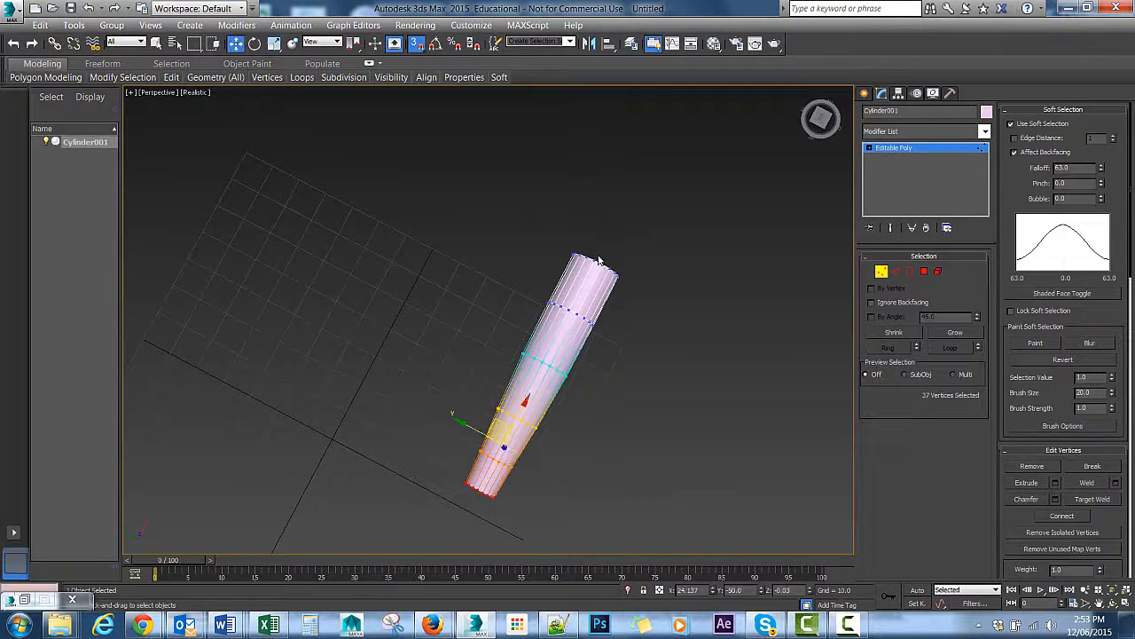
{"action": "left_click_drag", "start_coordinate": [523, 402], "coordinate": [504, 448]}
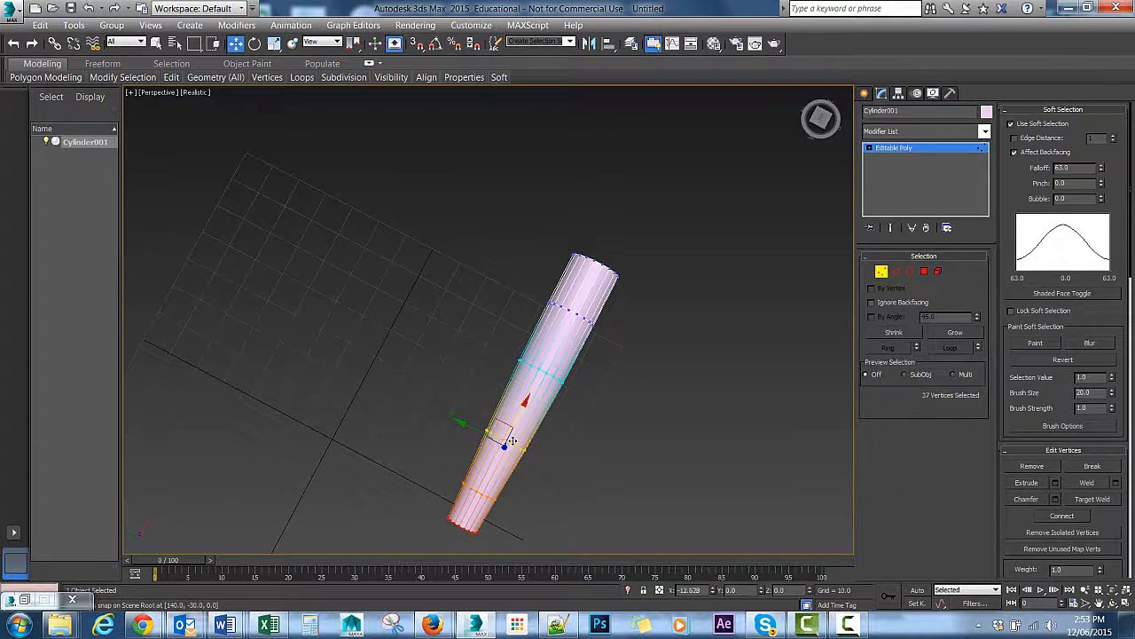
- Scale the soft-selected end vertices down further, to about 84 percent
{"action": "middle_click_drag", "start_coordinate": [677, 413], "coordinate": [678, 351], "text": "alt"}
{"action": "key", "text": "r"}
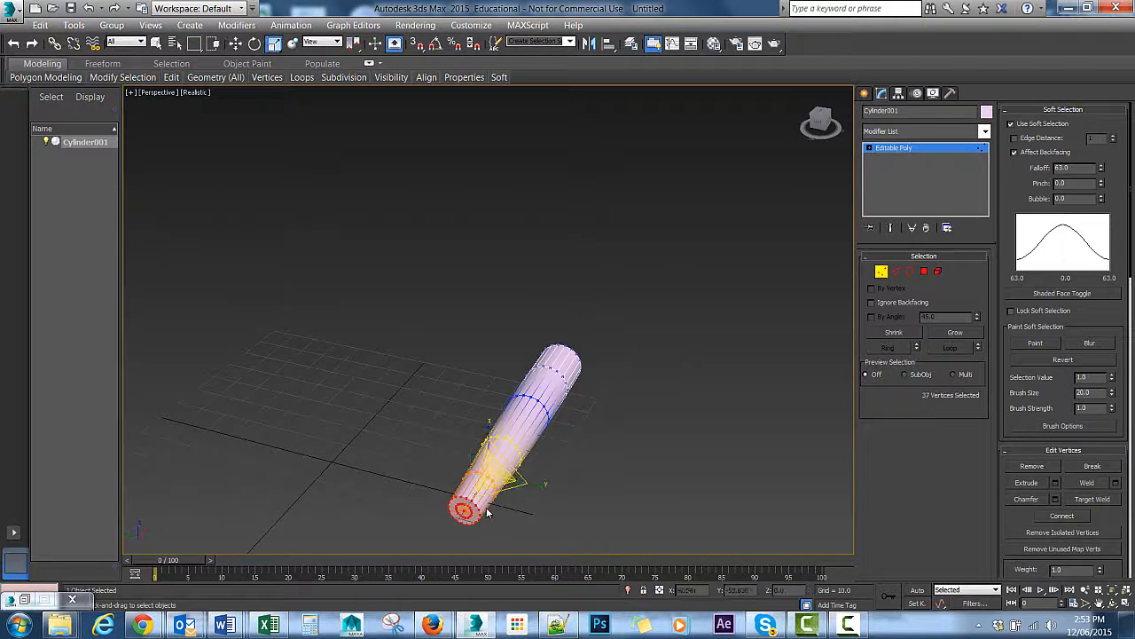
{"action": "left_click_drag", "start_coordinate": [488, 479], "coordinate": [502, 492]}
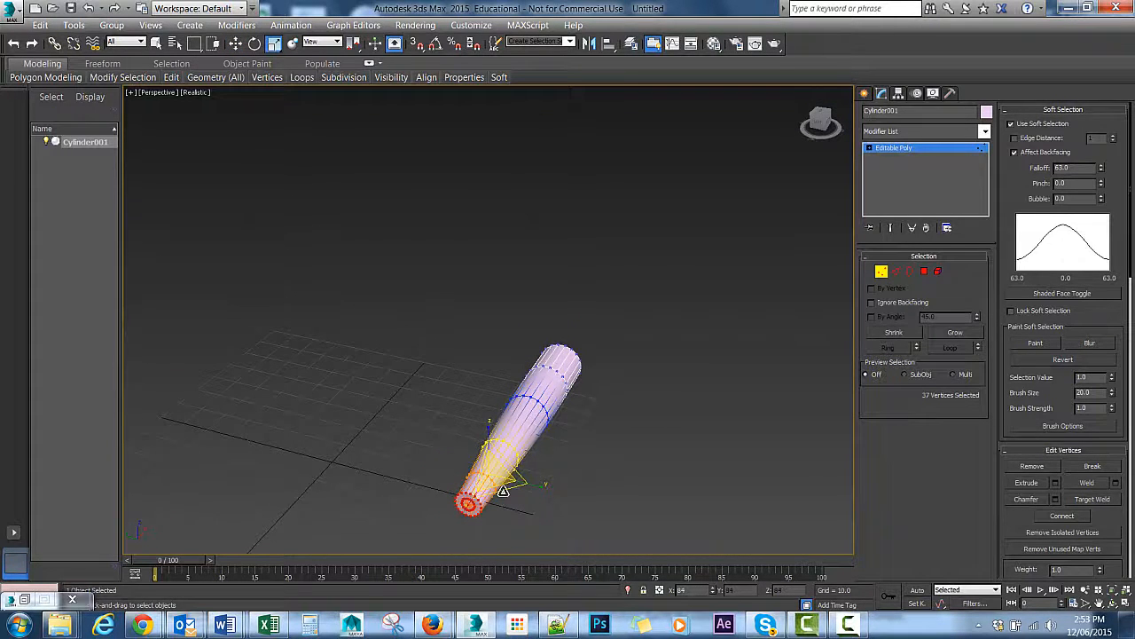
- Select the centre vertex of the wide end cap and turn off soft selection
{"action": "middle_click_drag", "start_coordinate": [592, 330], "coordinate": [573, 305], "text": "alt"}
{"action": "middle_click_drag", "start_coordinate": [633, 267], "coordinate": [640, 315], "text": "alt"}
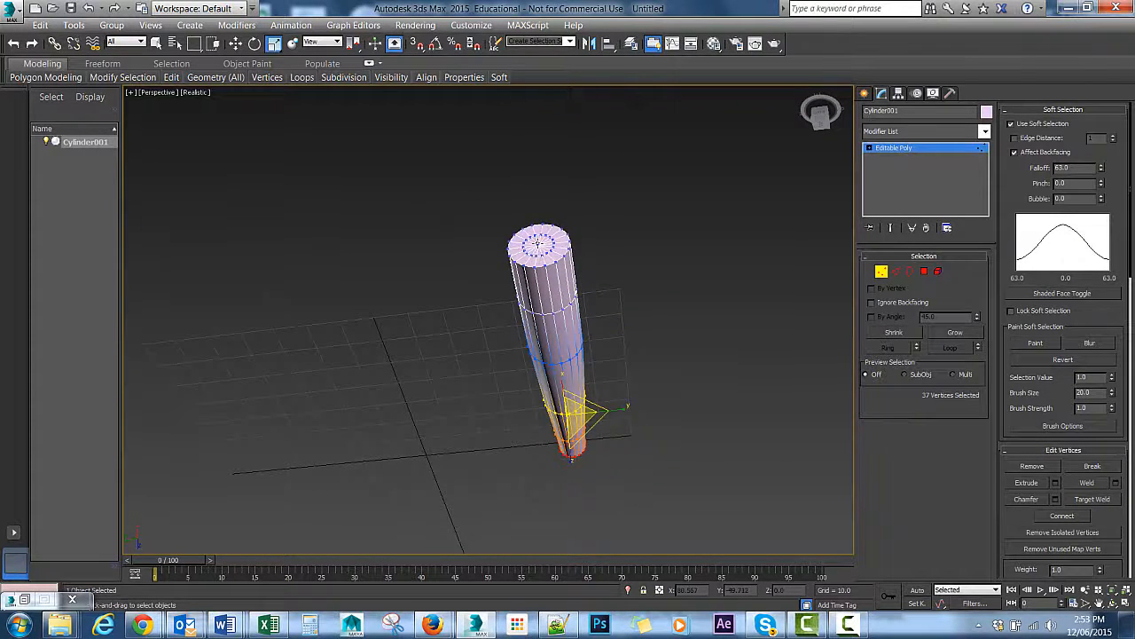
{"action": "left_click", "coordinate": [537, 241]}
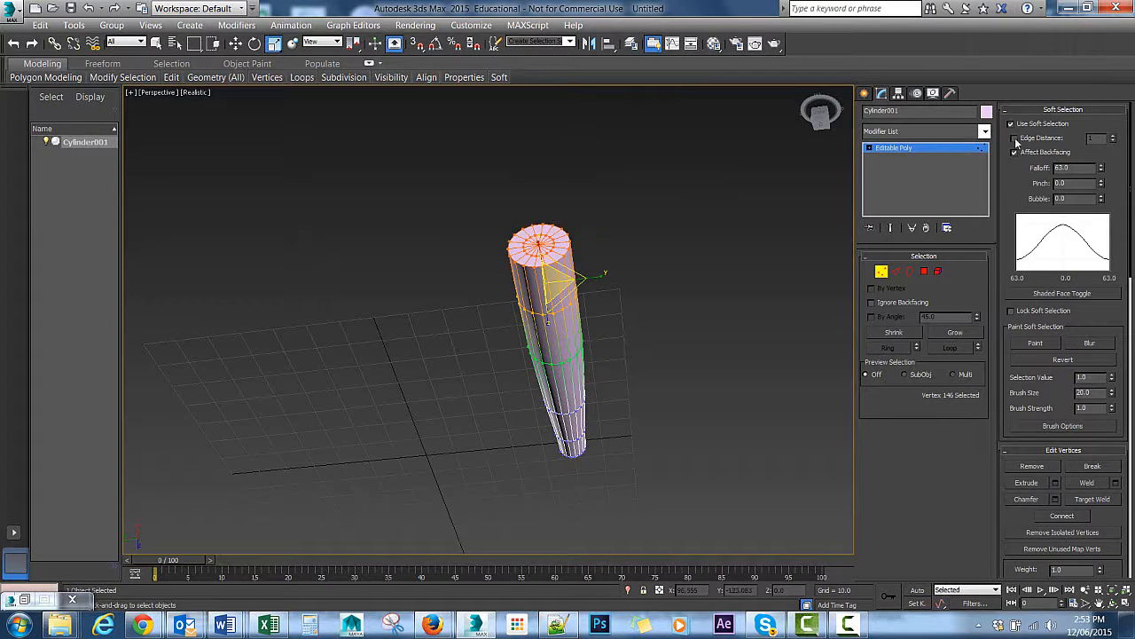
{"action": "left_click", "coordinate": [1012, 124]}
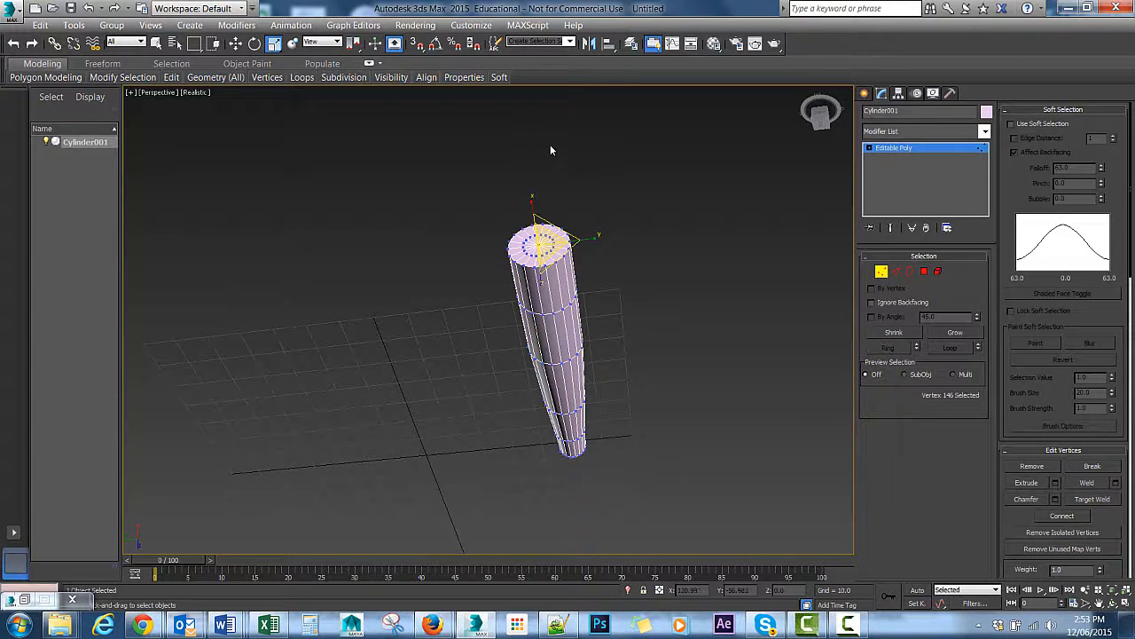
- Show all four viewports, change the Front viewport to a Perspective view and maximize it on the cylinder
{"action": "key", "text": "w"}
{"action": "middle_click_drag", "start_coordinate": [585, 197], "coordinate": [476, 156], "text": "alt"}
{"action": "key", "text": "b"}
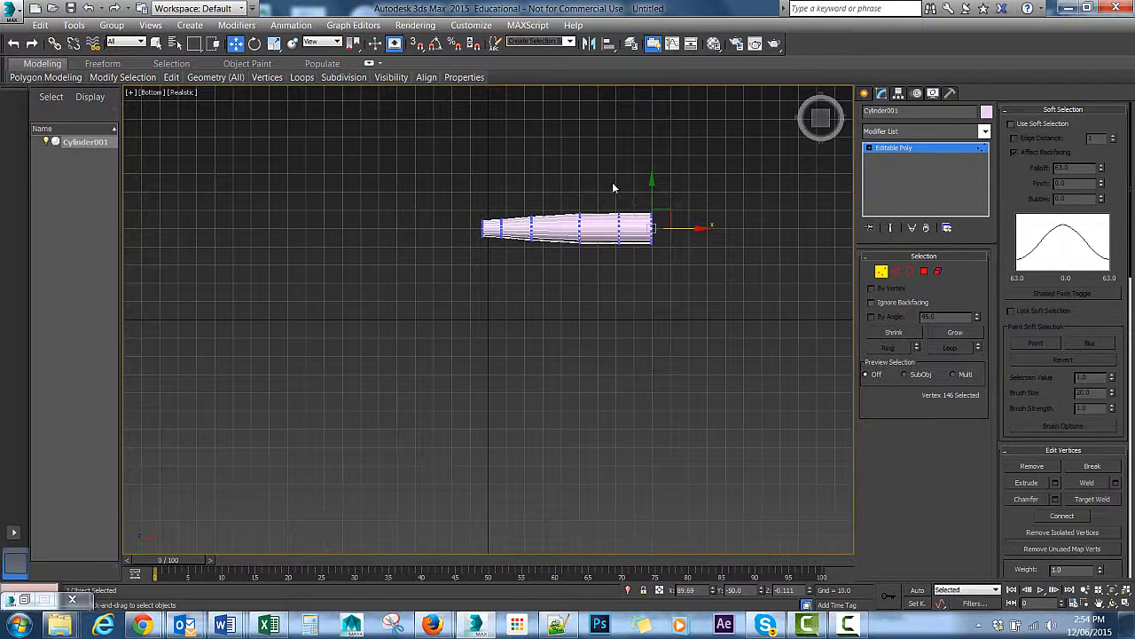
{"action": "key", "text": "alt+w"}
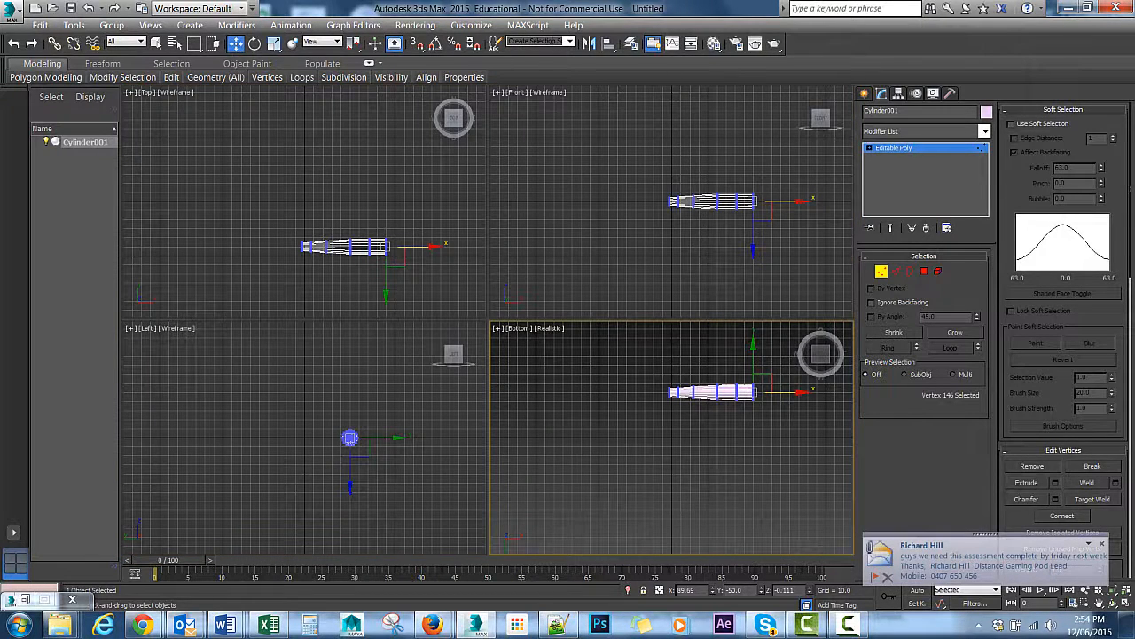
{"action": "left_click", "coordinate": [519, 93]}
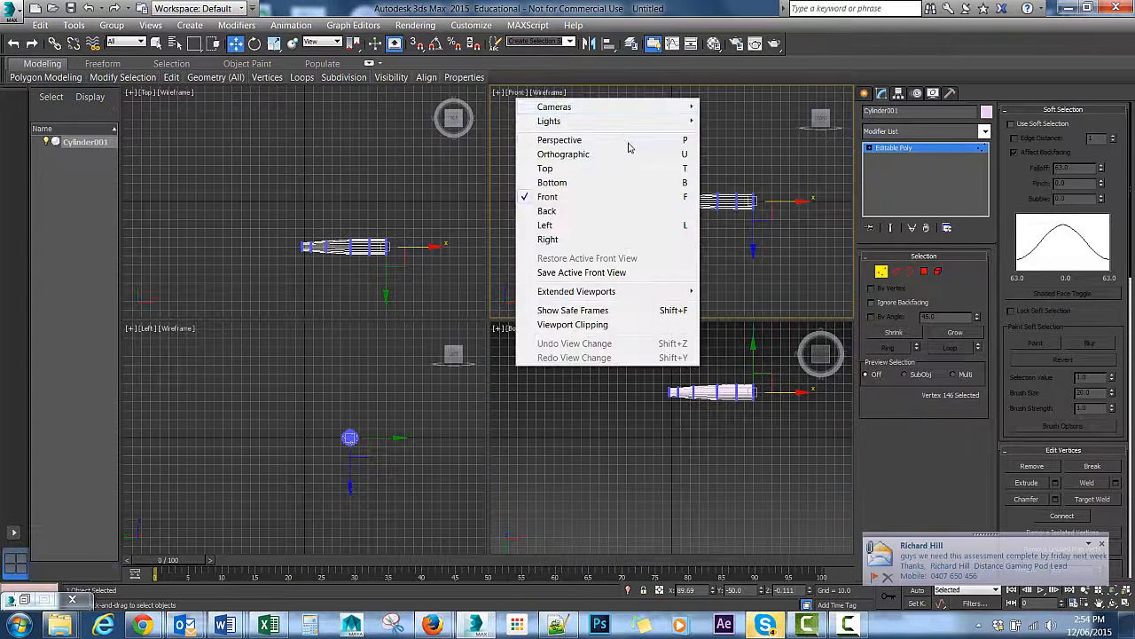
{"action": "left_click", "coordinate": [583, 142]}
{"action": "middle_click_drag", "start_coordinate": [671, 240], "coordinate": [680, 246], "text": "alt"}
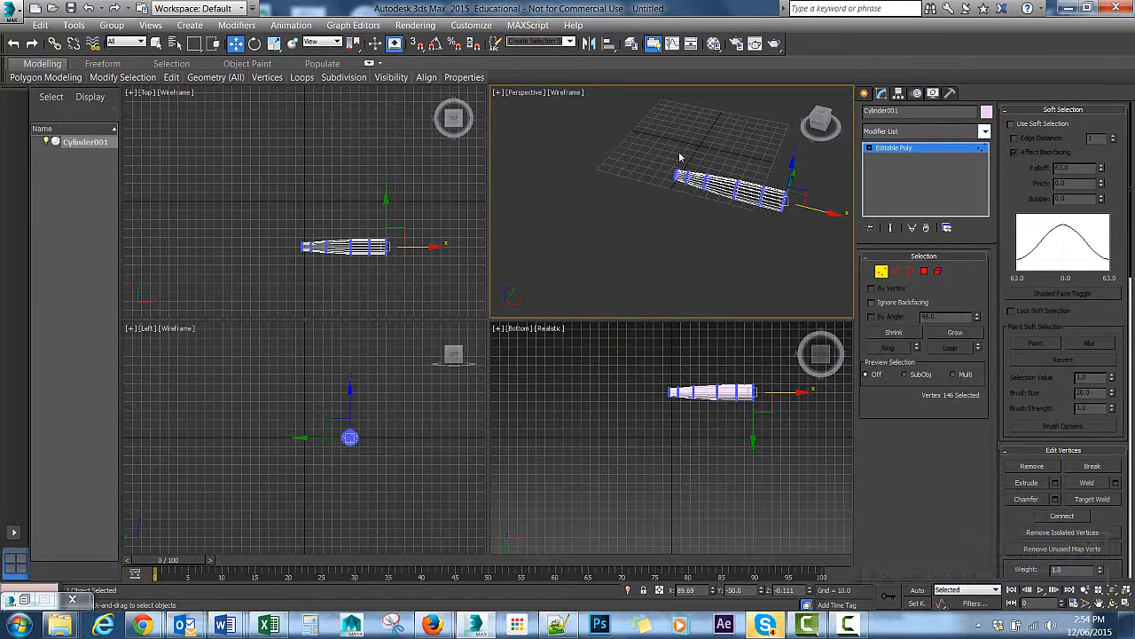
{"action": "key", "text": "alt+w"}
{"action": "middle_click_drag", "start_coordinate": [601, 218], "coordinate": [577, 284], "text": "alt"}
- Try to move the centre vertex of the wide end cap outward along the X axis with soft selection off
{"action": "key", "text": "1"}
{"action": "key", "text": "5"}
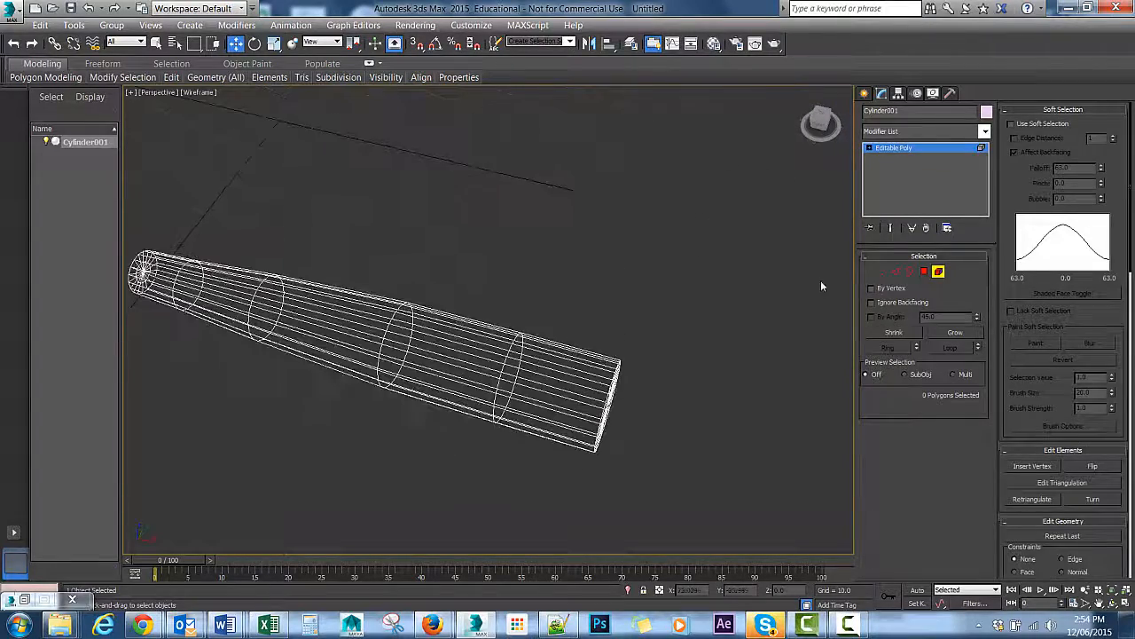
{"action": "left_click", "coordinate": [882, 271]}
{"action": "mouse_move", "coordinate": [557, 404]}
{"action": "middle_mouse_down", "text": "alt"}
{"action": "mouse_move", "coordinate": [548, 394]}
{"action": "mouse_move", "coordinate": [557, 406]}
{"action": "middle_mouse_up", "text": "alt"}
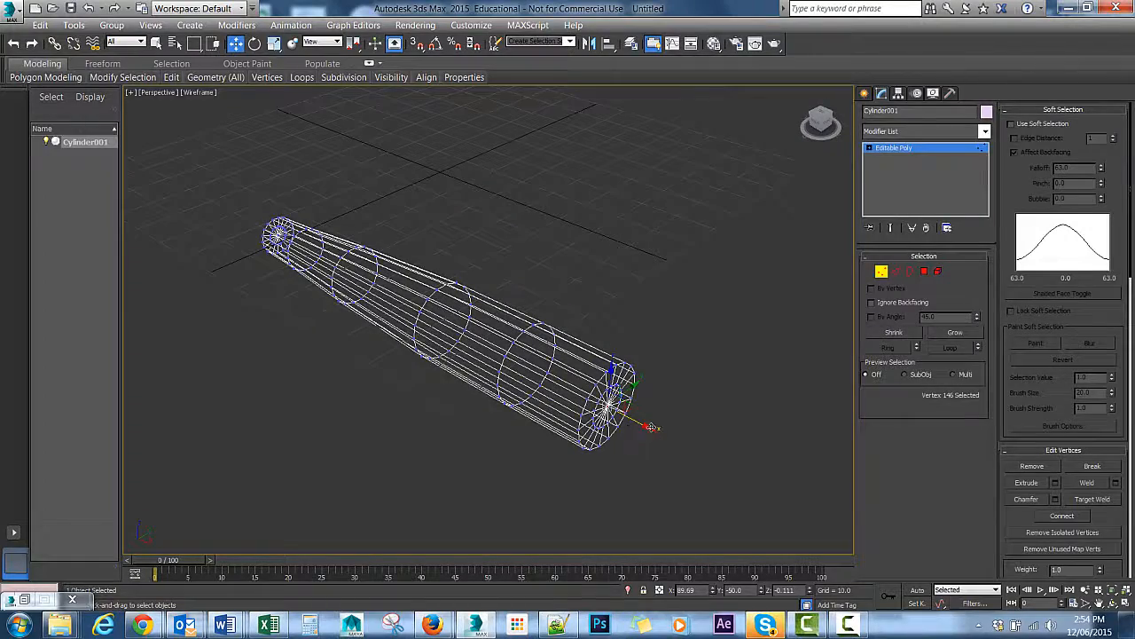
{"action": "left_click_drag", "start_coordinate": [651, 427], "coordinate": [673, 439]}
{"action": "middle_click_drag", "start_coordinate": [651, 323], "coordinate": [603, 303], "text": "alt"}
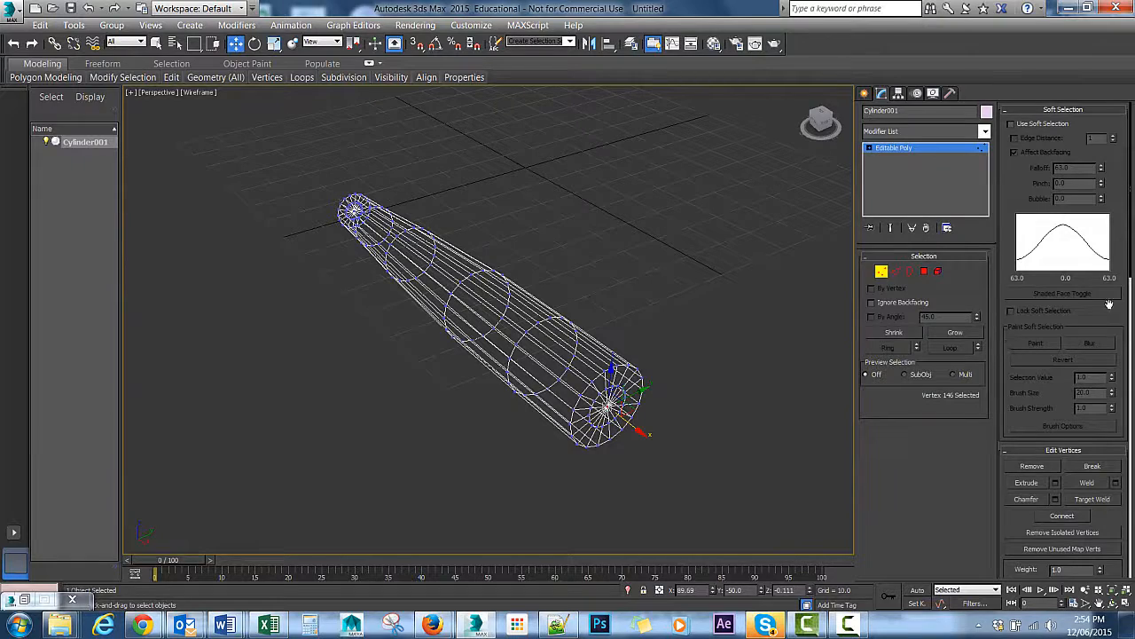
- Turn soft selection on for the wide end's centre vertex and leave the cylinder's vertex editing level
{"action": "left_click", "coordinate": [1010, 124]}
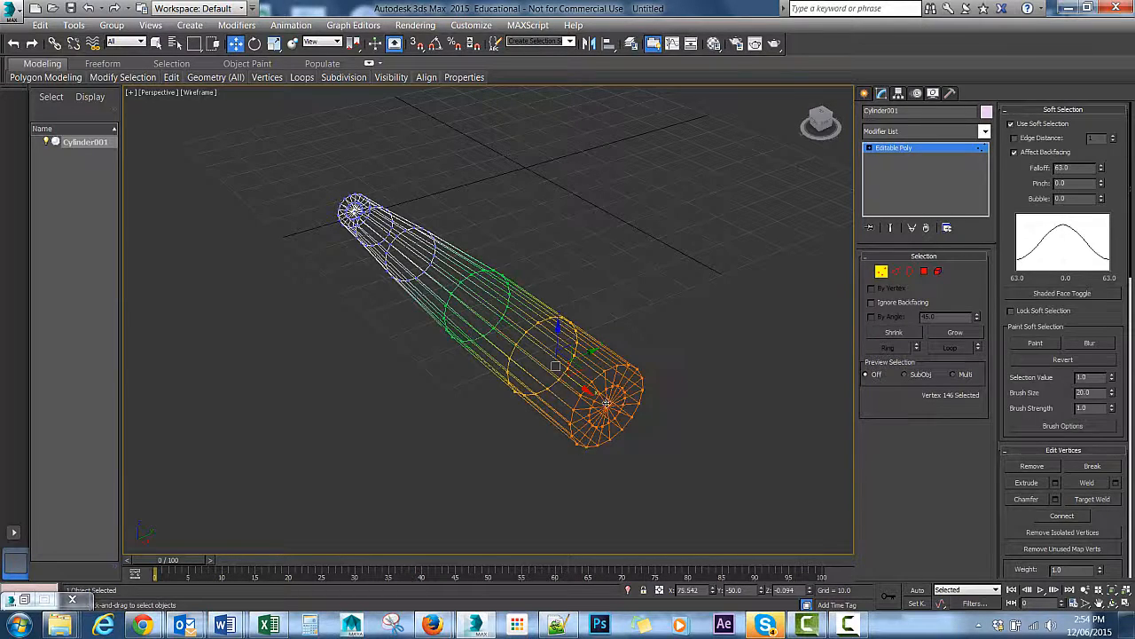
{"action": "middle_click_drag", "start_coordinate": [610, 408], "coordinate": [619, 320], "text": "alt"}
{"action": "left_click", "coordinate": [880, 270]}
{"action": "left_click", "coordinate": [881, 270]}
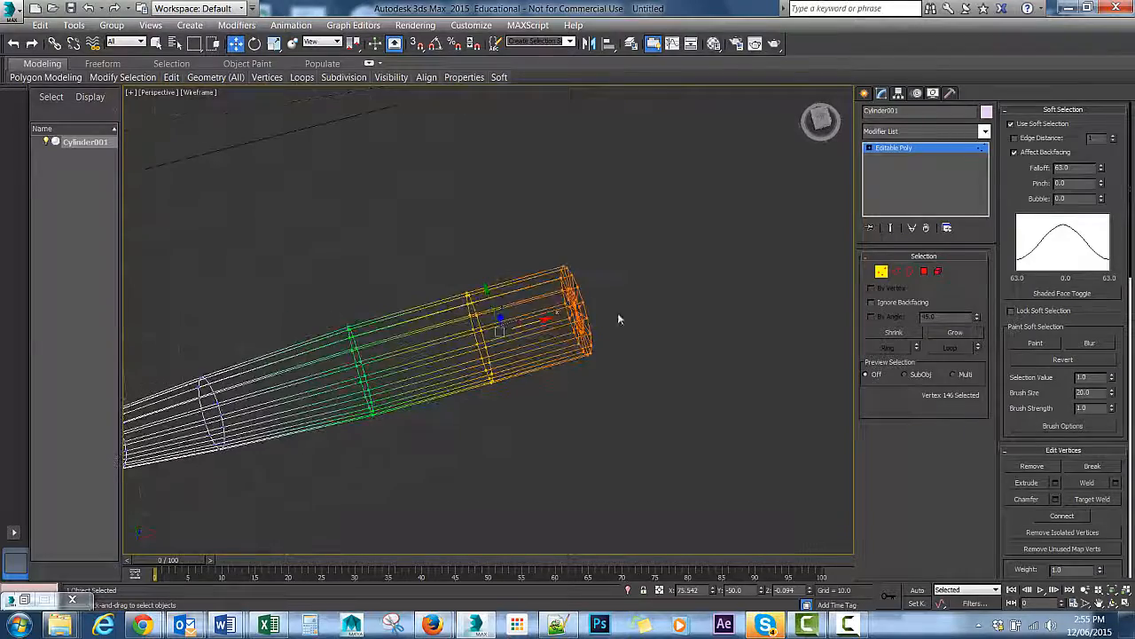
{"action": "left_click", "coordinate": [882, 271]}
- Create a box beside the tapered cylinder, about 65.8 long, 45.7 wide and 11.6 high
{"action": "middle_click_drag", "start_coordinate": [687, 268], "coordinate": [664, 286], "text": "alt"}
{"action": "scroll", "coordinate": [666, 278], "scroll_direction": "down", "scroll_amount": 4}
{"action": "left_click", "coordinate": [184, 27]}
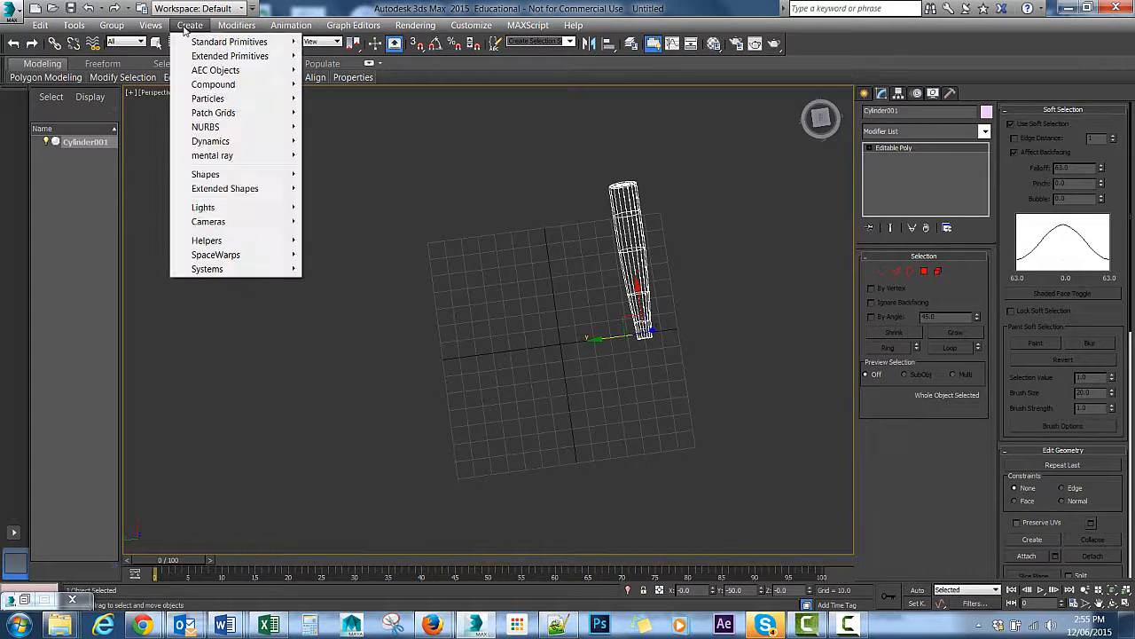
{"action": "mouse_move", "coordinate": [236, 43]}
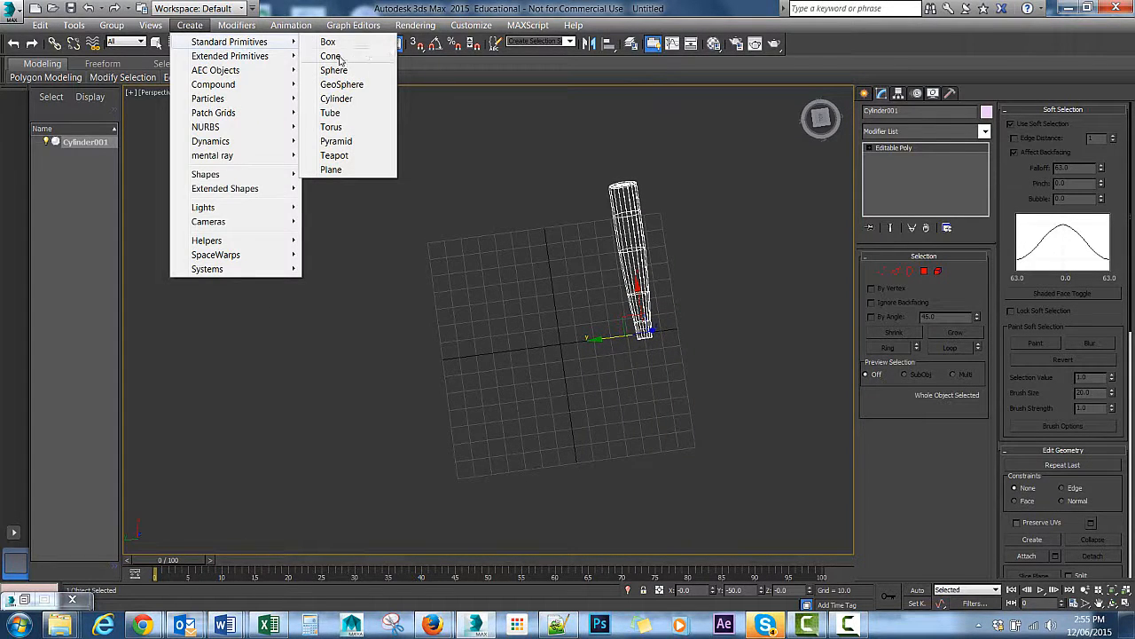
{"action": "left_click", "coordinate": [328, 41]}
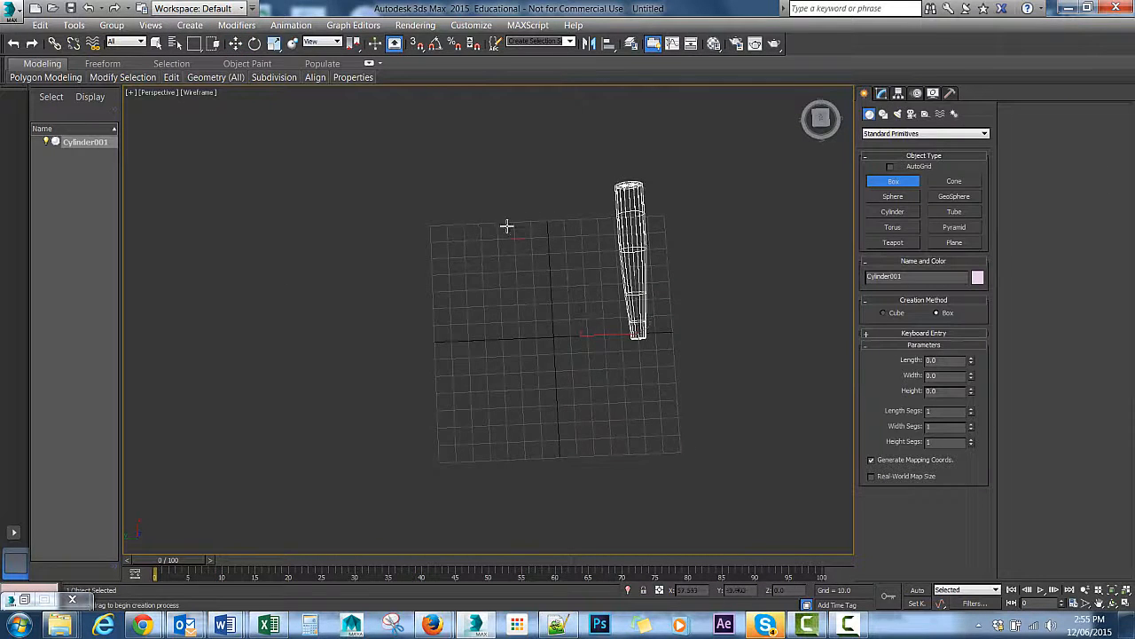
{"action": "left_click_drag", "start_coordinate": [507, 226], "coordinate": [599, 284]}
{"action": "middle_click_drag", "start_coordinate": [635, 316], "coordinate": [566, 298], "text": "alt"}
- Set the box's length segments to 4 and its width segments to 2
{"action": "left_click", "coordinate": [881, 93]}
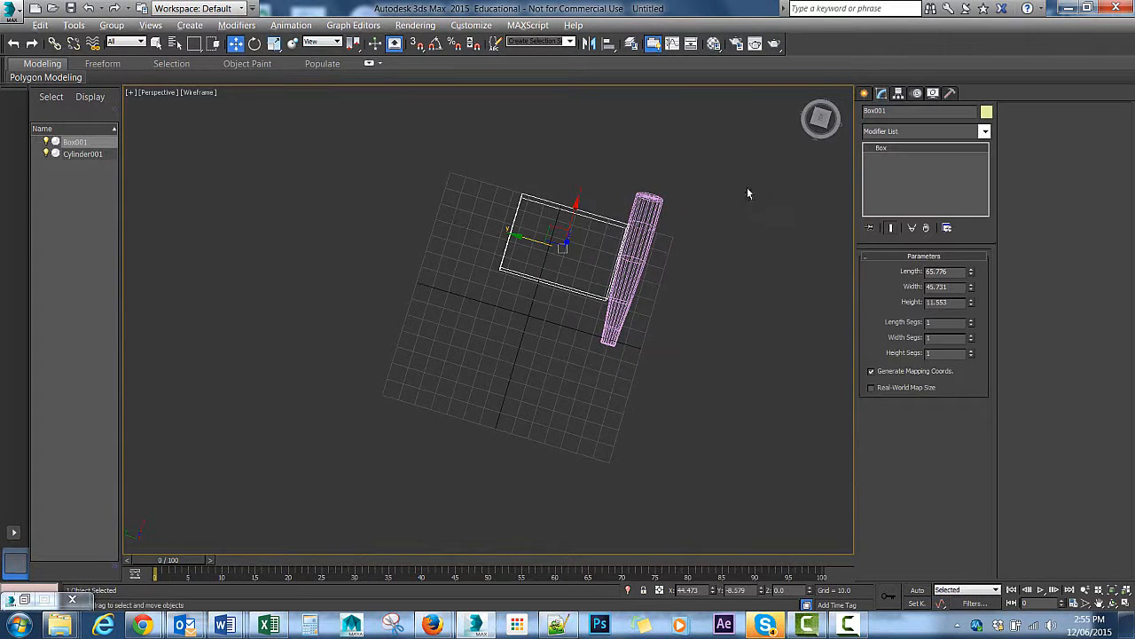
{"action": "middle_click_drag", "start_coordinate": [748, 189], "coordinate": [715, 164], "text": "alt"}
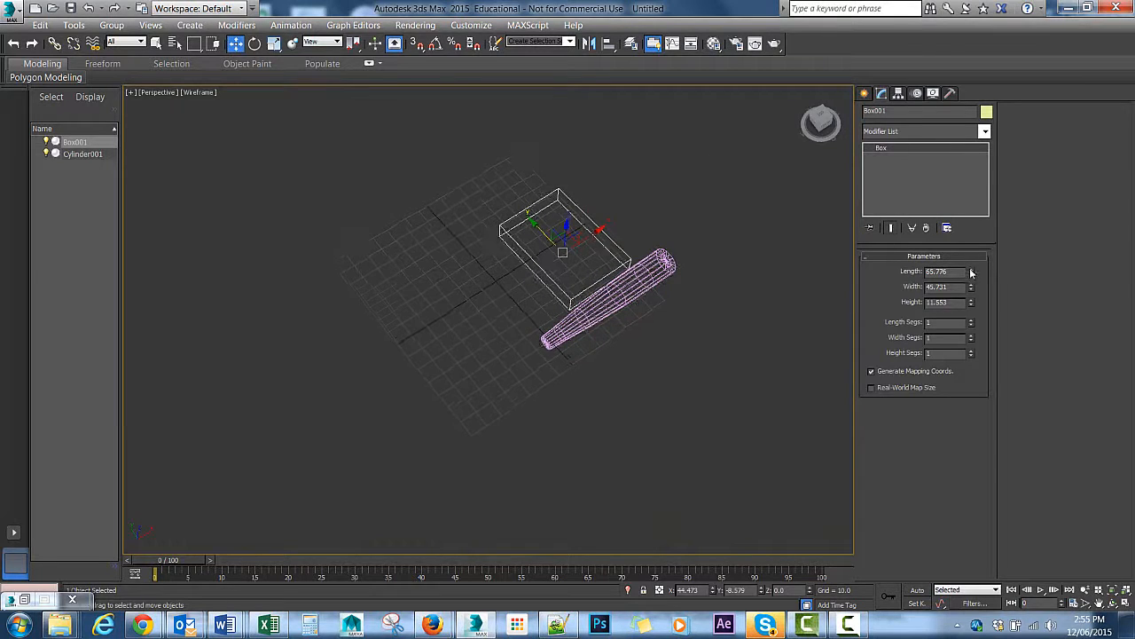
{"action": "mouse_move", "coordinate": [596, 206]}
{"action": "middle_mouse_down", "text": "alt"}
{"action": "mouse_move", "coordinate": [571, 239]}
{"action": "mouse_move", "coordinate": [596, 222]}
{"action": "mouse_move", "coordinate": [591, 193]}
{"action": "mouse_move", "coordinate": [557, 171]}
{"action": "mouse_move", "coordinate": [611, 218]}
{"action": "middle_mouse_up", "text": "alt"}
{"action": "scroll", "coordinate": [571, 240], "scroll_direction": "up", "scroll_amount": 2}
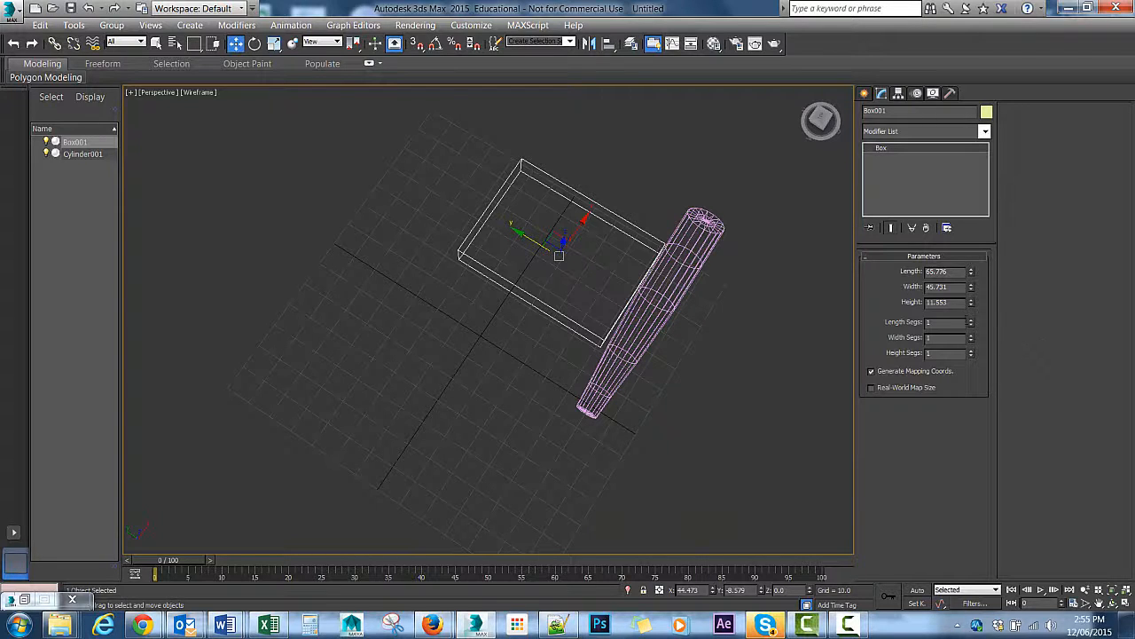
{"action": "middle_click_drag", "start_coordinate": [611, 317], "coordinate": [558, 274], "text": "alt"}
{"action": "left_click", "coordinate": [973, 319]}
- Convert the box to an editable poly
{"action": "right_click", "coordinate": [575, 266]}
{"action": "mouse_move", "coordinate": [638, 407]}
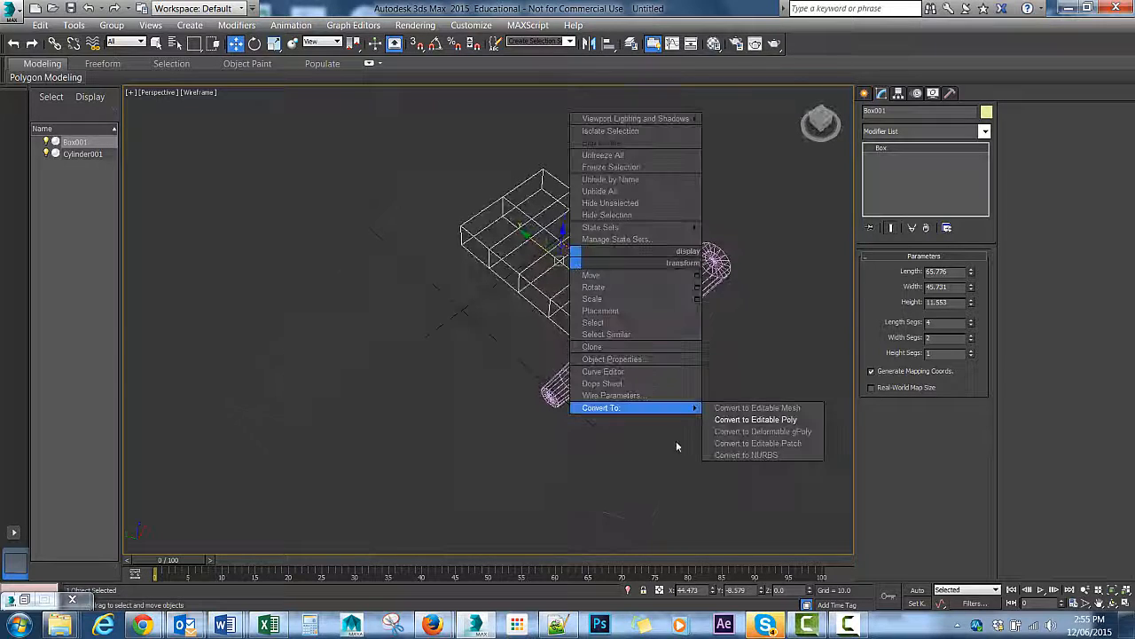
{"action": "left_click", "coordinate": [756, 419]}
- Reset the box's absolute world Y position to 0 with the Move transform type-in
{"action": "middle_click_drag", "start_coordinate": [621, 292], "coordinate": [607, 279], "text": "alt"}
{"action": "right_click", "coordinate": [236, 44]}
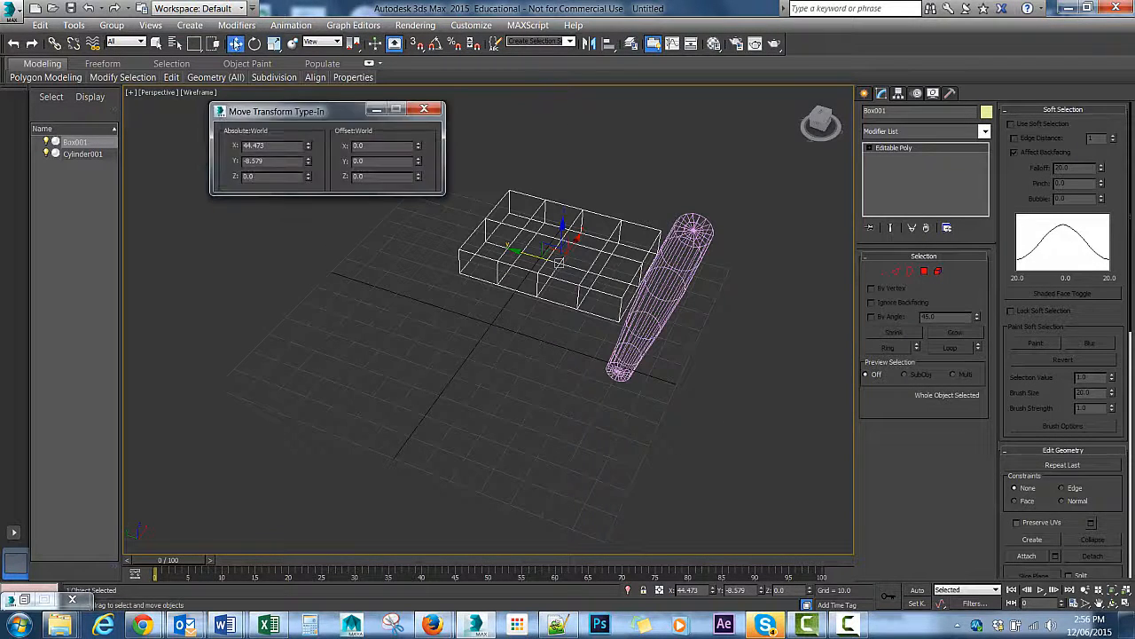
{"action": "right_click", "coordinate": [308, 161]}
- Select the ring of 12 vertical edges around the box and connect them with an edge loop at mid-height
{"action": "middle_click_drag", "start_coordinate": [525, 285], "coordinate": [567, 301], "text": "alt"}
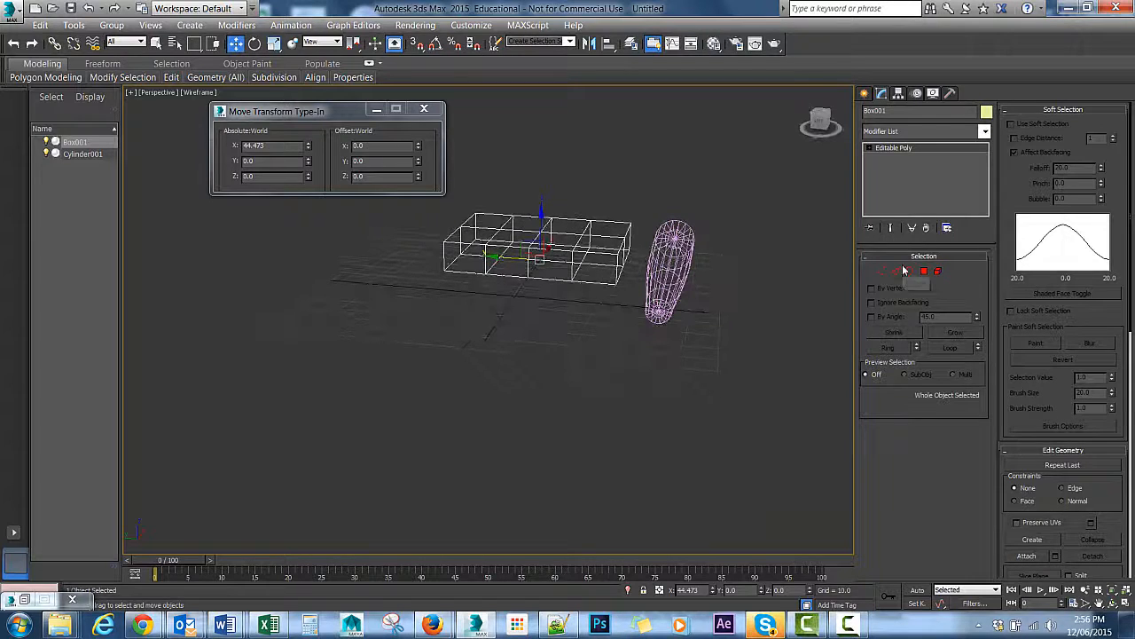
{"action": "left_click", "coordinate": [901, 270]}
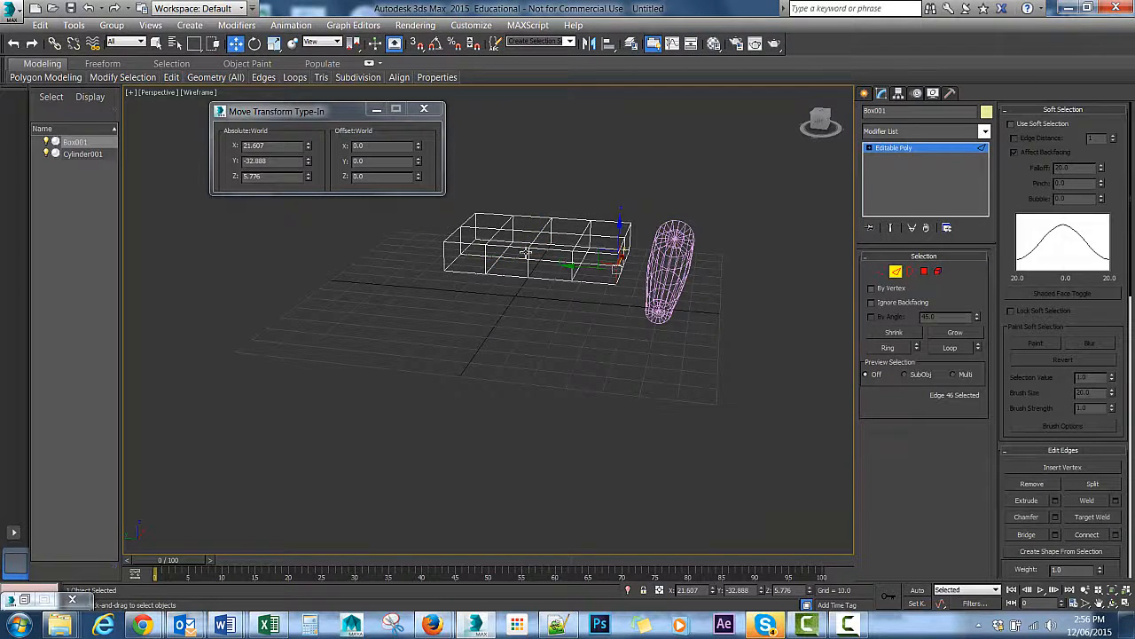
{"action": "key", "text": "alt+r"}
{"action": "middle_click_drag", "start_coordinate": [527, 254], "coordinate": [547, 255], "text": "alt"}
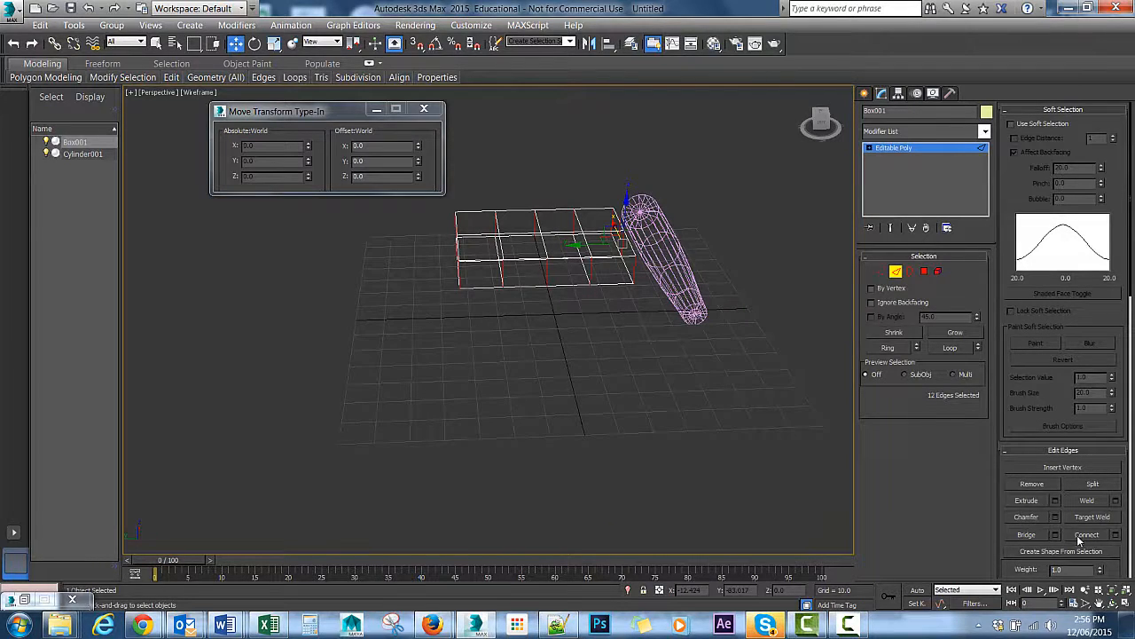
{"action": "middle_click_drag", "start_coordinate": [425, 213], "coordinate": [426, 263], "text": "alt"}
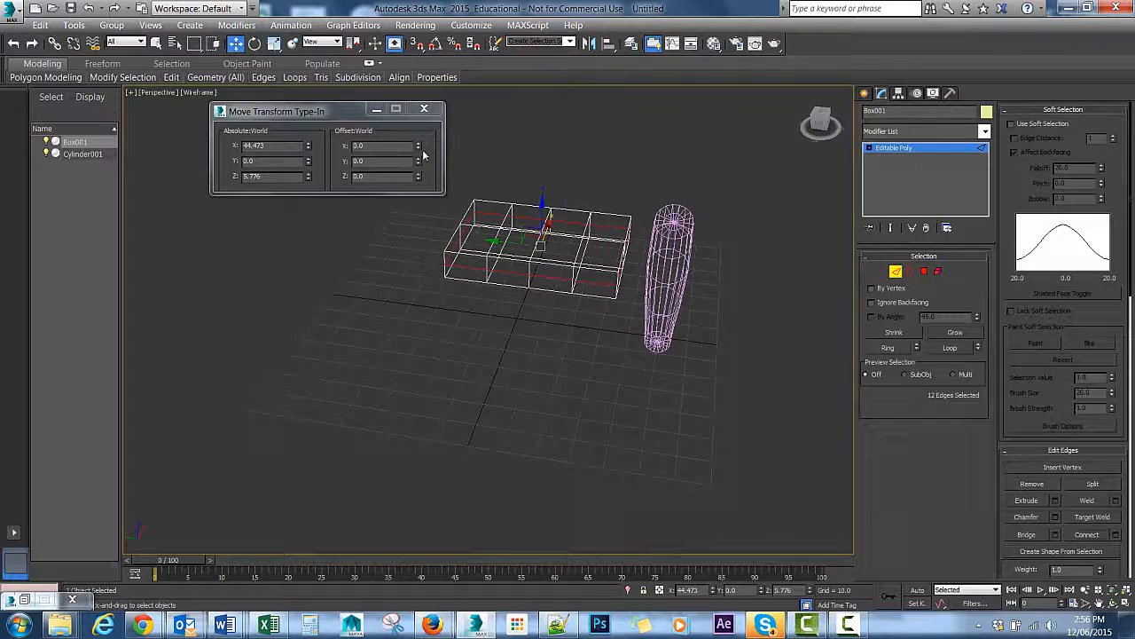
- Scale the box's mid-height edge loop uniformly outward to bevel its sides
{"action": "key", "text": "r"}
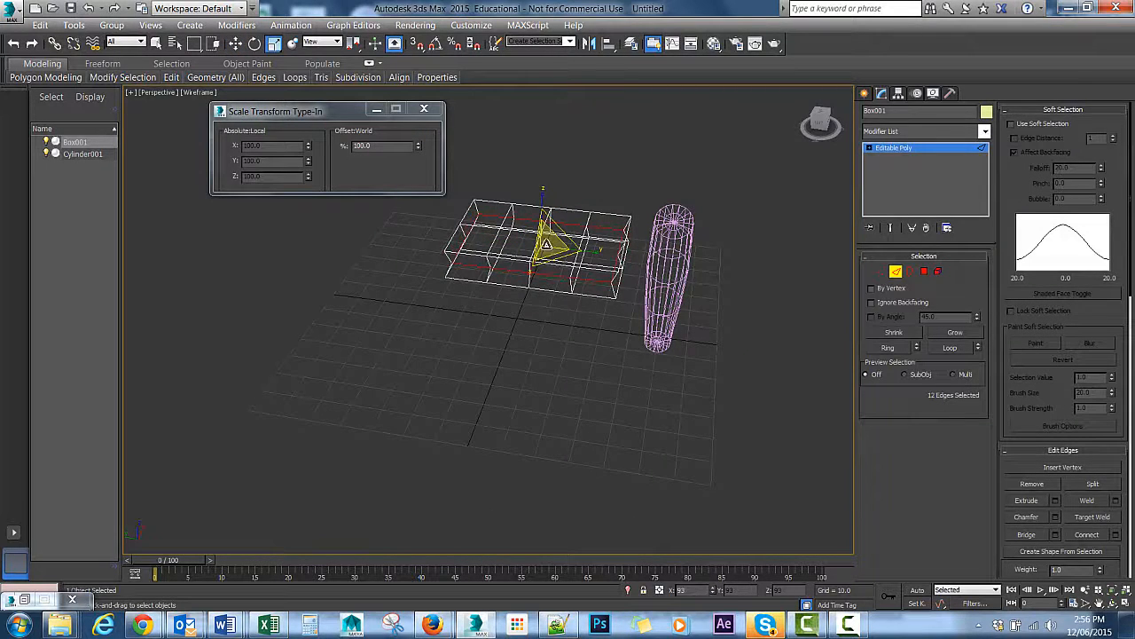
{"action": "left_click_drag", "start_coordinate": [547, 245], "coordinate": [518, 236]}
{"action": "middle_click_drag", "start_coordinate": [504, 232], "coordinate": [558, 324], "text": "alt"}
- Deselect the edges and switch the perspective view's display style to Shaded
{"action": "left_click", "coordinate": [202, 98]}
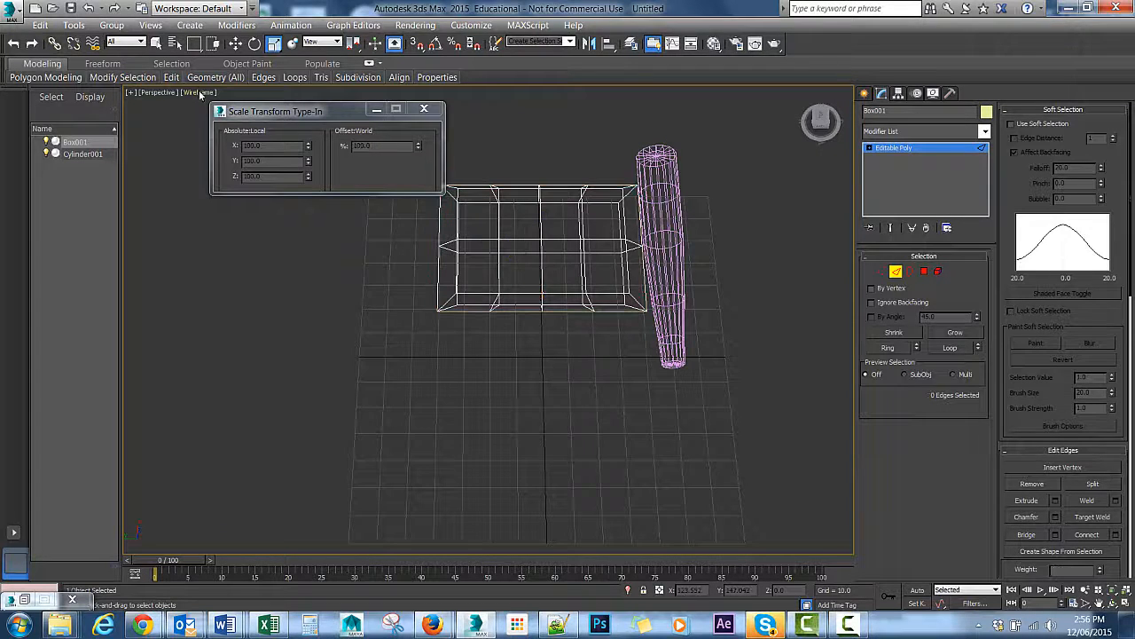
{"action": "left_click", "coordinate": [199, 92]}
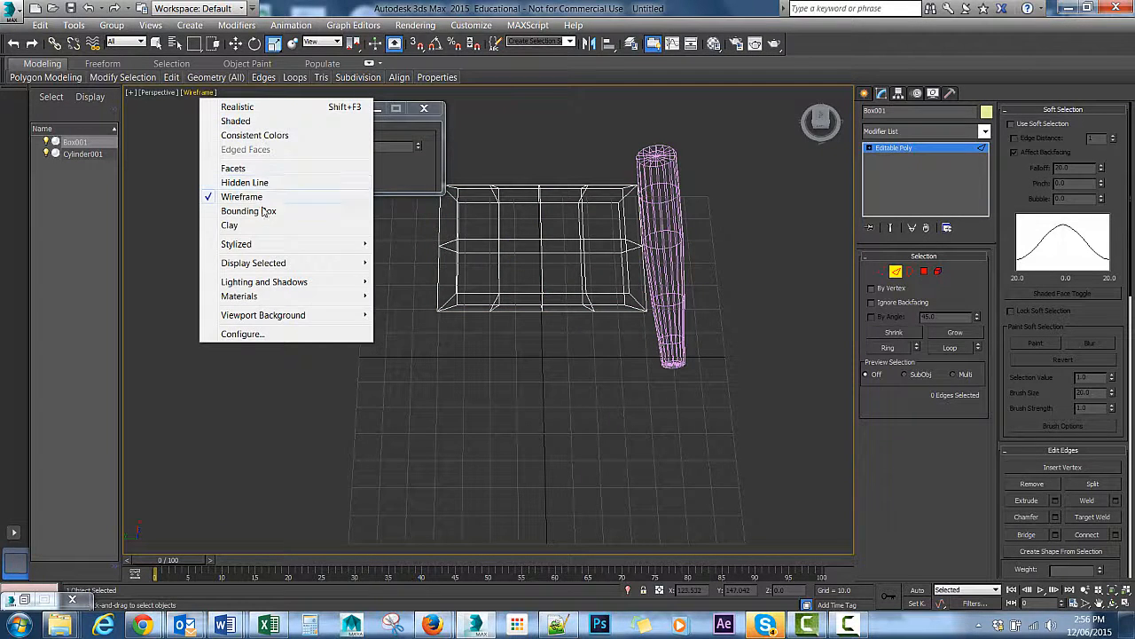
{"action": "left_click", "coordinate": [253, 123]}
{"action": "mouse_move", "coordinate": [550, 364]}
{"action": "middle_mouse_down", "text": "alt"}
{"action": "mouse_move", "coordinate": [578, 350]}
{"action": "mouse_move", "coordinate": [567, 348]}
{"action": "mouse_move", "coordinate": [586, 286]}
{"action": "mouse_move", "coordinate": [593, 304]}
{"action": "mouse_move", "coordinate": [522, 231]}
{"action": "mouse_move", "coordinate": [577, 261]}
{"action": "mouse_move", "coordinate": [580, 297]}
{"action": "mouse_move", "coordinate": [585, 286]}
{"action": "middle_mouse_up", "text": "alt"}
{"action": "middle_click_drag", "start_coordinate": [580, 203], "coordinate": [553, 219], "text": "alt"}
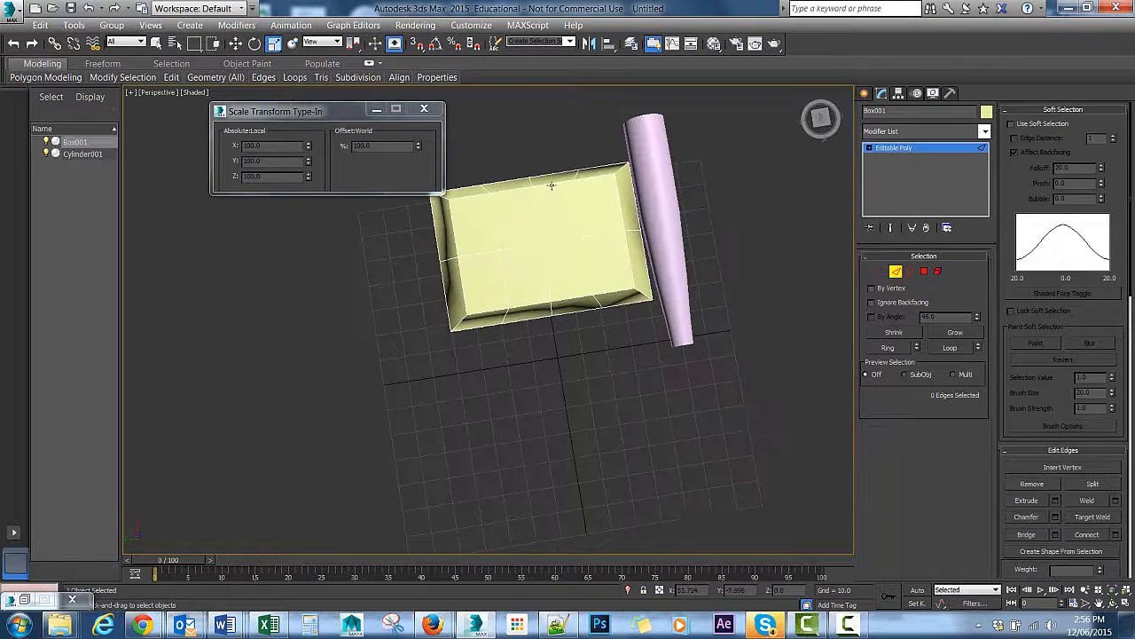
- Select all vertices at both ends of the box, leaving only the middle row across its length unselected
{"action": "middle_click_drag", "start_coordinate": [575, 156], "coordinate": [597, 284], "text": "alt"}
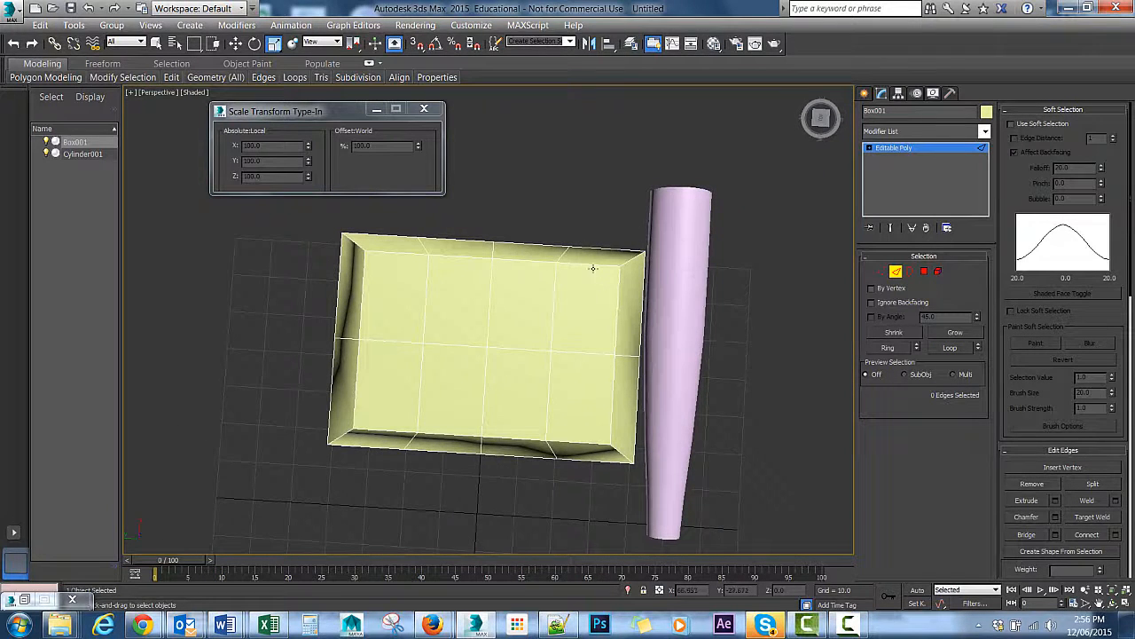
{"action": "middle_click_drag", "start_coordinate": [593, 390], "coordinate": [608, 390], "text": "alt"}
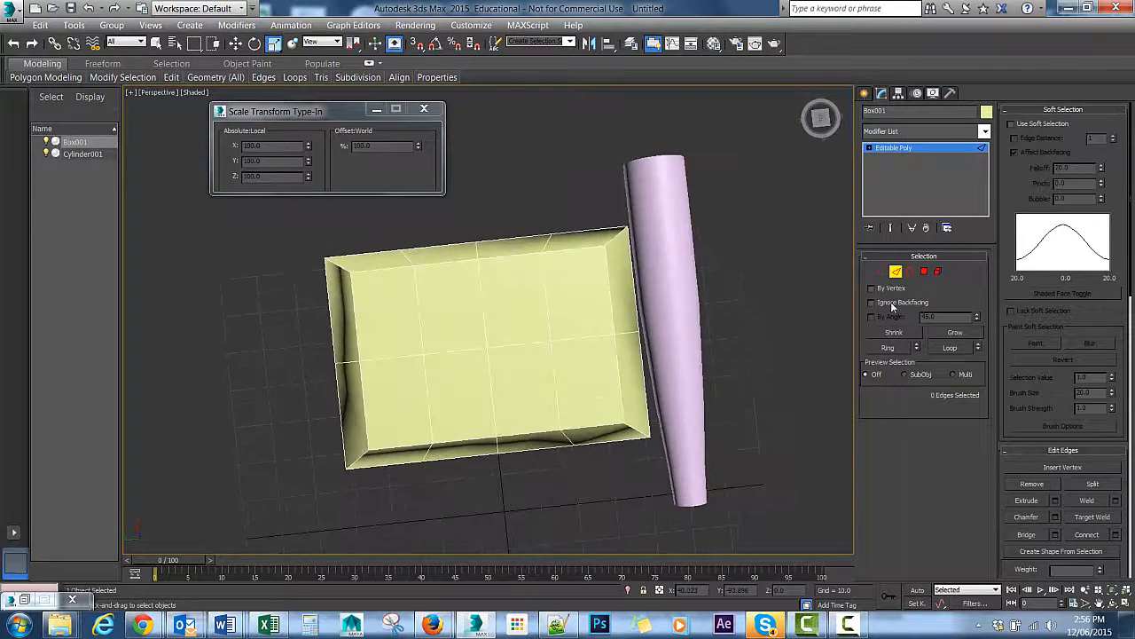
{"action": "left_click", "coordinate": [877, 272]}
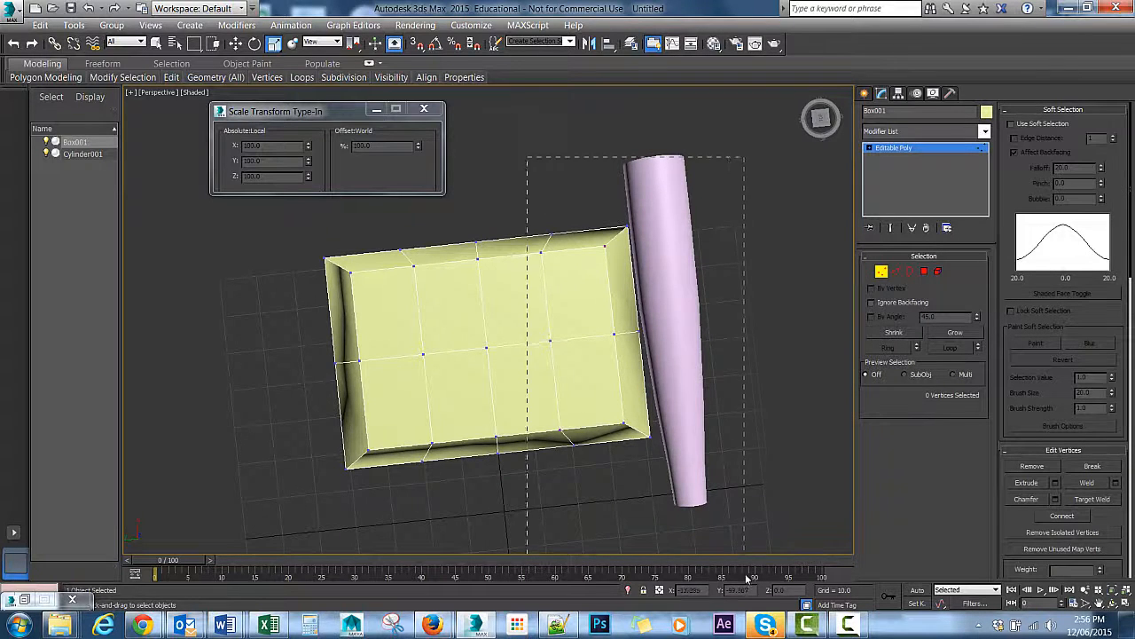
{"action": "left_click_drag", "start_coordinate": [747, 578], "coordinate": [745, 576]}
{"action": "middle_click_drag", "start_coordinate": [621, 411], "coordinate": [608, 408], "text": "alt"}
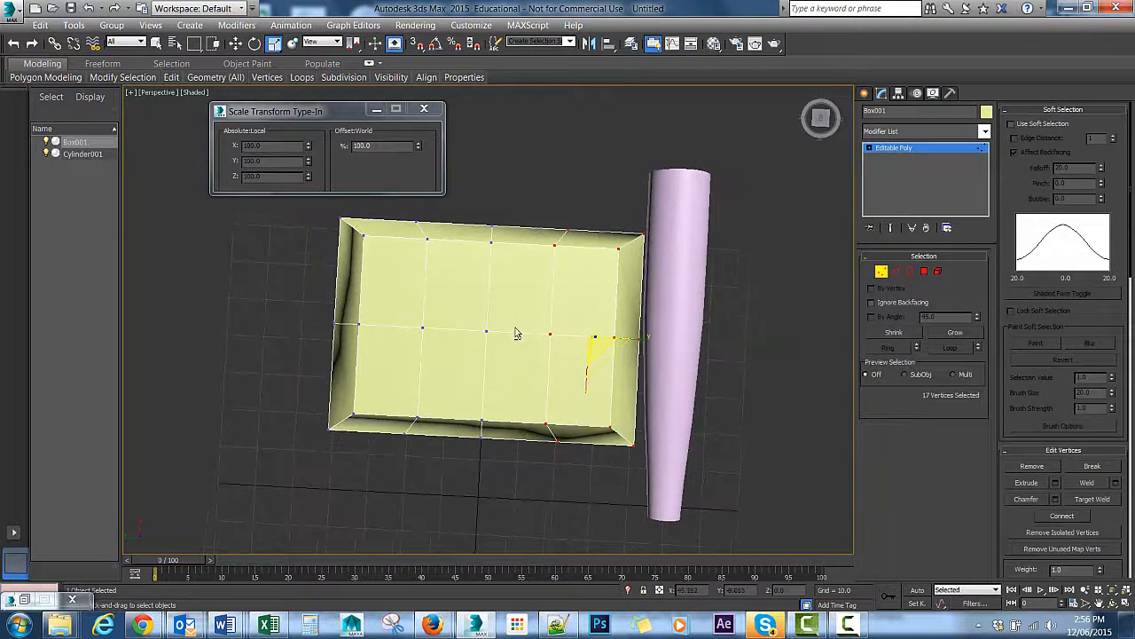
{"action": "middle_click_drag", "start_coordinate": [516, 334], "coordinate": [373, 248], "text": "alt"}
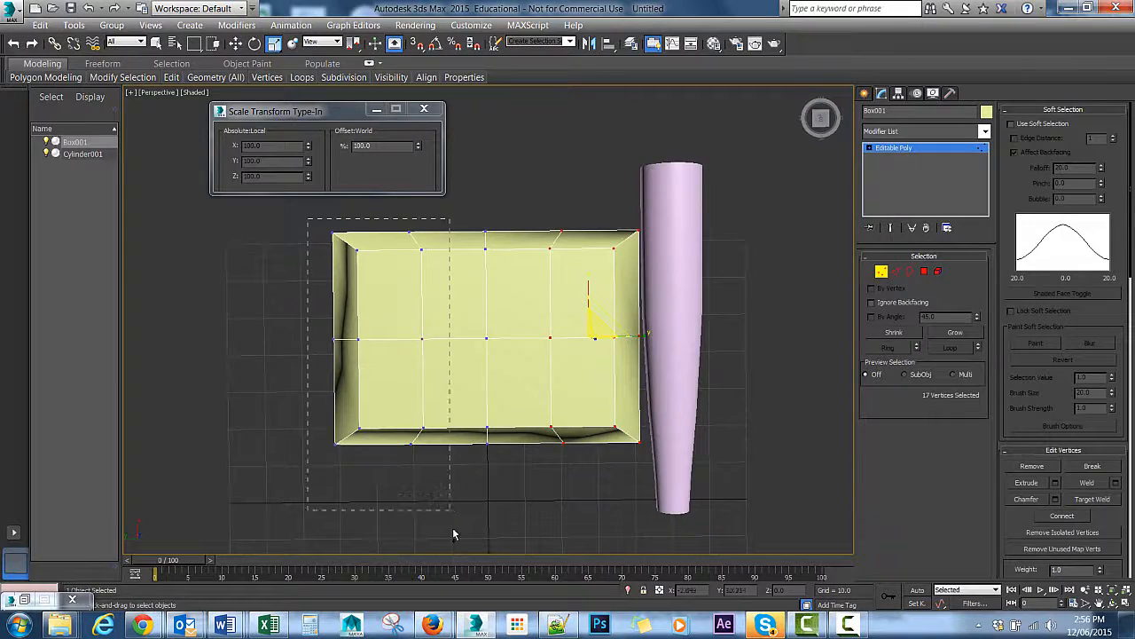
{"action": "middle_click_drag", "start_coordinate": [477, 502], "coordinate": [500, 465], "text": "alt"}
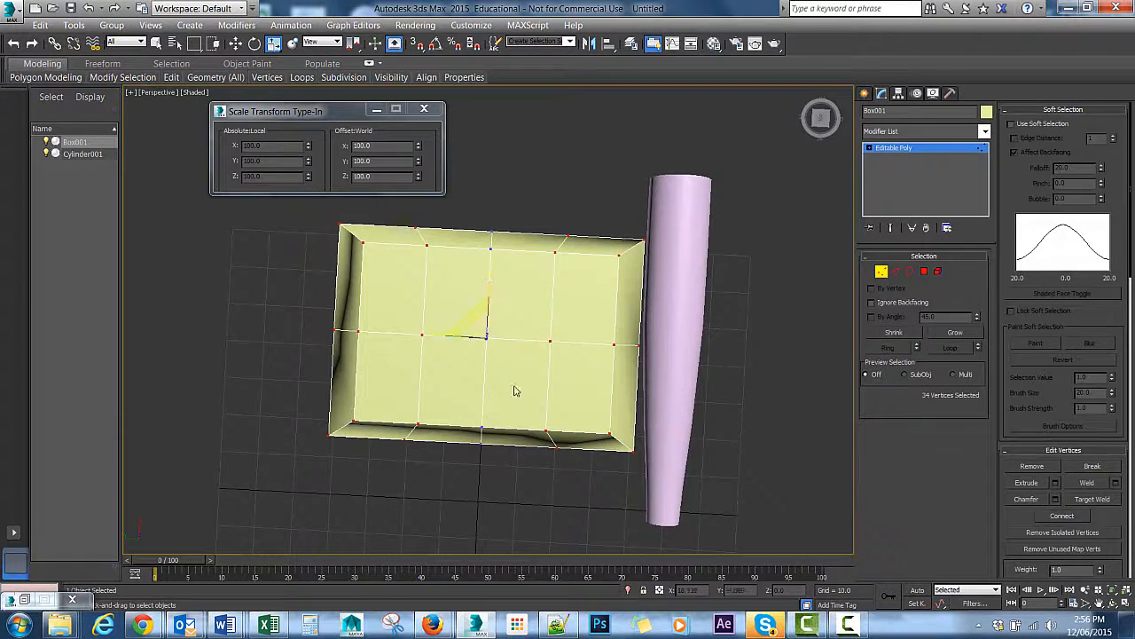
- Scale the selected end vertices down along the X axis to narrow both ends of the box
{"action": "left_click_drag", "start_coordinate": [490, 292], "coordinate": [496, 326]}
{"action": "middle_click_drag", "start_coordinate": [496, 326], "coordinate": [529, 349], "text": "alt"}
{"action": "left_click_drag", "start_coordinate": [490, 304], "coordinate": [502, 351]}
- Scale the selected end vertices down along the Z axis to flatten both ends of the box
{"action": "middle_click_drag", "start_coordinate": [543, 365], "coordinate": [508, 323], "text": "alt"}
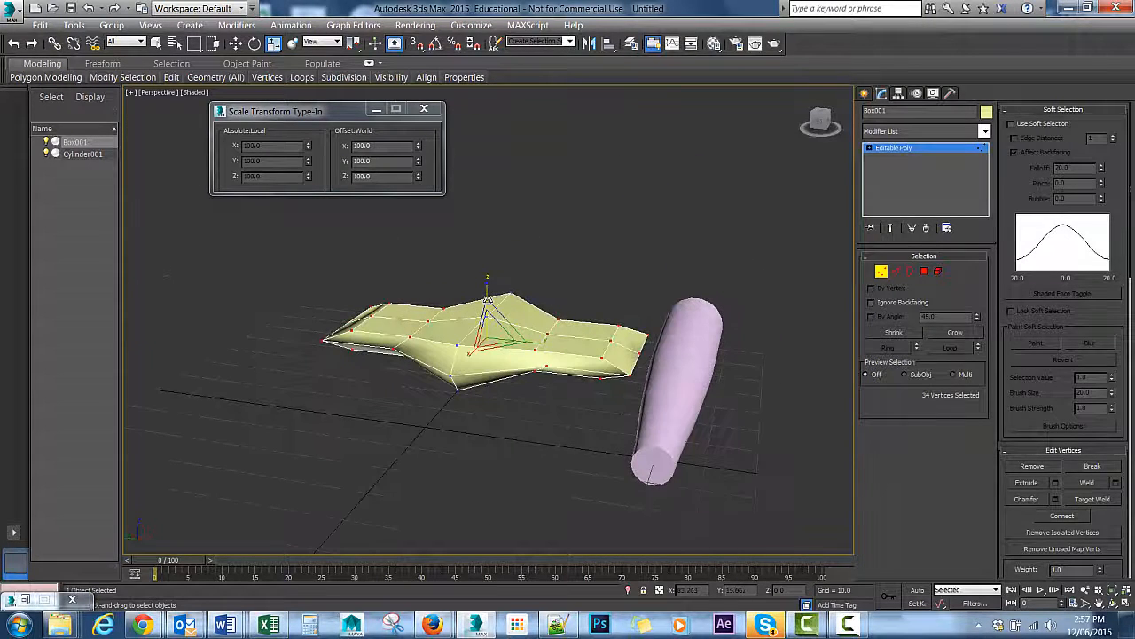
{"action": "left_click_drag", "start_coordinate": [489, 297], "coordinate": [493, 332]}
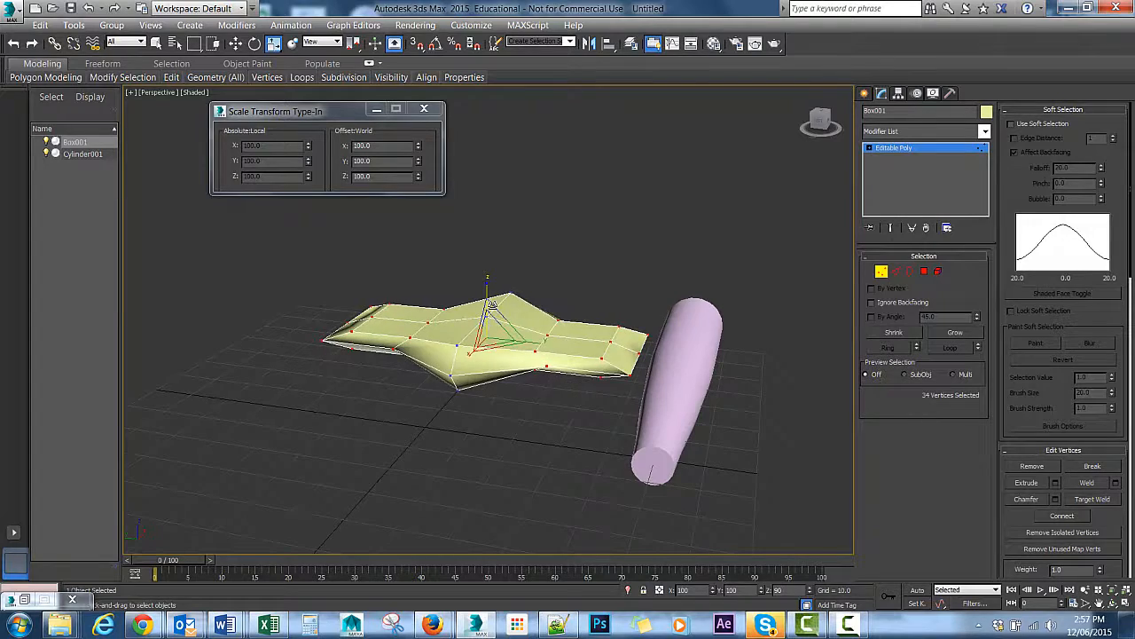
{"action": "middle_click_drag", "start_coordinate": [493, 306], "coordinate": [494, 219], "text": "alt"}
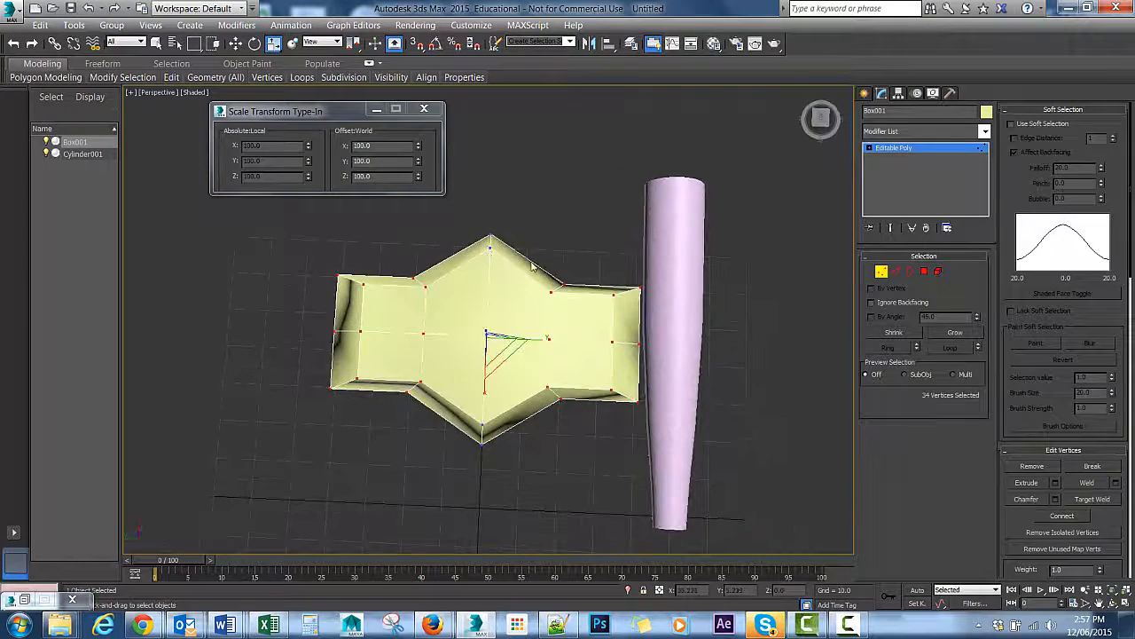
{"action": "middle_click_drag", "start_coordinate": [532, 265], "coordinate": [980, 318], "text": "alt"}
{"action": "middle_click_drag", "start_coordinate": [627, 294], "coordinate": [583, 319], "text": "alt"}
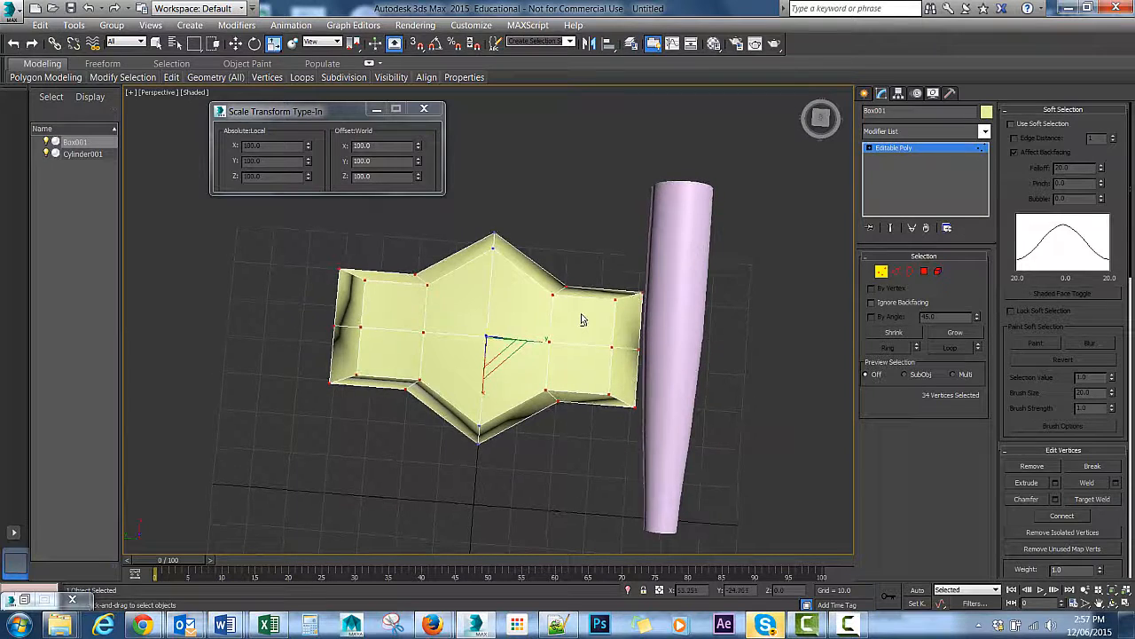
- Select the ring of lengthwise edges on one side of the box's widest row and connect them with a new edge loop
{"action": "left_click", "coordinate": [898, 274]}
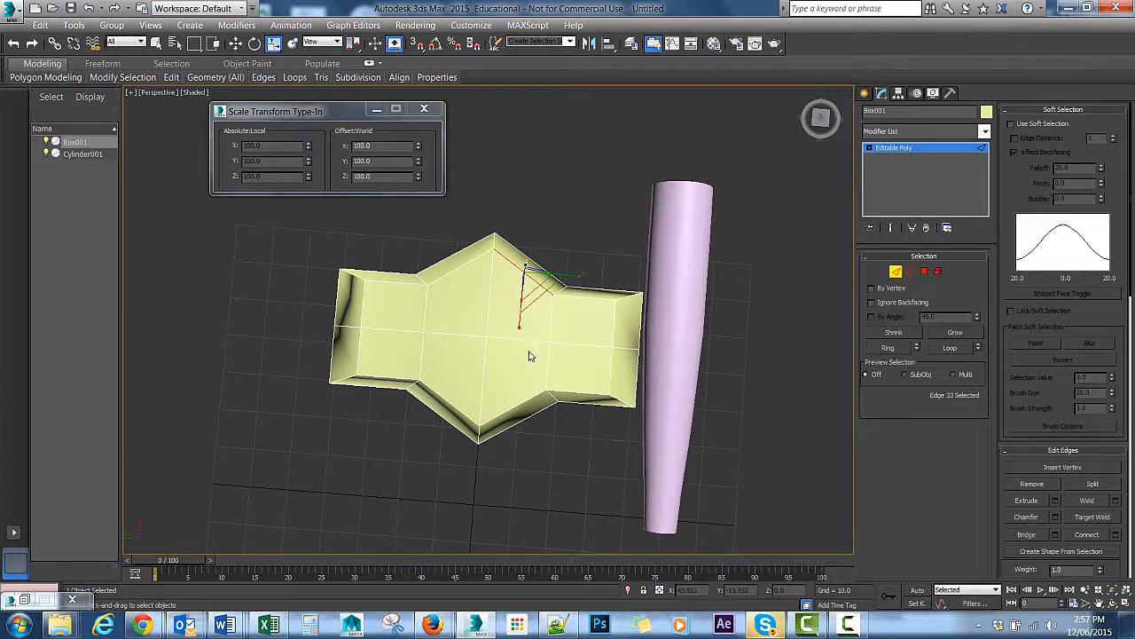
{"action": "middle_click_drag", "start_coordinate": [555, 368], "coordinate": [459, 355], "text": "alt"}
{"action": "middle_click_drag", "start_coordinate": [557, 237], "coordinate": [555, 274], "text": "alt"}
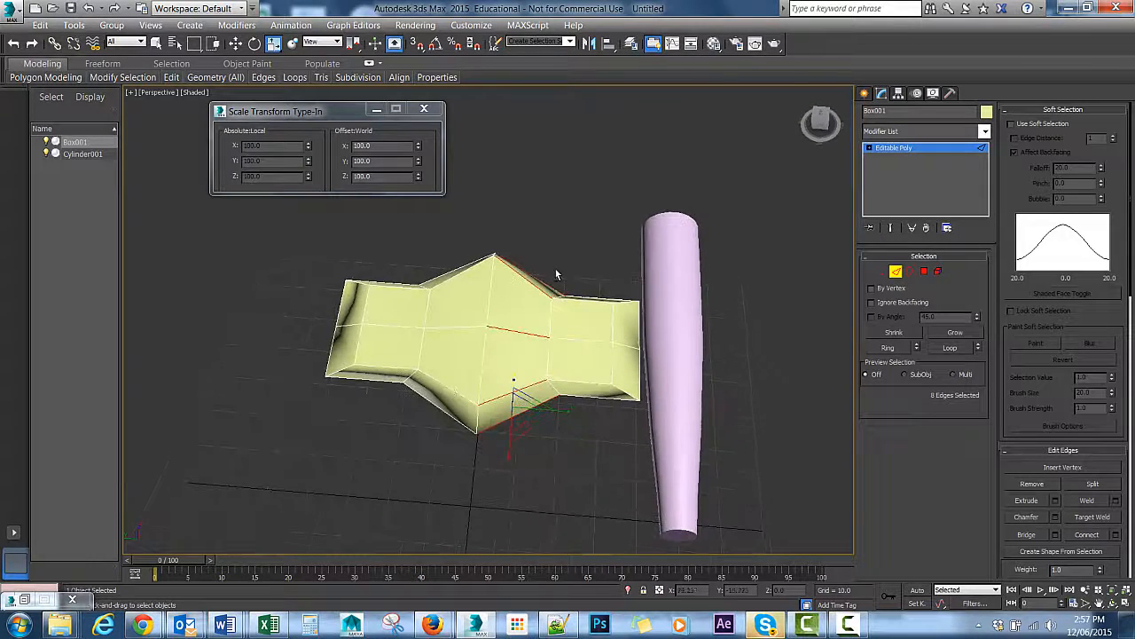
{"action": "middle_click_drag", "start_coordinate": [532, 363], "coordinate": [546, 291], "text": "alt"}
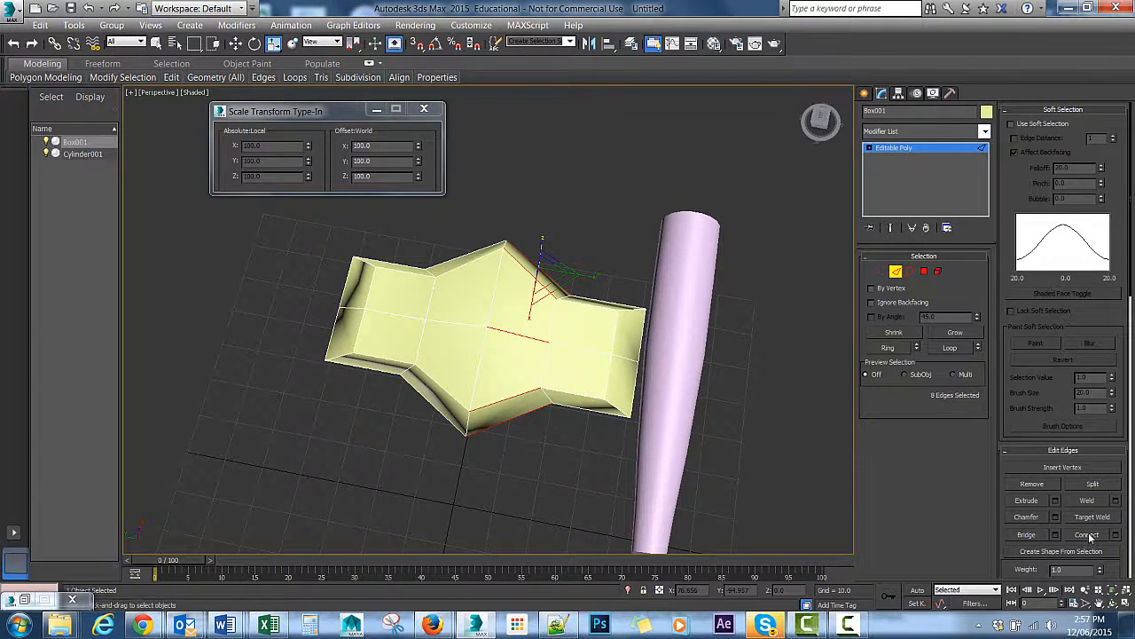
{"action": "middle_click_drag", "start_coordinate": [457, 172], "coordinate": [411, 130], "text": "alt"}
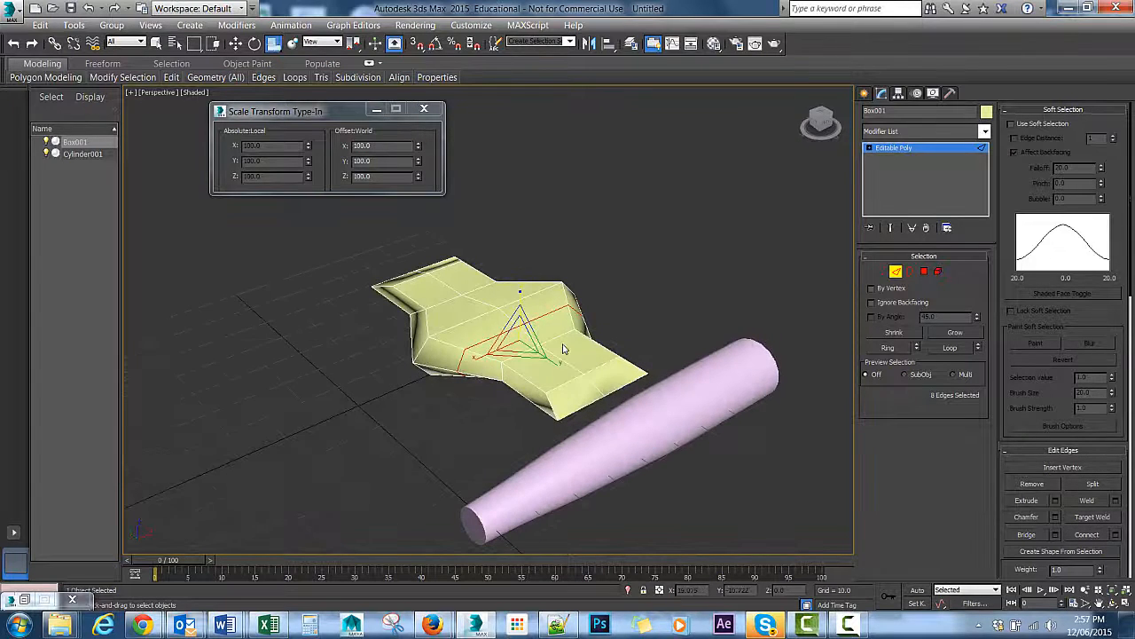
{"action": "middle_click_drag", "start_coordinate": [563, 349], "coordinate": [520, 341], "text": "alt"}
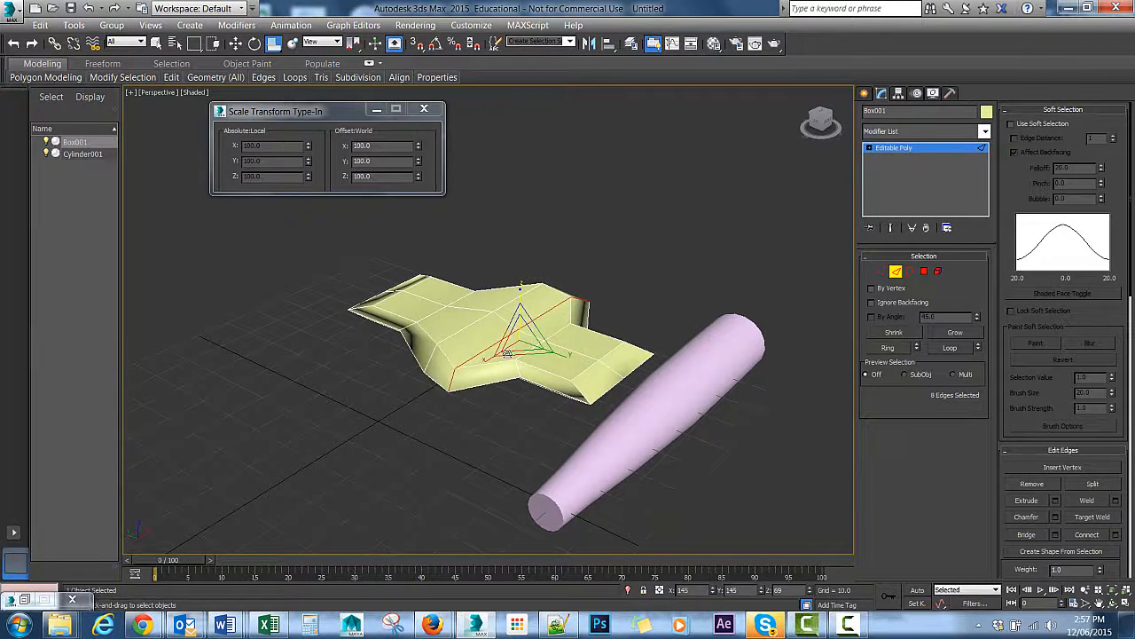
{"action": "middle_click_drag", "start_coordinate": [513, 330], "coordinate": [614, 215], "text": "alt"}
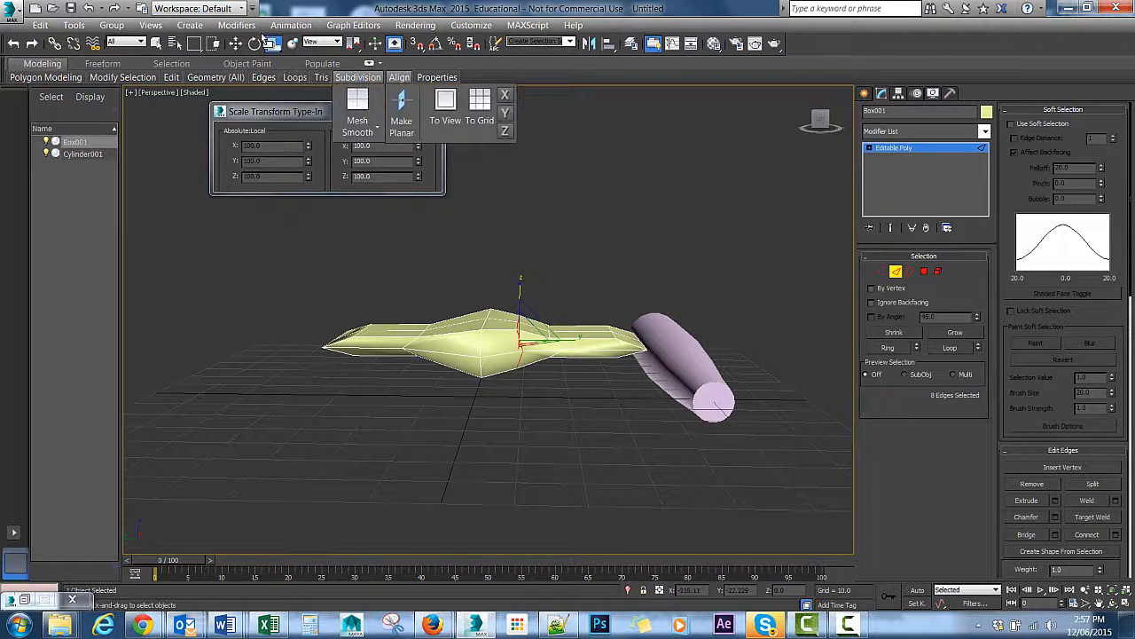
- Activate the Move tool, leave edge editing, and center the box's position and pivot to the object
{"action": "left_click", "coordinate": [235, 43]}
{"action": "middle_click_drag", "start_coordinate": [559, 291], "coordinate": [683, 309], "text": "alt"}
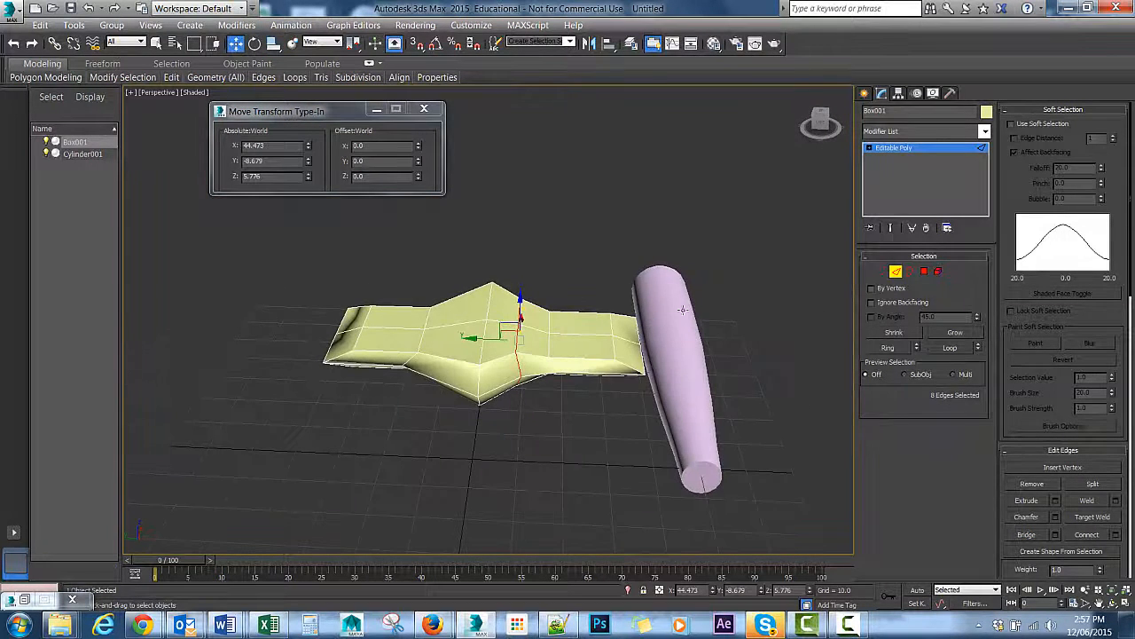
{"action": "left_click", "coordinate": [895, 272]}
{"action": "middle_click_drag", "start_coordinate": [681, 237], "coordinate": [625, 213], "text": "alt"}
{"action": "mouse_move", "coordinate": [558, 193]}
{"action": "middle_mouse_down", "text": "alt"}
{"action": "mouse_move", "coordinate": [565, 168]}
{"action": "mouse_move", "coordinate": [572, 190]}
{"action": "middle_mouse_up", "text": "alt"}
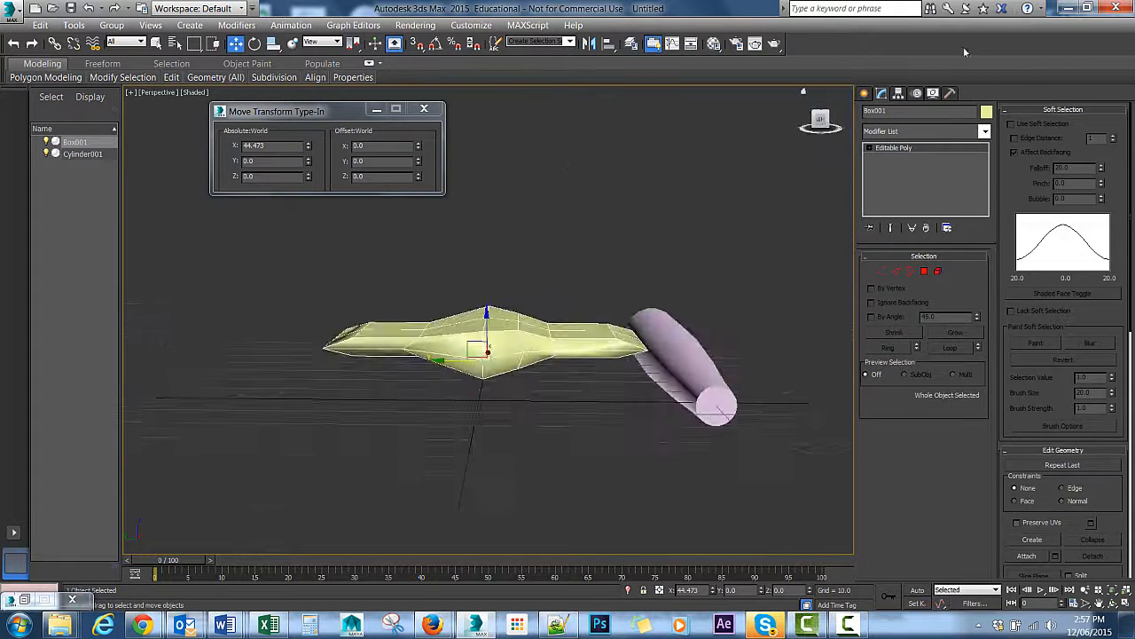
{"action": "left_click", "coordinate": [897, 93]}
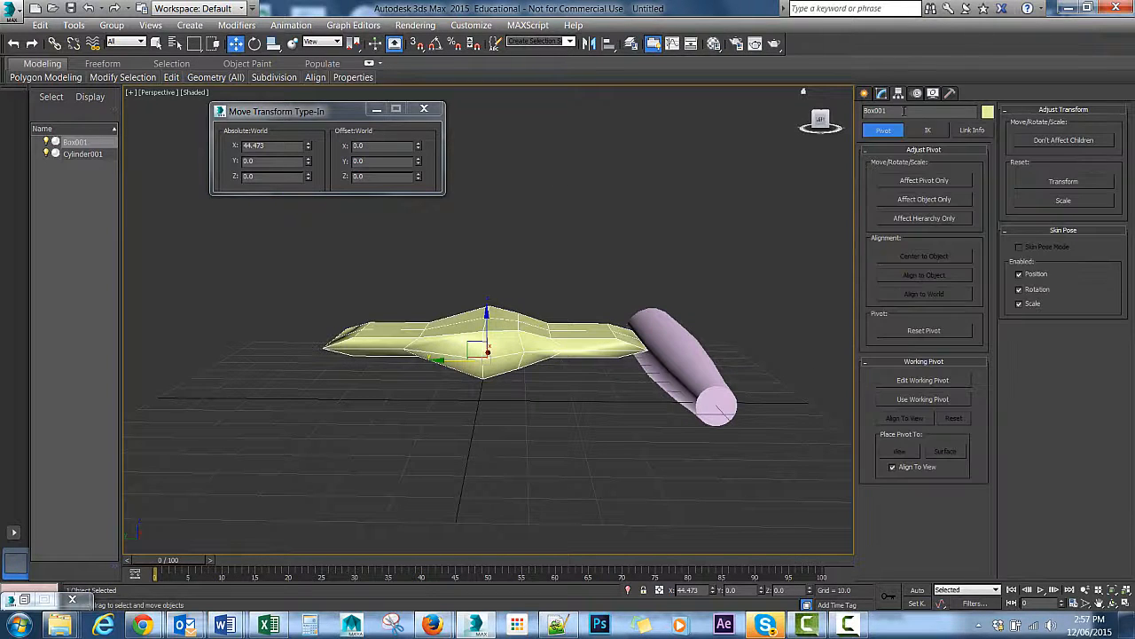
{"action": "left_click", "coordinate": [927, 256]}
{"action": "middle_click_drag", "start_coordinate": [516, 245], "coordinate": [476, 268], "text": "alt"}
{"action": "left_click", "coordinate": [883, 94]}
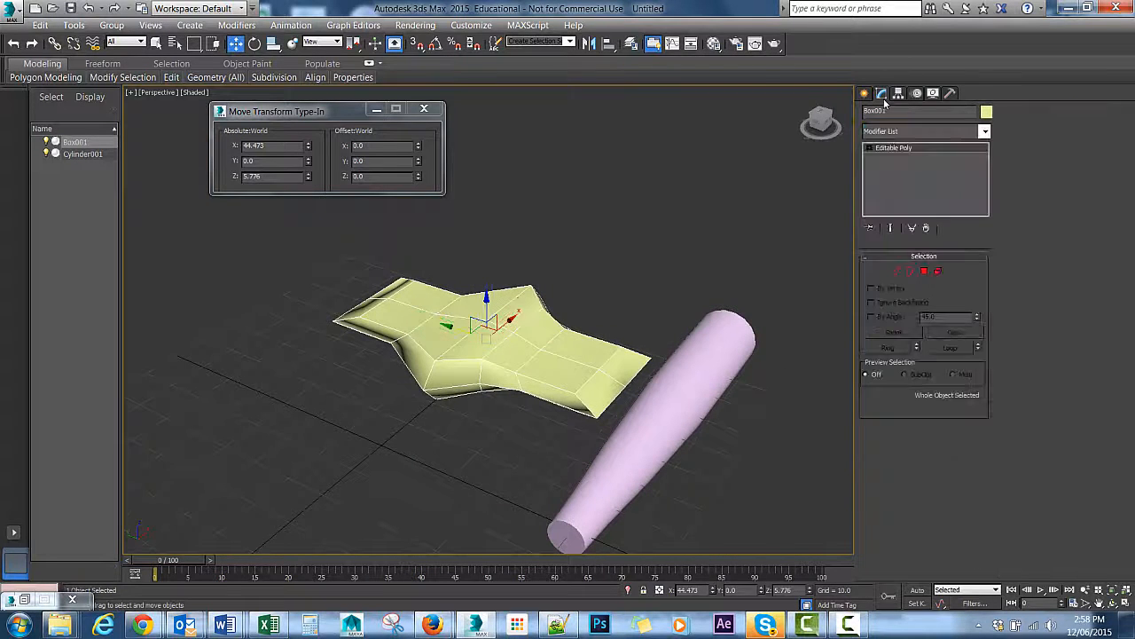
- Reset the box's absolute Z position to 0
{"action": "middle_click_drag", "start_coordinate": [409, 285], "coordinate": [440, 244], "text": "alt"}
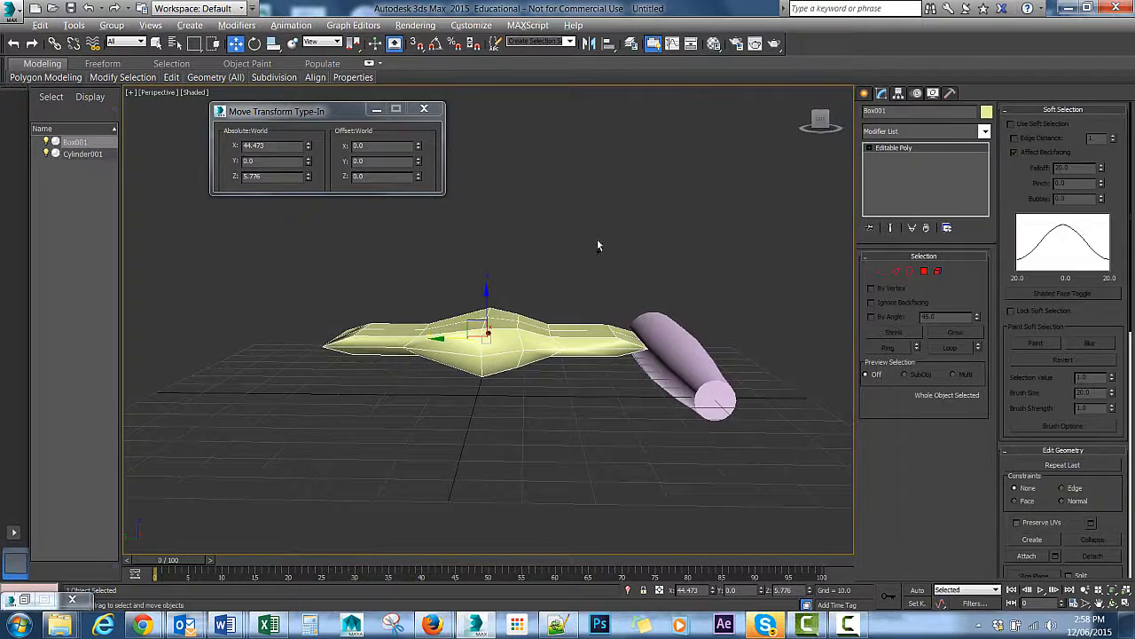
{"action": "middle_click_drag", "start_coordinate": [597, 246], "coordinate": [587, 251], "text": "alt"}
{"action": "right_click", "coordinate": [309, 176]}
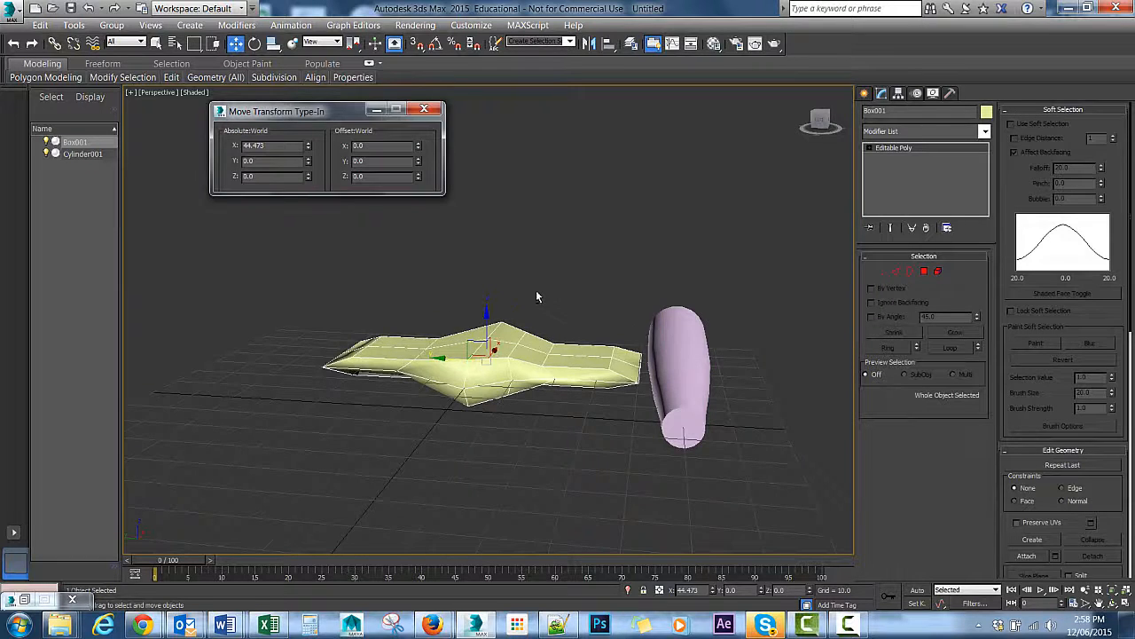
- Move the tapered cylinder against the end of the box, to about X -17.7 and Y -38.8
{"action": "middle_click_drag", "start_coordinate": [536, 290], "coordinate": [622, 500], "text": "alt"}
{"action": "left_click", "coordinate": [691, 380]}
{"action": "left_click_drag", "start_coordinate": [650, 481], "coordinate": [600, 483]}
{"action": "middle_click_drag", "start_coordinate": [609, 471], "coordinate": [545, 355], "text": "alt"}
{"action": "left_click_drag", "start_coordinate": [517, 356], "coordinate": [435, 360]}
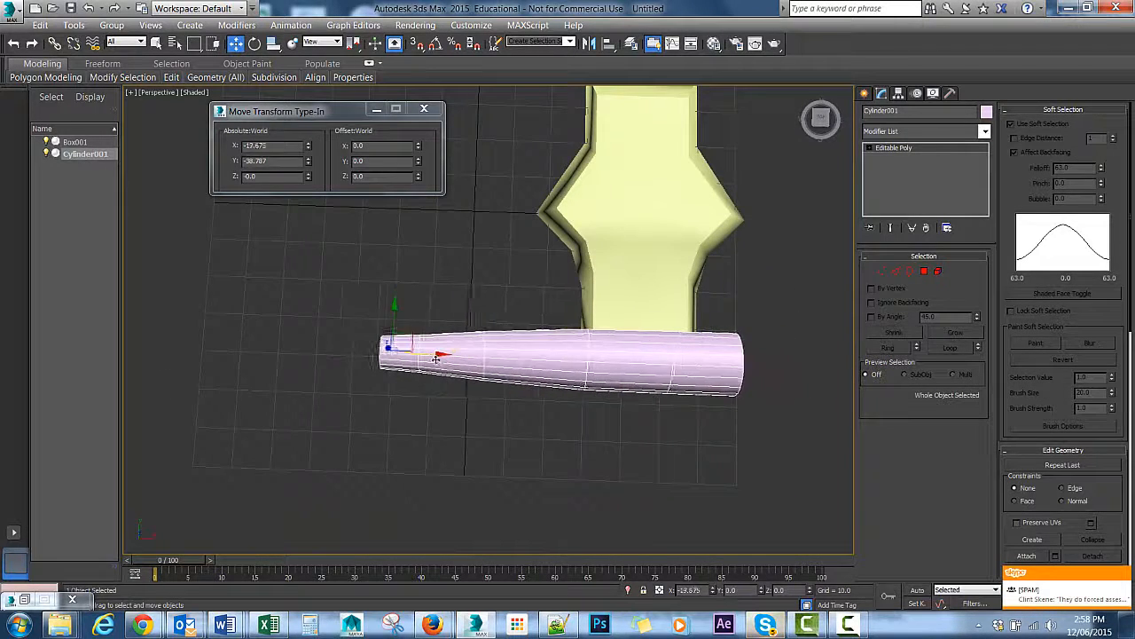
- Select the box's polygons from its far end past the widest row to the new edge loop and delete them
{"action": "middle_click_drag", "start_coordinate": [687, 211], "coordinate": [579, 258], "text": "alt"}
{"action": "left_click", "coordinate": [580, 314]}
{"action": "left_click", "coordinate": [925, 272]}
{"action": "middle_click_drag", "start_coordinate": [391, 266], "coordinate": [369, 245], "text": "alt"}
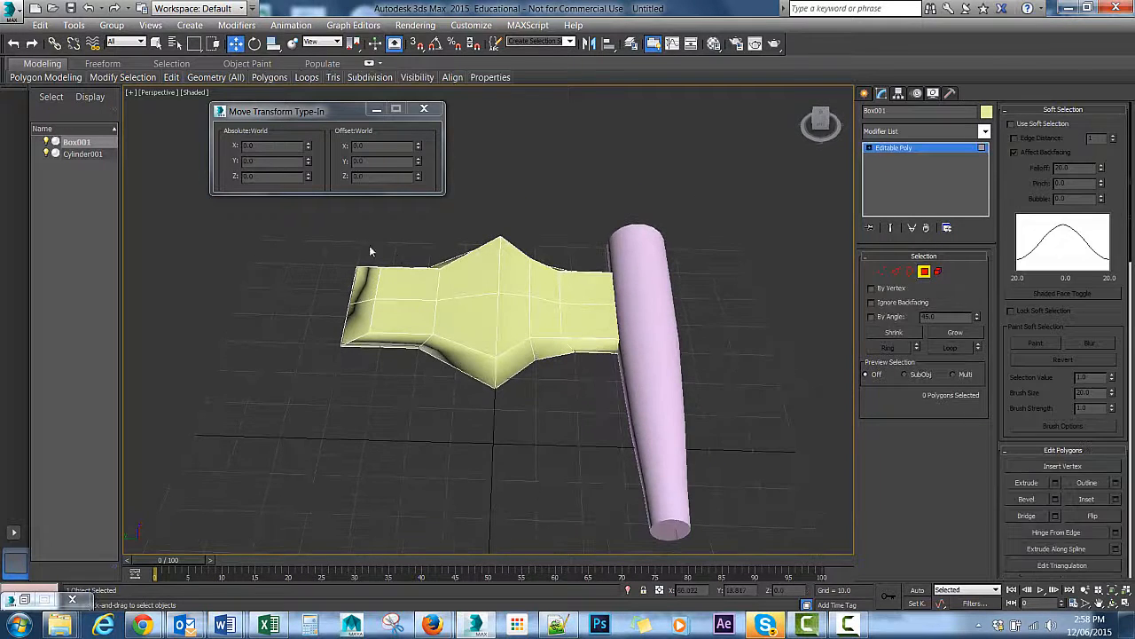
{"action": "left_click_drag", "start_coordinate": [475, 460], "coordinate": [515, 532]}
{"action": "middle_click_drag", "start_coordinate": [515, 532], "coordinate": [500, 450], "text": "alt"}
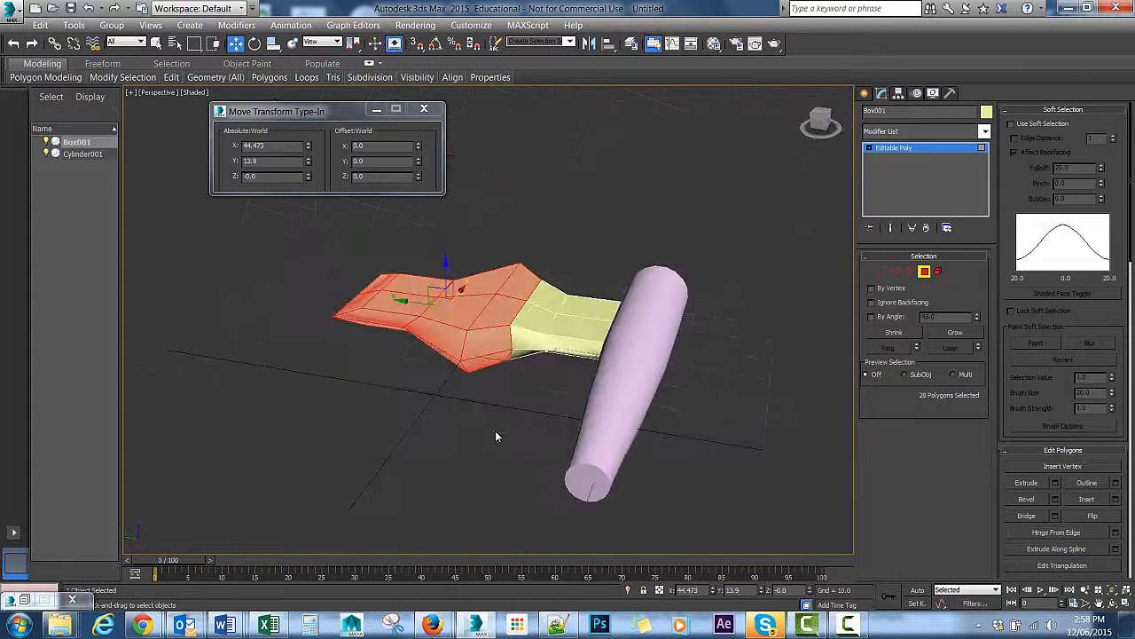
{"action": "key", "text": "Delete"}
- Create an upright cylinder beside the remaining box piece, with a radius of about 14.5 and a height of about 126
{"action": "middle_click_drag", "start_coordinate": [510, 393], "coordinate": [508, 427], "text": "alt"}
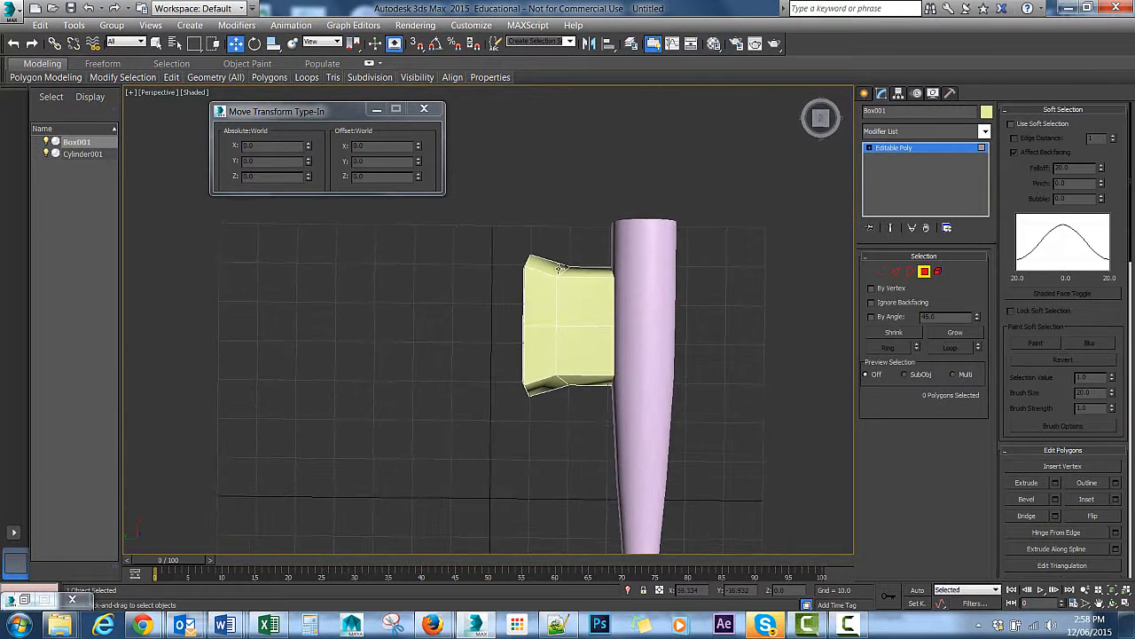
{"action": "scroll", "coordinate": [558, 268], "scroll_direction": "down", "scroll_amount": 8}
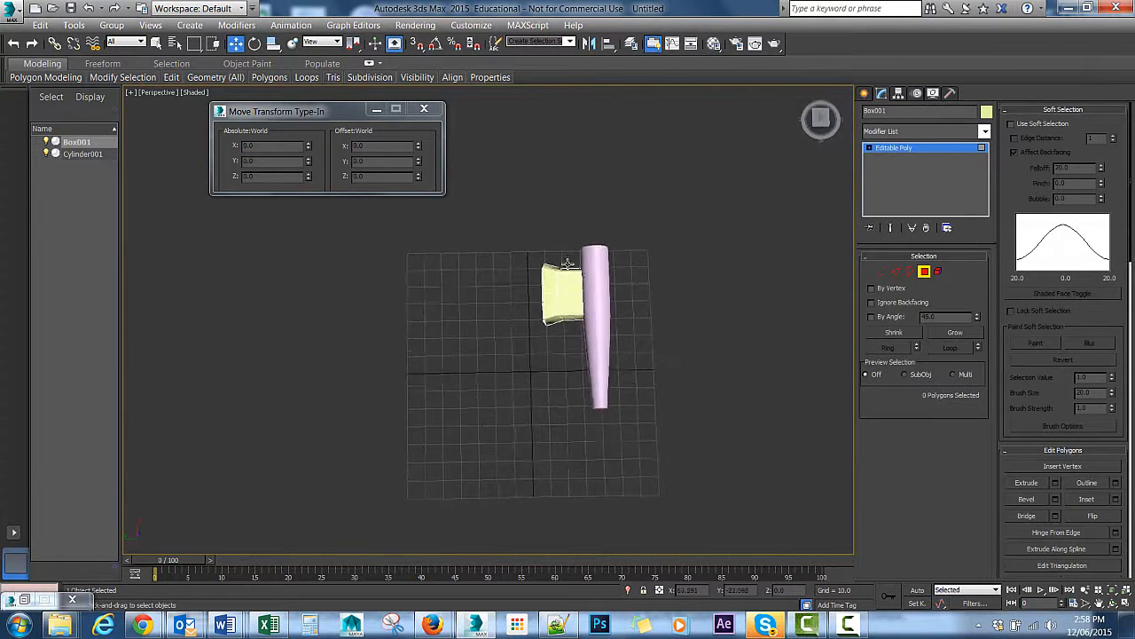
{"action": "left_click", "coordinate": [190, 25]}
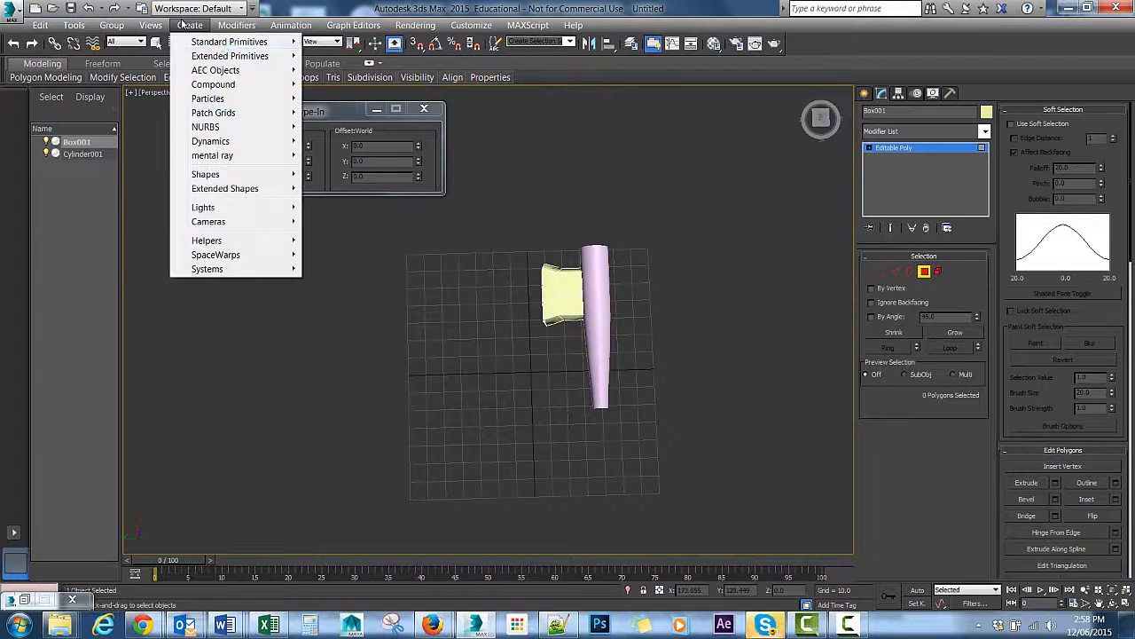
{"action": "mouse_move", "coordinate": [258, 42]}
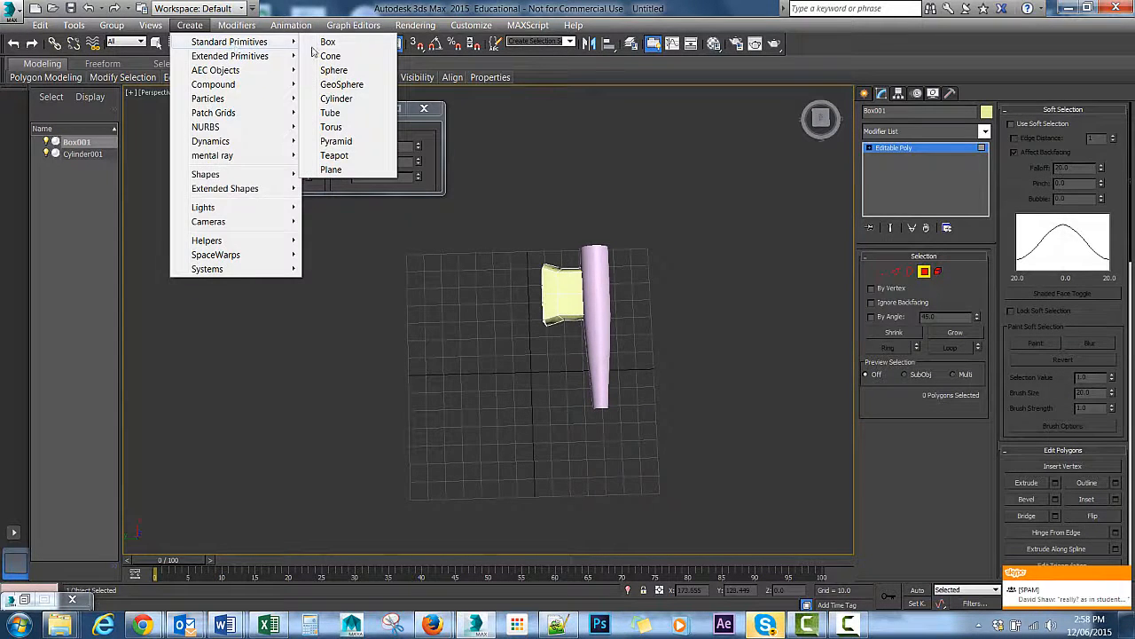
{"action": "left_click", "coordinate": [344, 98]}
{"action": "mouse_move", "coordinate": [516, 256]}
{"action": "left_mouse_down"}
{"action": "mouse_move", "coordinate": [518, 284]}
{"action": "mouse_move", "coordinate": [515, 271]}
{"action": "left_mouse_up"}
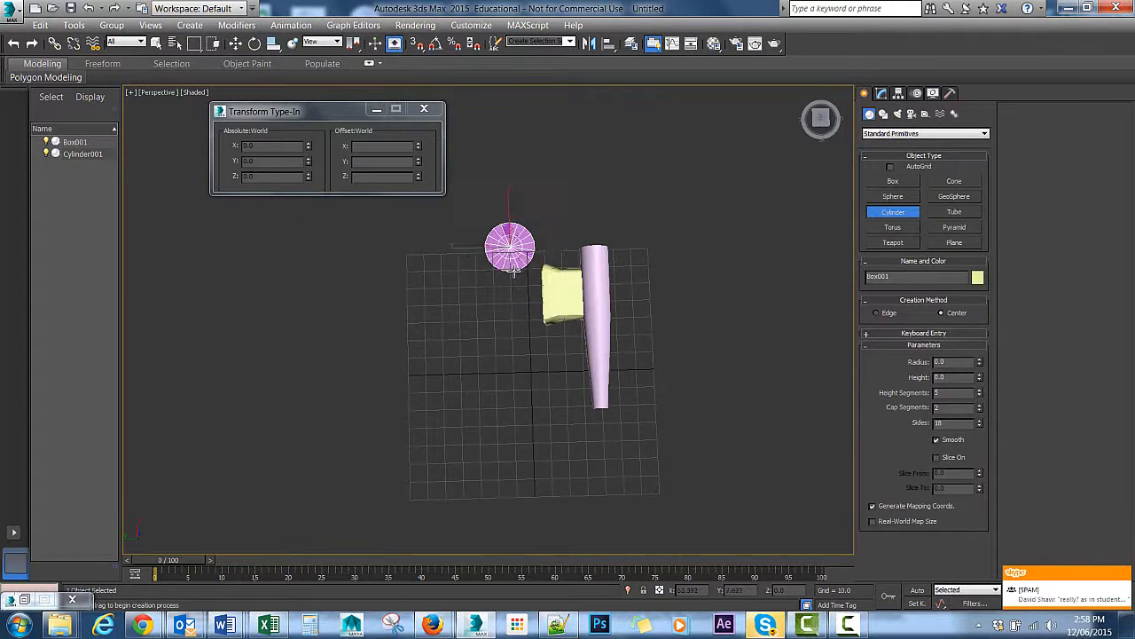
{"action": "middle_click_drag", "start_coordinate": [533, 110], "coordinate": [578, 231], "text": "alt"}
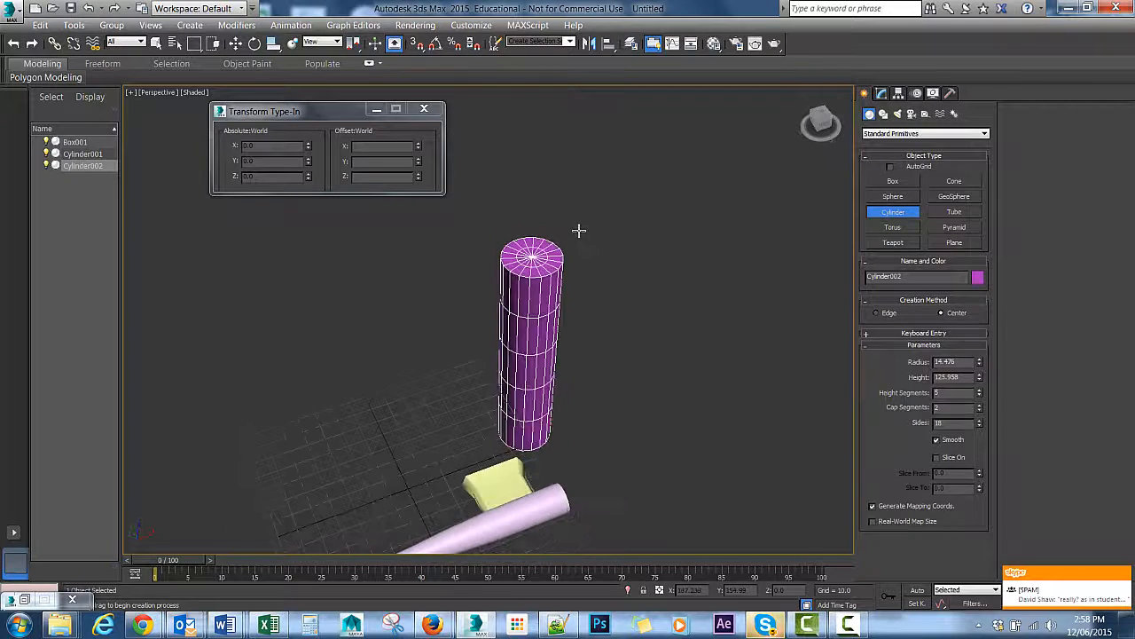
- Convert the new upright cylinder to an Editable Poly
{"action": "scroll", "coordinate": [574, 244], "scroll_direction": "up", "scroll_amount": 3}
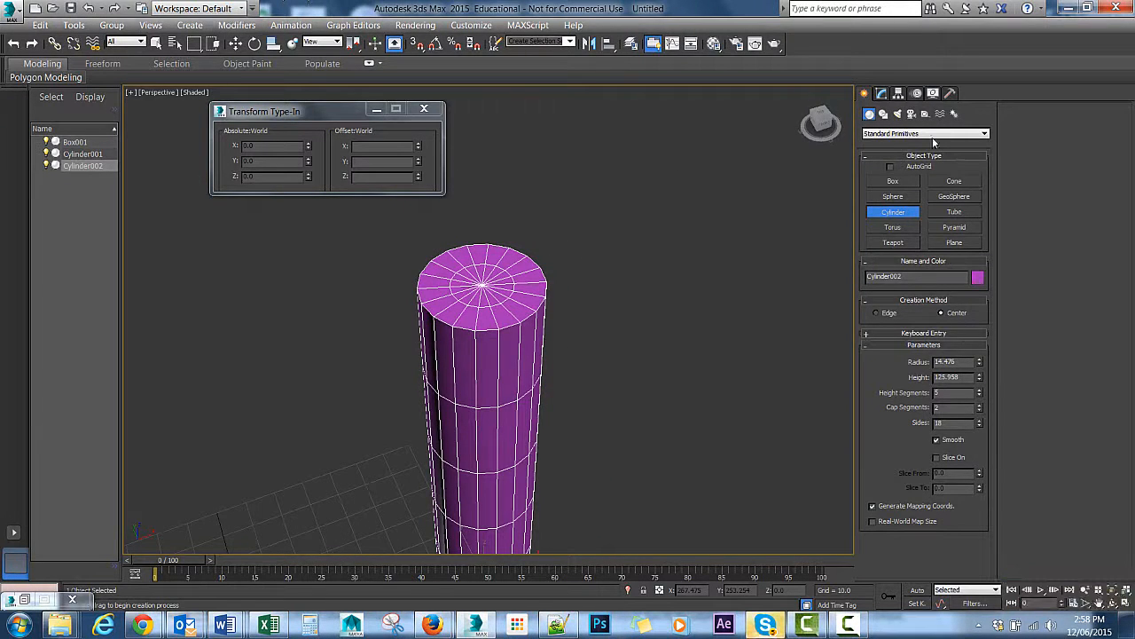
{"action": "key", "text": "w"}
{"action": "middle_click_drag", "start_coordinate": [482, 288], "coordinate": [473, 361], "text": "alt"}
{"action": "right_click", "coordinate": [473, 364]}
{"action": "mouse_move", "coordinate": [548, 511]}
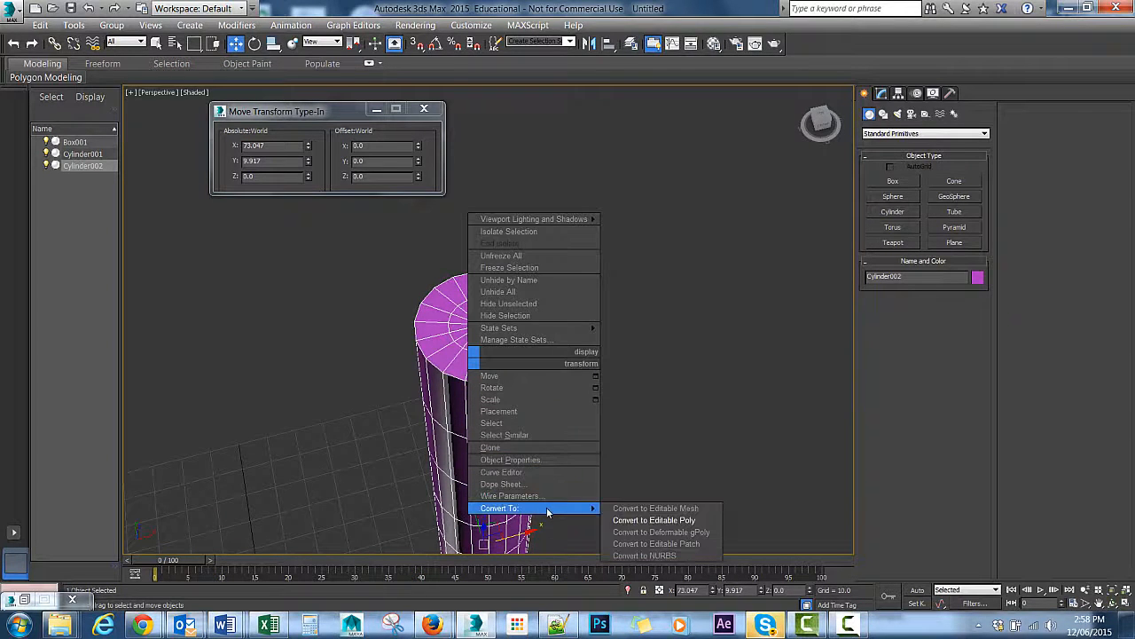
{"action": "left_click", "coordinate": [679, 521]}
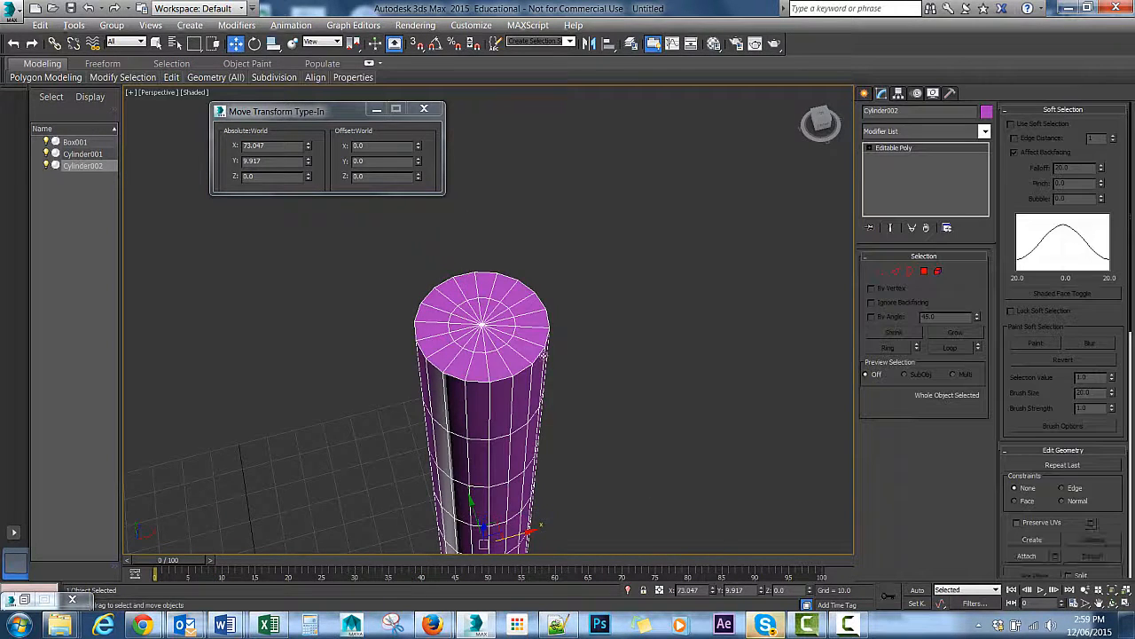
- Raise the top cap's center vertex to about Z 140.5 using Soft Selection to form a pointed tip
{"action": "left_click", "coordinate": [881, 272]}
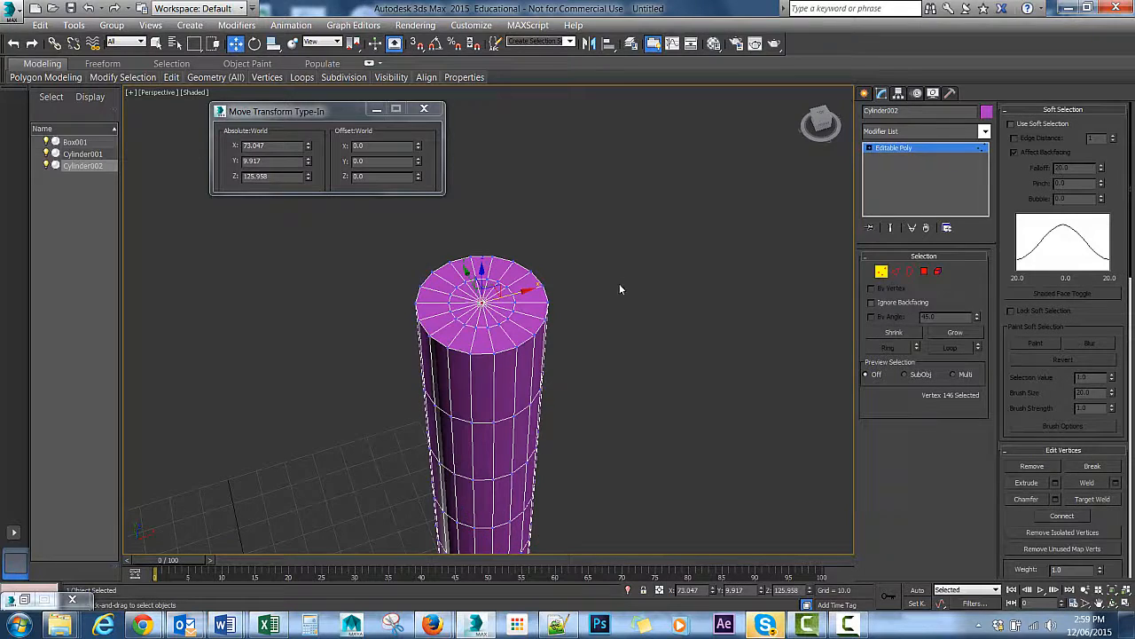
{"action": "left_click", "coordinate": [1011, 124]}
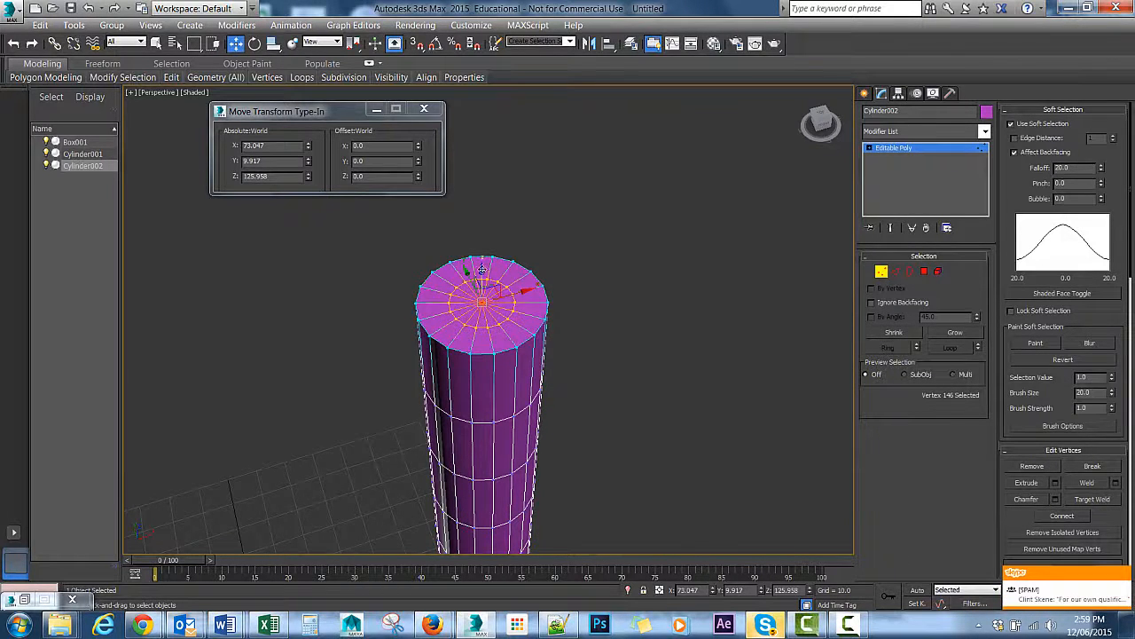
{"action": "left_click_drag", "start_coordinate": [482, 269], "coordinate": [494, 196]}
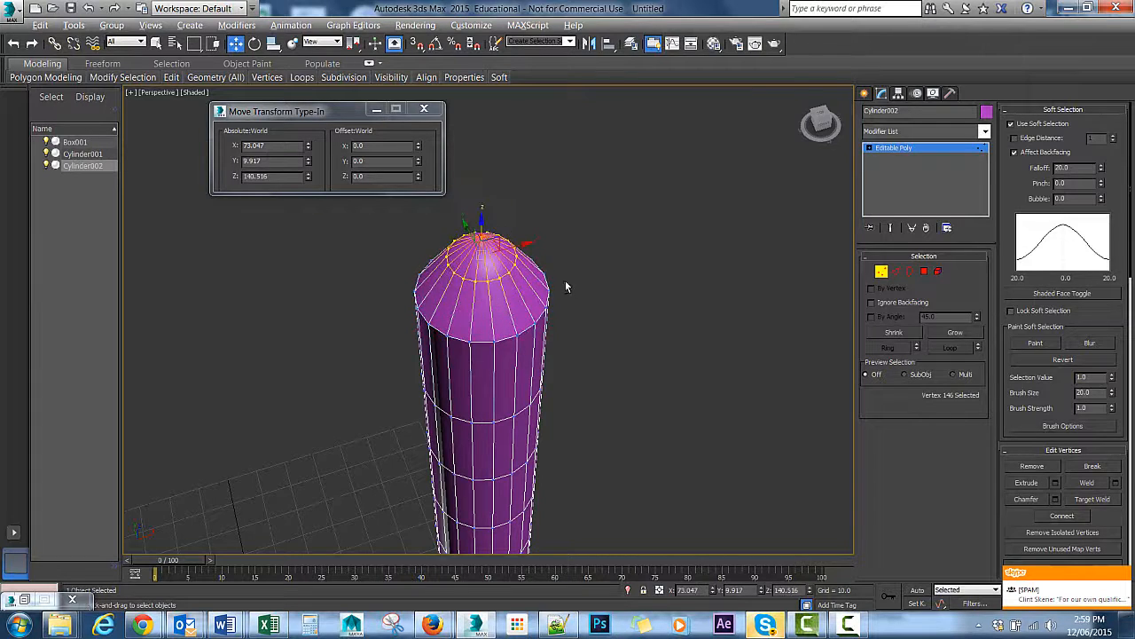
- Leave vertex editing and rotate the pointed cylinder about its Y axis with angle snapping so it lies horizontally
{"action": "middle_click_drag", "start_coordinate": [566, 282], "coordinate": [632, 265], "text": "alt"}
{"action": "scroll", "coordinate": [651, 219], "scroll_direction": "down", "scroll_amount": 4}
{"action": "scroll", "coordinate": [650, 218], "scroll_direction": "down", "scroll_amount": 3}
{"action": "scroll", "coordinate": [637, 290], "scroll_direction": "up", "scroll_amount": 3}
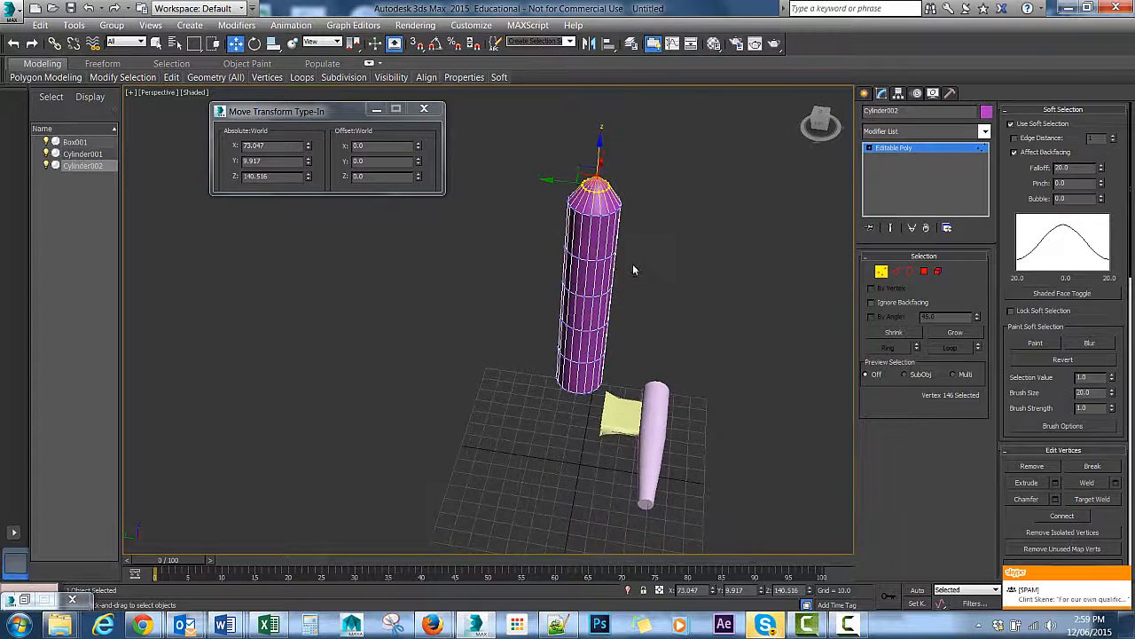
{"action": "left_click", "coordinate": [881, 271]}
{"action": "key", "text": "e"}
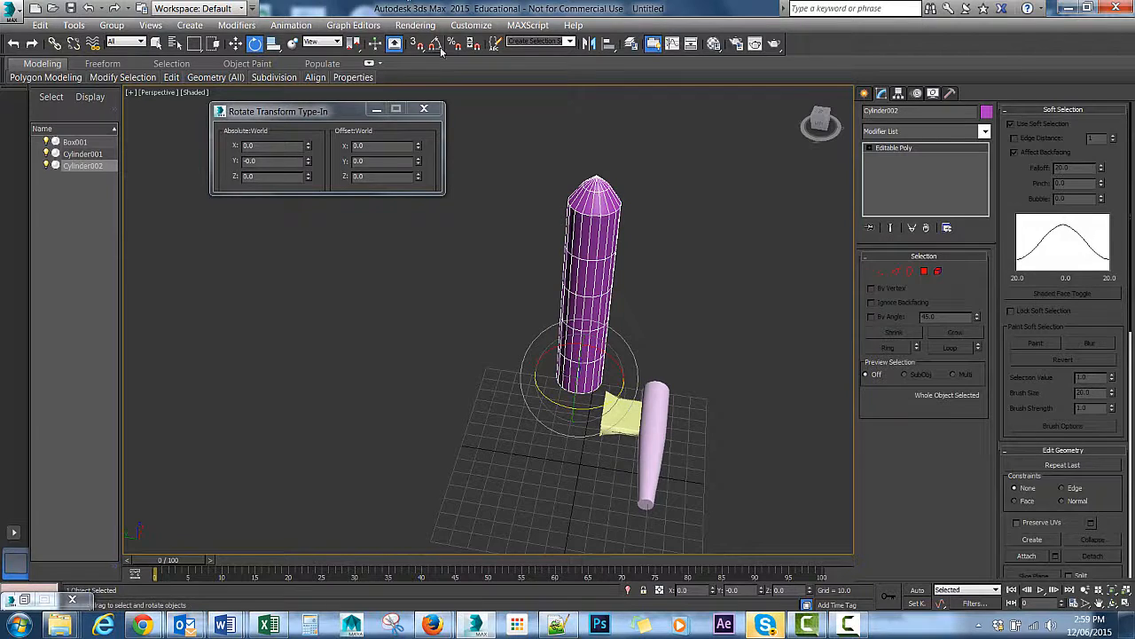
{"action": "left_click_drag", "start_coordinate": [577, 379], "coordinate": [604, 329]}
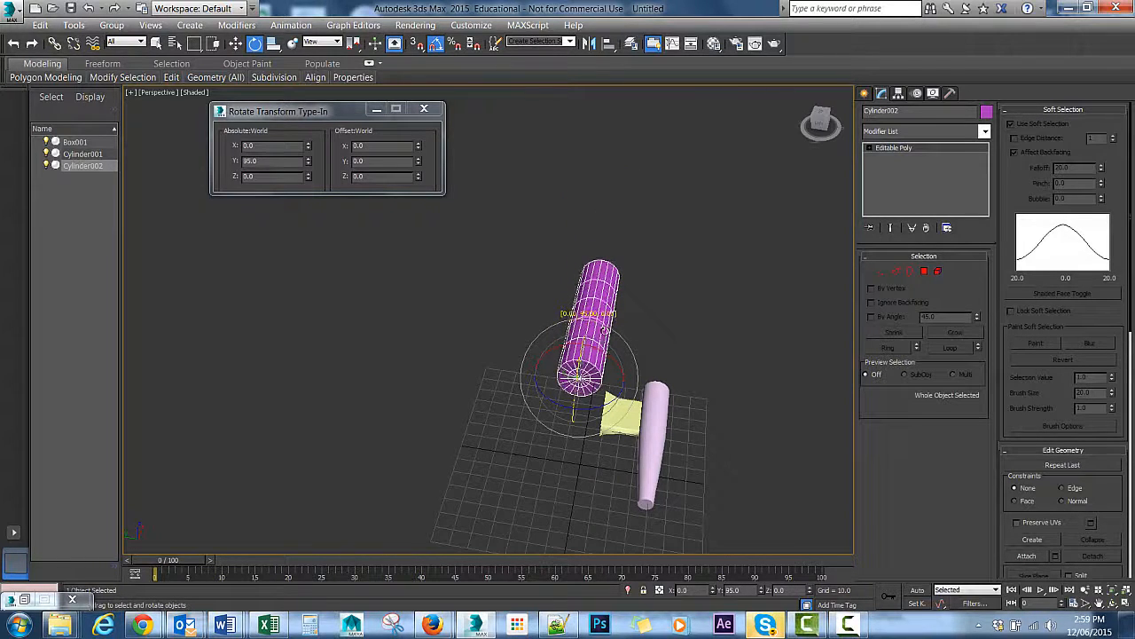
- Move the pointed cylinder back along the X axis to about -42 and reset its Y position to 0
{"action": "middle_click_drag", "start_coordinate": [648, 337], "coordinate": [530, 345], "text": "alt"}
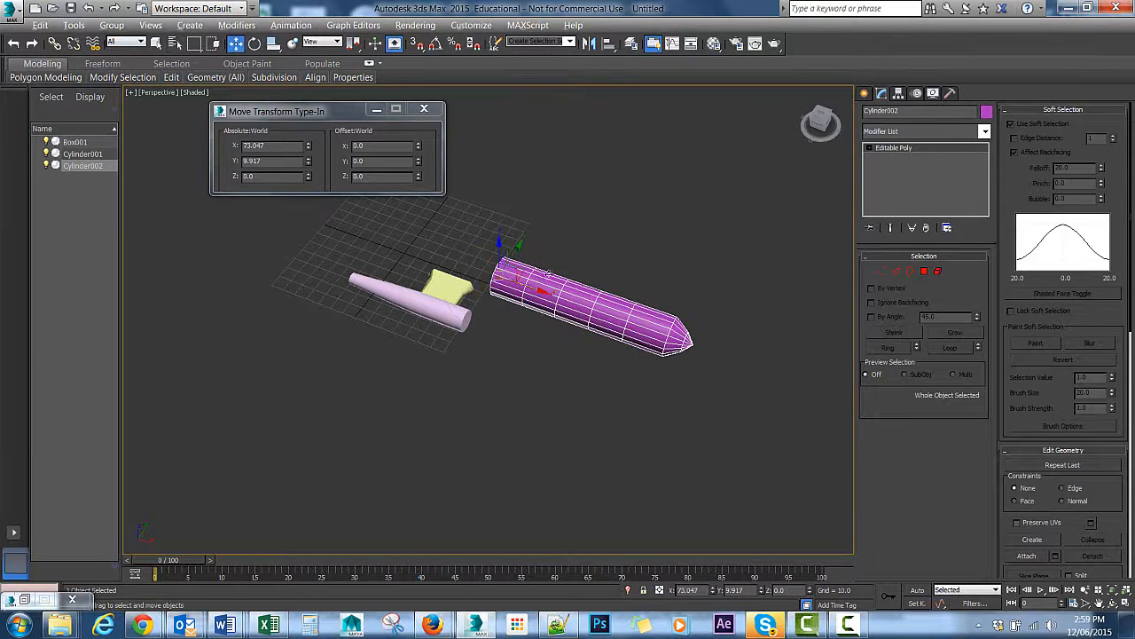
{"action": "middle_click_drag", "start_coordinate": [548, 274], "coordinate": [640, 206], "text": "alt"}
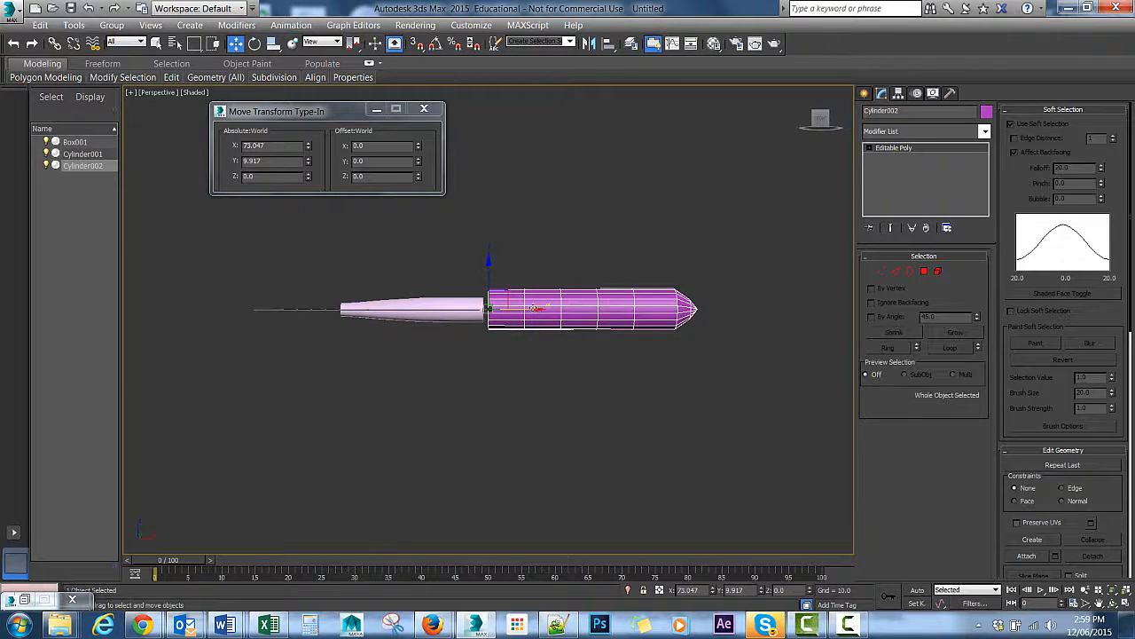
{"action": "left_click_drag", "start_coordinate": [534, 308], "coordinate": [396, 307]}
{"action": "middle_click_drag", "start_coordinate": [378, 309], "coordinate": [603, 329], "text": "alt"}
{"action": "middle_click_drag", "start_coordinate": [417, 349], "coordinate": [425, 339], "text": "alt"}
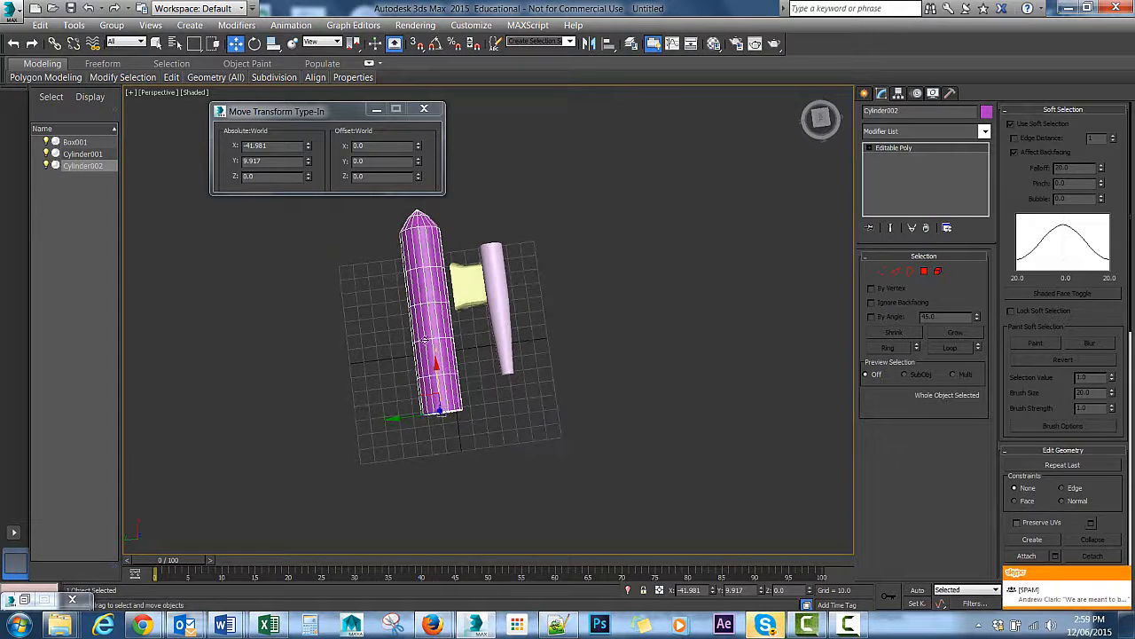
{"action": "right_click", "coordinate": [308, 163]}
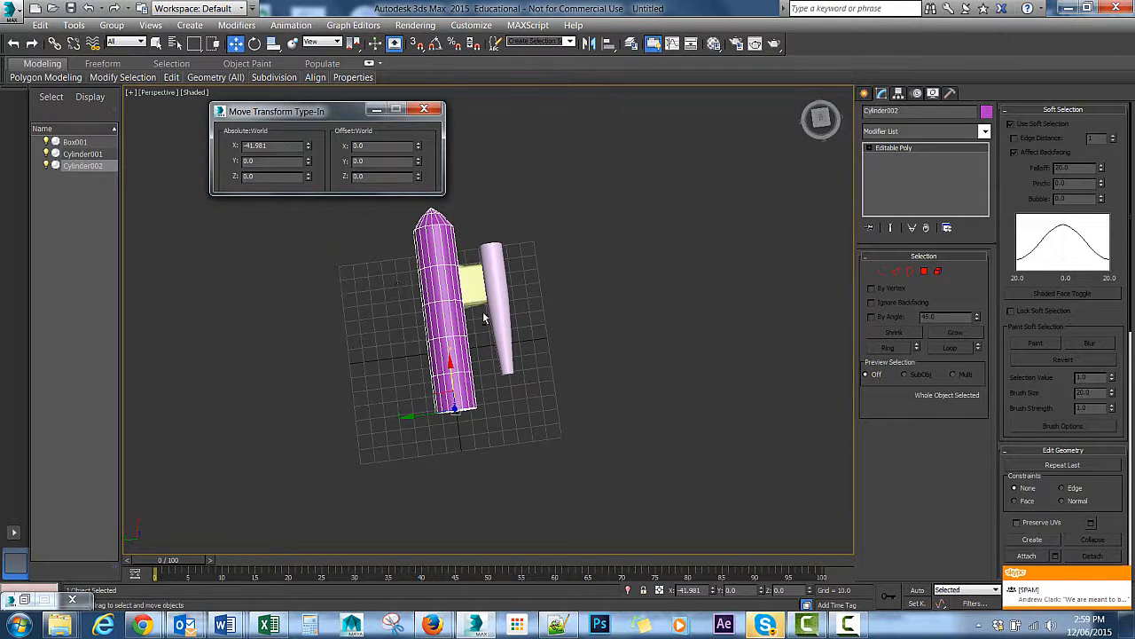
{"action": "mouse_move", "coordinate": [484, 317]}
{"action": "middle_mouse_down", "text": "alt"}
{"action": "mouse_move", "coordinate": [562, 254]}
{"action": "mouse_move", "coordinate": [487, 300]}
{"action": "middle_mouse_up", "text": "alt"}
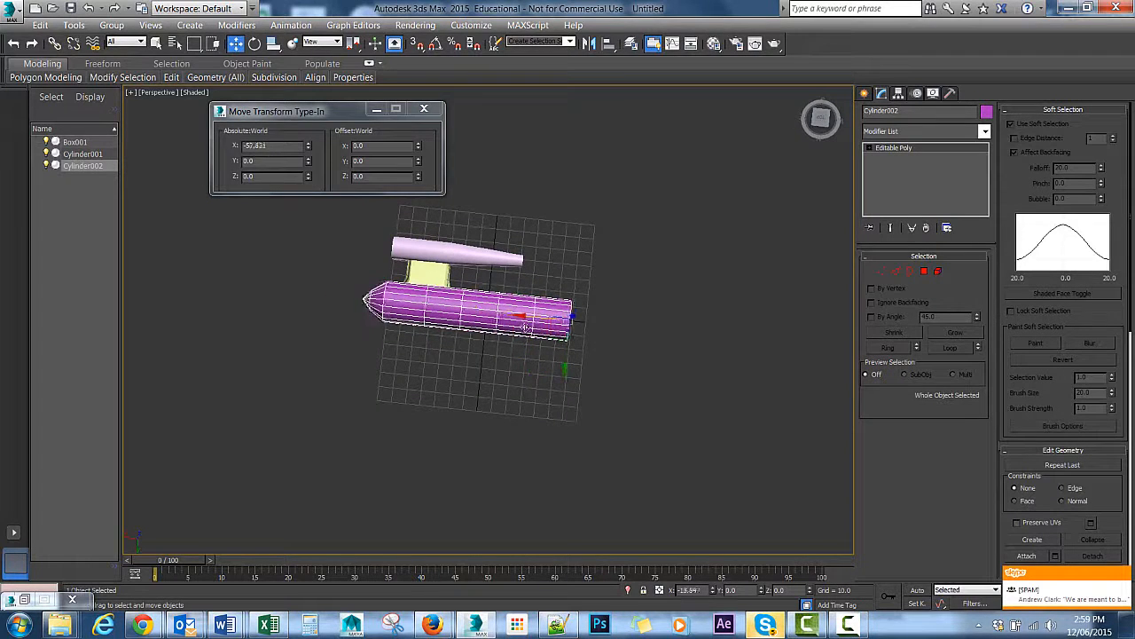
- Select the vertices at the pointed cylinder's flat end in vertex editing, with Soft Selection falloff raised to 110.6
{"action": "middle_click_drag", "start_coordinate": [508, 342], "coordinate": [430, 330], "text": "alt"}
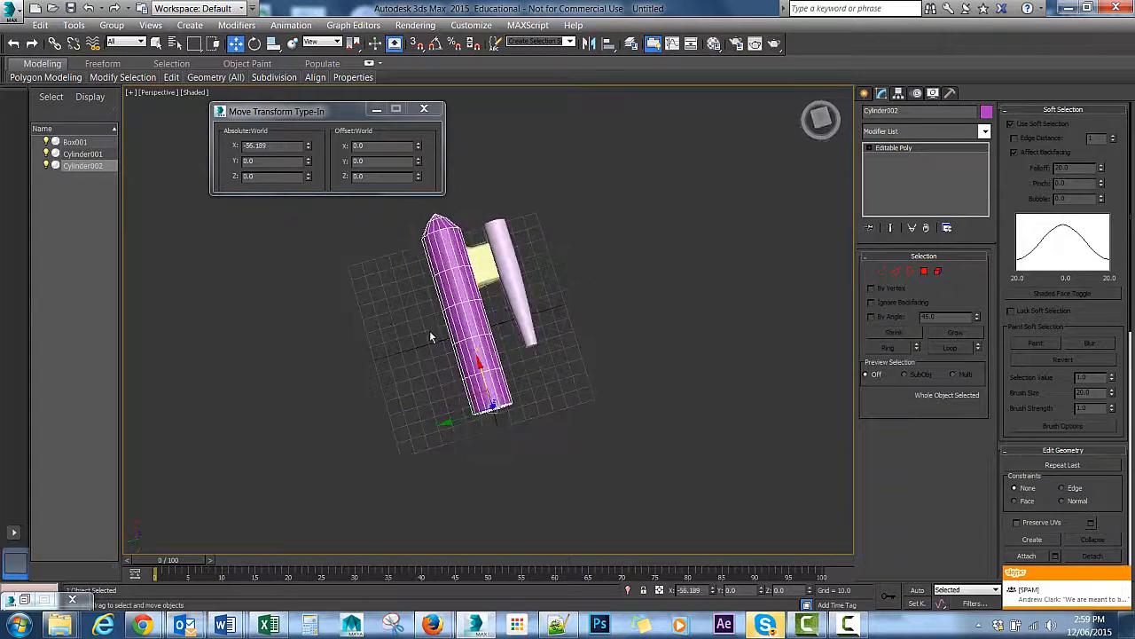
{"action": "scroll", "coordinate": [430, 330], "scroll_direction": "up", "scroll_amount": 4}
{"action": "scroll", "coordinate": [564, 205], "scroll_direction": "down", "scroll_amount": 2}
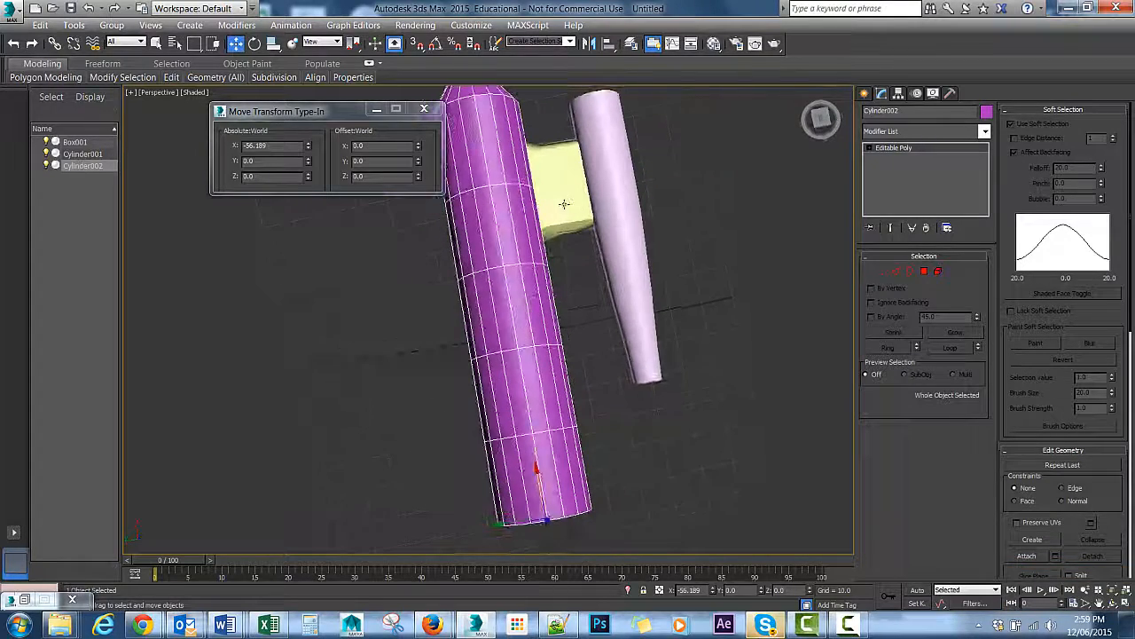
{"action": "middle_click_drag", "start_coordinate": [563, 204], "coordinate": [670, 190], "text": "alt"}
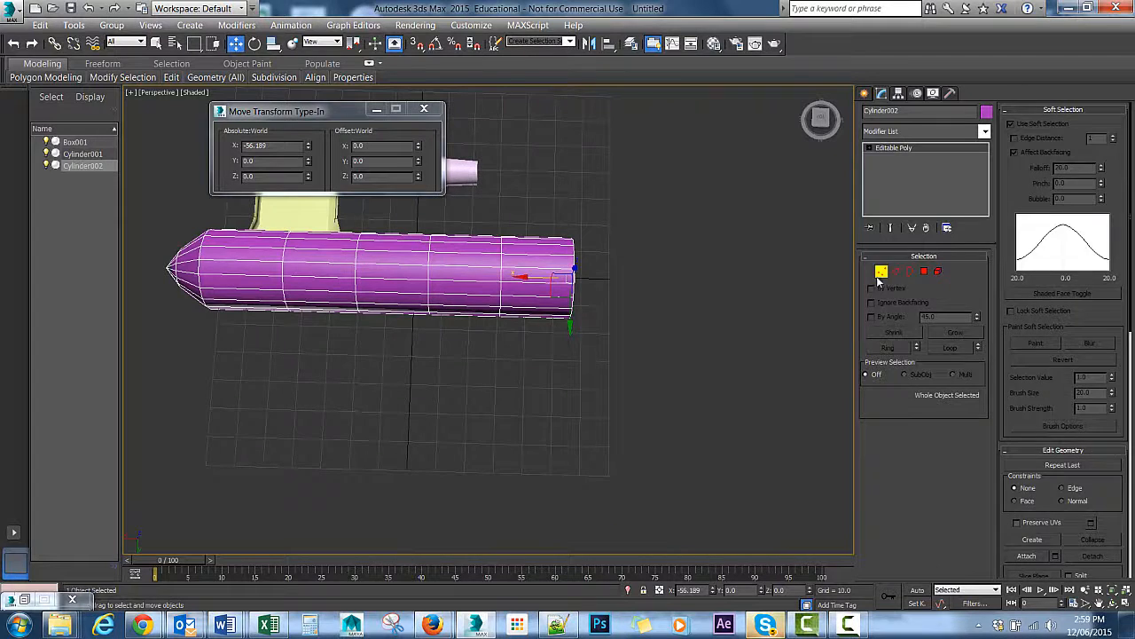
{"action": "left_click", "coordinate": [881, 273]}
{"action": "middle_click_drag", "start_coordinate": [586, 251], "coordinate": [755, 208], "text": "alt"}
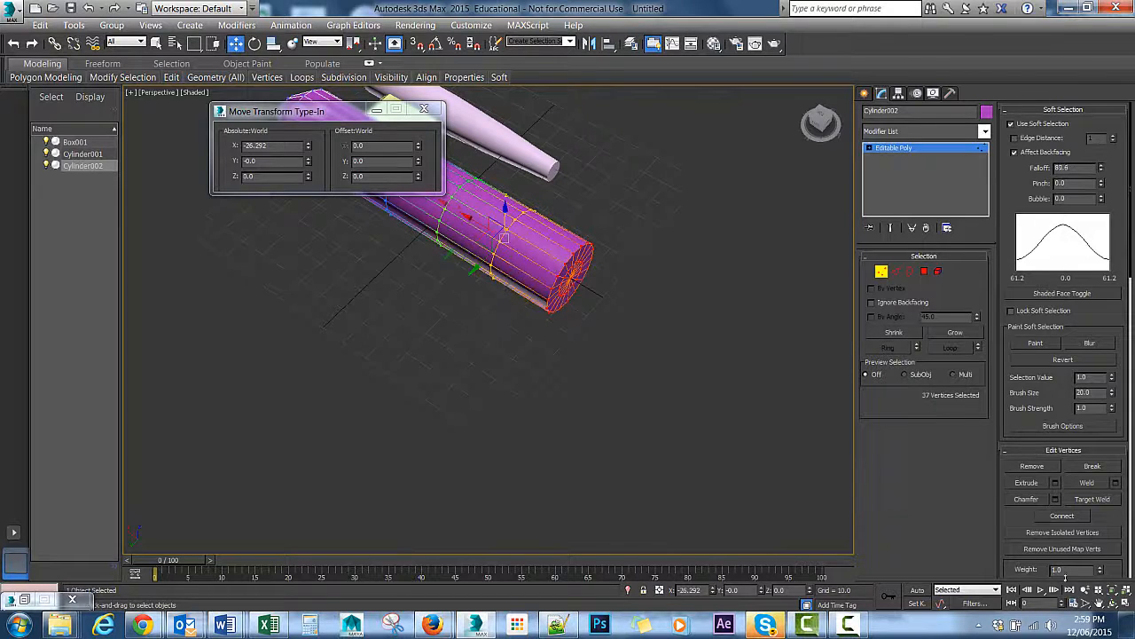
{"action": "middle_click_drag", "start_coordinate": [532, 364], "coordinate": [503, 367], "text": "alt"}
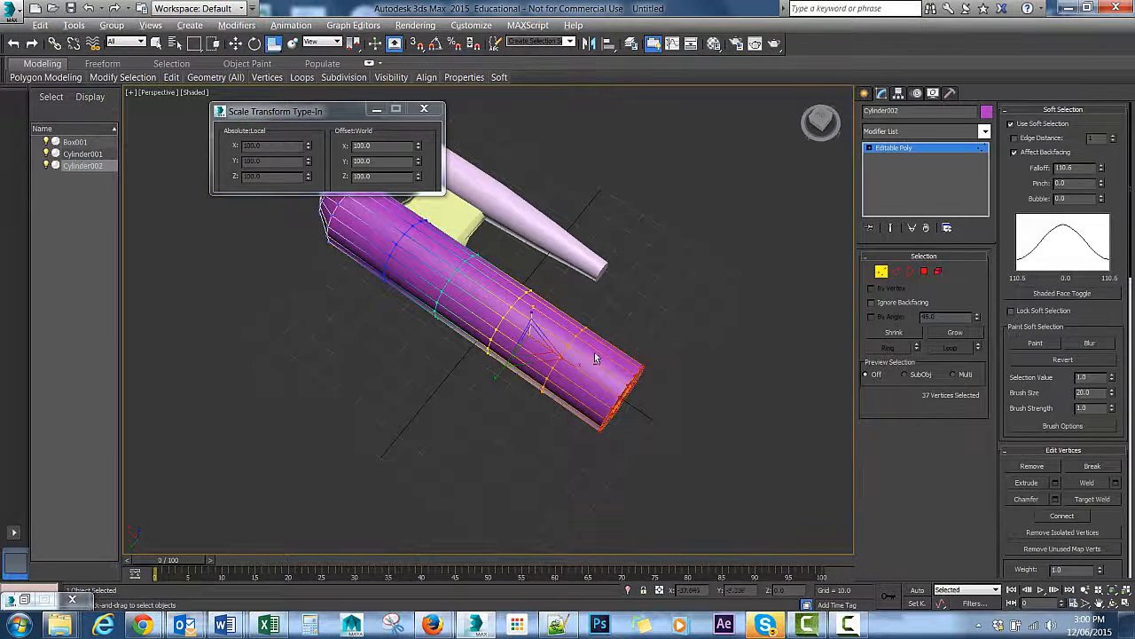
- Uniformly scale down the soft-selected flat end so the pointed cylinder's body tapers toward it
{"action": "middle_click_drag", "start_coordinate": [595, 359], "coordinate": [519, 334], "text": "alt"}
{"action": "mouse_move", "coordinate": [529, 336]}
{"action": "left_mouse_down"}
{"action": "mouse_move", "coordinate": [523, 326]}
{"action": "mouse_move", "coordinate": [550, 348]}
{"action": "mouse_move", "coordinate": [541, 352]}
{"action": "left_mouse_up"}
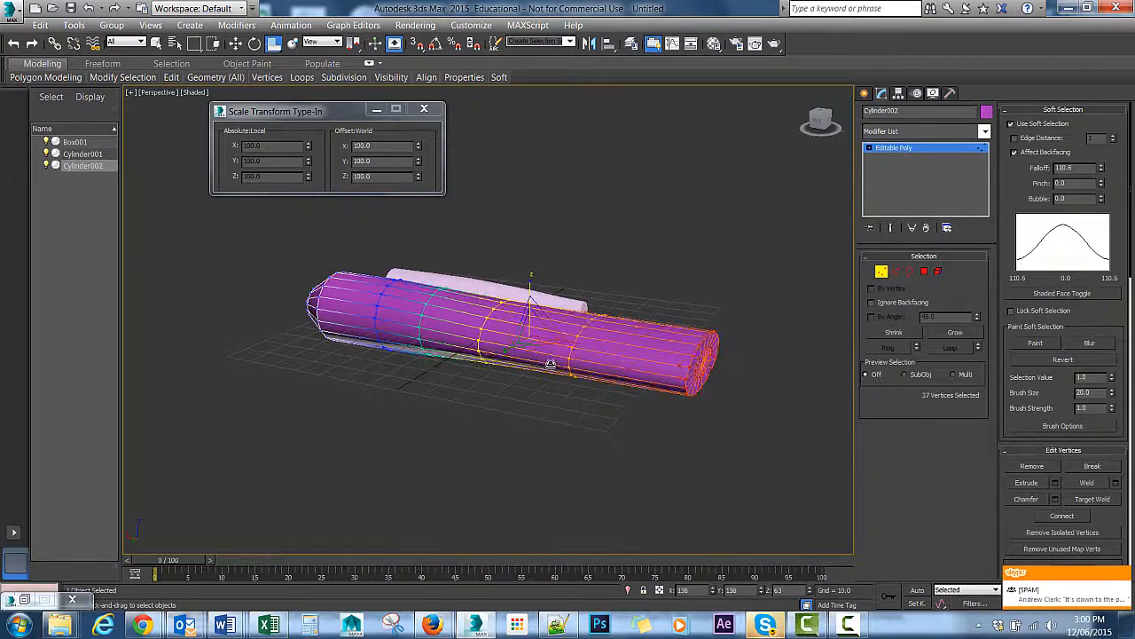
{"action": "middle_click_drag", "start_coordinate": [630, 284], "coordinate": [672, 275], "text": "alt"}
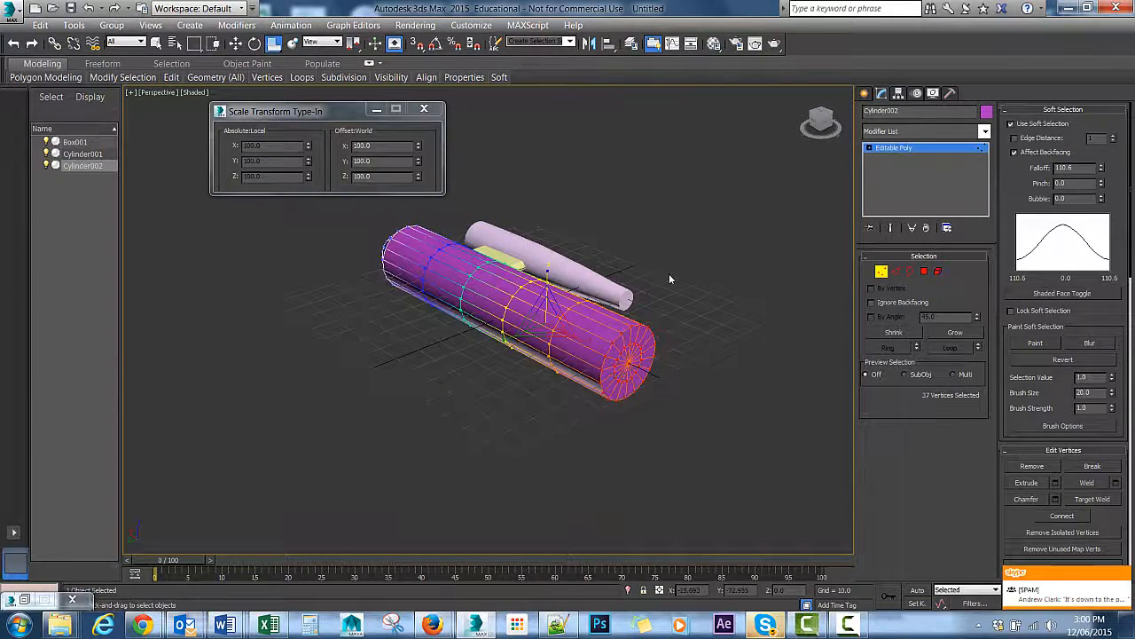
{"action": "scroll", "coordinate": [671, 271], "scroll_direction": "up", "scroll_amount": 5}
{"action": "left_click", "coordinate": [273, 45]}
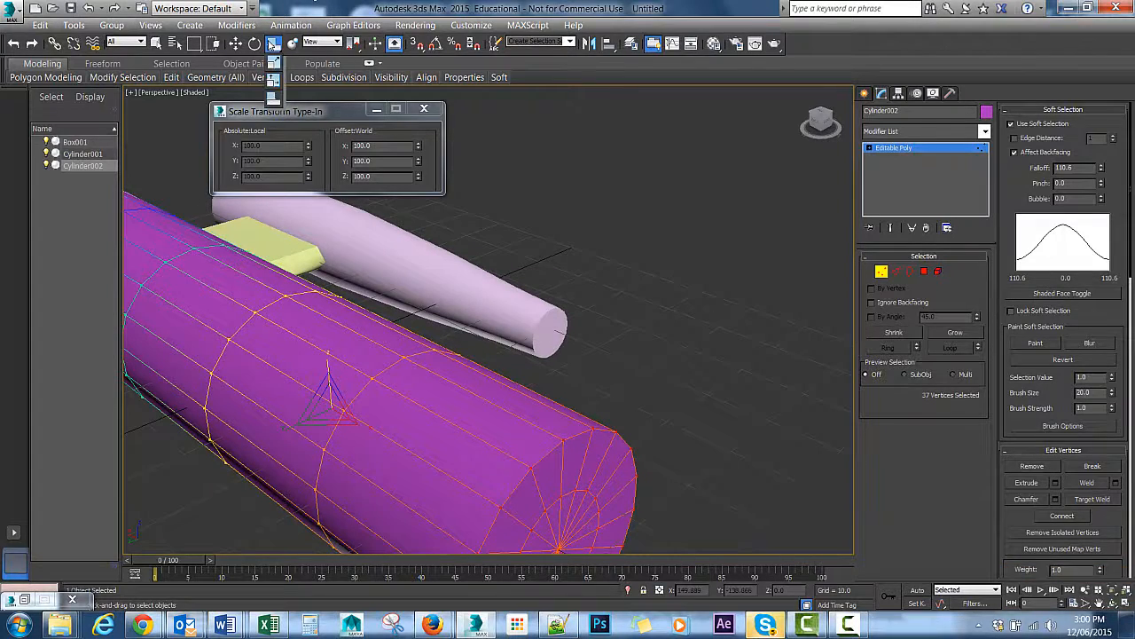
{"action": "middle_click_drag", "start_coordinate": [593, 396], "coordinate": [619, 375], "text": "alt"}
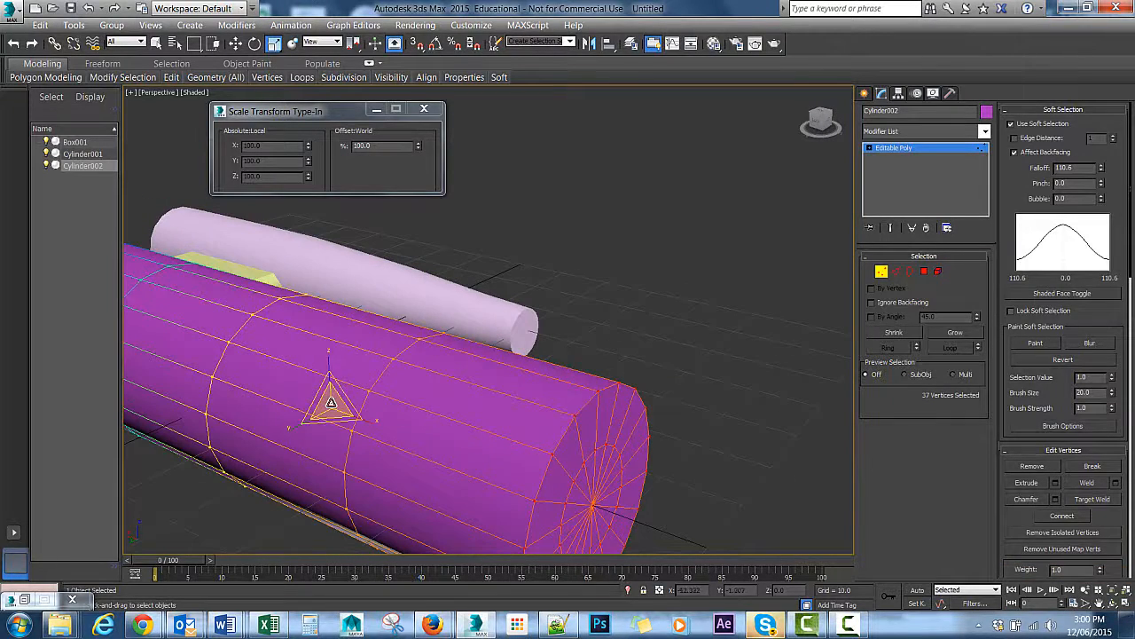
{"action": "left_click_drag", "start_coordinate": [330, 404], "coordinate": [377, 479]}
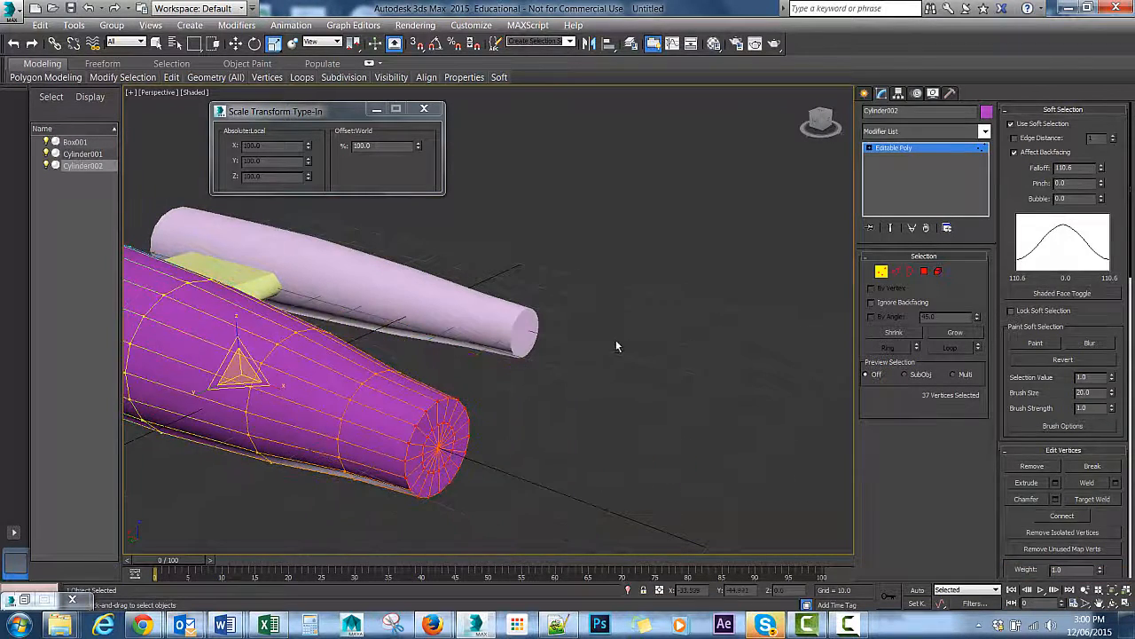
{"action": "middle_click_drag", "start_coordinate": [615, 346], "coordinate": [678, 379], "text": "alt"}
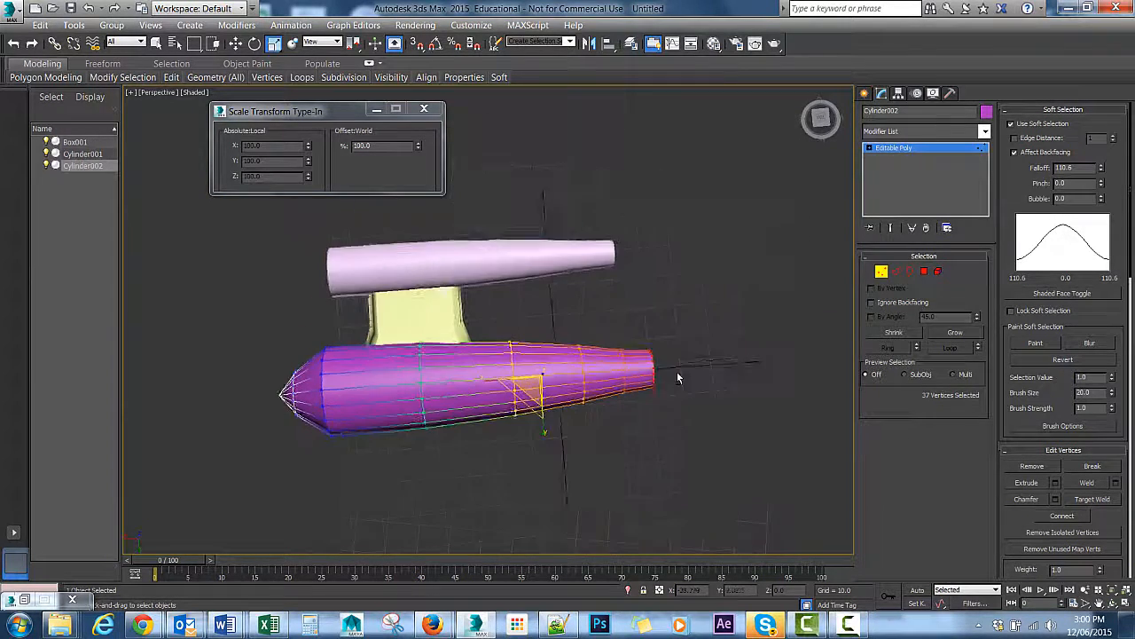
- Turn off Soft Selection and move the vertex rings at the narrow end outward along the X axis to about -43
{"action": "left_click", "coordinate": [882, 271]}
{"action": "left_click", "coordinate": [882, 271]}
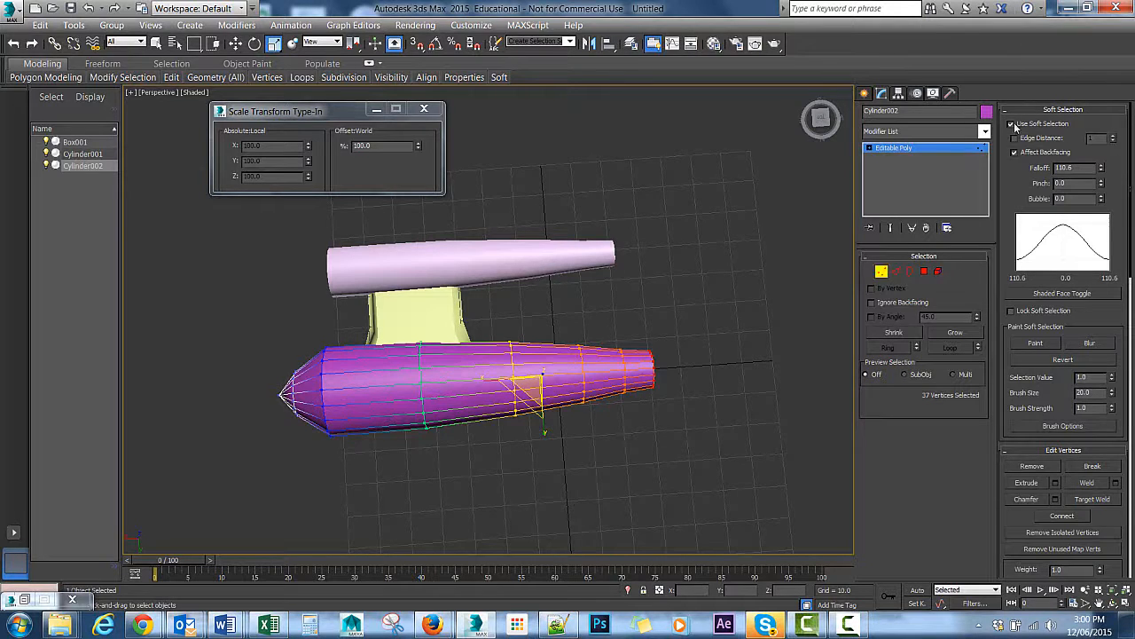
{"action": "left_click", "coordinate": [1011, 125]}
{"action": "left_click_drag", "start_coordinate": [552, 295], "coordinate": [554, 296]}
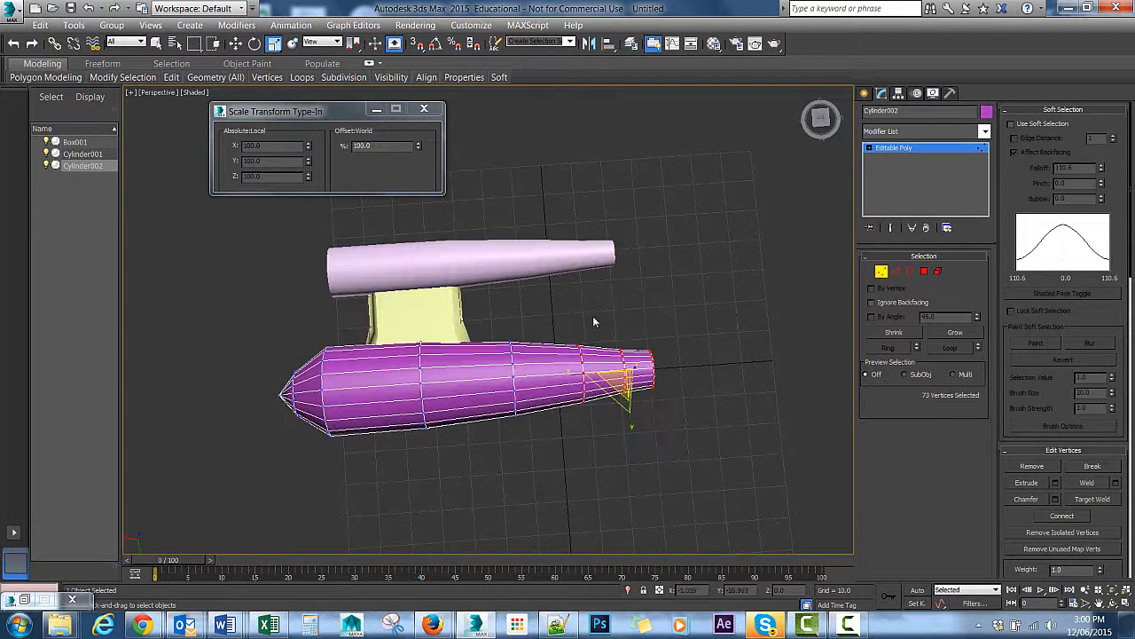
{"action": "left_click", "coordinate": [236, 44]}
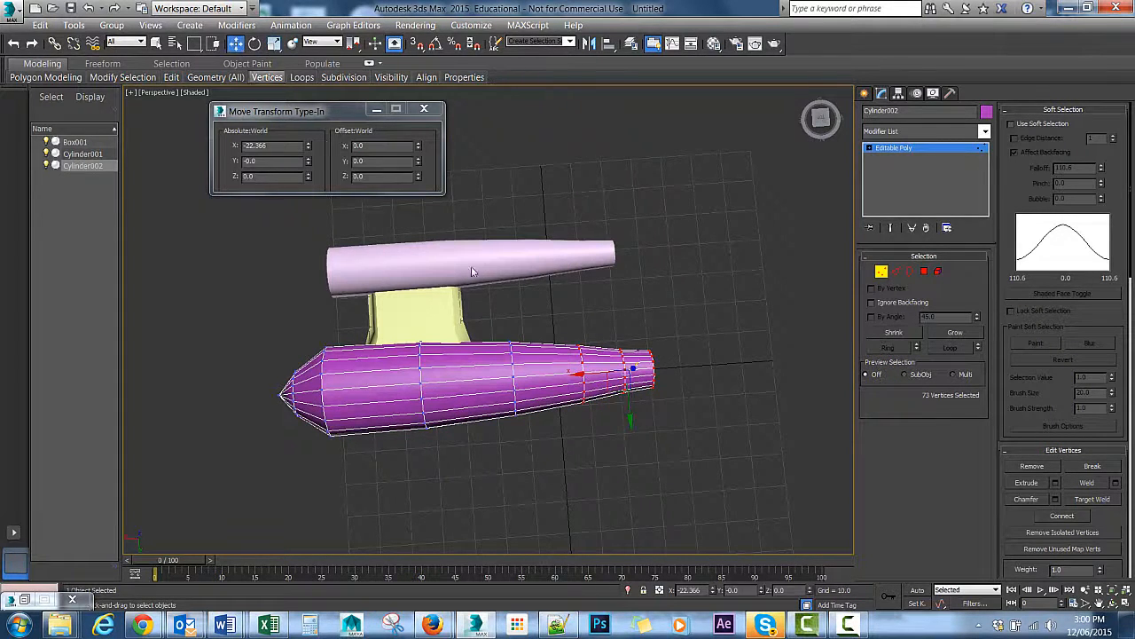
{"action": "left_click_drag", "start_coordinate": [579, 372], "coordinate": [663, 371]}
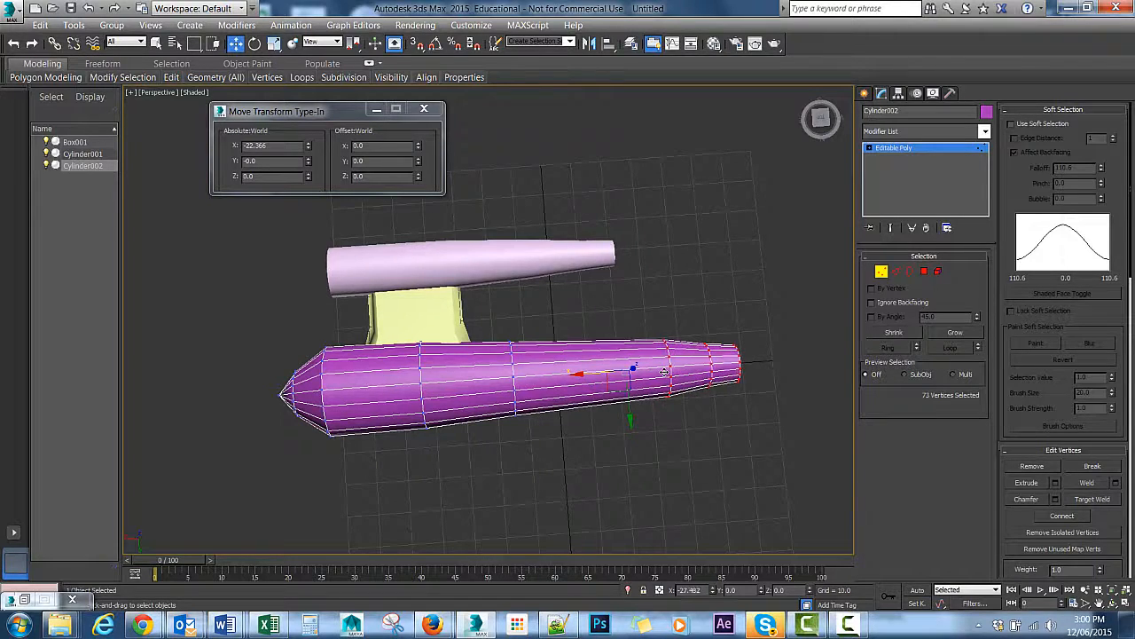
{"action": "mouse_move", "coordinate": [651, 388]}
{"action": "middle_mouse_down", "text": "alt"}
{"action": "mouse_move", "coordinate": [601, 306]}
{"action": "mouse_move", "coordinate": [640, 384]}
{"action": "middle_mouse_up", "text": "alt"}
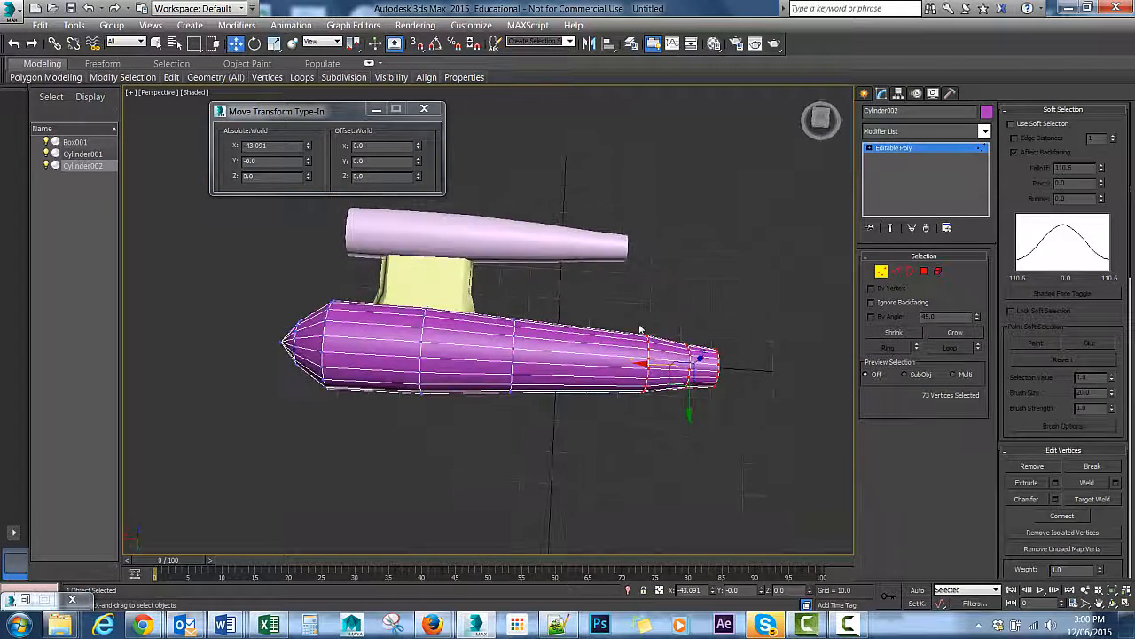
- Select the innermost ring of the moved narrow-end section and uniformly scale it down to about 73%
{"action": "left_click_drag", "start_coordinate": [651, 448], "coordinate": [651, 448]}
{"action": "middle_click_drag", "start_coordinate": [651, 448], "coordinate": [612, 420], "text": "alt"}
{"action": "key", "text": "r"}
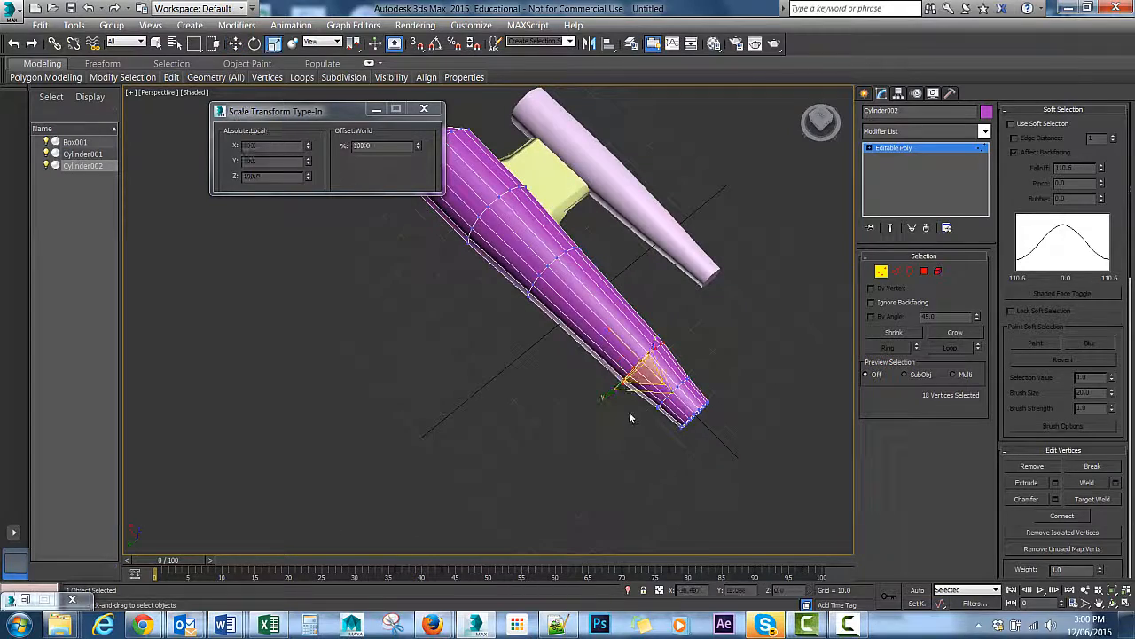
{"action": "left_click_drag", "start_coordinate": [630, 367], "coordinate": [665, 396]}
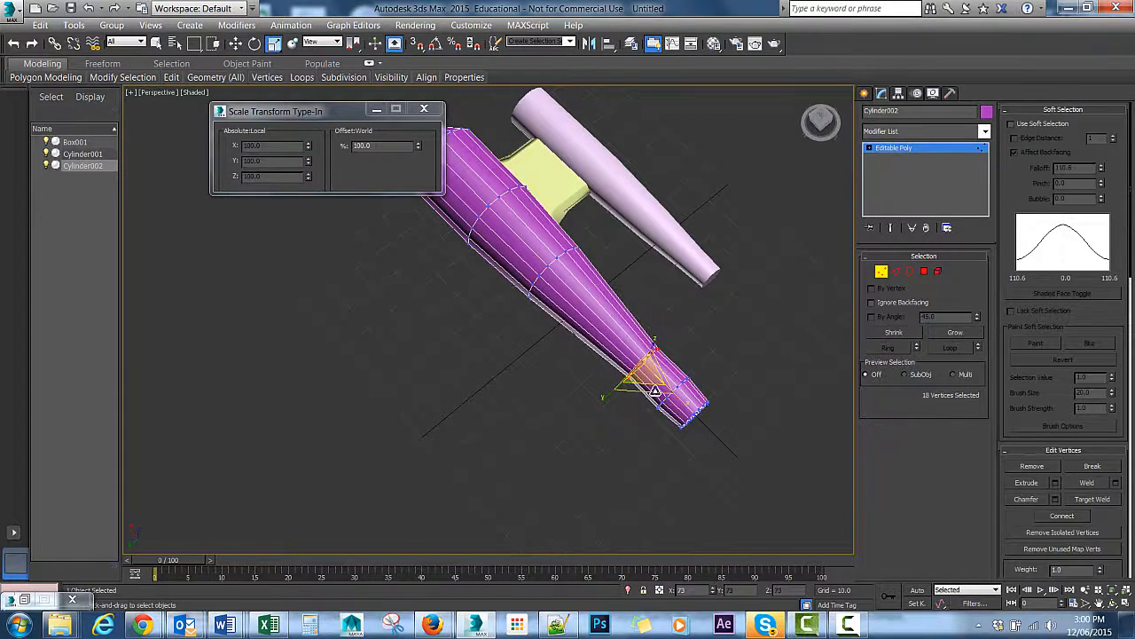
{"action": "middle_click_drag", "start_coordinate": [653, 391], "coordinate": [543, 358], "text": "alt"}
{"action": "middle_click_drag", "start_coordinate": [671, 296], "coordinate": [733, 339], "text": "alt"}
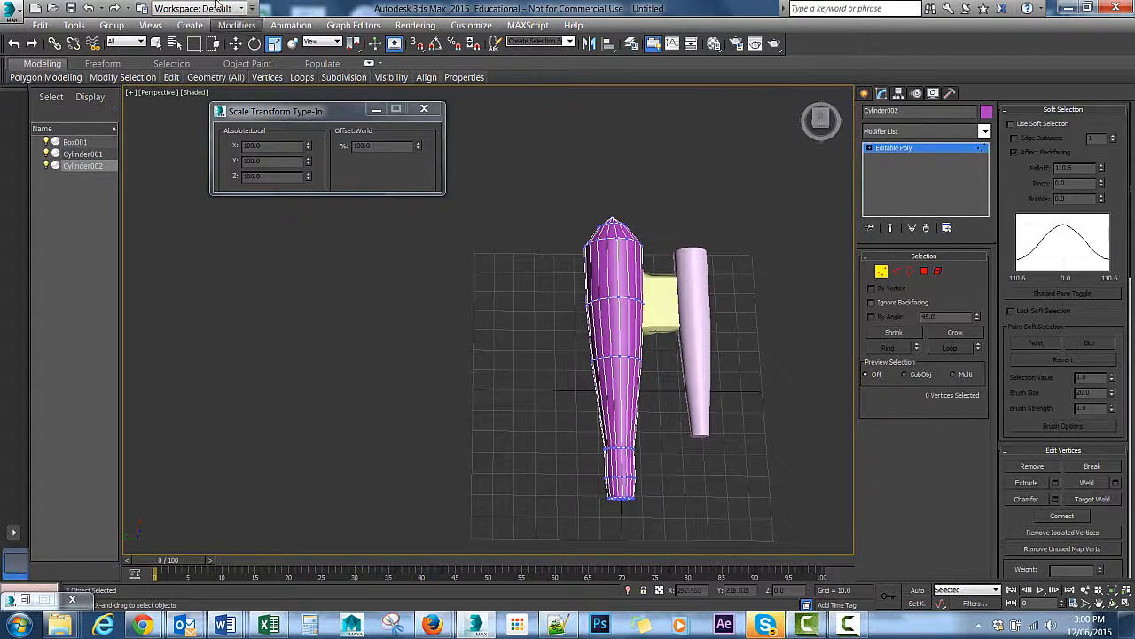
- Leave vertex editing and clone the small tapered cylinder as a Copy along Y to the body's opposite side, at about Y 30.7
{"action": "left_click", "coordinate": [236, 44]}
{"action": "middle_click_drag", "start_coordinate": [658, 378], "coordinate": [736, 305], "text": "alt"}
{"action": "left_click", "coordinate": [883, 272]}
{"action": "left_click", "coordinate": [697, 377]}
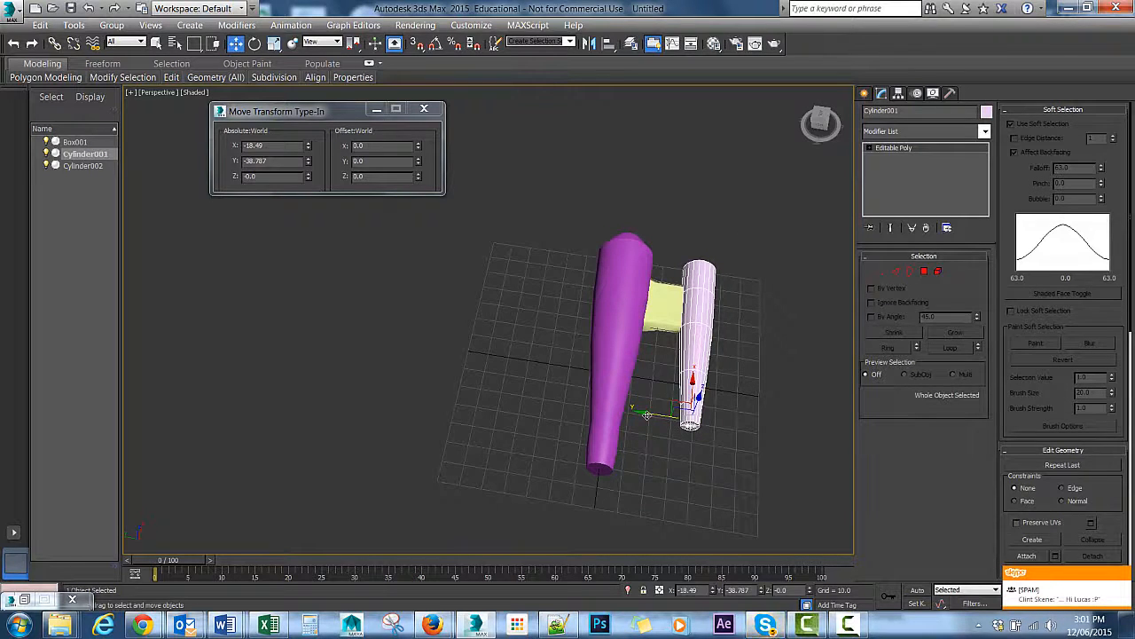
{"action": "left_click_drag", "start_coordinate": [648, 415], "coordinate": [501, 380], "text": "shift"}
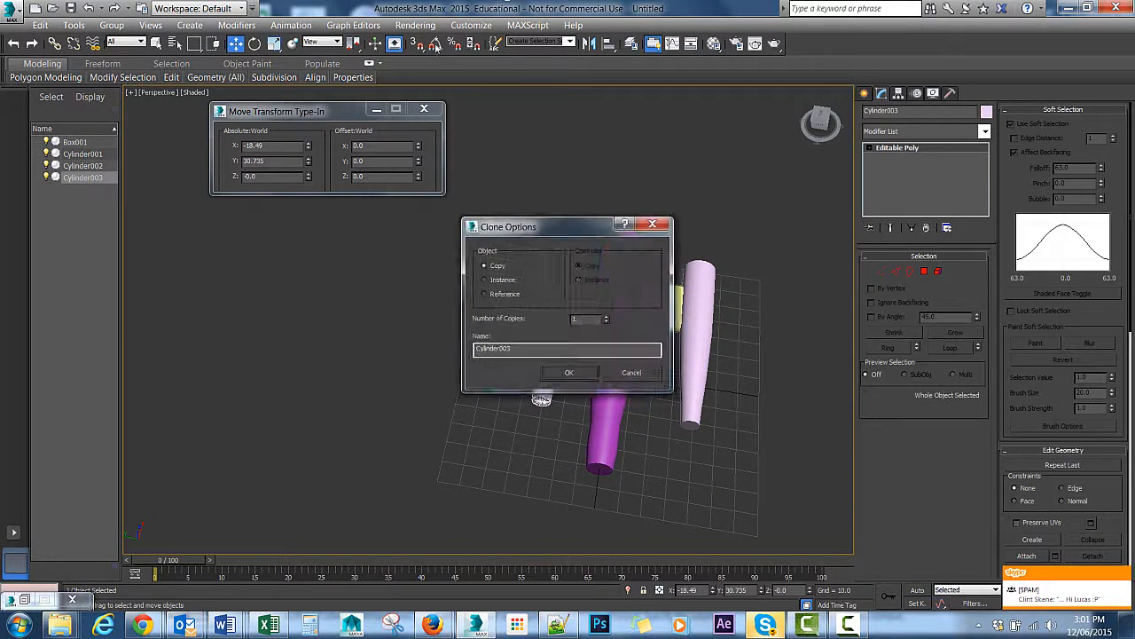
{"action": "left_click", "coordinate": [568, 372]}
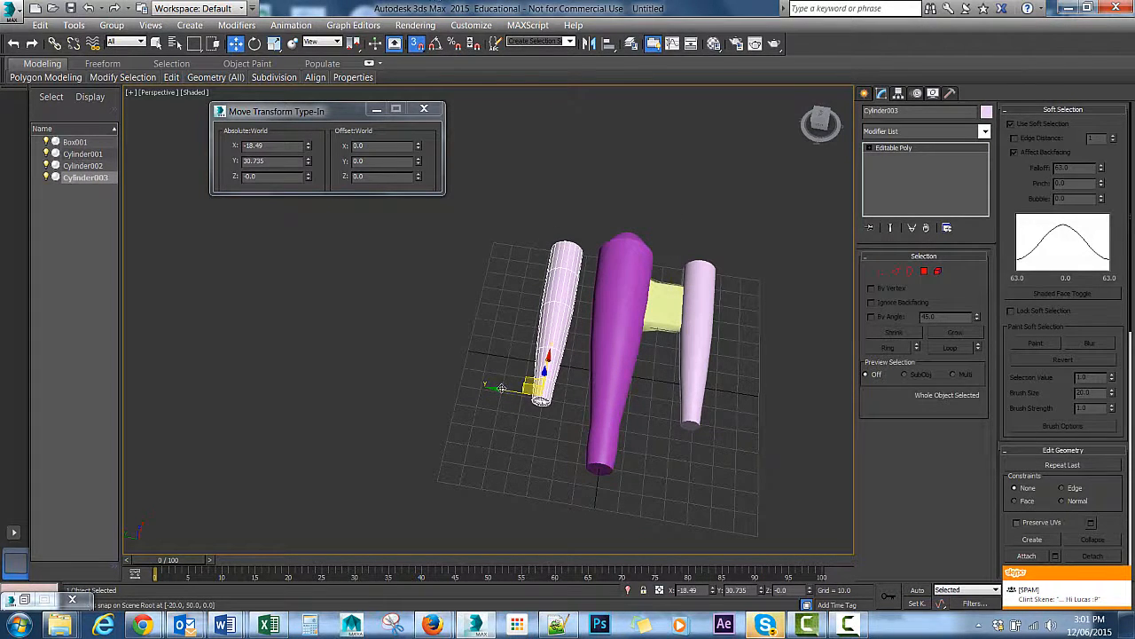
- With 3D grid snapping on, place the original tapered cylinder at X -20, Y -40 and its copy at X -20, Y 40
{"action": "mouse_move", "coordinate": [501, 389]}
{"action": "left_mouse_down"}
{"action": "mouse_move", "coordinate": [481, 385]}
{"action": "mouse_move", "coordinate": [501, 390]}
{"action": "left_mouse_up"}
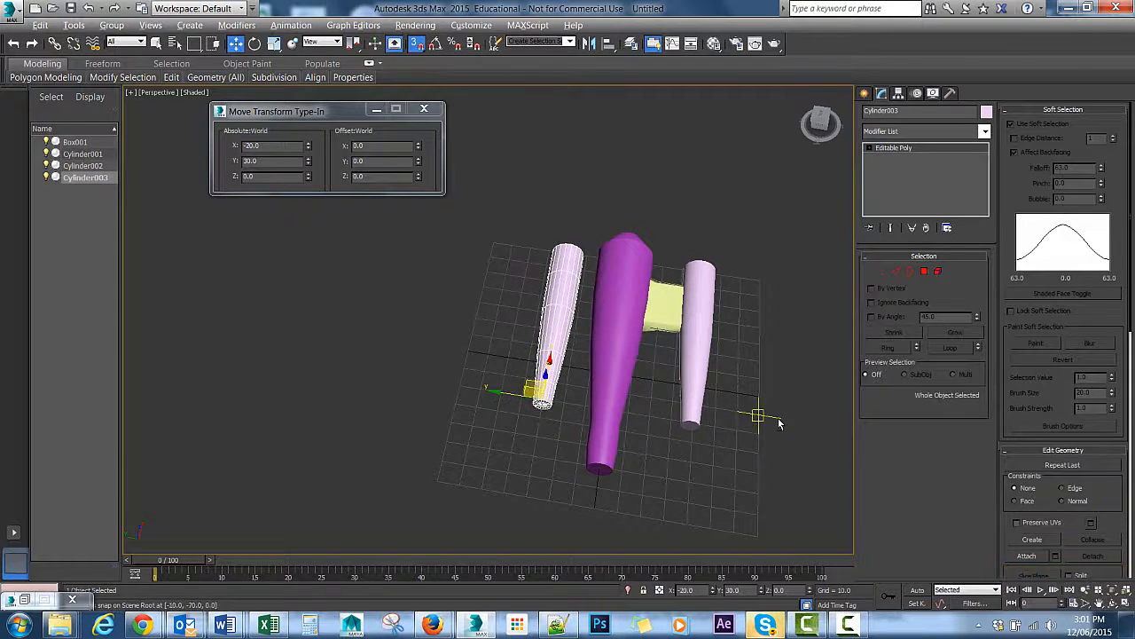
{"action": "middle_click_drag", "start_coordinate": [772, 418], "coordinate": [676, 366], "text": "alt"}
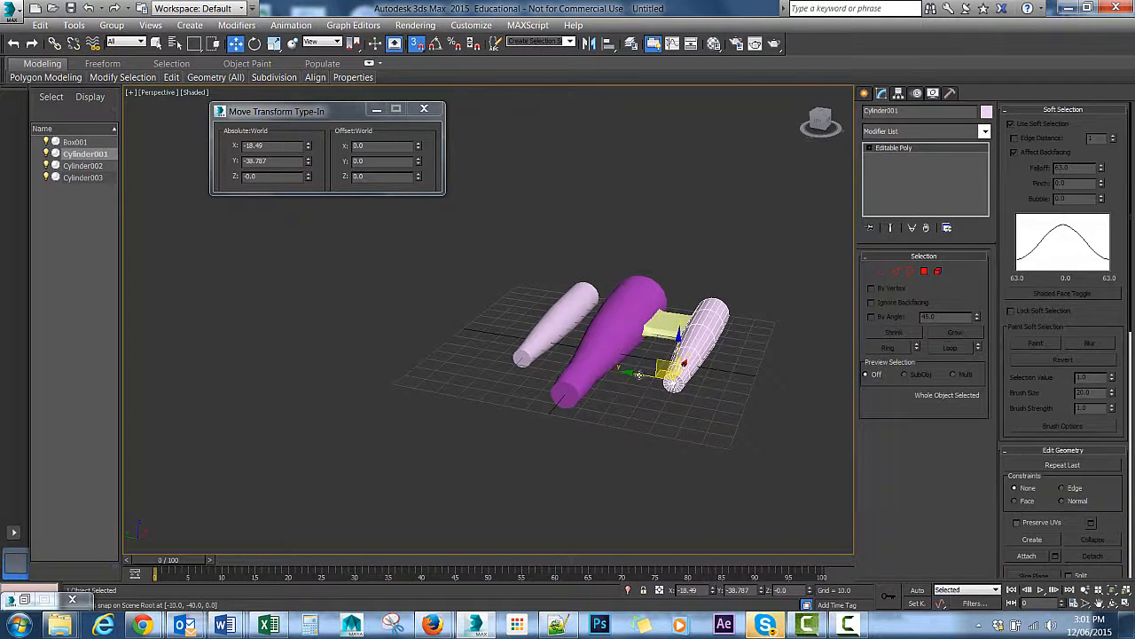
{"action": "left_click_drag", "start_coordinate": [646, 373], "coordinate": [675, 381]}
{"action": "middle_click_drag", "start_coordinate": [562, 319], "coordinate": [588, 394], "text": "alt"}
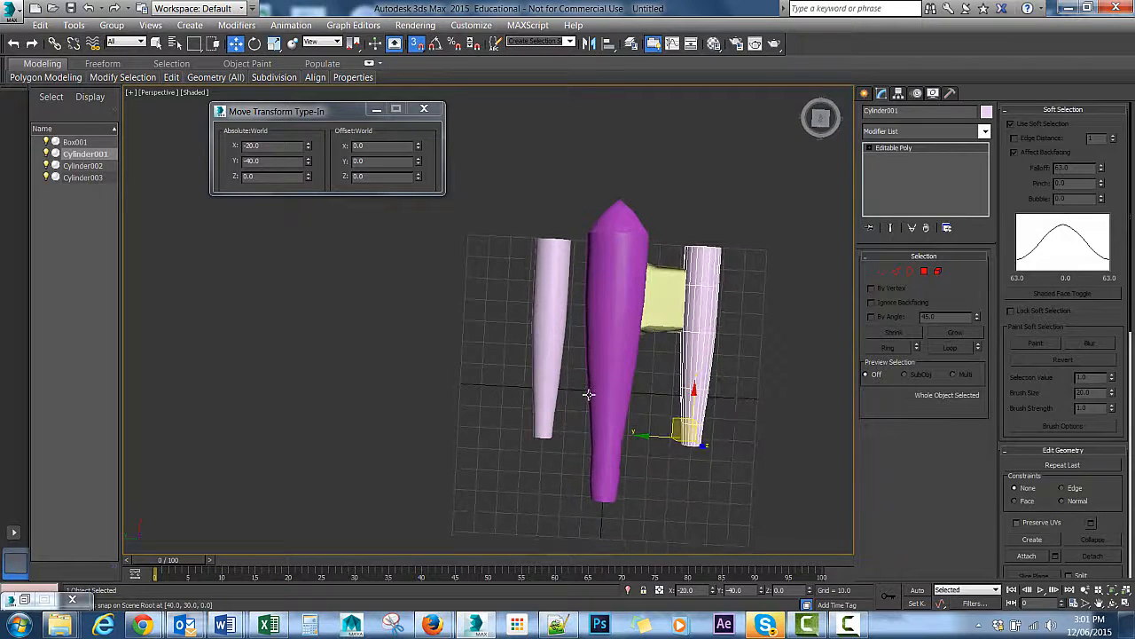
{"action": "left_click", "coordinate": [524, 387]}
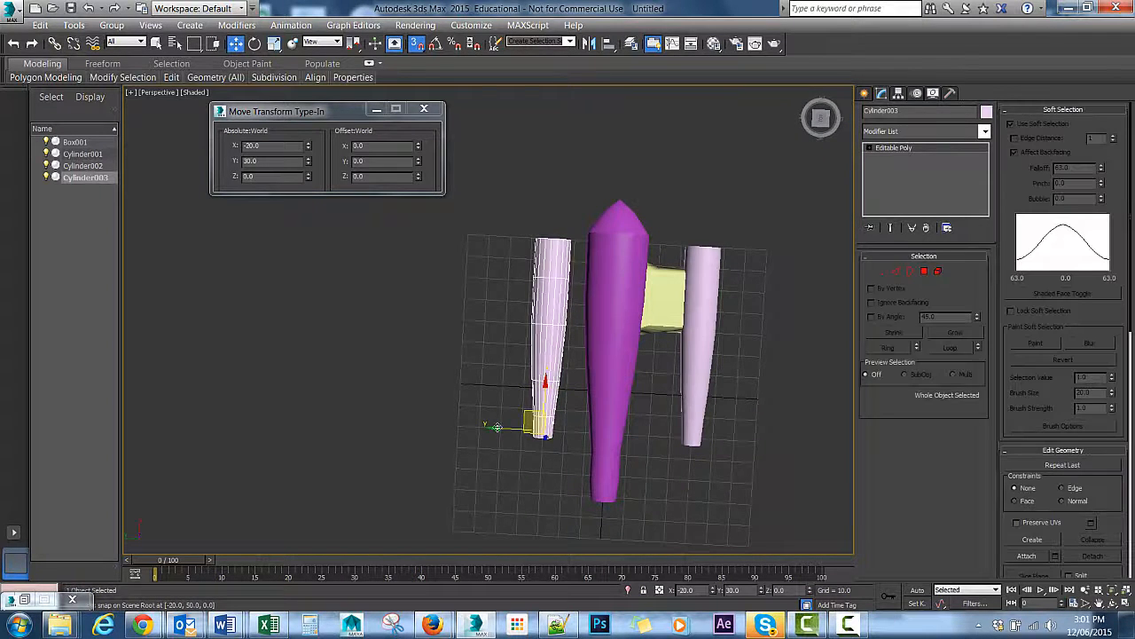
{"action": "left_click_drag", "start_coordinate": [497, 427], "coordinate": [520, 432]}
{"action": "middle_click_drag", "start_coordinate": [548, 436], "coordinate": [668, 414], "text": "alt"}
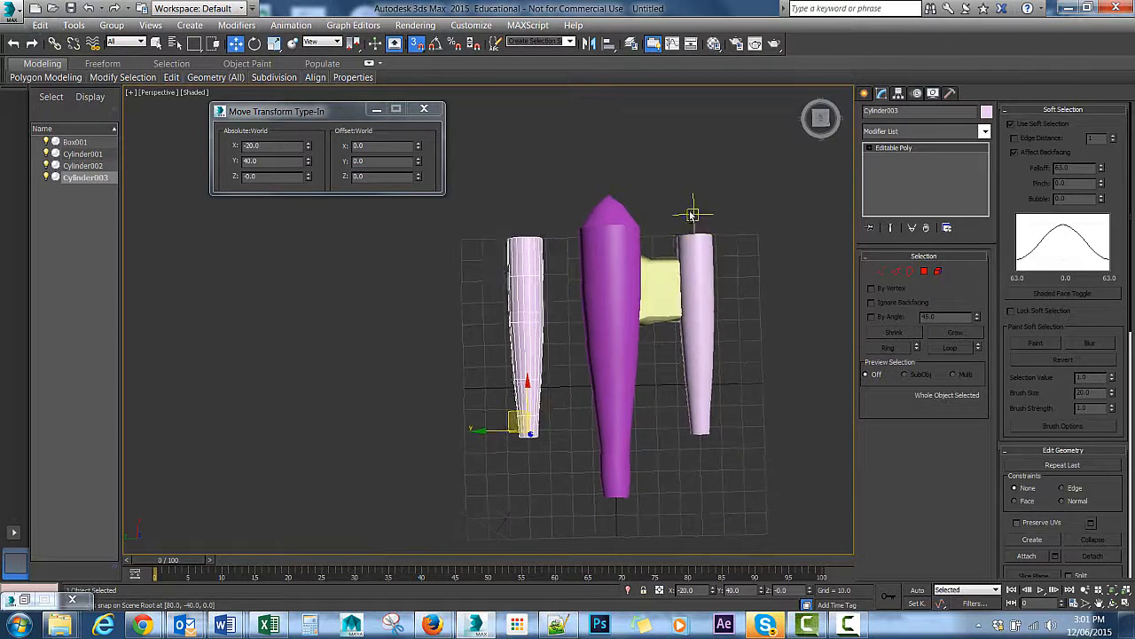
- Set the copied cylinder's Soft Selection falloff to 41.58, clear its vertex selection, leave vertex editing and turn off 3D snapping
{"action": "middle_click_drag", "start_coordinate": [689, 213], "coordinate": [516, 126], "text": "alt"}
{"action": "left_click", "coordinate": [882, 271]}
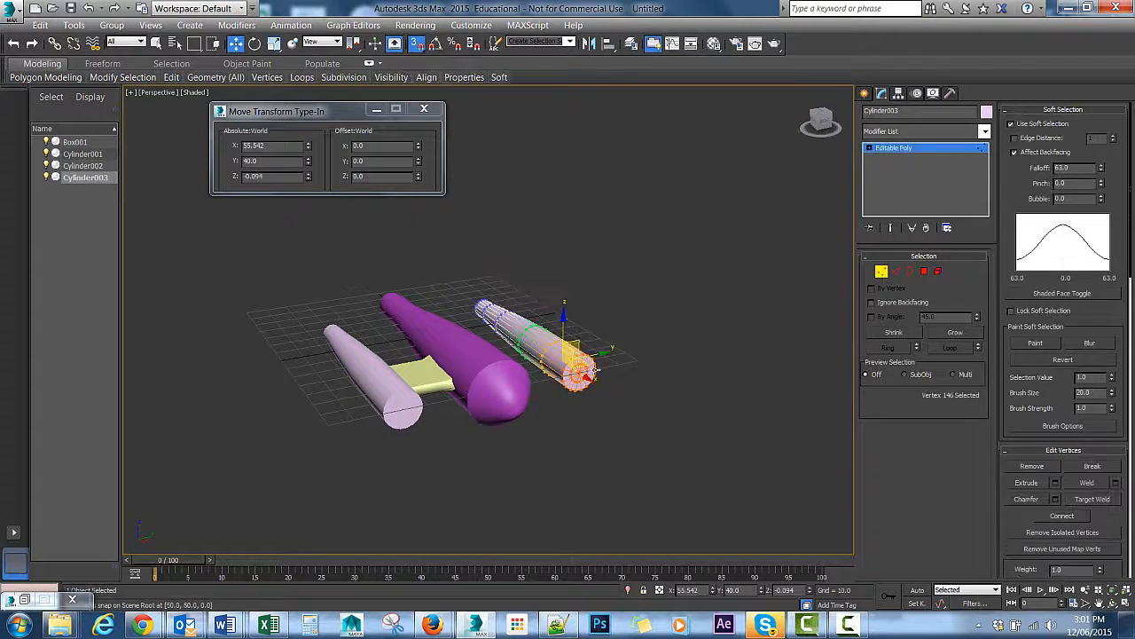
{"action": "left_click", "coordinate": [736, 388]}
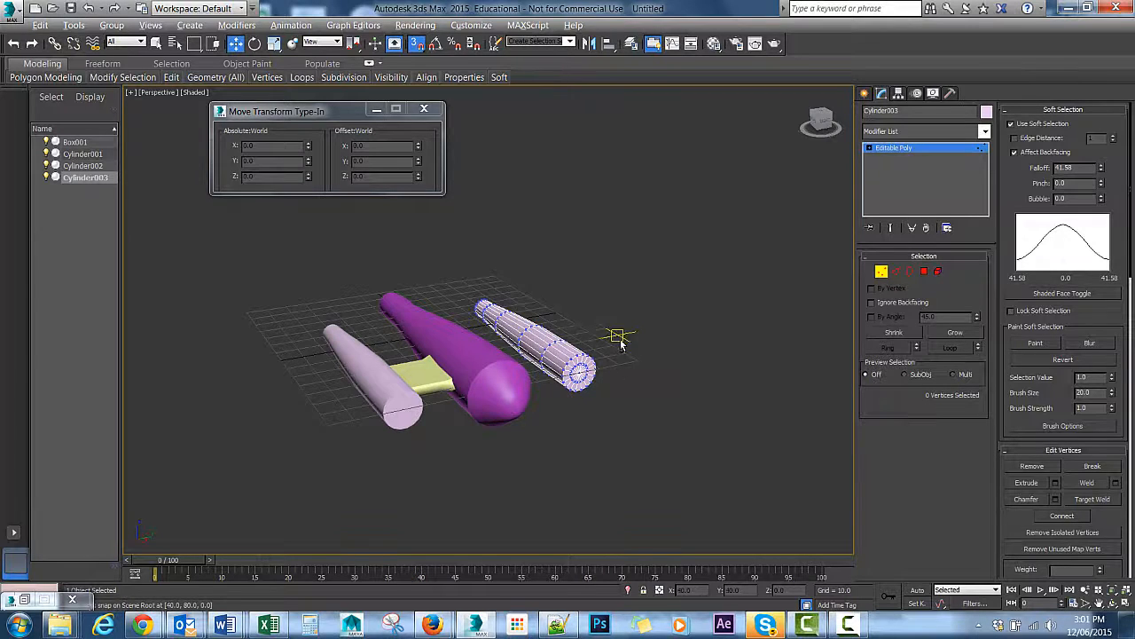
{"action": "middle_click_drag", "start_coordinate": [620, 344], "coordinate": [447, 404], "text": "alt"}
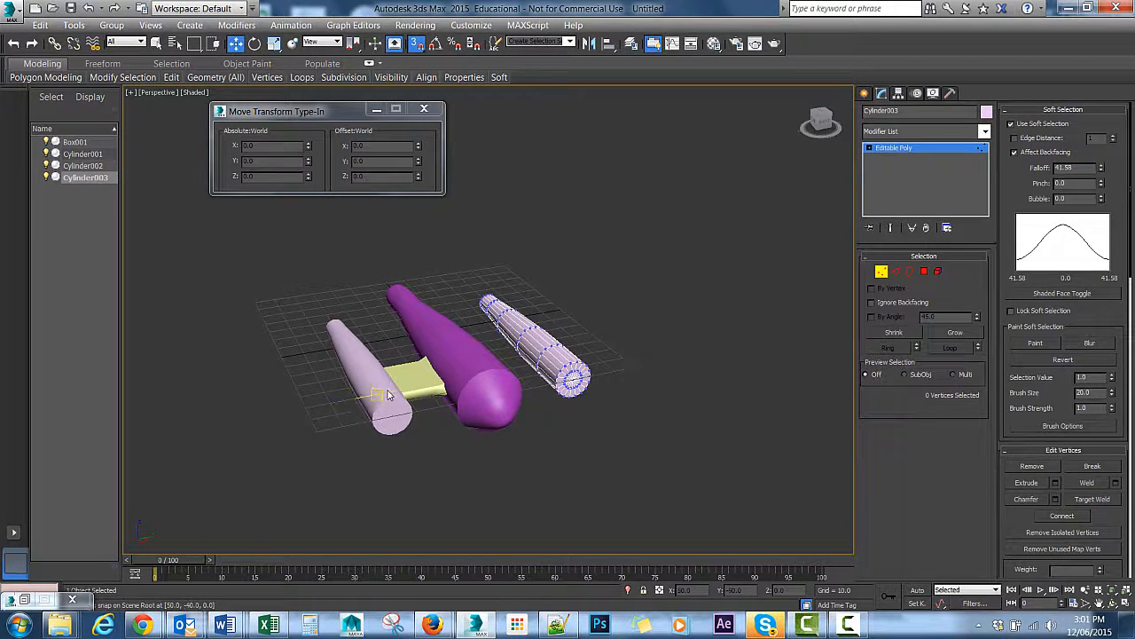
{"action": "left_click", "coordinate": [881, 271]}
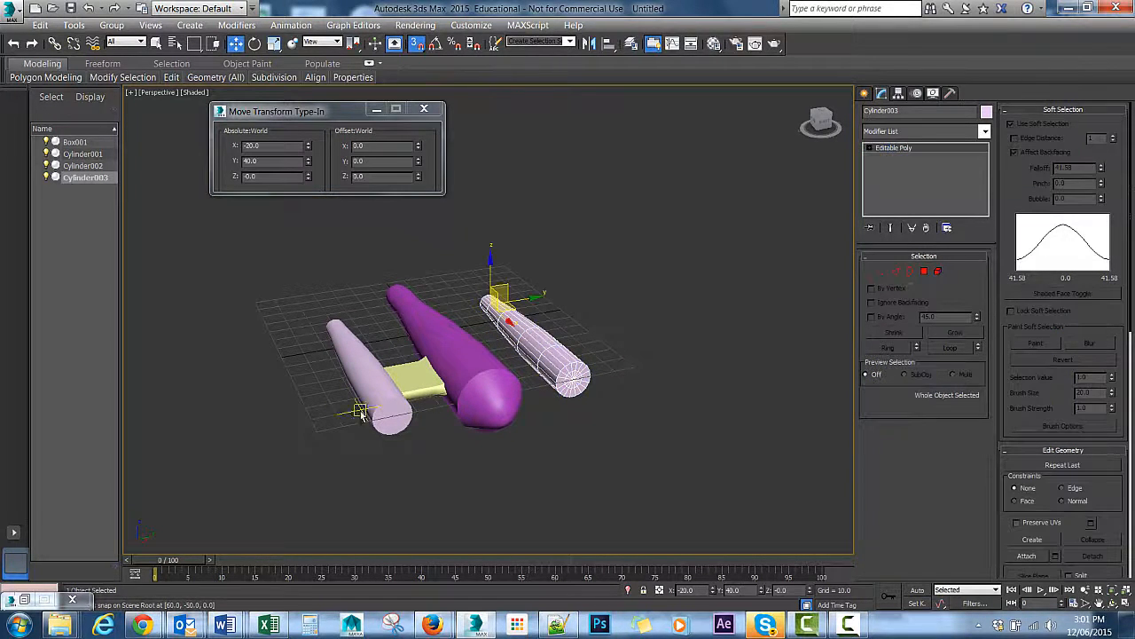
{"action": "left_click", "coordinate": [413, 40]}
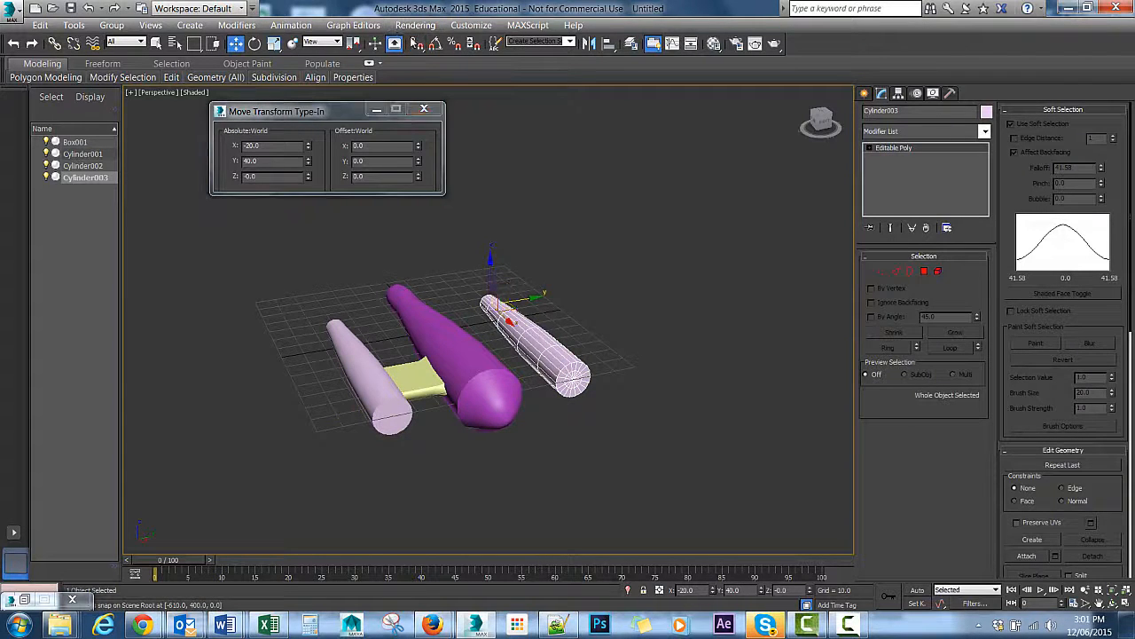
- Check the original tapered cylinder's soft-selected front cap vertex in vertex editing, and return to object level
{"action": "left_click", "coordinate": [365, 383]}
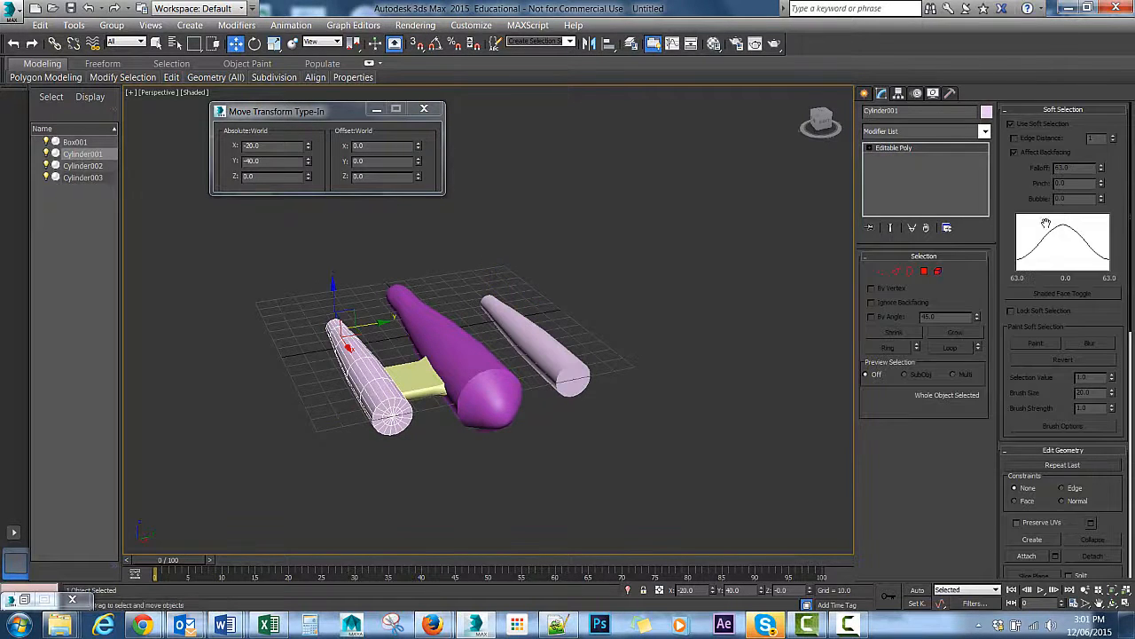
{"action": "left_click", "coordinate": [877, 276]}
{"action": "middle_click_drag", "start_coordinate": [479, 353], "coordinate": [521, 374], "text": "alt"}
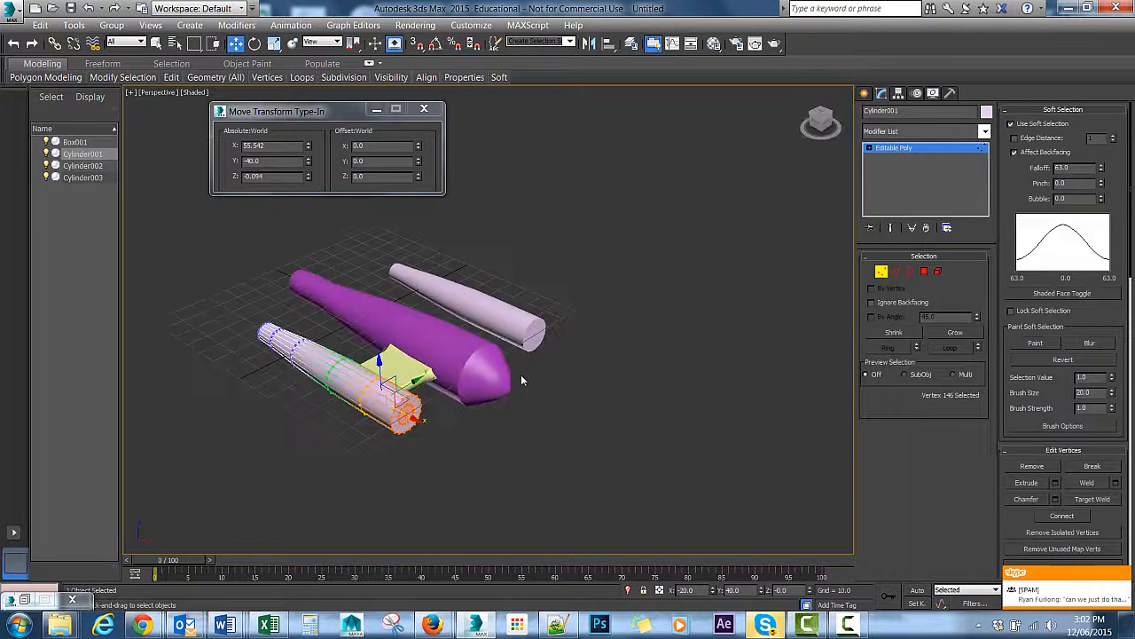
{"action": "left_click", "coordinate": [881, 271]}
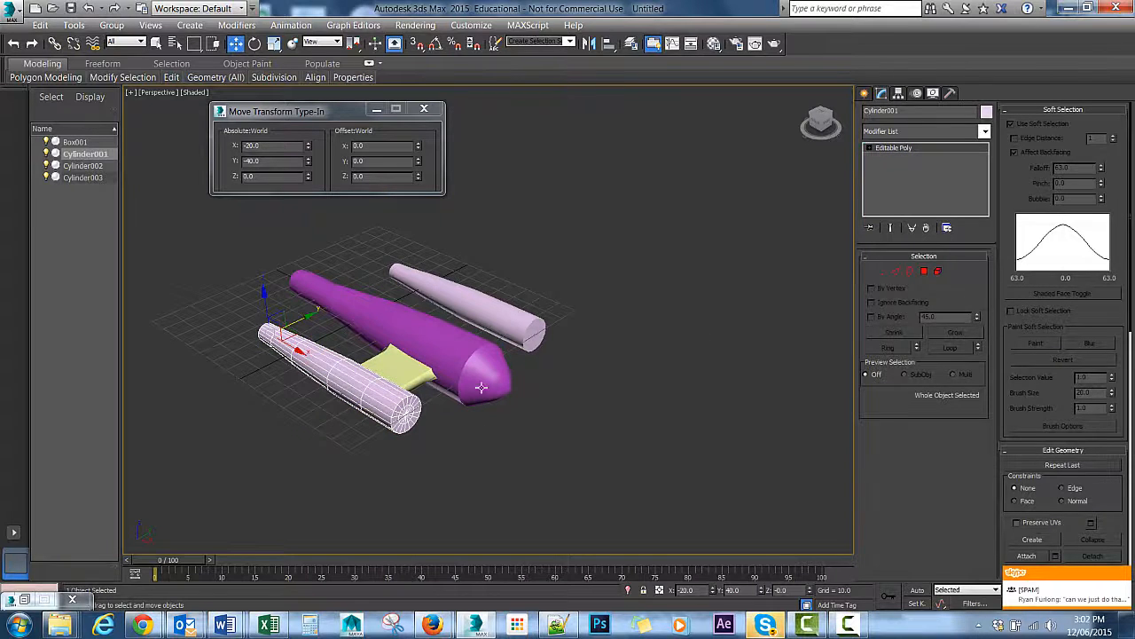
- Pull the original side cylinder's front cap vertex along X to about X 76.4, using a soft selection falloff of 8.19, to form a pointed nose
{"action": "left_click", "coordinate": [881, 271]}
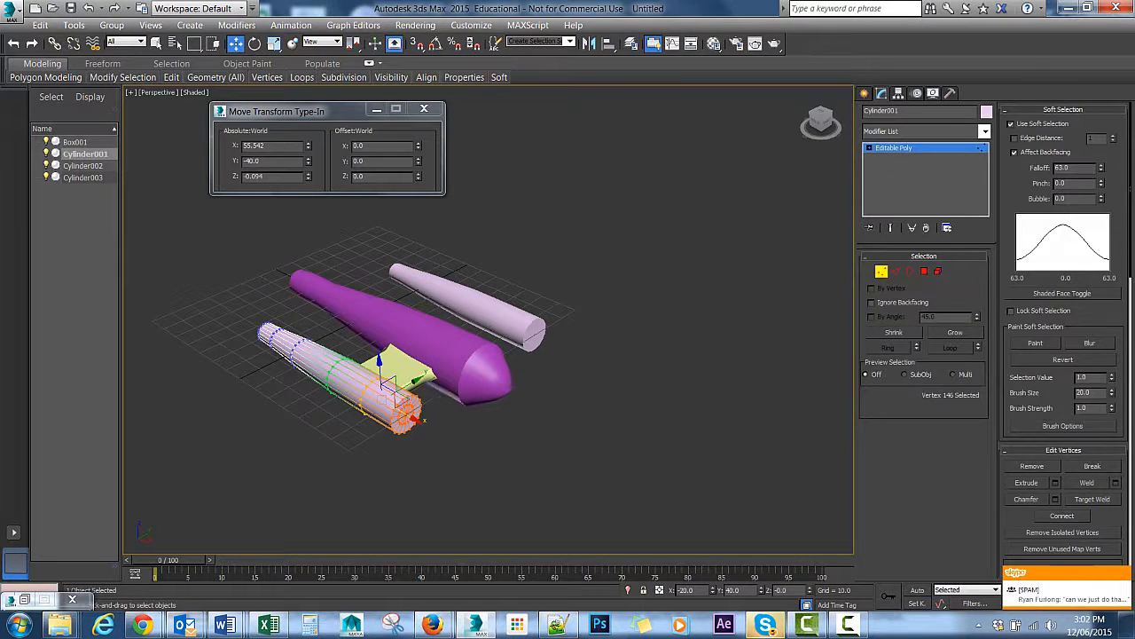
{"action": "left_click", "coordinate": [1013, 125]}
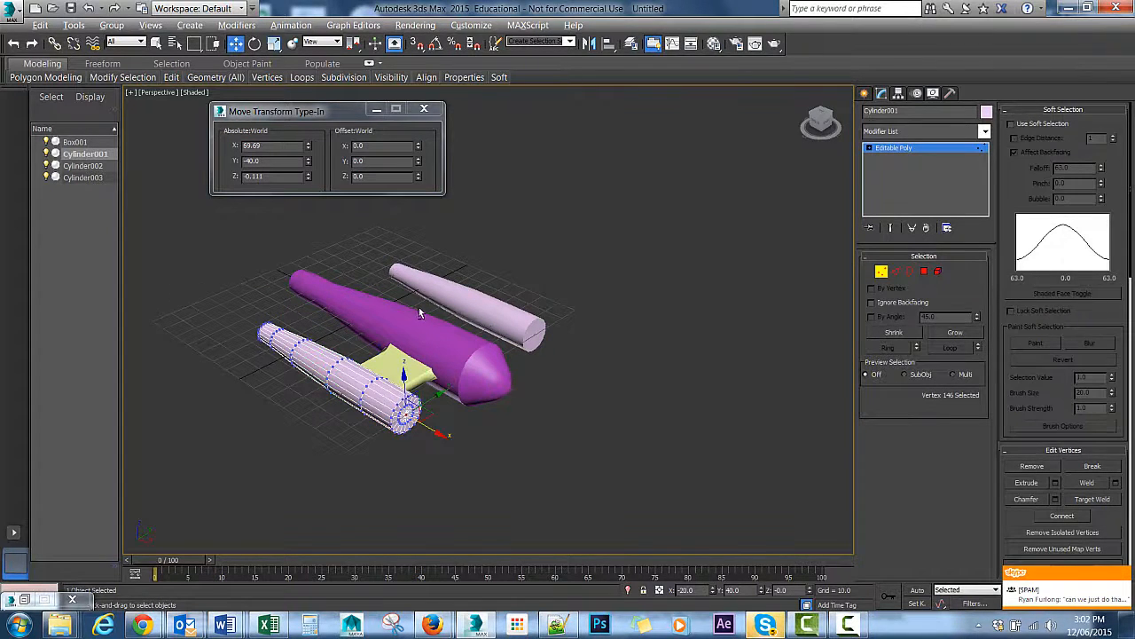
{"action": "mouse_move", "coordinate": [418, 307]}
{"action": "middle_mouse_down", "text": "alt"}
{"action": "mouse_move", "coordinate": [421, 283]}
{"action": "mouse_move", "coordinate": [422, 306]}
{"action": "middle_mouse_up", "text": "alt"}
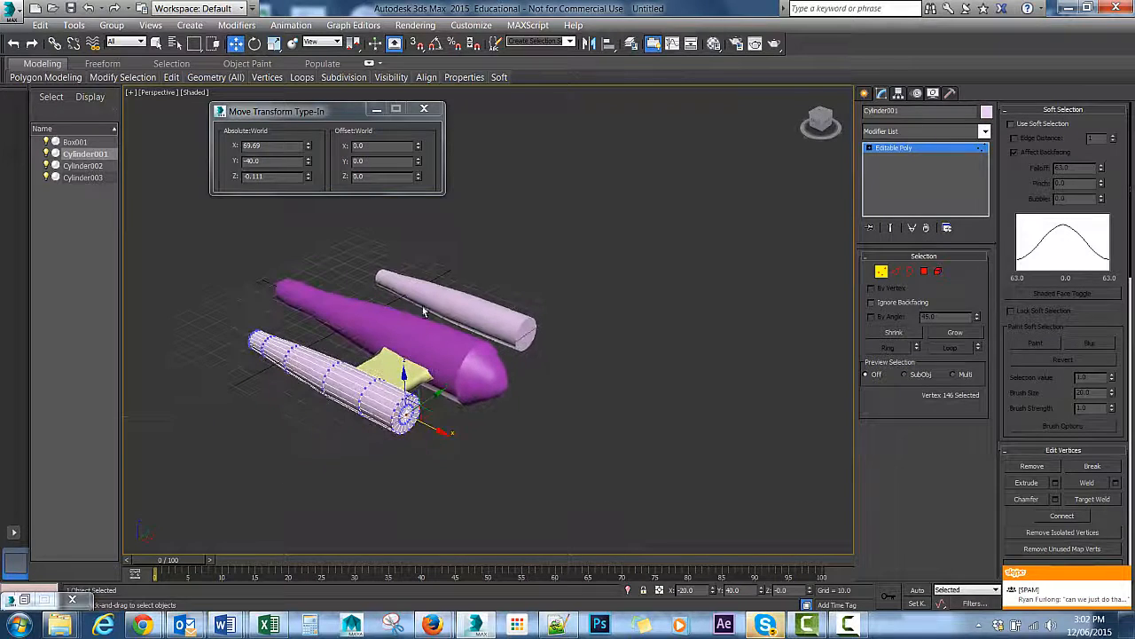
{"action": "left_click", "coordinate": [1013, 124]}
{"action": "left_click_drag", "start_coordinate": [1104, 170], "coordinate": [1105, 218]}
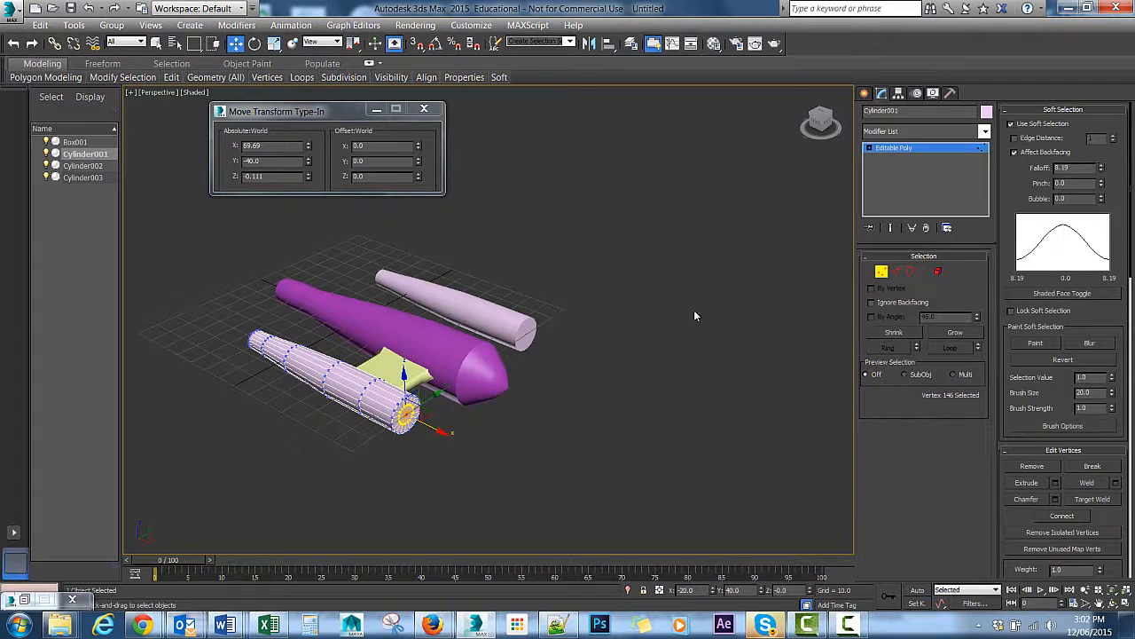
{"action": "left_click_drag", "start_coordinate": [441, 432], "coordinate": [467, 443]}
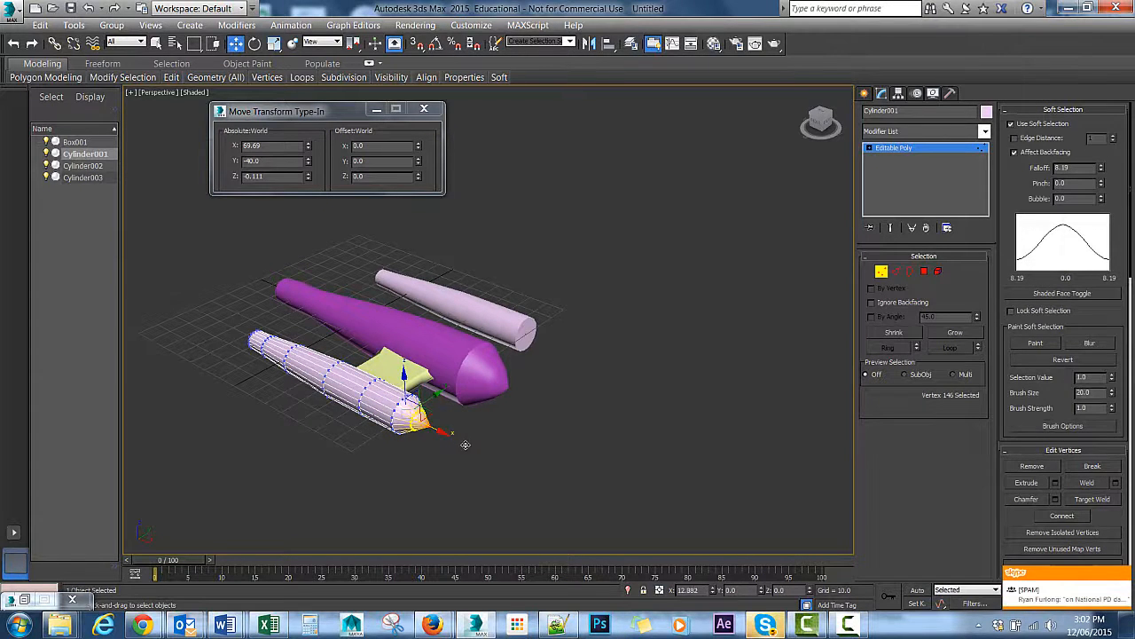
{"action": "middle_click_drag", "start_coordinate": [465, 444], "coordinate": [494, 339], "text": "alt"}
{"action": "middle_click_drag", "start_coordinate": [544, 289], "coordinate": [536, 304], "text": "alt"}
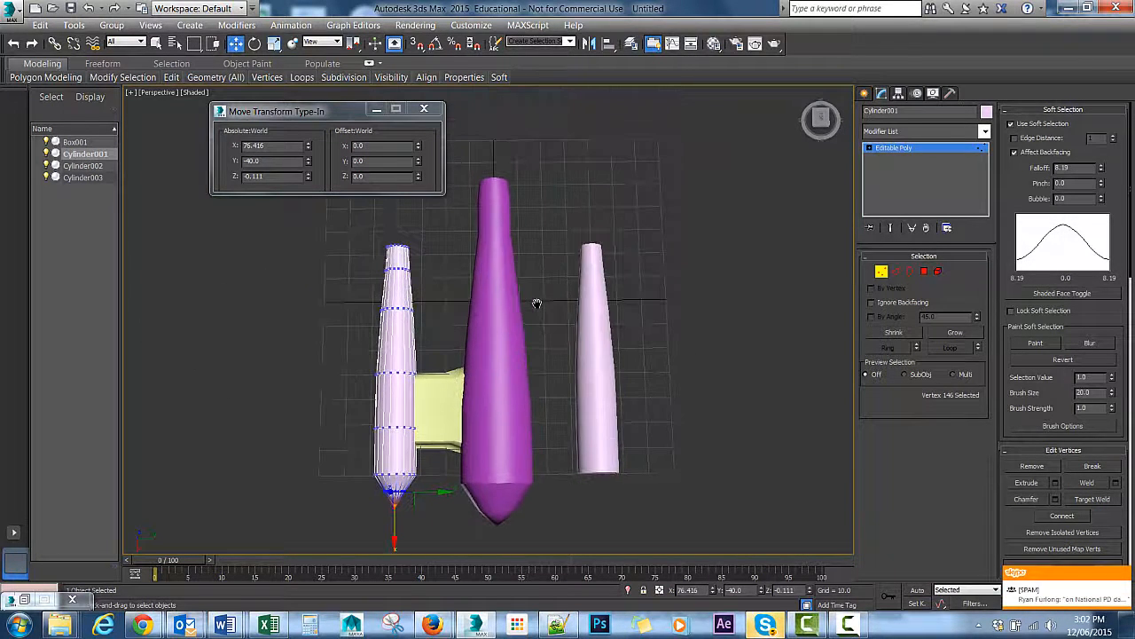
- Clear the side cylinder's vertex selection, turn off soft selection and leave vertex editing
{"action": "left_click", "coordinate": [601, 442]}
{"action": "middle_click_drag", "start_coordinate": [645, 398], "coordinate": [667, 390], "text": "alt"}
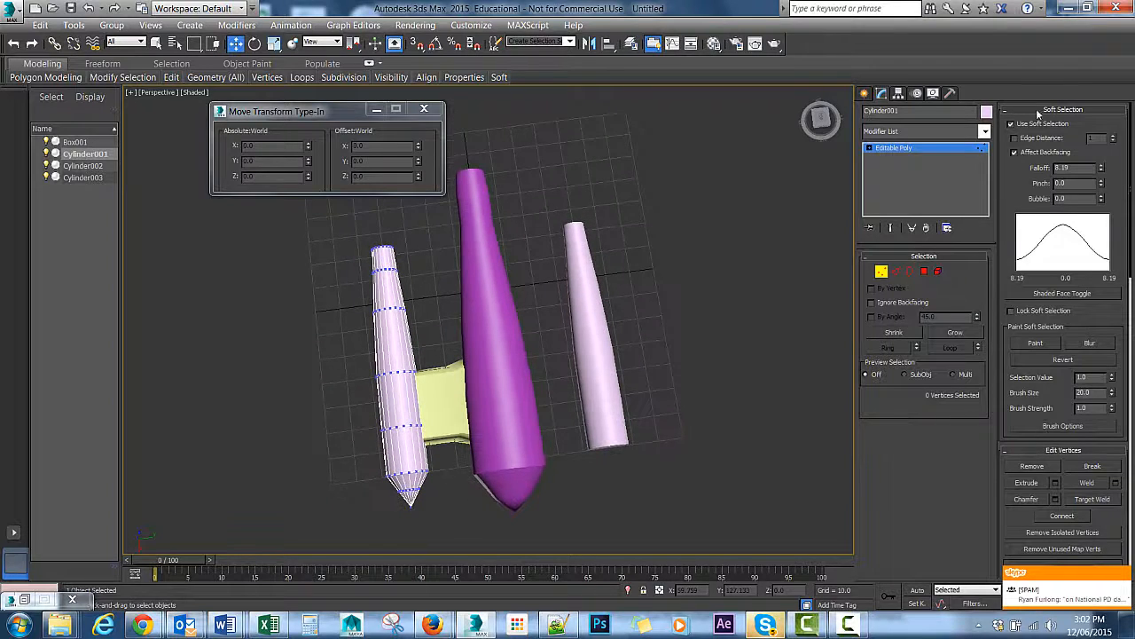
{"action": "left_click", "coordinate": [1011, 124]}
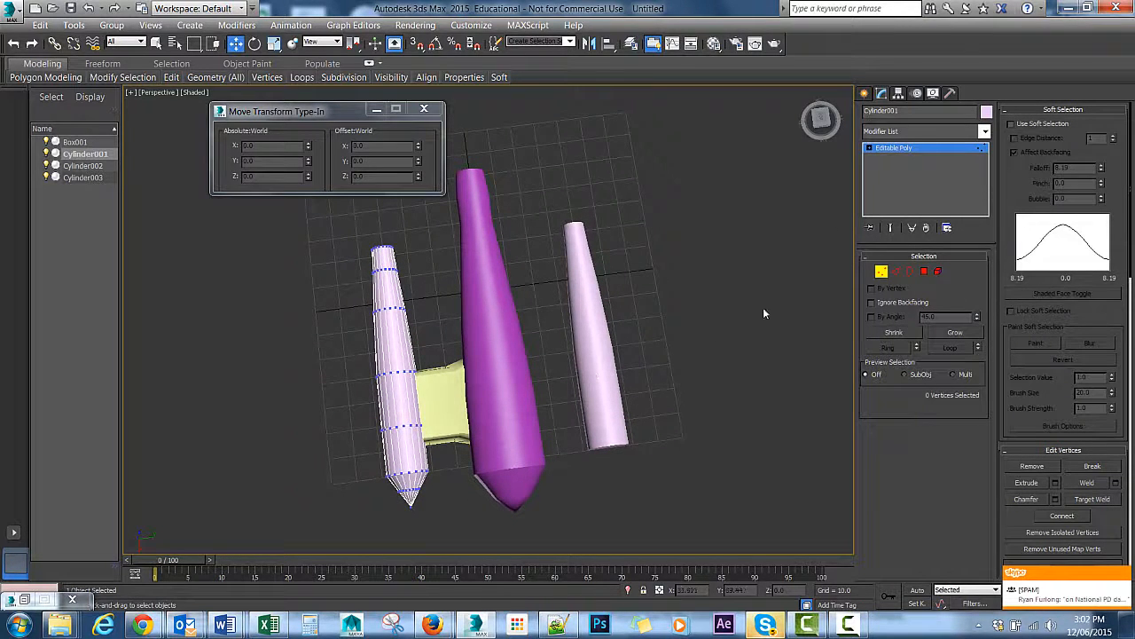
{"action": "left_click", "coordinate": [892, 271]}
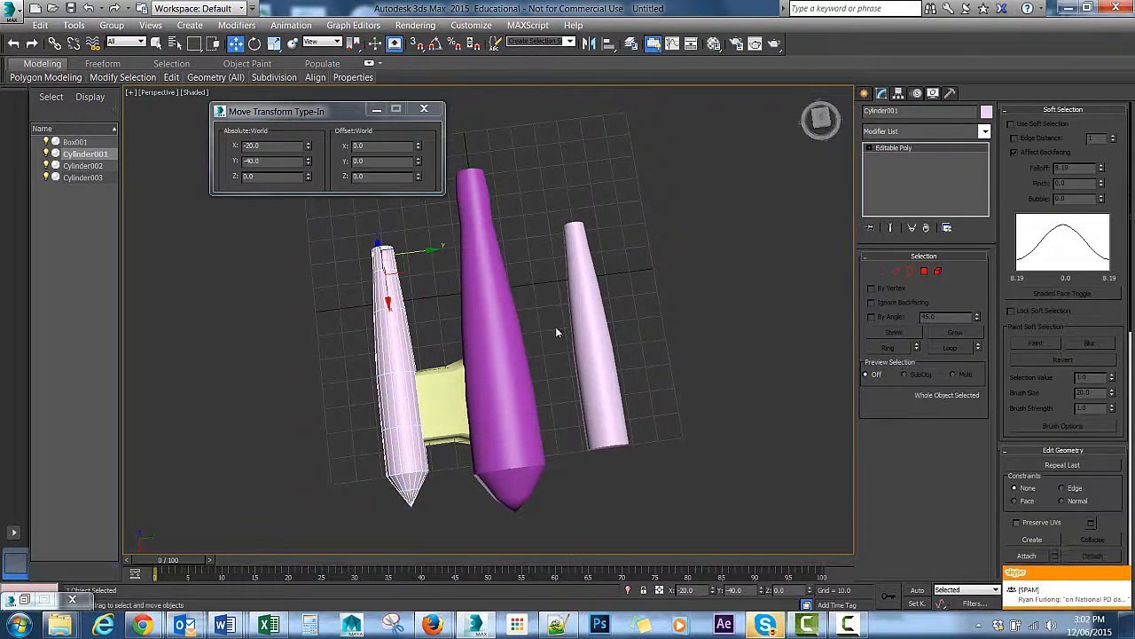
- Delete the blunt-ended cylinder copy on the body's opposite side
{"action": "left_click", "coordinate": [555, 326]}
{"action": "left_click", "coordinate": [584, 368]}
{"action": "key", "text": "Delete"}
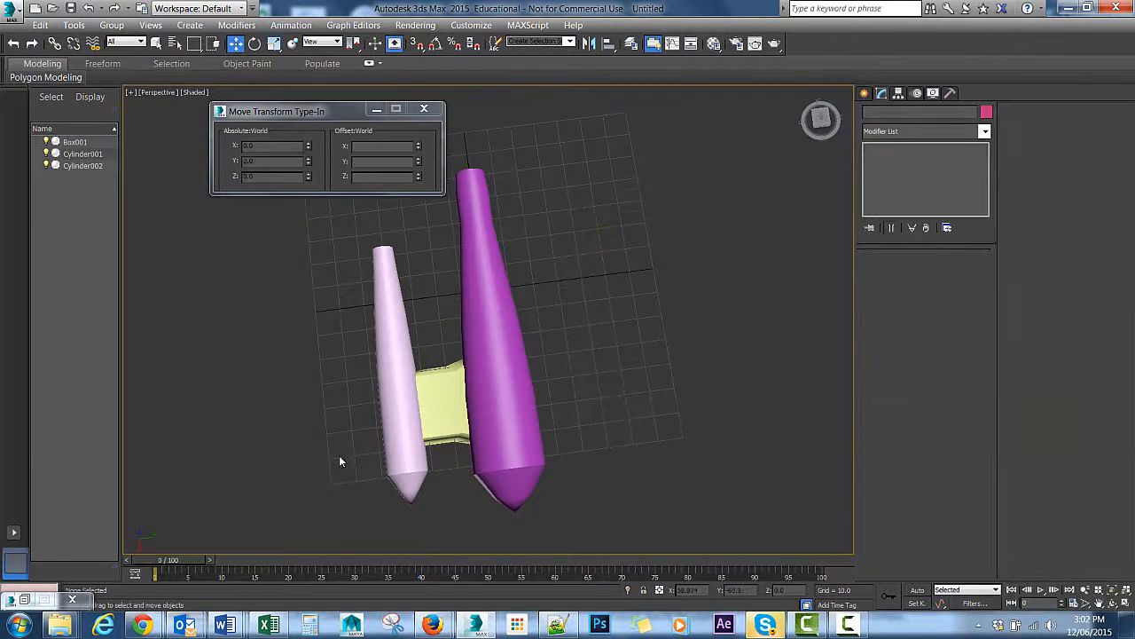
- With 3D grid snapping on, clone the pointed side cylinder as a Copy along Y to Y 40 on the body's opposite side
{"action": "left_click", "coordinate": [383, 447]}
{"action": "key", "text": "ctrl+z"}
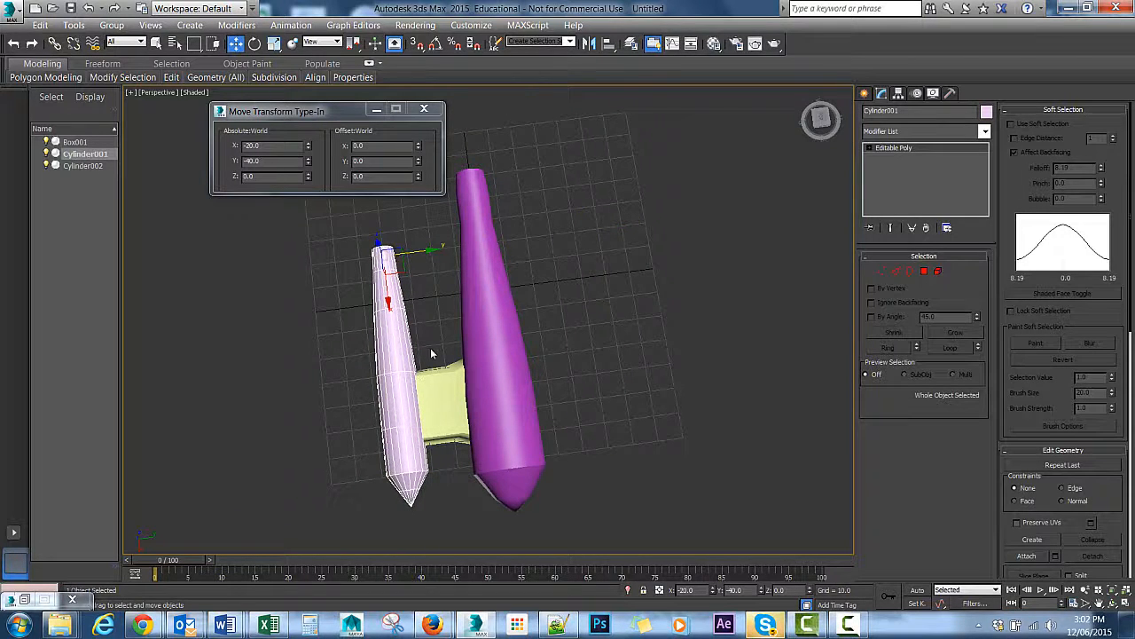
{"action": "left_click", "coordinate": [417, 43]}
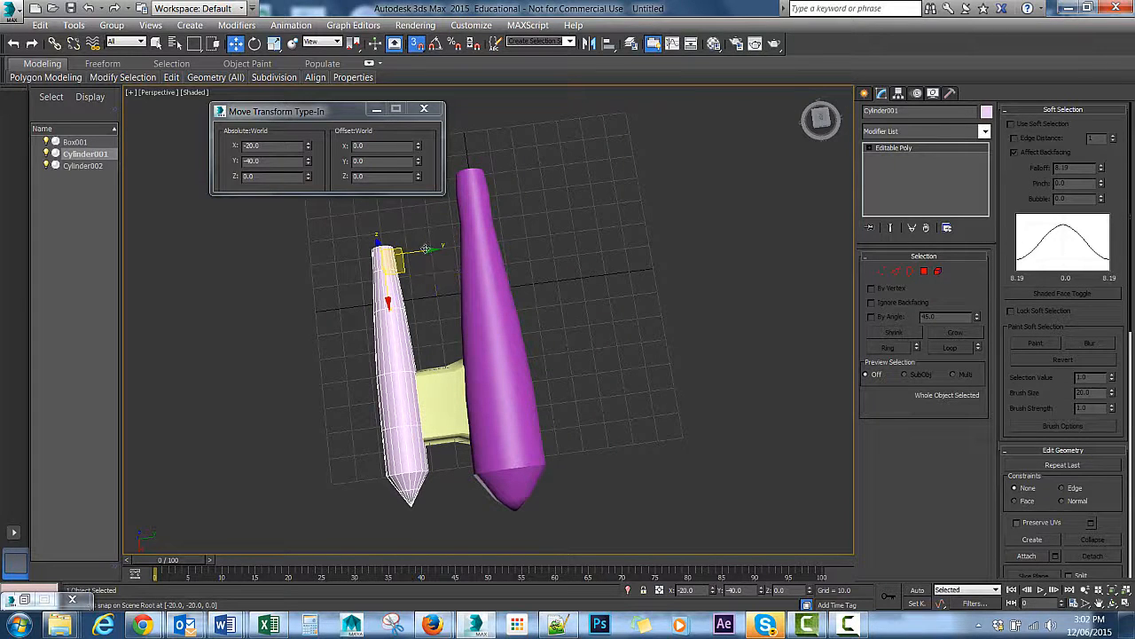
{"action": "left_click_drag", "start_coordinate": [426, 249], "coordinate": [568, 234]}
{"action": "left_click_drag", "start_coordinate": [603, 302], "coordinate": [605, 303], "text": "shift"}
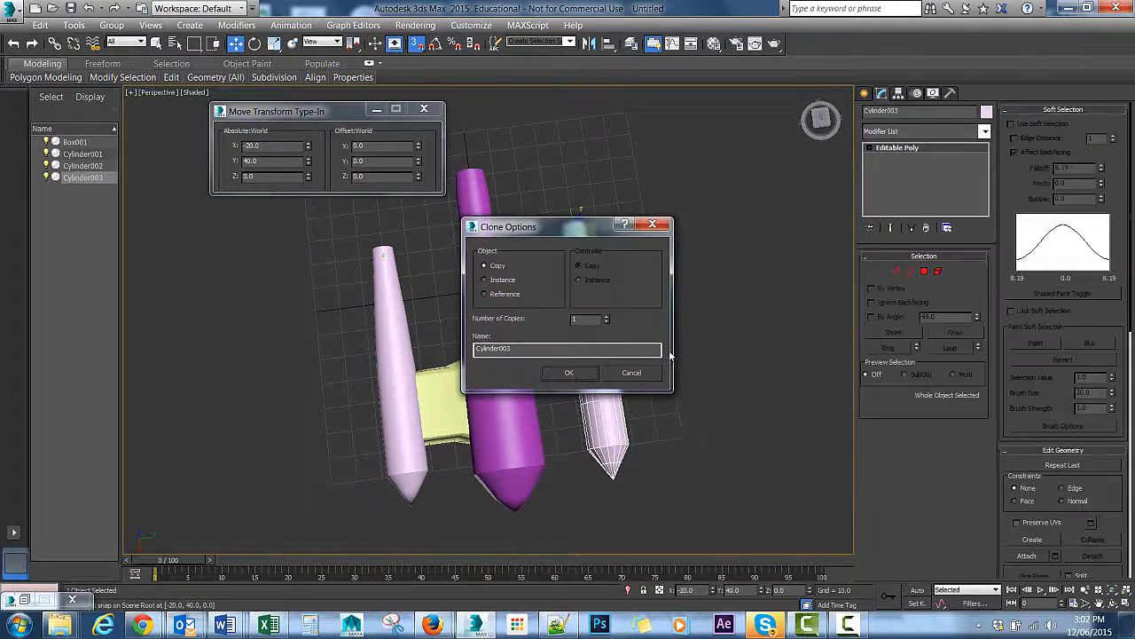
{"action": "left_click", "coordinate": [580, 373]}
{"action": "mouse_move", "coordinate": [615, 304]}
{"action": "middle_mouse_down", "text": "alt"}
{"action": "mouse_move", "coordinate": [621, 292]}
{"action": "mouse_move", "coordinate": [514, 309]}
{"action": "mouse_move", "coordinate": [520, 278]}
{"action": "mouse_move", "coordinate": [621, 274]}
{"action": "mouse_move", "coordinate": [601, 304]}
{"action": "mouse_move", "coordinate": [605, 325]}
{"action": "mouse_move", "coordinate": [610, 317]}
{"action": "middle_mouse_up", "text": "alt"}
- Replace the yellow connector with a new box 70 long, 20 wide and 20 high, crossing the body between the side cylinders
{"action": "left_click", "coordinate": [472, 274]}
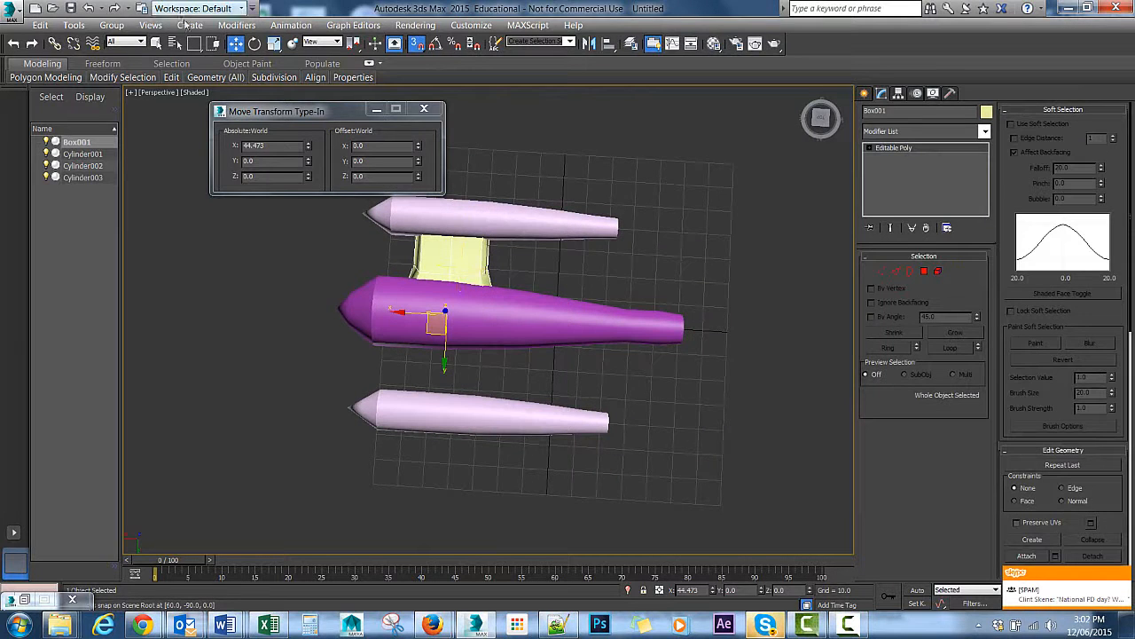
{"action": "key", "text": "Delete"}
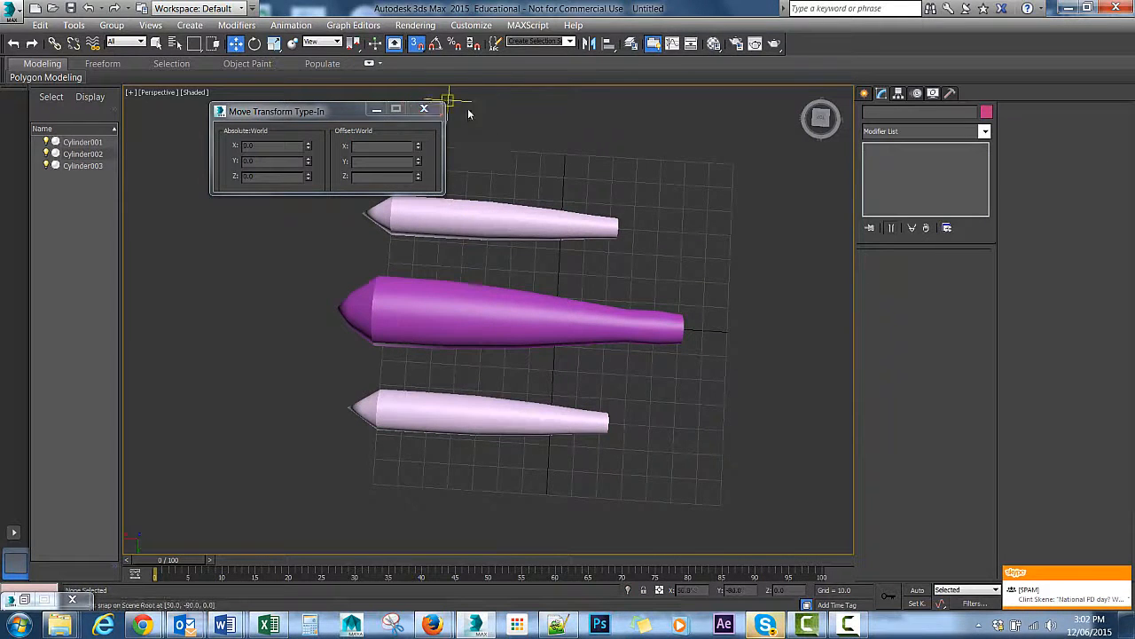
{"action": "left_click", "coordinate": [190, 25]}
{"action": "mouse_move", "coordinate": [237, 46]}
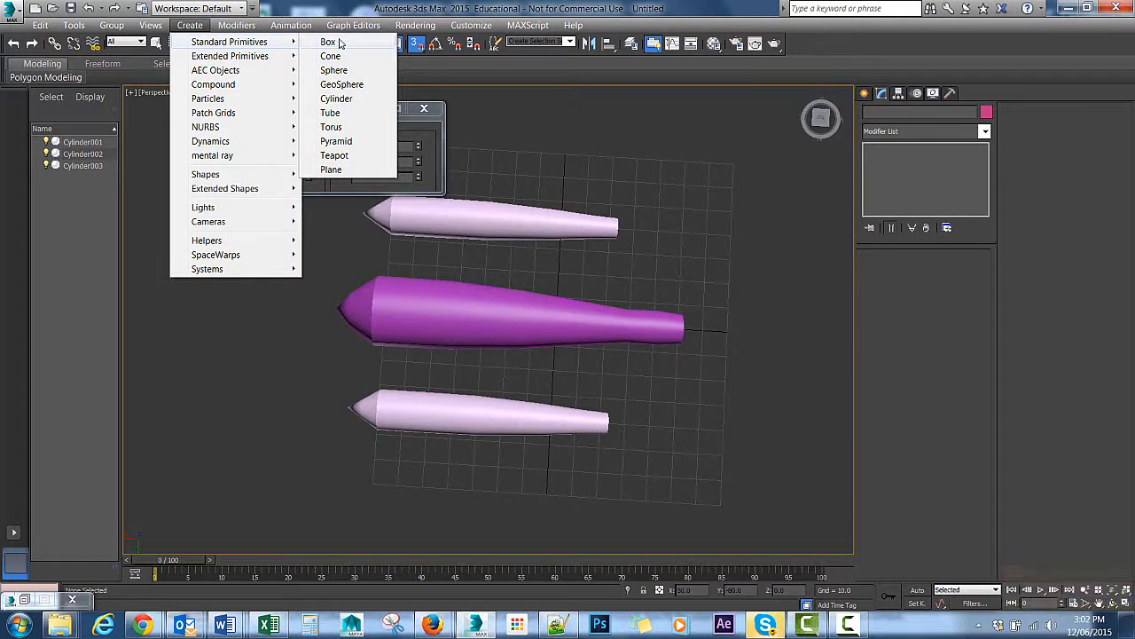
{"action": "left_click", "coordinate": [329, 41]}
{"action": "left_click_drag", "start_coordinate": [417, 238], "coordinate": [451, 411]}
{"action": "left_click", "coordinate": [438, 368]}
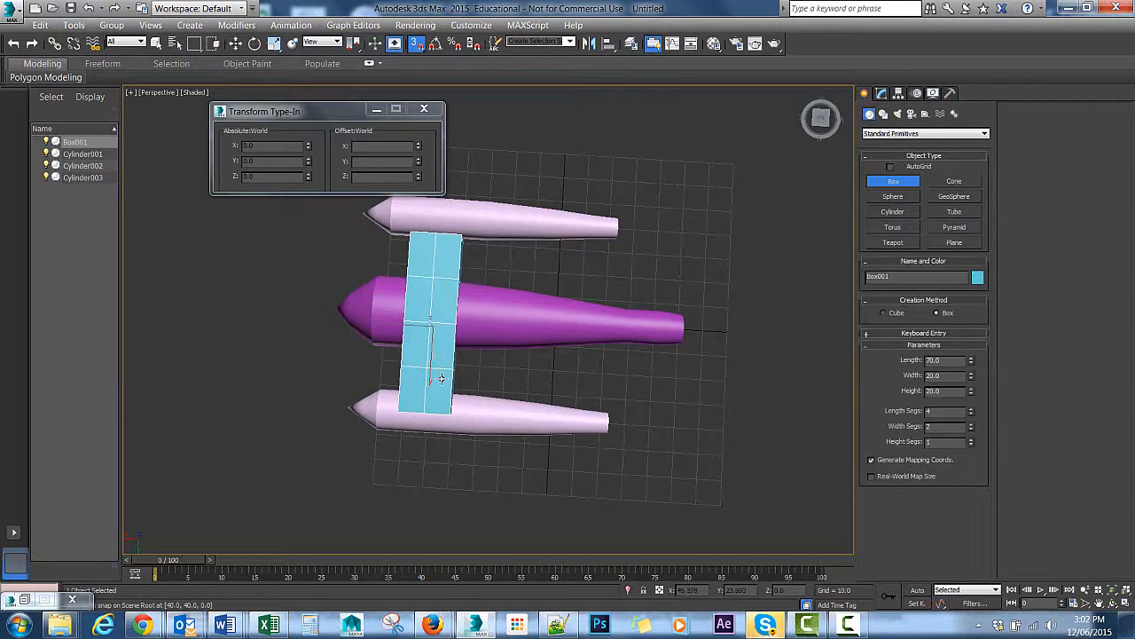
- Turn off 3D snapping and move the new box to Y 0 so it is centred across the body
{"action": "middle_click_drag", "start_coordinate": [573, 169], "coordinate": [471, 157], "text": "alt"}
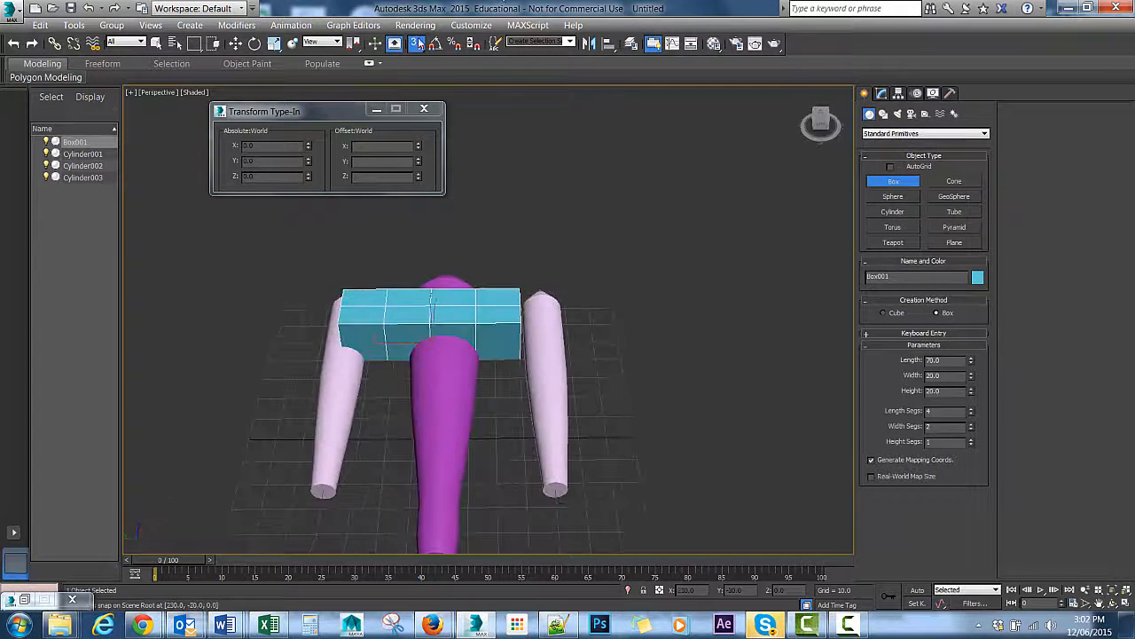
{"action": "left_click", "coordinate": [235, 44]}
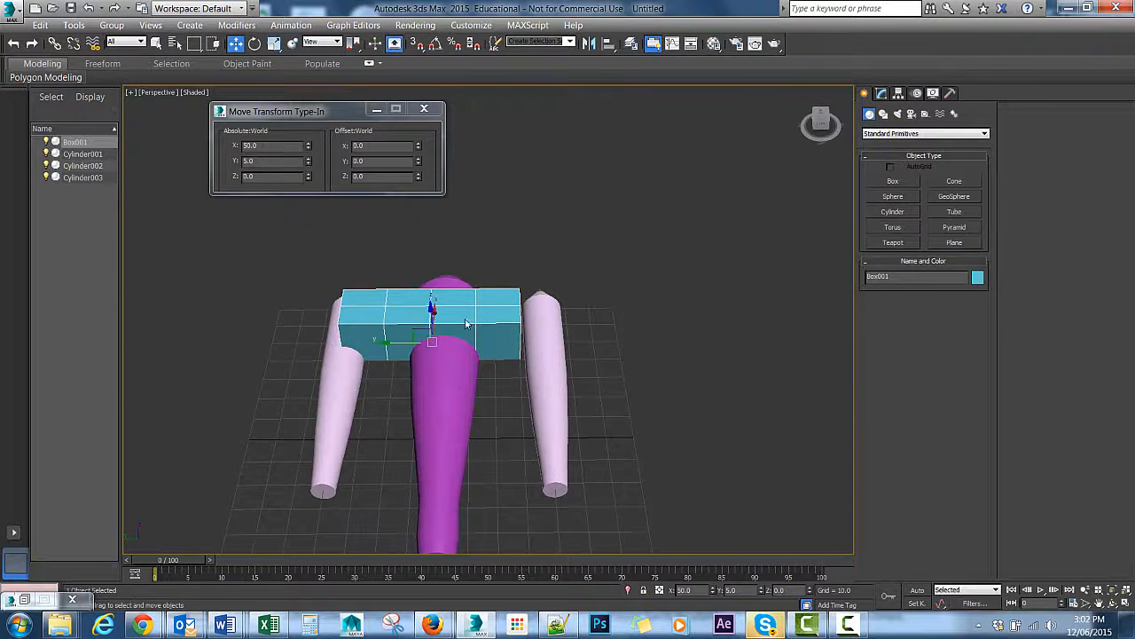
{"action": "right_click", "coordinate": [465, 323]}
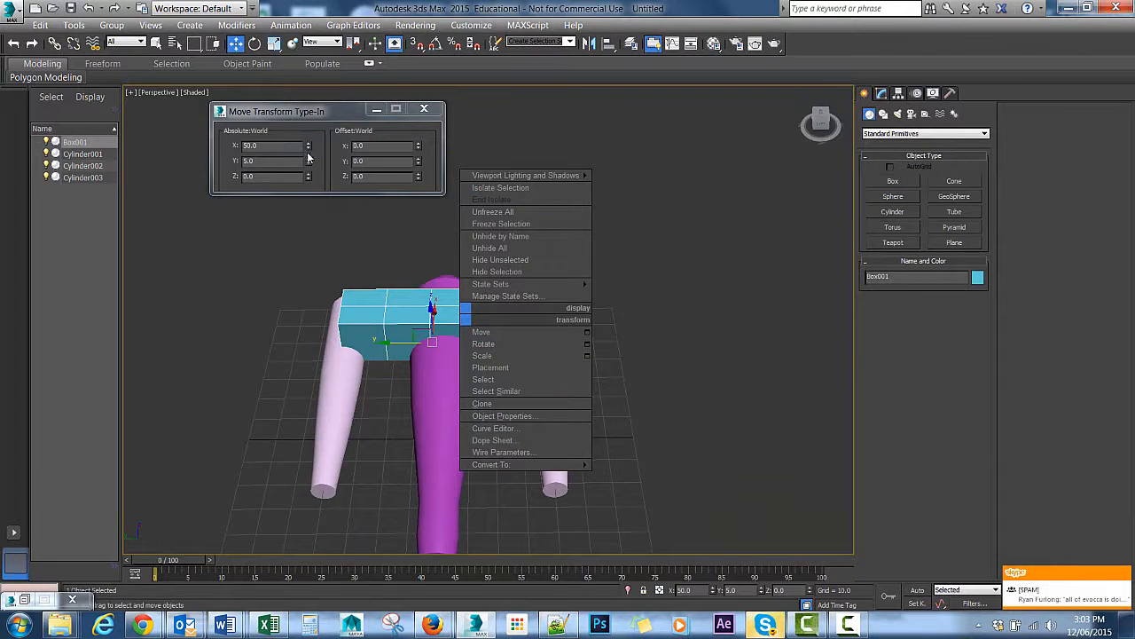
{"action": "left_click", "coordinate": [379, 210]}
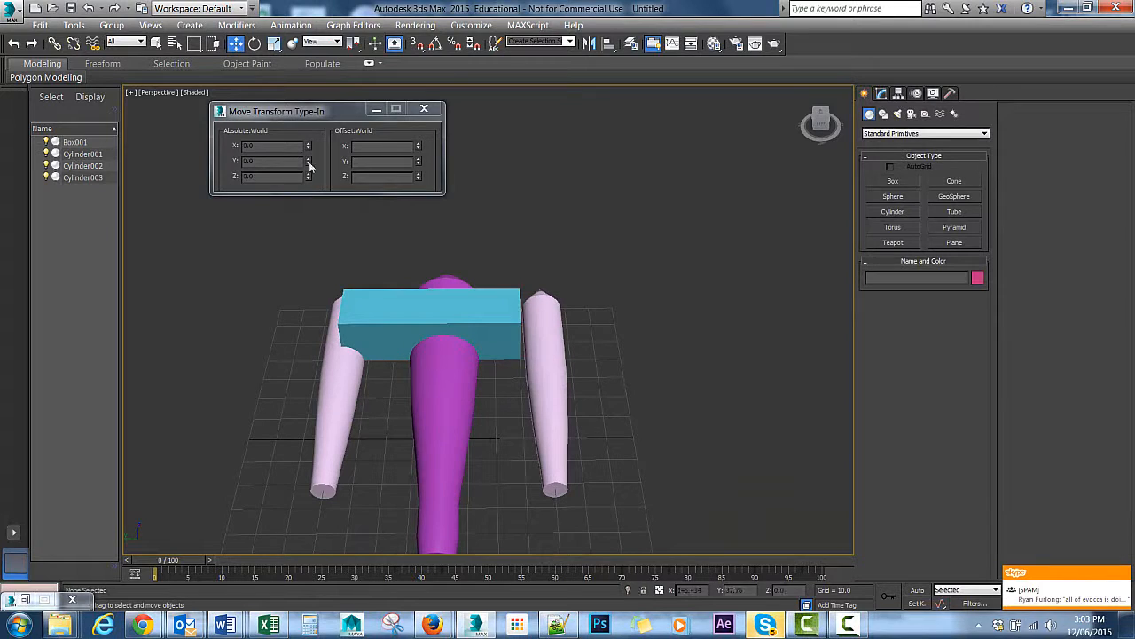
{"action": "left_click", "coordinate": [502, 326]}
{"action": "right_click", "coordinate": [308, 164]}
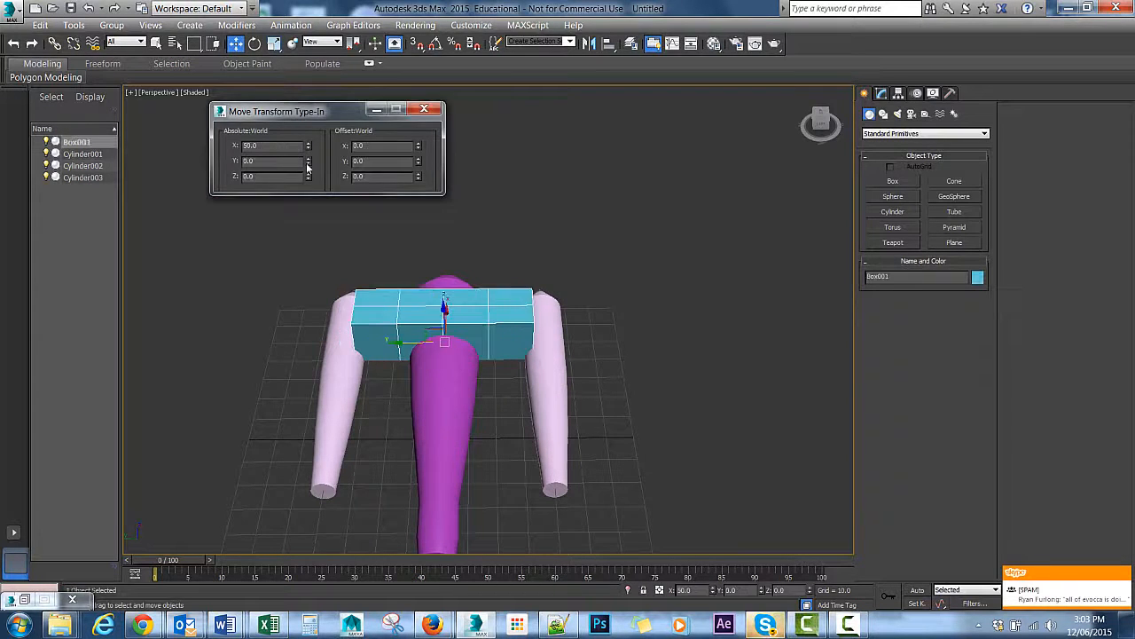
- Center the new box's pivot to the object and set the box's Z position to 0
{"action": "middle_click_drag", "start_coordinate": [487, 278], "coordinate": [491, 227], "text": "alt"}
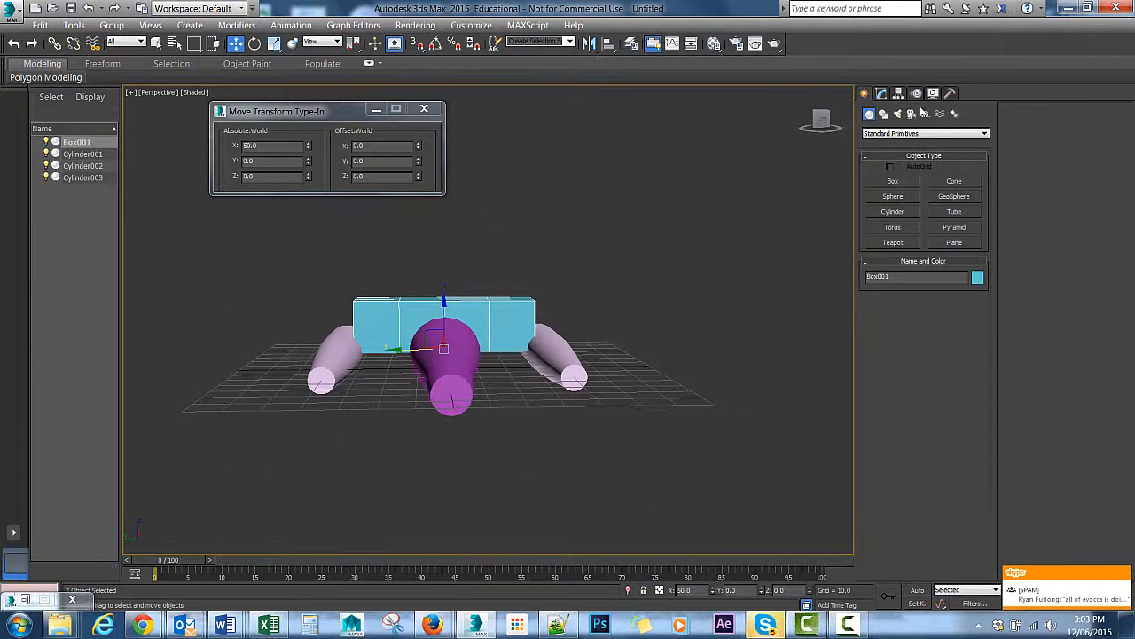
{"action": "left_click", "coordinate": [898, 93]}
{"action": "left_click", "coordinate": [925, 180]}
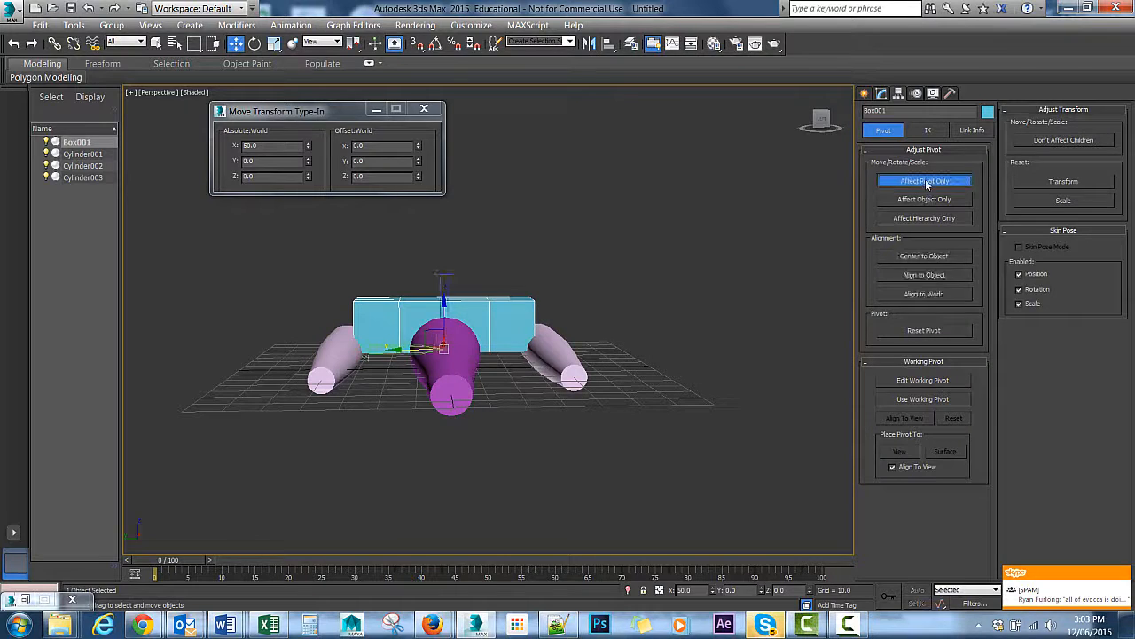
{"action": "left_click", "coordinate": [924, 256]}
{"action": "middle_click_drag", "start_coordinate": [348, 289], "coordinate": [354, 296], "text": "alt"}
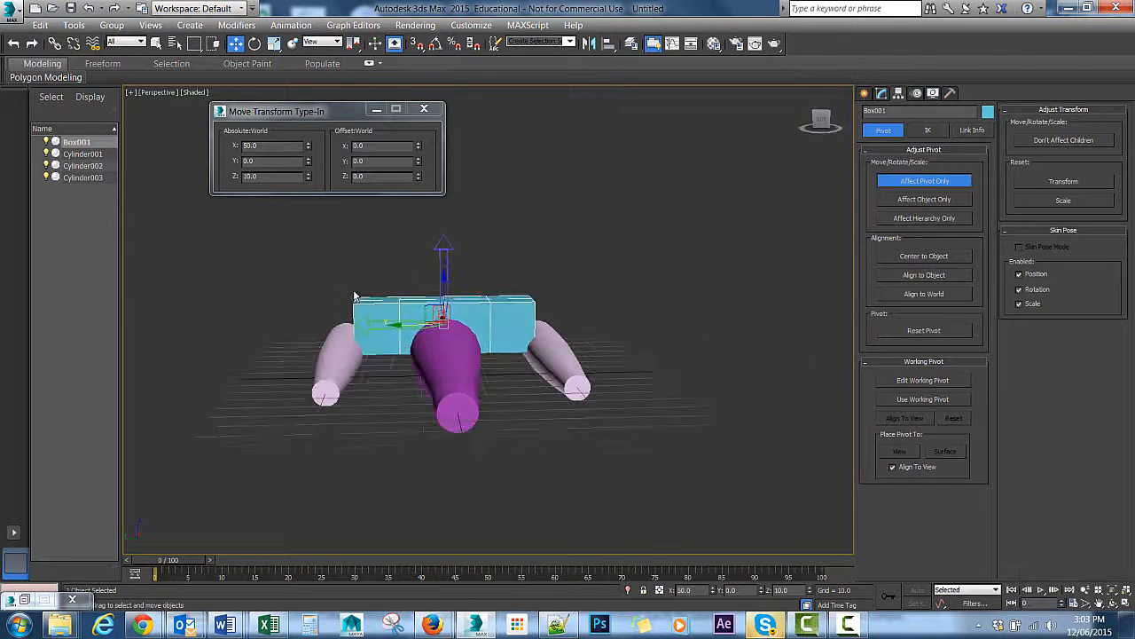
{"action": "left_click", "coordinate": [880, 93]}
{"action": "middle_click_drag", "start_coordinate": [816, 136], "coordinate": [573, 275], "text": "alt"}
{"action": "right_click", "coordinate": [309, 177]}
- Scale the box down to about 41% in Z and make the central body see-through, leaving the box selected
{"action": "key", "text": "r"}
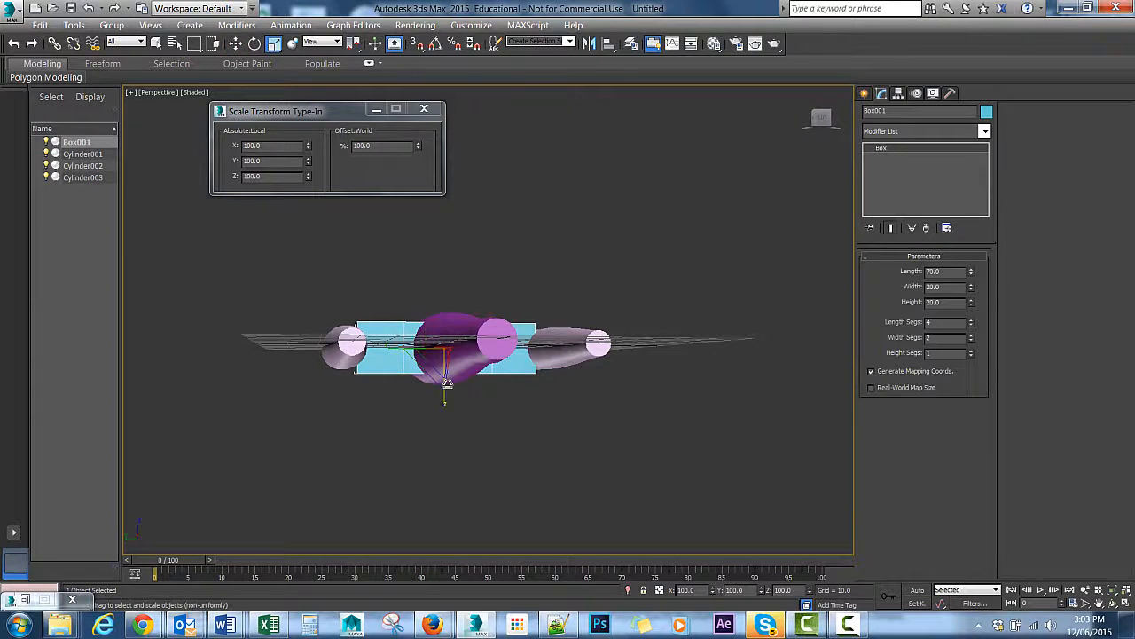
{"action": "left_click_drag", "start_coordinate": [449, 380], "coordinate": [448, 320]}
{"action": "middle_click_drag", "start_coordinate": [474, 264], "coordinate": [461, 357], "text": "alt"}
{"action": "left_click", "coordinate": [466, 285]}
{"action": "left_click", "coordinate": [486, 328]}
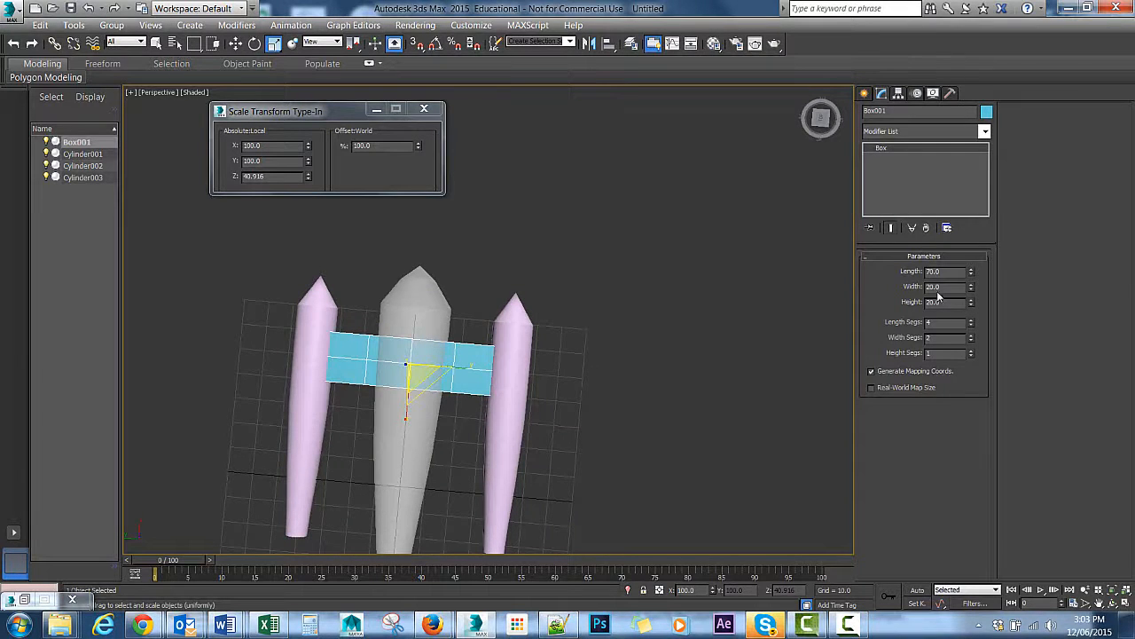
{"action": "left_click", "coordinate": [866, 95]}
{"action": "left_click", "coordinate": [881, 94]}
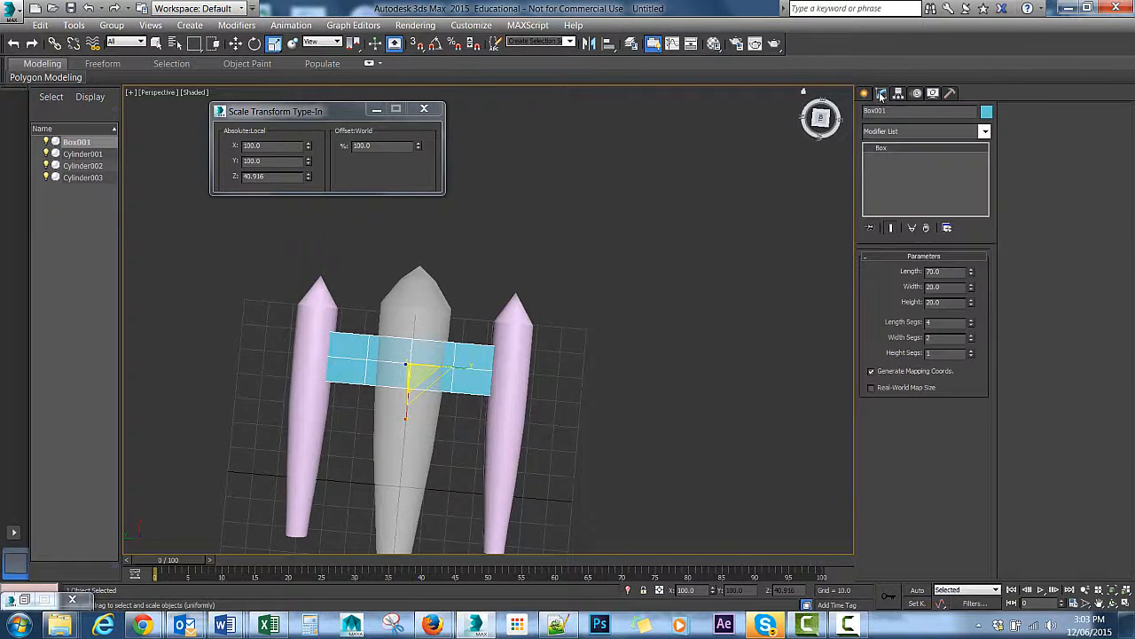
{"action": "mouse_move", "coordinate": [513, 258]}
{"action": "middle_mouse_down", "text": "alt"}
{"action": "mouse_move", "coordinate": [517, 197]}
{"action": "mouse_move", "coordinate": [502, 266]}
{"action": "mouse_move", "coordinate": [515, 272]}
{"action": "mouse_move", "coordinate": [472, 204]}
{"action": "mouse_move", "coordinate": [515, 244]}
{"action": "mouse_move", "coordinate": [518, 273]}
{"action": "mouse_move", "coordinate": [519, 263]}
{"action": "middle_mouse_up", "text": "alt"}
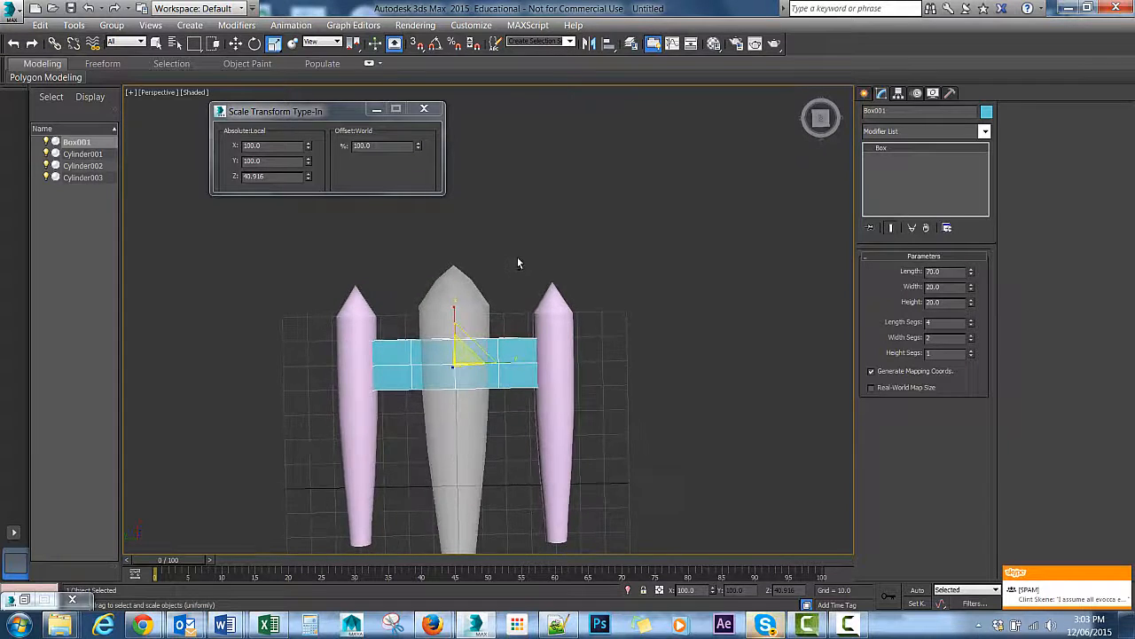
{"action": "left_click", "coordinate": [864, 93]}
{"action": "left_click", "coordinate": [881, 93]}
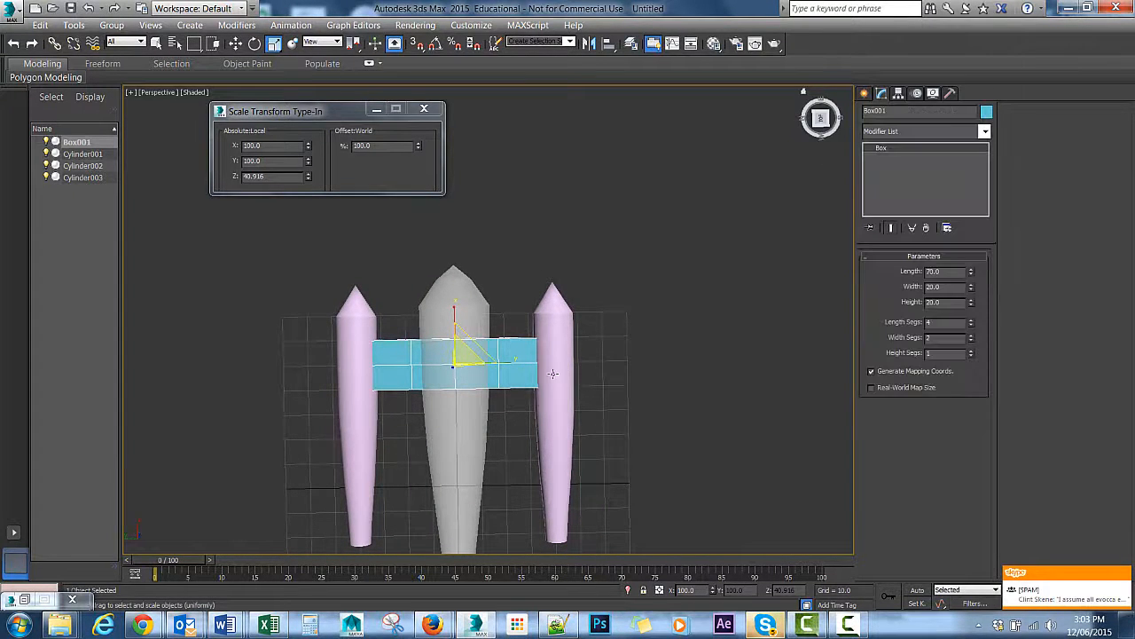
- Convert the connector box to an Editable Poly
{"action": "right_click", "coordinate": [492, 362]}
{"action": "mouse_move", "coordinate": [576, 516]}
{"action": "left_click", "coordinate": [678, 524]}
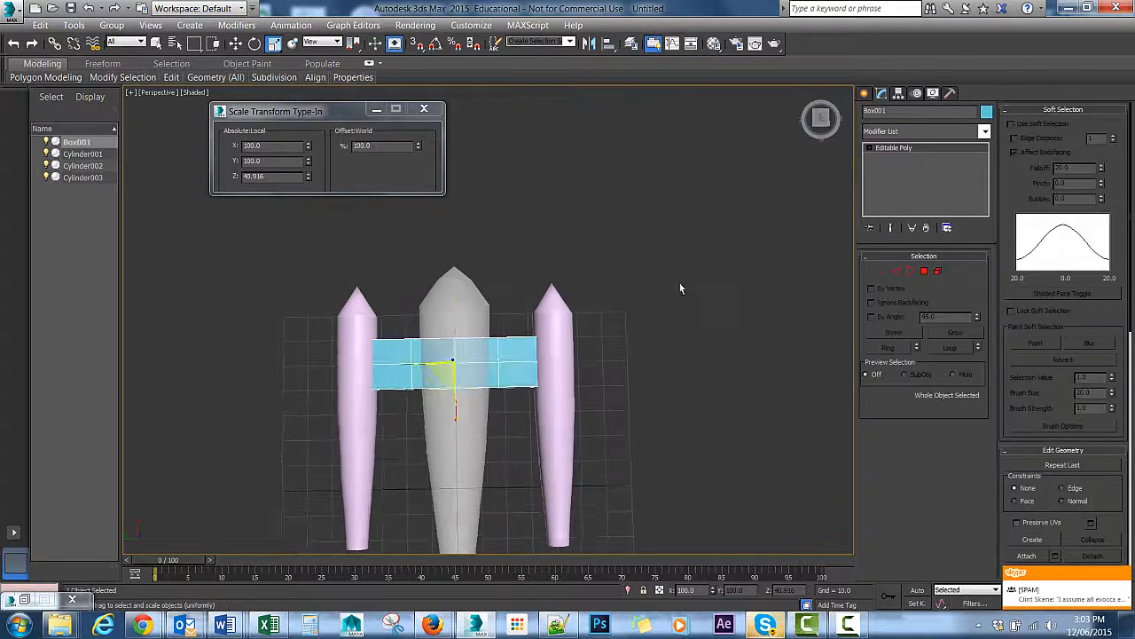
- In vertex editing, select the box's middle row of vertices inside the body and scale it outward along X
{"action": "left_click", "coordinate": [879, 271]}
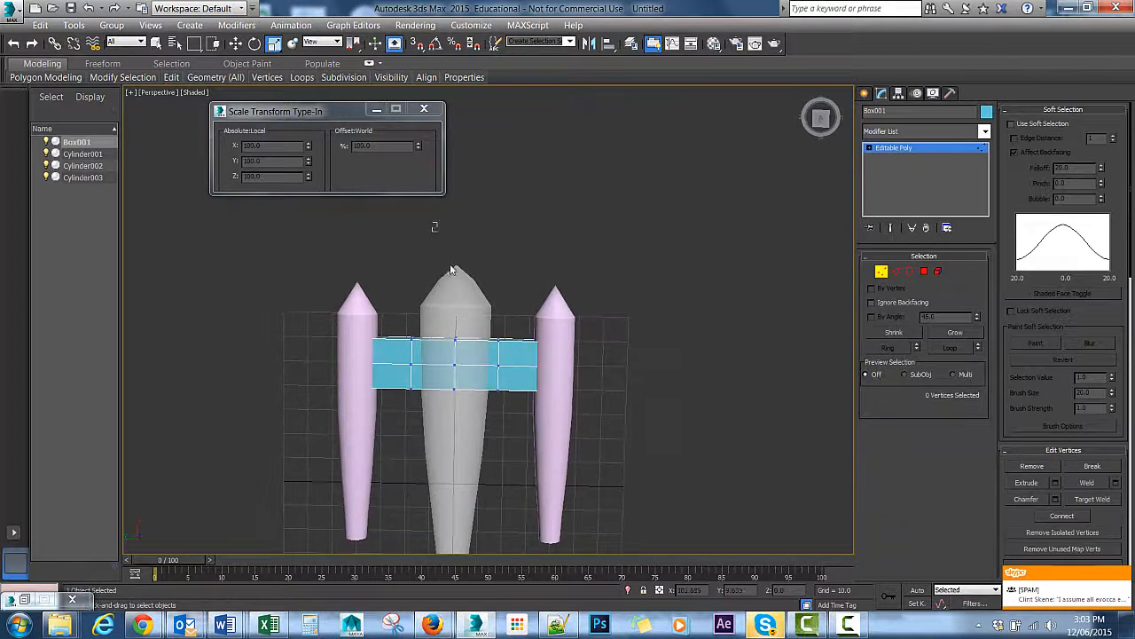
{"action": "left_click_drag", "start_coordinate": [460, 474], "coordinate": [460, 475]}
{"action": "left_click_drag", "start_coordinate": [457, 310], "coordinate": [467, 274]}
{"action": "middle_click_drag", "start_coordinate": [469, 274], "coordinate": [484, 272], "text": "alt"}
- Widen the box's two vertex rows flanking the middle row along X for an even taper, and leave vertex editing
{"action": "left_click_drag", "start_coordinate": [384, 304], "coordinate": [422, 414]}
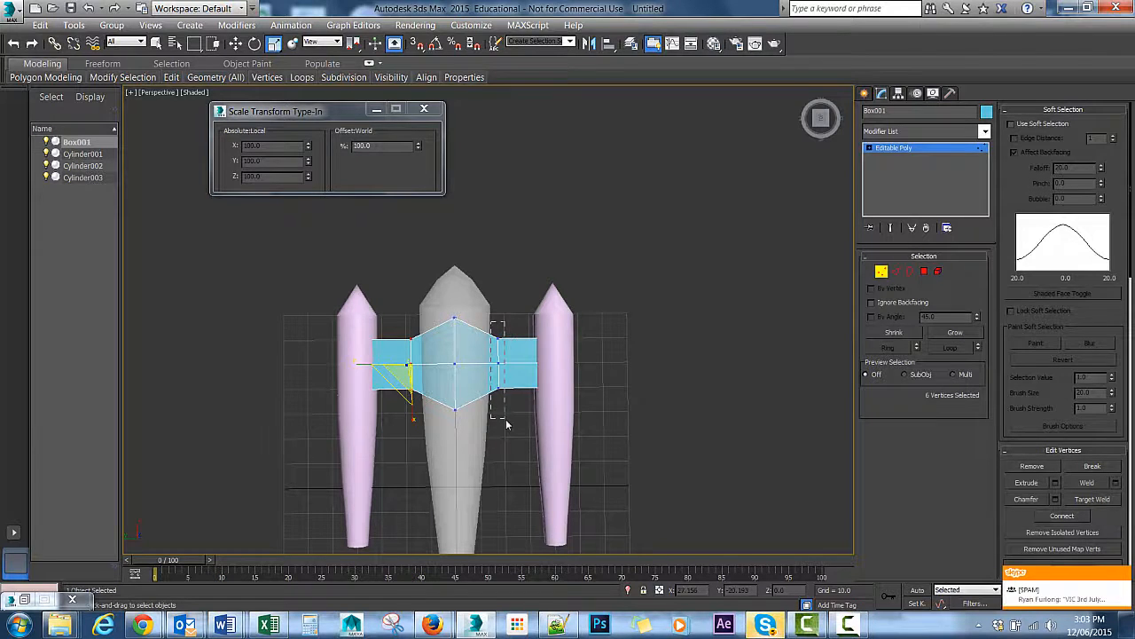
{"action": "left_click_drag", "start_coordinate": [506, 419], "coordinate": [455, 422], "text": "ctrl"}
{"action": "middle_click_drag", "start_coordinate": [482, 425], "coordinate": [686, 374], "text": "alt"}
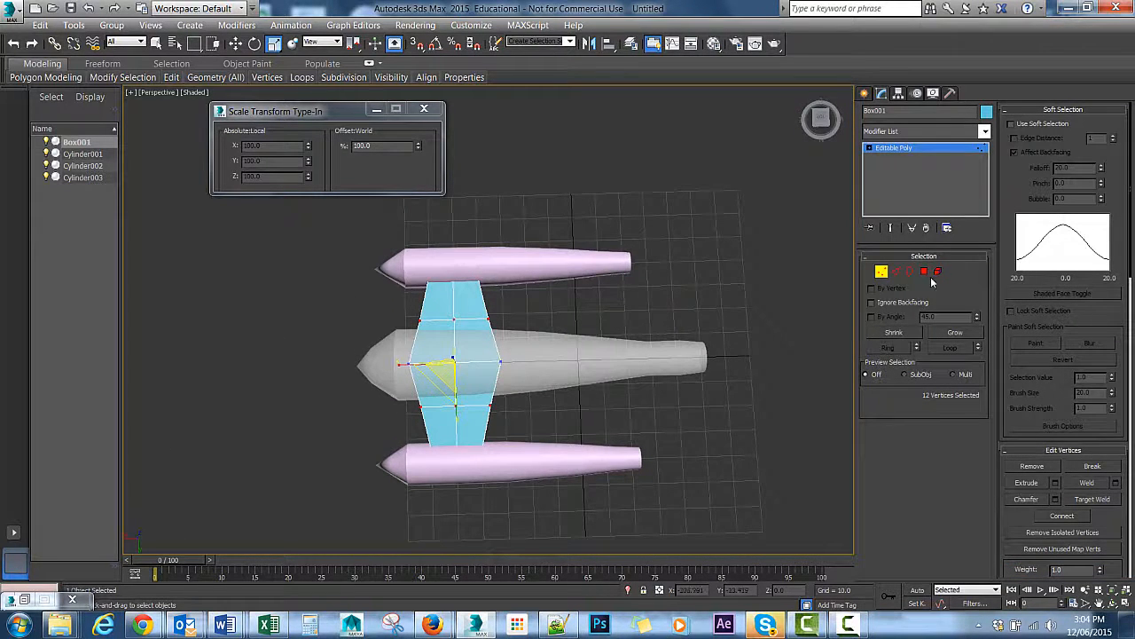
{"action": "left_click", "coordinate": [881, 272]}
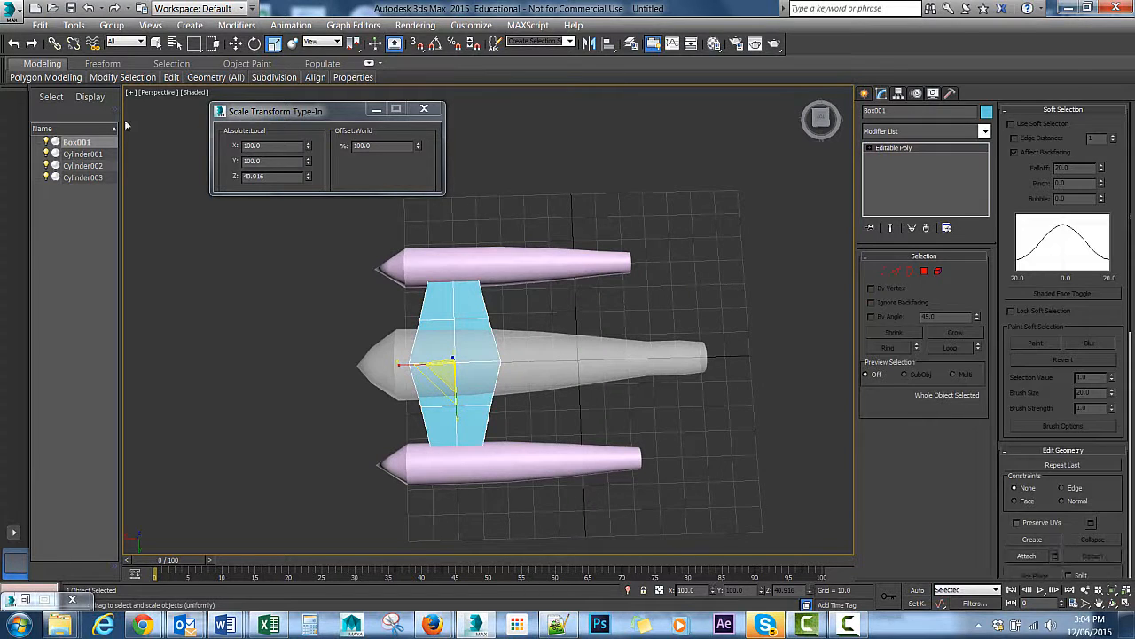
- Copy the connector box along X toward the tail as an independent Copy, and scale the copy narrower along X
{"action": "left_click", "coordinate": [235, 43]}
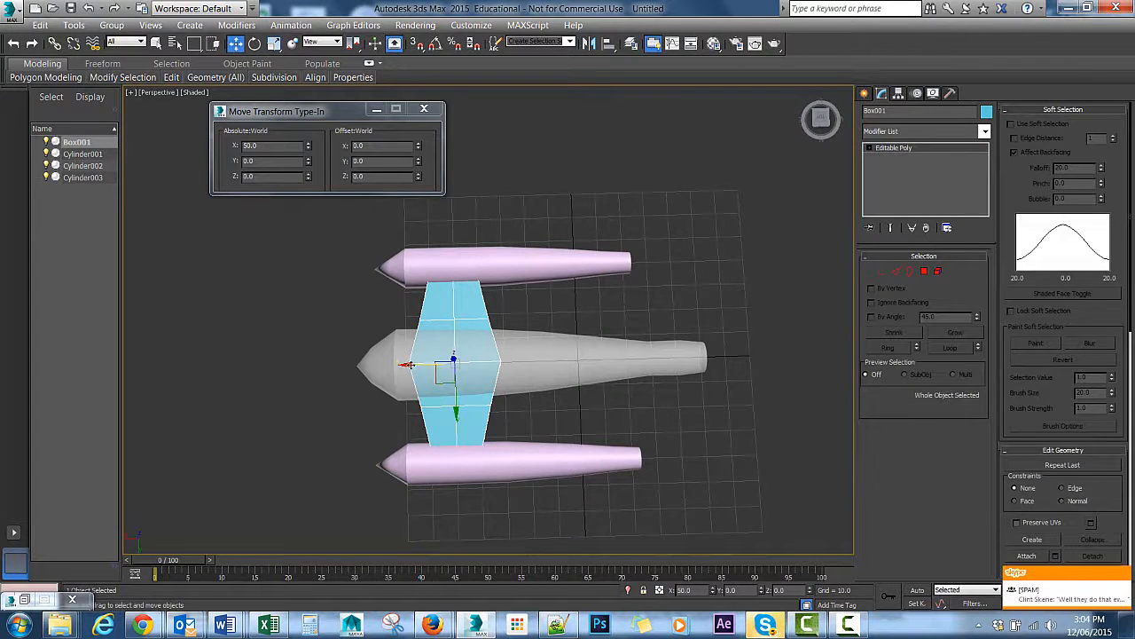
{"action": "left_click_drag", "start_coordinate": [417, 365], "coordinate": [543, 371], "text": "shift"}
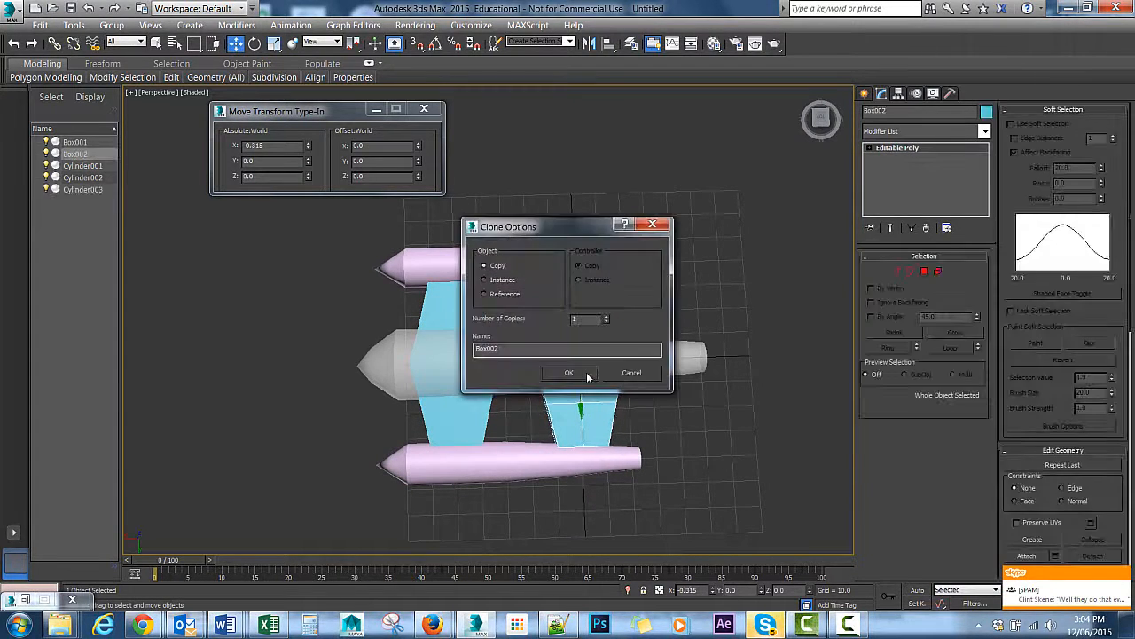
{"action": "left_click", "coordinate": [569, 373]}
{"action": "middle_click_drag", "start_coordinate": [572, 374], "coordinate": [614, 371], "text": "alt"}
{"action": "key", "text": "r"}
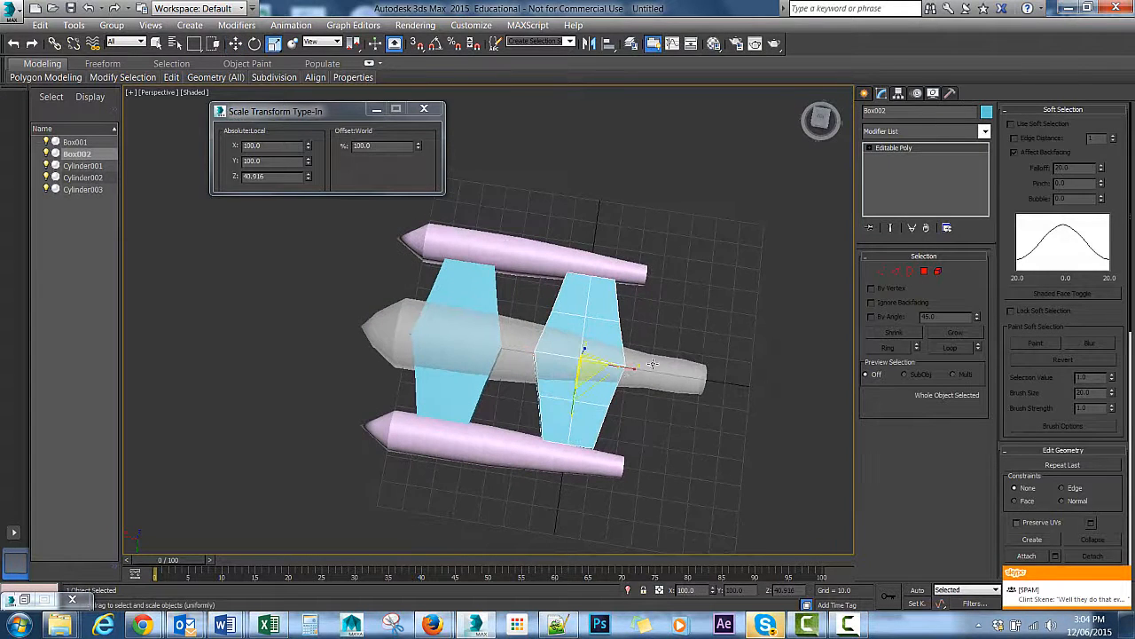
{"action": "left_click_drag", "start_coordinate": [626, 366], "coordinate": [584, 367]}
{"action": "mouse_move", "coordinate": [583, 367]}
{"action": "middle_mouse_down", "text": "alt"}
{"action": "mouse_move", "coordinate": [539, 382]}
{"action": "mouse_move", "coordinate": [553, 392]}
{"action": "mouse_move", "coordinate": [635, 379]}
{"action": "middle_mouse_up", "text": "alt"}
- In vertex editing of the central body, move the rear vertex rows forward along X to about -25, shortening the tail
{"action": "left_click", "coordinate": [607, 443]}
{"action": "middle_click_drag", "start_coordinate": [673, 451], "coordinate": [667, 437], "text": "alt"}
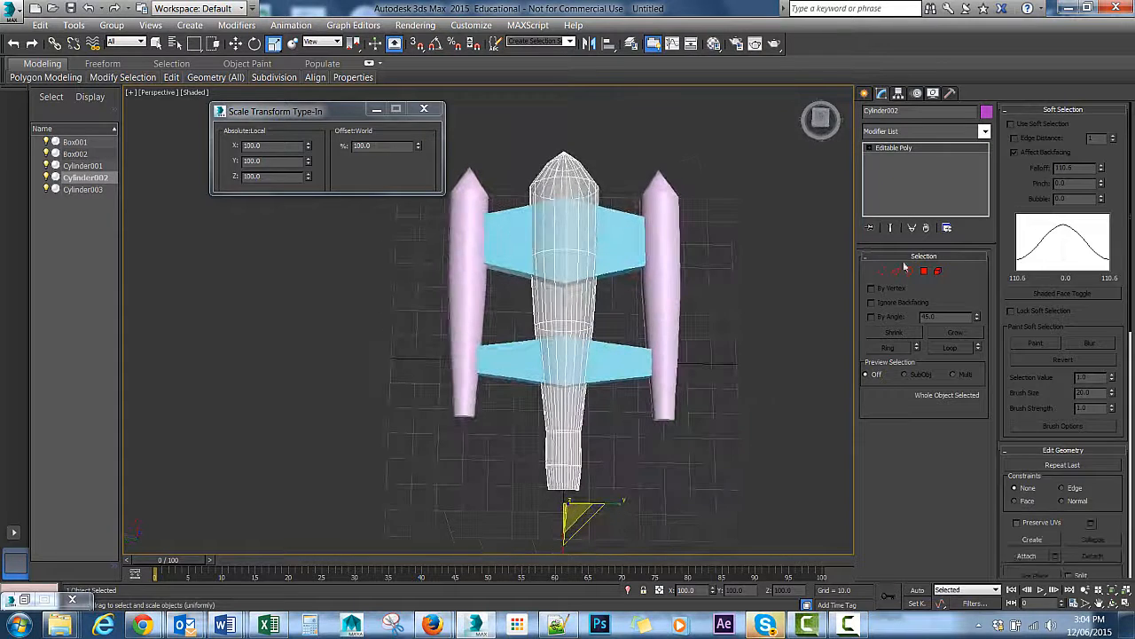
{"action": "left_click", "coordinate": [881, 272]}
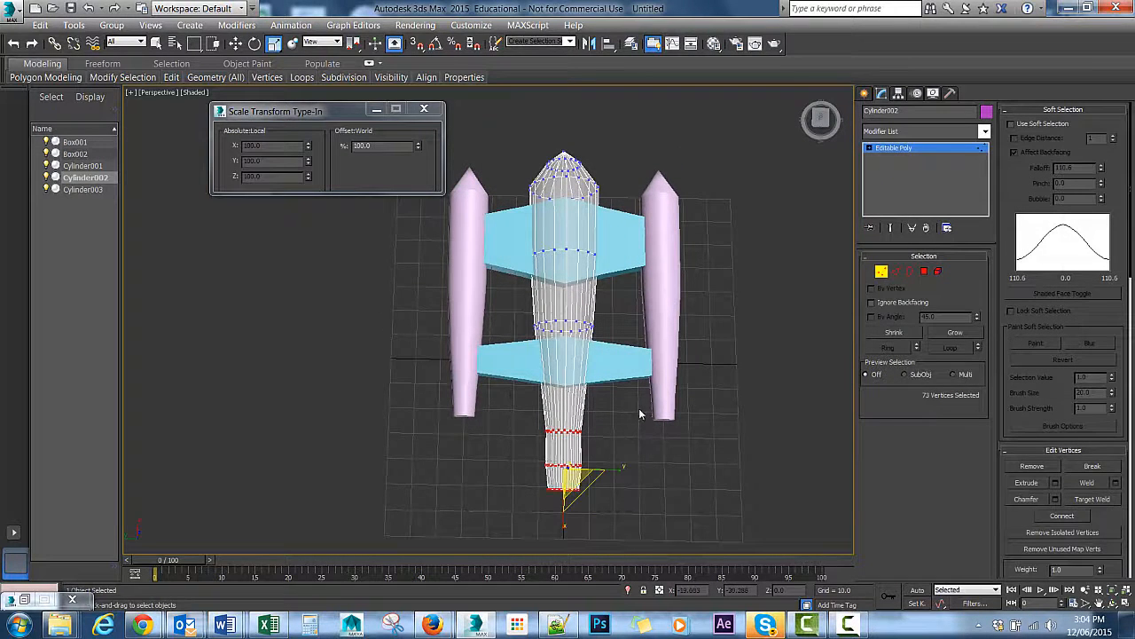
{"action": "key", "text": "w"}
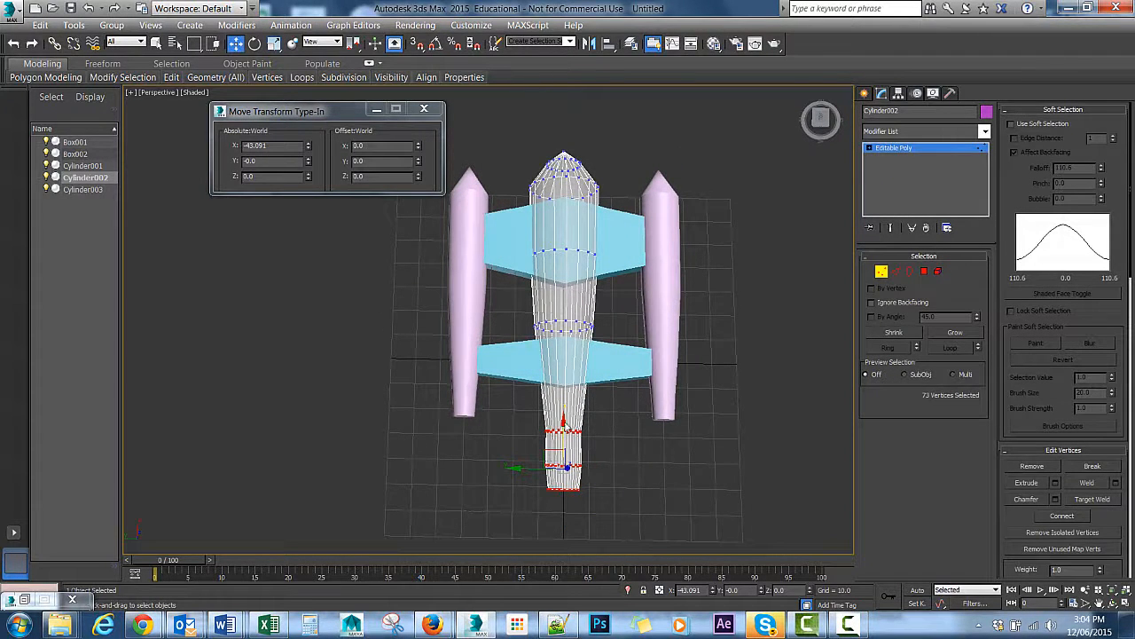
{"action": "left_click_drag", "start_coordinate": [566, 372], "coordinate": [565, 379]}
{"action": "middle_click_drag", "start_coordinate": [573, 381], "coordinate": [670, 391], "text": "alt"}
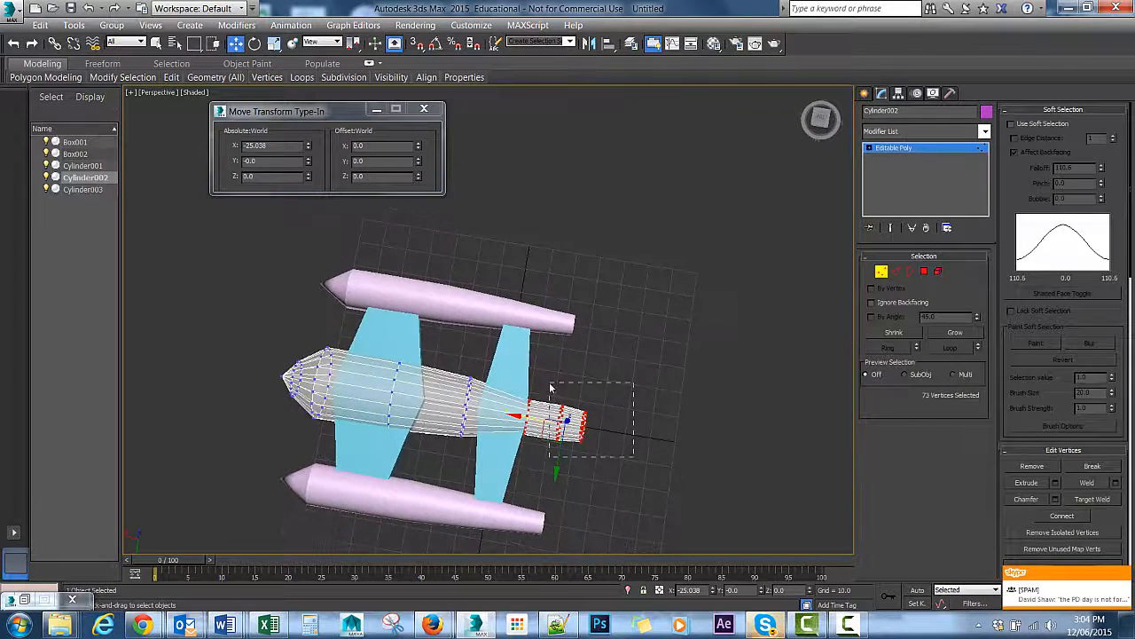
- Select only the vertices at the very end of the central body's tail and scale them down uniformly to taper it
{"action": "middle_click_drag", "start_coordinate": [579, 424], "coordinate": [607, 426], "text": "alt"}
{"action": "left_click_drag", "start_coordinate": [624, 458], "coordinate": [546, 381]}
{"action": "middle_click_drag", "start_coordinate": [591, 405], "coordinate": [610, 446], "text": "alt"}
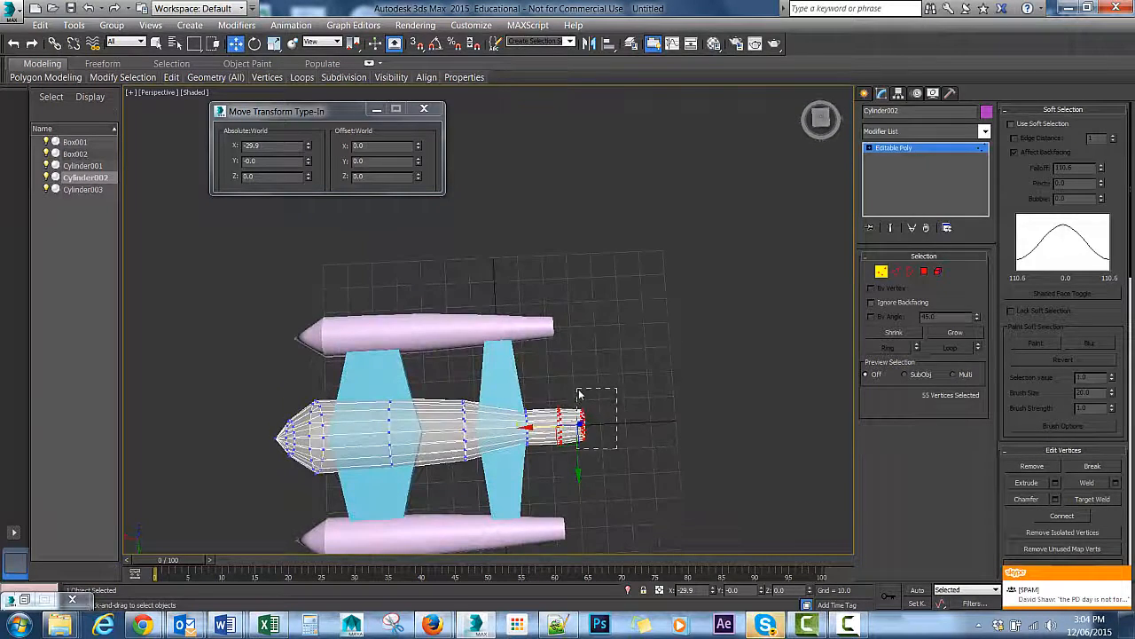
{"action": "middle_click_drag", "start_coordinate": [614, 403], "coordinate": [583, 425], "text": "alt"}
{"action": "key", "text": "r"}
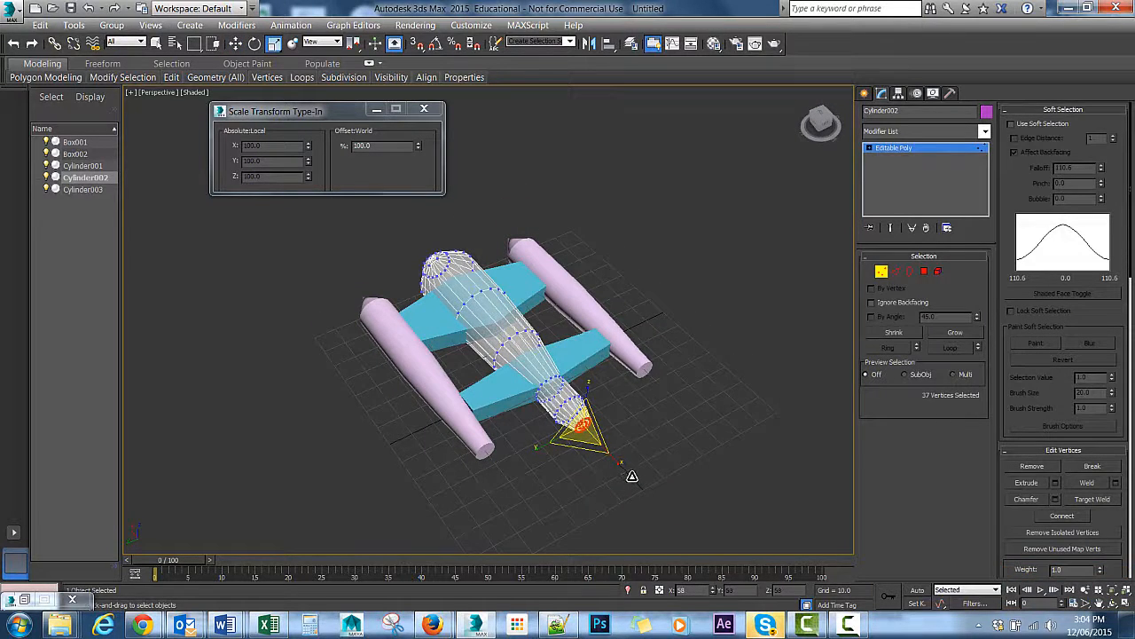
{"action": "middle_click_drag", "start_coordinate": [632, 476], "coordinate": [659, 422], "text": "alt"}
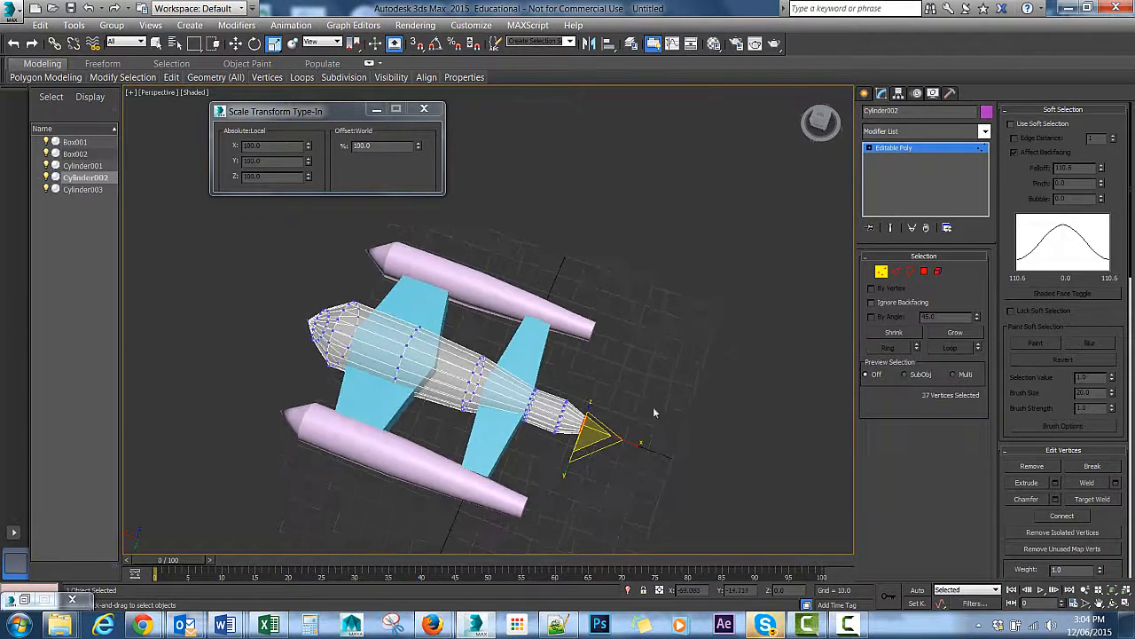
{"action": "mouse_move", "coordinate": [642, 344]}
{"action": "middle_mouse_down", "text": "alt"}
{"action": "mouse_move", "coordinate": [570, 315]}
{"action": "mouse_move", "coordinate": [632, 354]}
{"action": "middle_mouse_up", "text": "alt"}
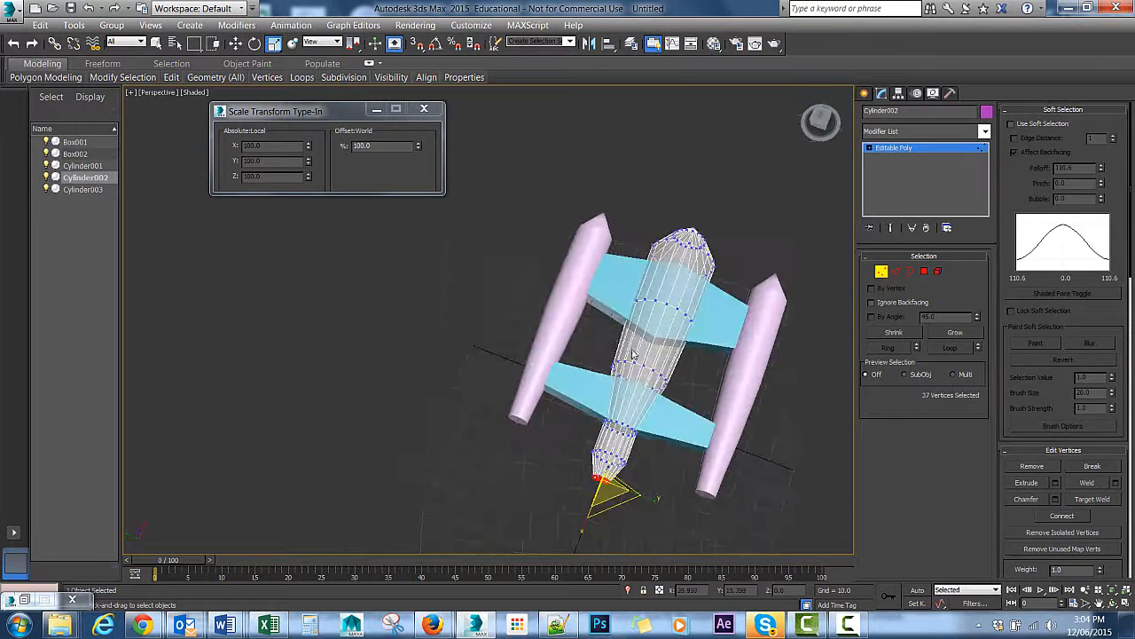
{"action": "left_click", "coordinate": [844, 624]}
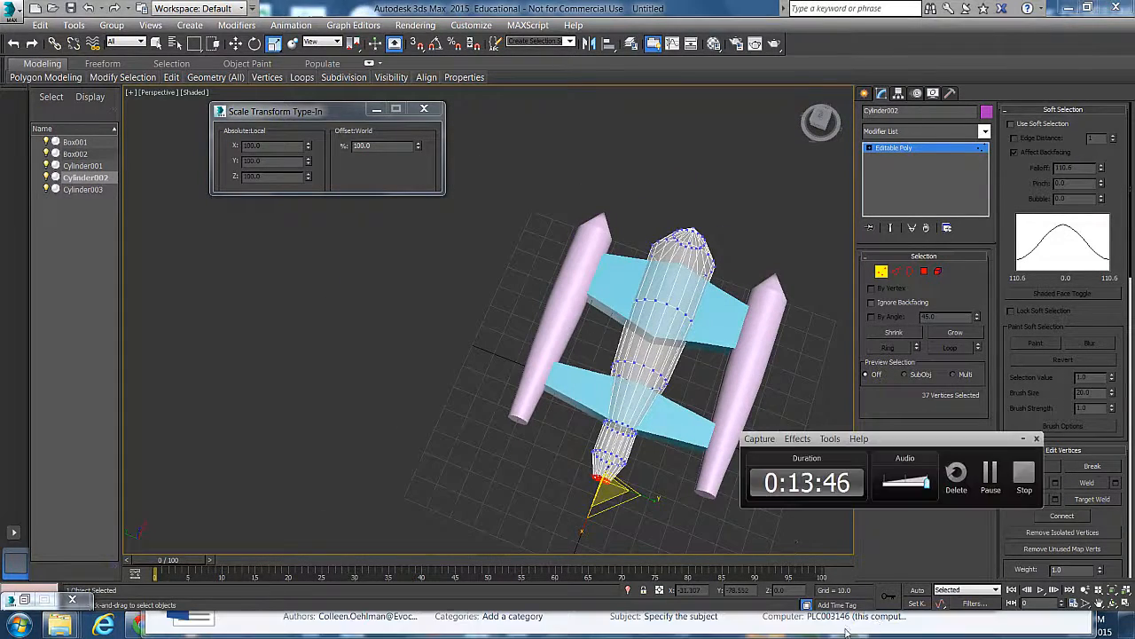
{"action": "left_click", "coordinate": [1025, 439]}
{"action": "middle_click_drag", "start_coordinate": [625, 317], "coordinate": [681, 330], "text": "alt"}
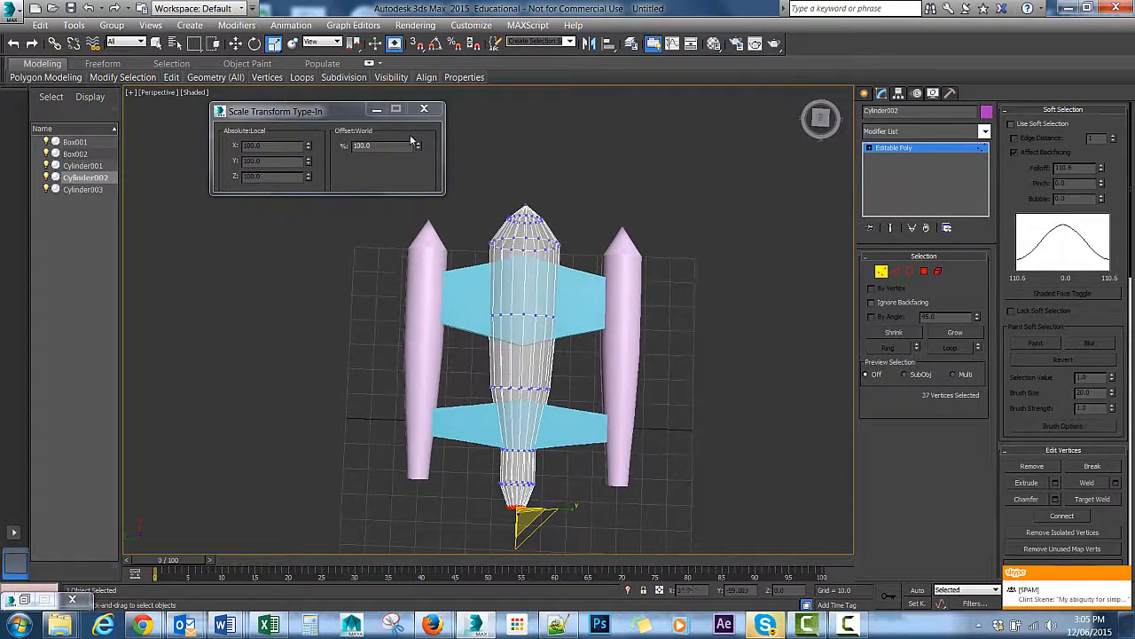
- Minimise the Scale Transform Type-In window
{"action": "left_click", "coordinate": [377, 108]}
{"action": "middle_click_drag", "start_coordinate": [496, 355], "coordinate": [471, 369], "text": "alt"}
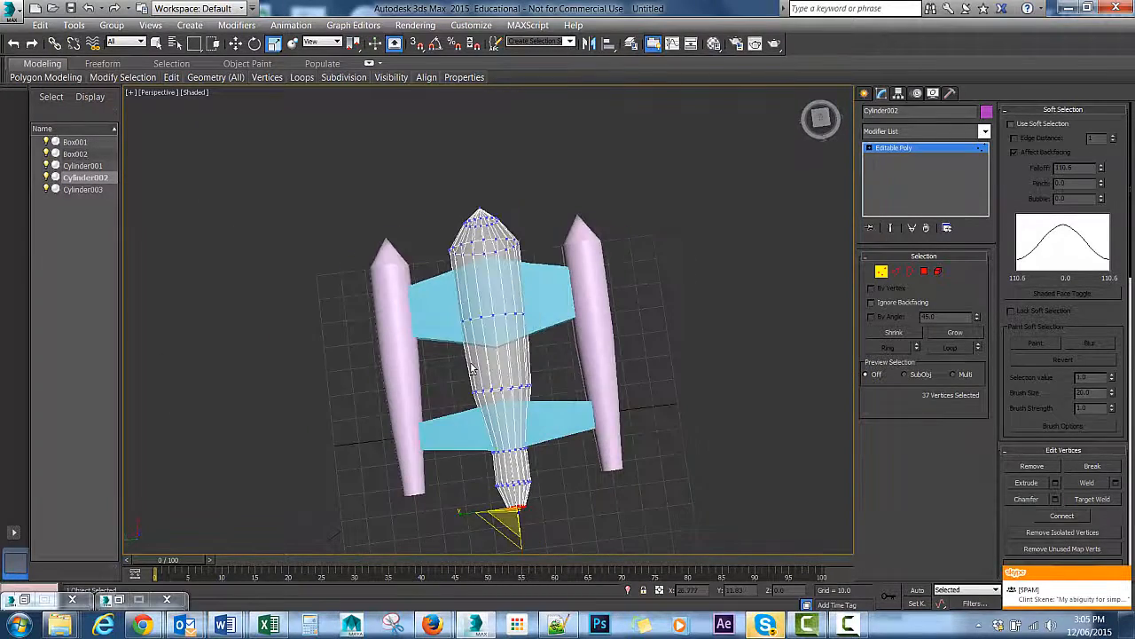
{"action": "middle_click_drag", "start_coordinate": [578, 364], "coordinate": [897, 310], "text": "alt"}
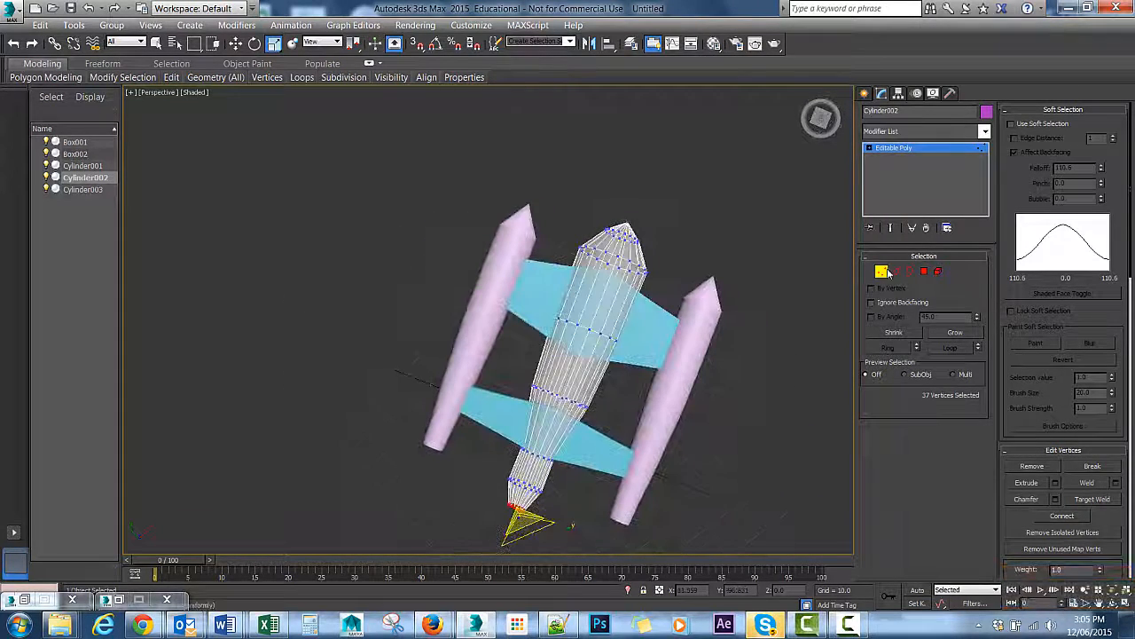
- Leave vertex editing and turn off see-through display on the central body
{"action": "left_click", "coordinate": [882, 272]}
{"action": "left_click", "coordinate": [779, 262]}
{"action": "middle_click_drag", "start_coordinate": [779, 261], "coordinate": [682, 329], "text": "alt"}
{"action": "left_click", "coordinate": [546, 329]}
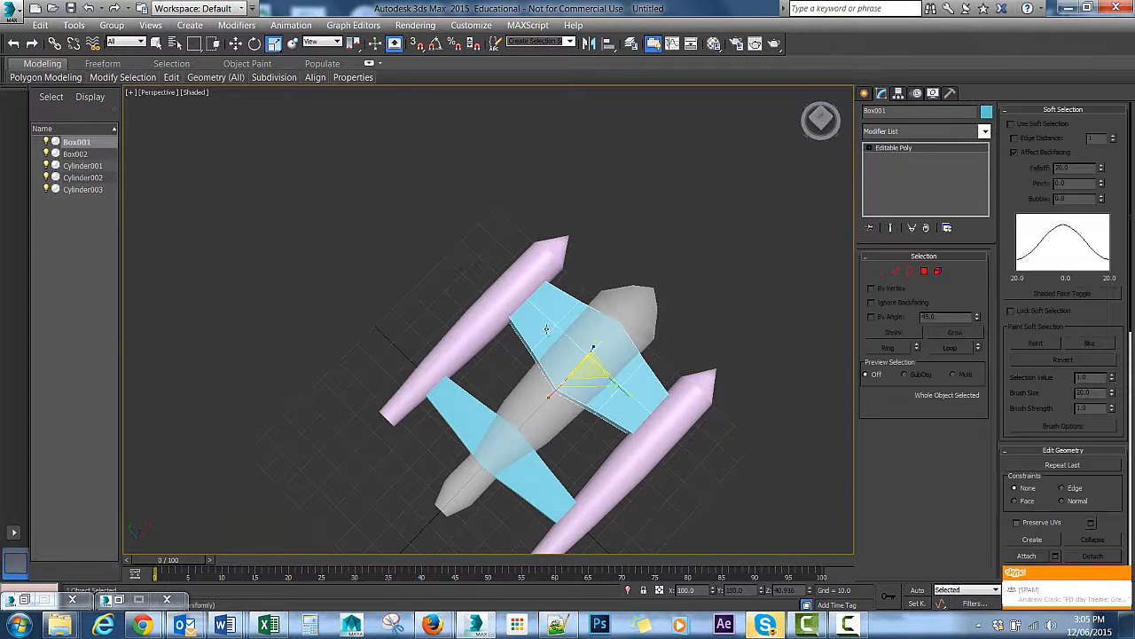
{"action": "left_click", "coordinate": [621, 314]}
{"action": "key", "text": "alt+x"}
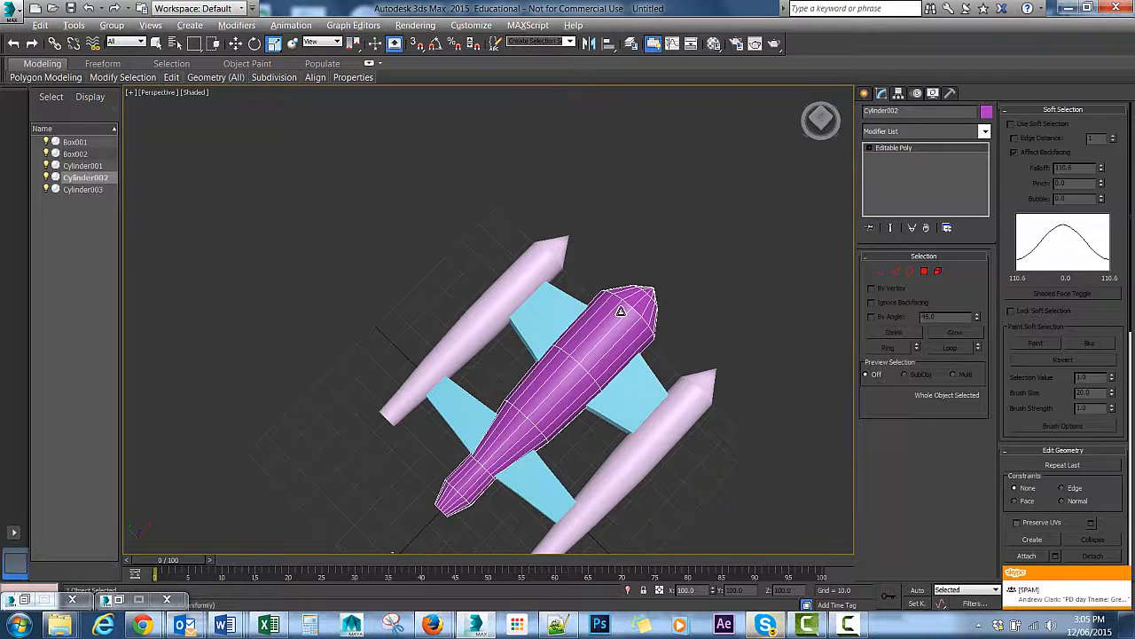
- Examine the whole ship from above and at an angle to check its proportions and symmetry
{"action": "middle_click_drag", "start_coordinate": [646, 335], "coordinate": [689, 329], "text": "alt"}
{"action": "scroll", "coordinate": [709, 366], "scroll_direction": "down", "scroll_amount": 3}
{"action": "middle_click_drag", "start_coordinate": [618, 340], "coordinate": [566, 329], "text": "alt"}
{"action": "scroll", "coordinate": [612, 339], "scroll_direction": "up", "scroll_amount": 5}
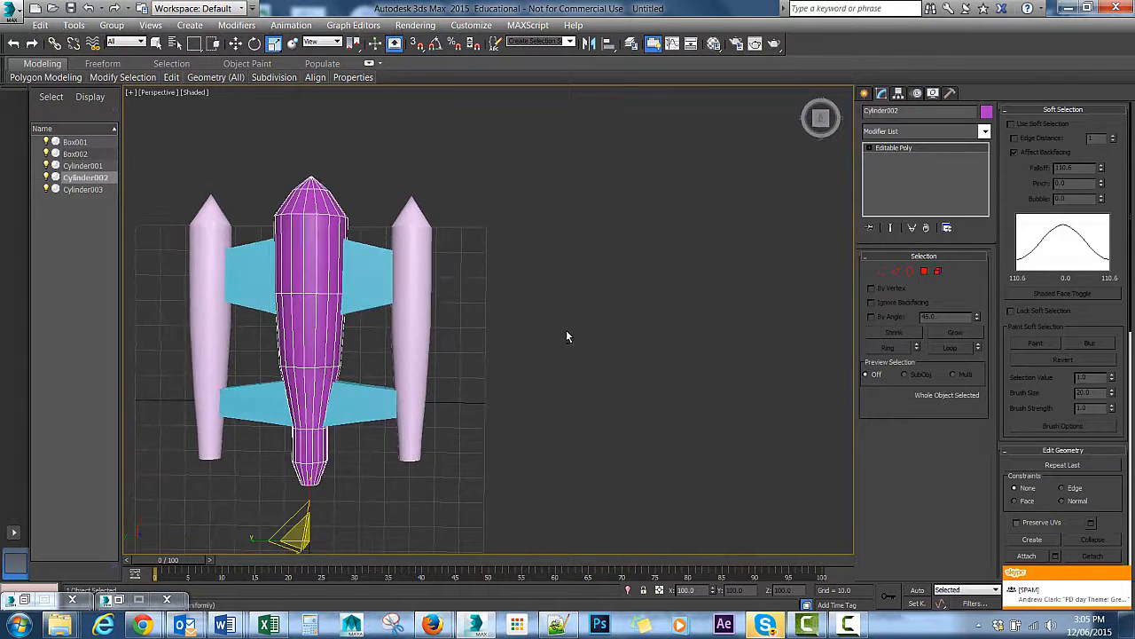
{"action": "middle_click_drag", "start_coordinate": [487, 300], "coordinate": [613, 309]}
{"action": "middle_click_drag", "start_coordinate": [498, 251], "coordinate": [422, 344], "text": "alt"}
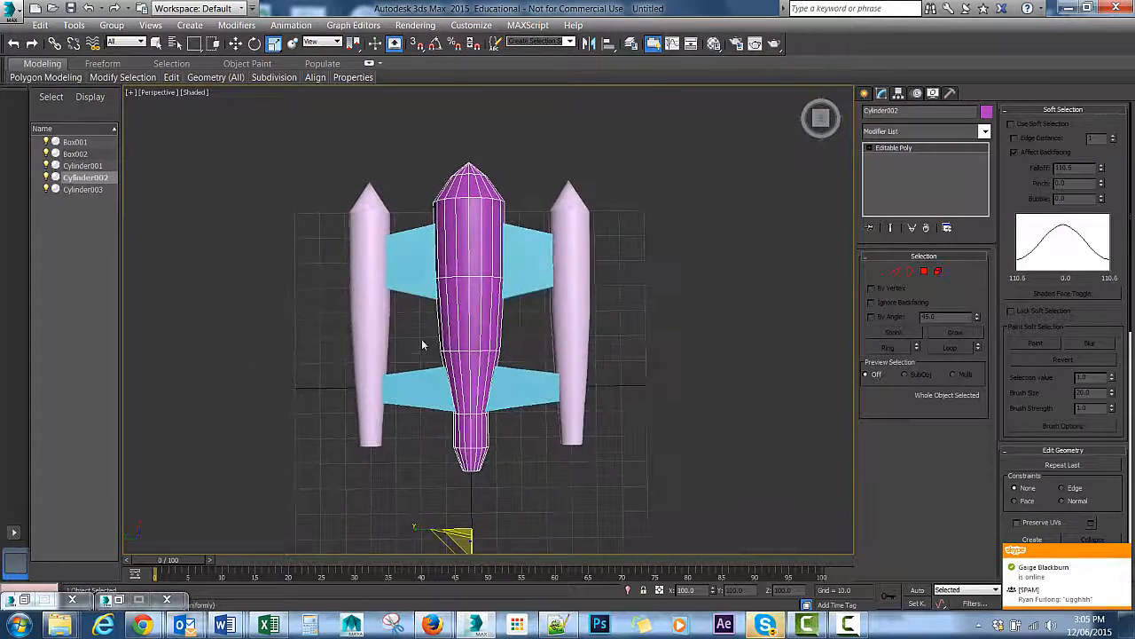
{"action": "middle_click_drag", "start_coordinate": [474, 290], "coordinate": [461, 263], "text": "alt"}
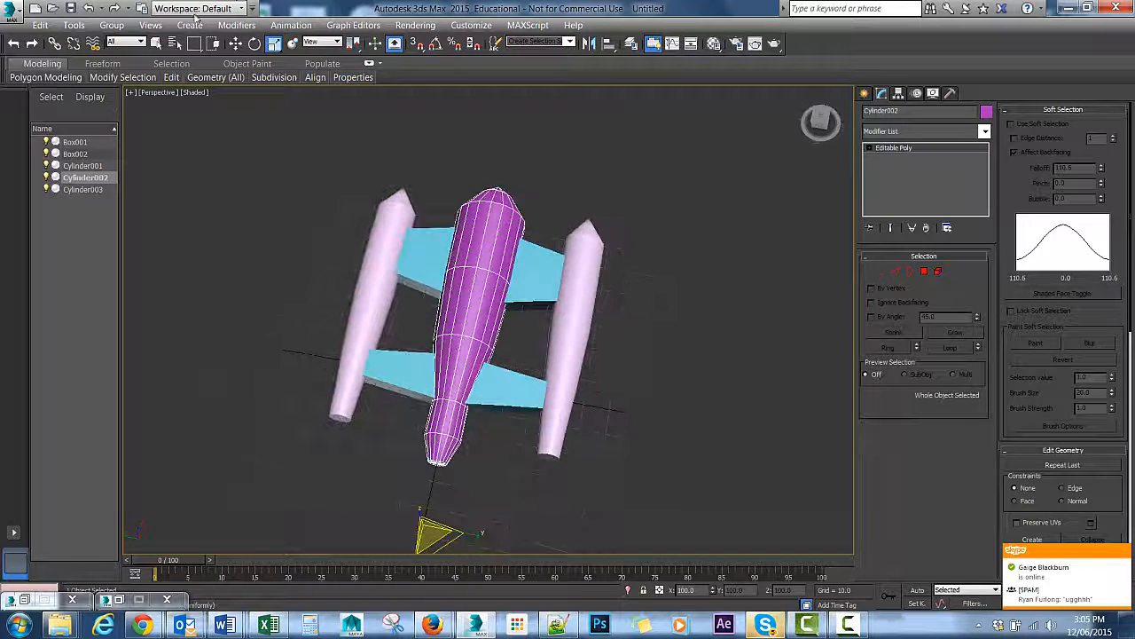
{"action": "left_click", "coordinate": [192, 24]}
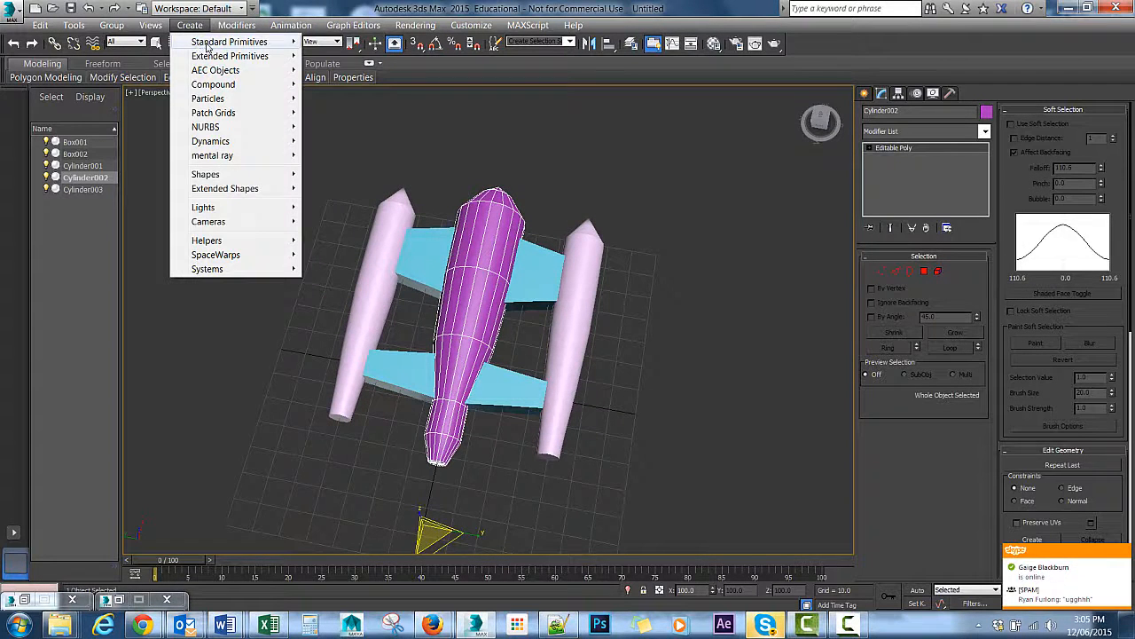
{"action": "mouse_move", "coordinate": [293, 49]}
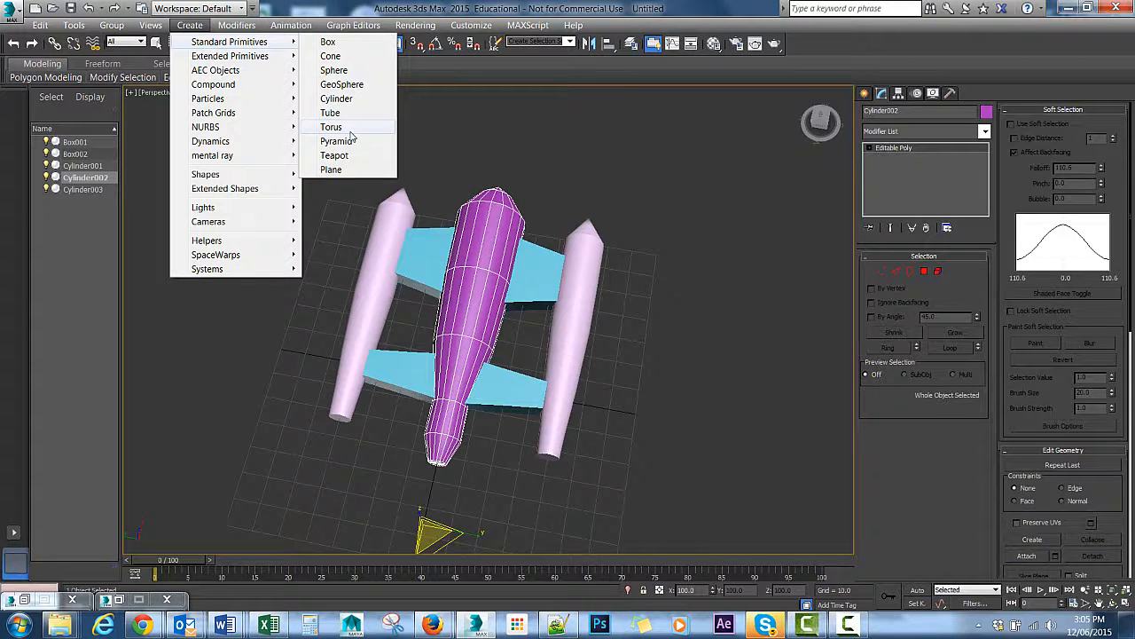
{"action": "left_click", "coordinate": [342, 59]}
{"action": "mouse_move", "coordinate": [417, 151]}
{"action": "middle_mouse_down", "text": "alt"}
{"action": "mouse_move", "coordinate": [477, 195]}
{"action": "mouse_move", "coordinate": [426, 157]}
{"action": "middle_mouse_up", "text": "alt"}
{"action": "left_click_drag", "start_coordinate": [416, 155], "coordinate": [516, 165]}
{"action": "left_click", "coordinate": [473, 143]}
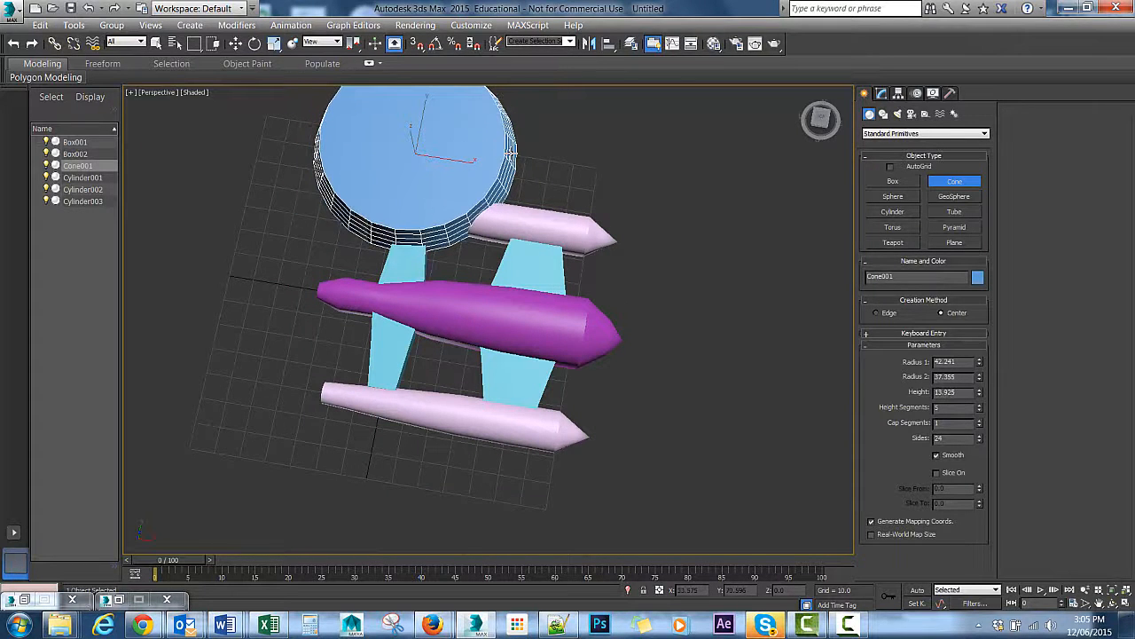
{"action": "right_click", "coordinate": [623, 208]}
- Create a thin upright box beyond one side cylinder, about 6 long, 42 wide and 37 high
{"action": "left_click", "coordinate": [201, 25]}
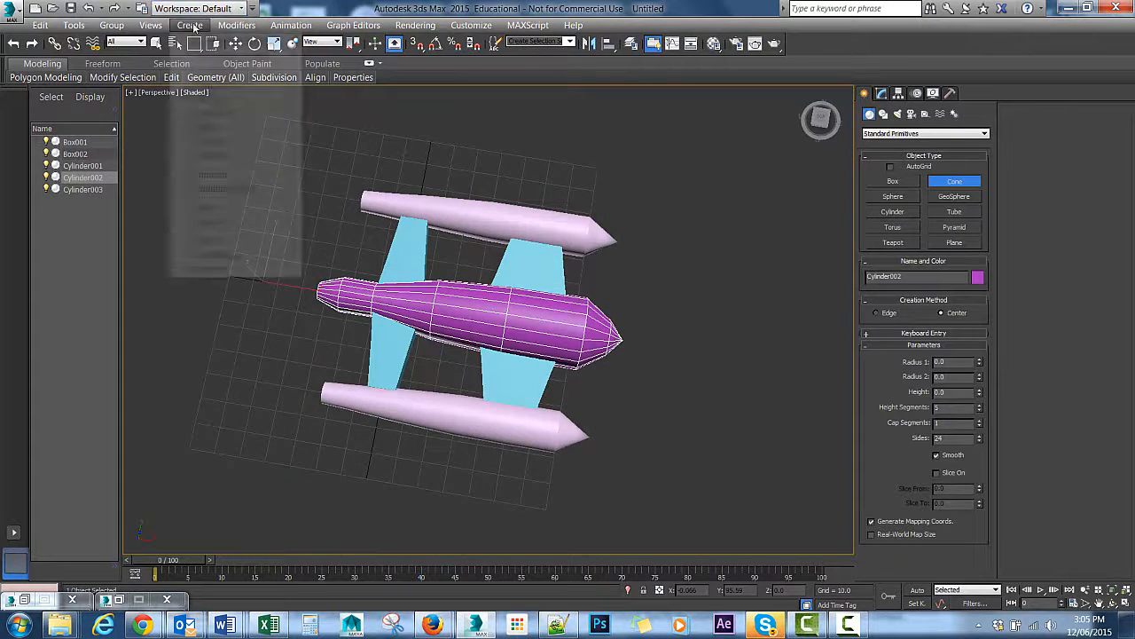
{"action": "mouse_move", "coordinate": [288, 46]}
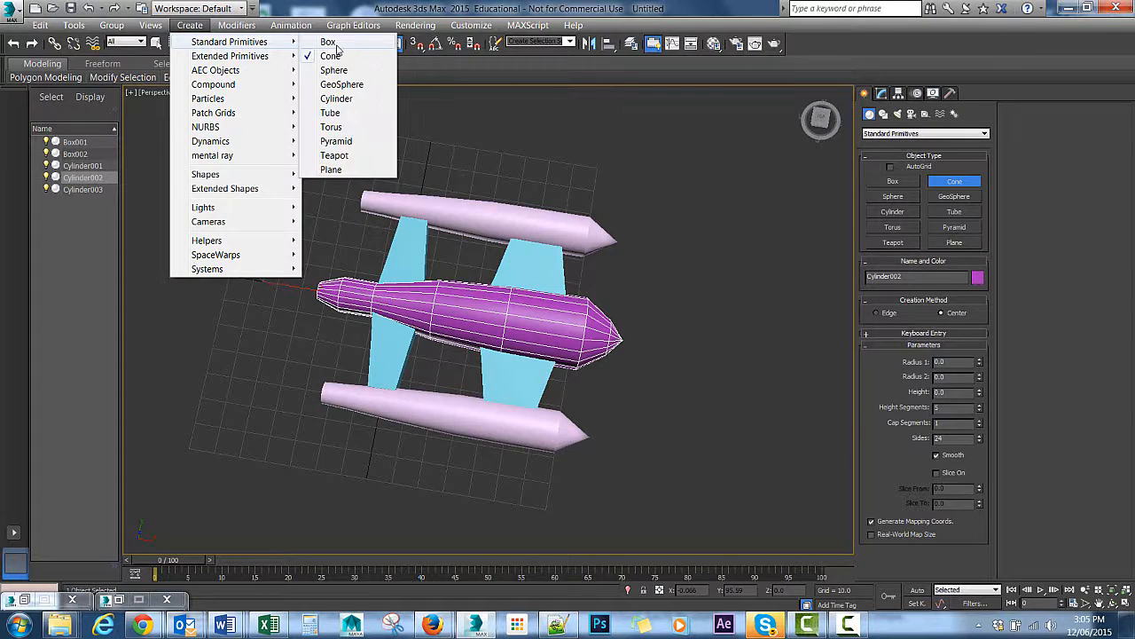
{"action": "left_click", "coordinate": [330, 44]}
{"action": "middle_click_drag", "start_coordinate": [527, 195], "coordinate": [544, 196], "text": "alt"}
{"action": "left_click_drag", "start_coordinate": [414, 167], "coordinate": [520, 175]}
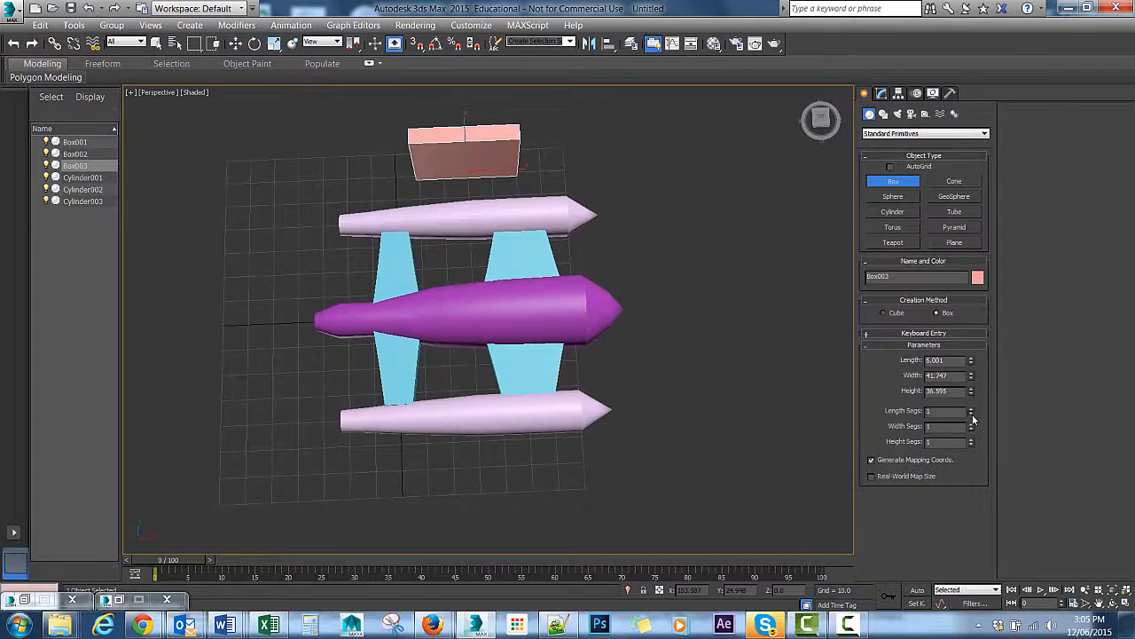
{"action": "mouse_move", "coordinate": [431, 164]}
{"action": "middle_mouse_down", "text": "alt"}
{"action": "mouse_move", "coordinate": [431, 71]}
{"action": "mouse_move", "coordinate": [425, 118]}
{"action": "mouse_move", "coordinate": [435, 140]}
{"action": "mouse_move", "coordinate": [428, 130]}
{"action": "mouse_move", "coordinate": [424, 144]}
{"action": "middle_mouse_up", "text": "alt"}
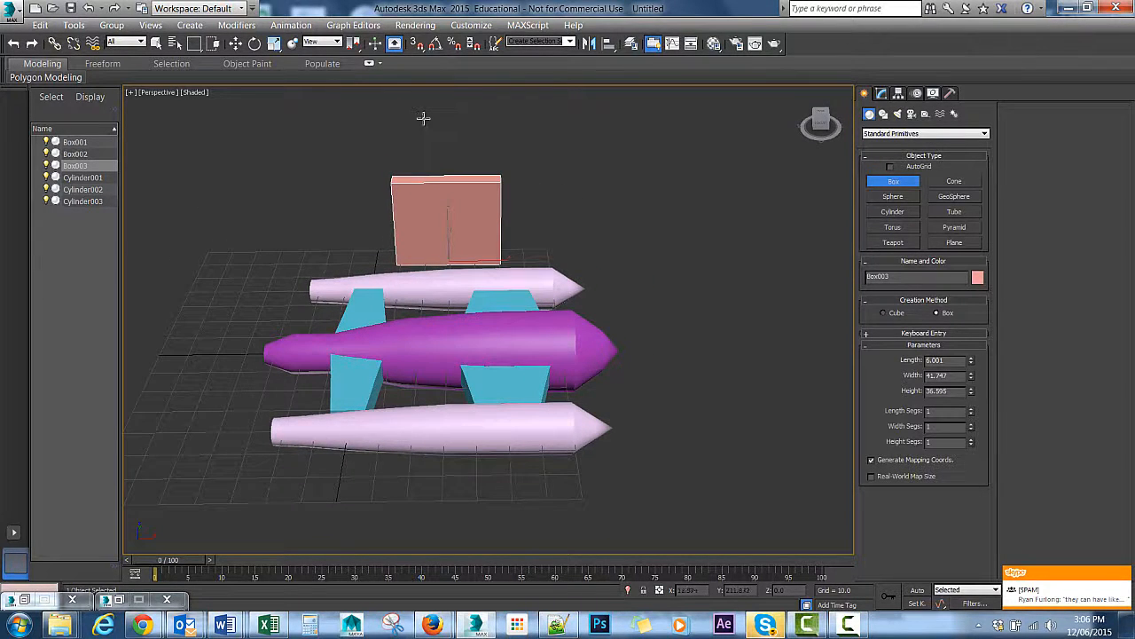
{"action": "right_click", "coordinate": [471, 213]}
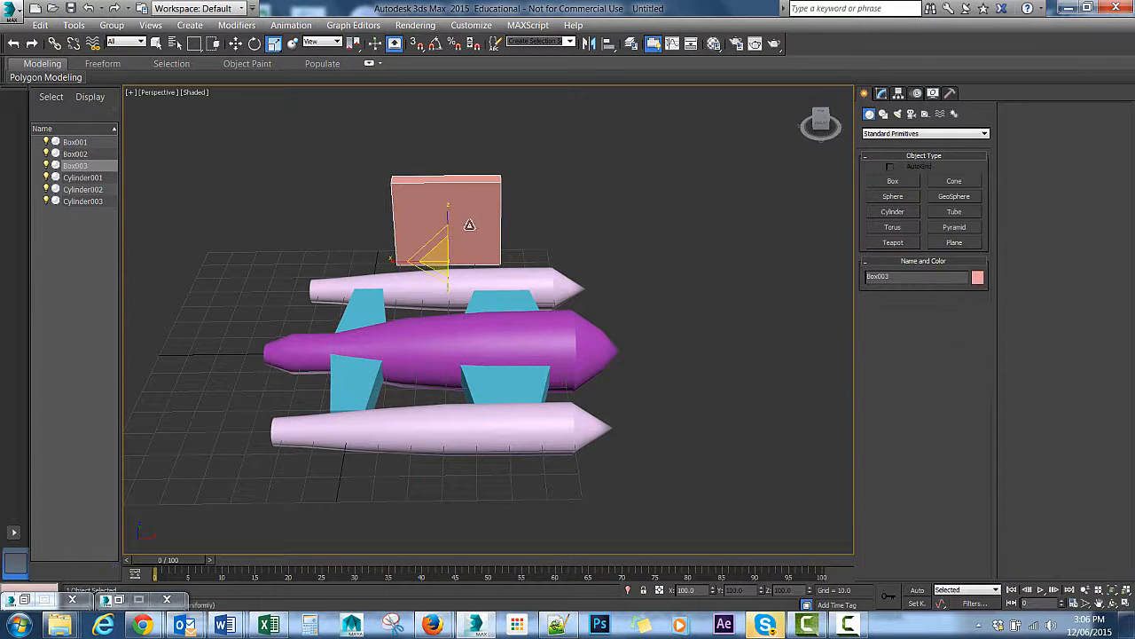
- Convert the new upright box to an Editable Poly
{"action": "right_click", "coordinate": [476, 224]}
{"action": "mouse_move", "coordinate": [537, 380]}
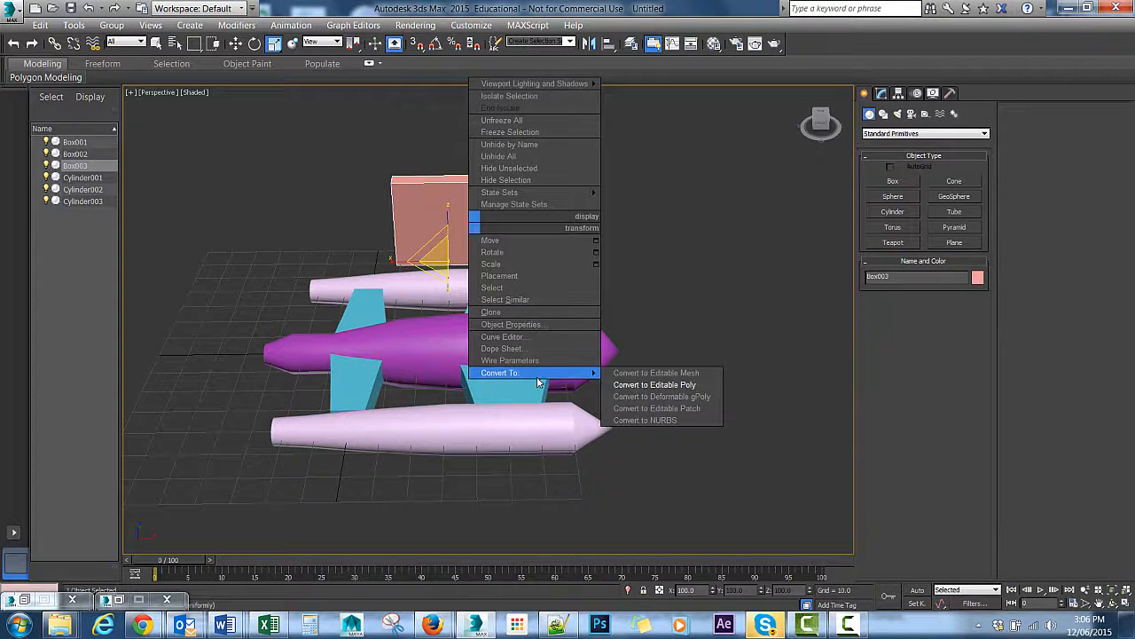
{"action": "left_click", "coordinate": [634, 384]}
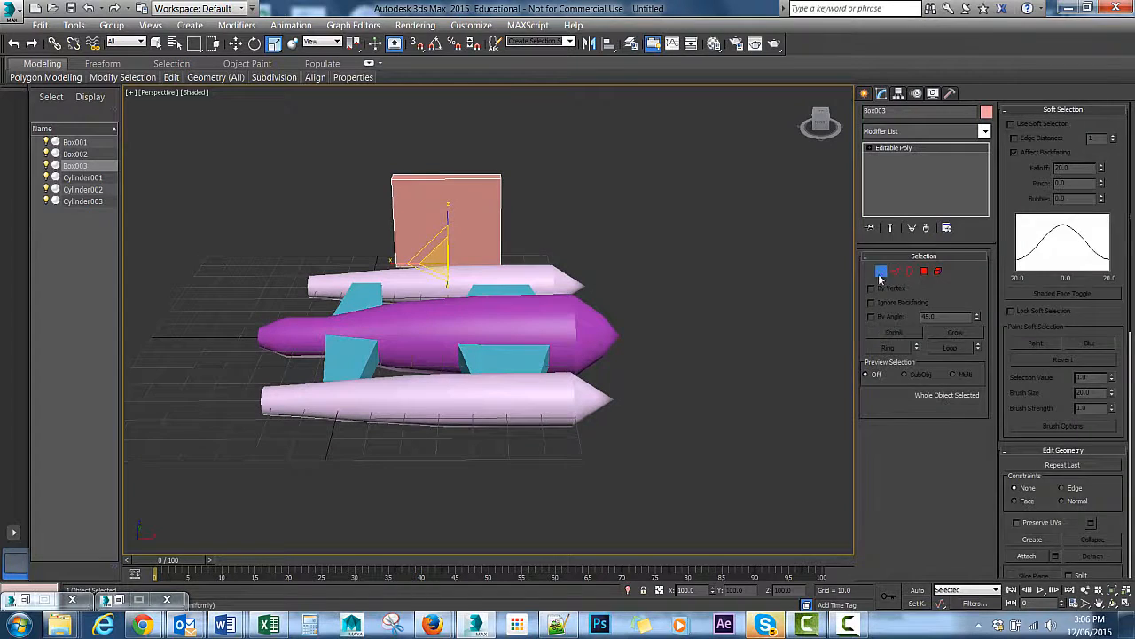
- In vertex editing, select the upright box's four top vertices and scale them uniformly to about half to form a tapered fin
{"action": "left_click", "coordinate": [880, 273]}
{"action": "left_click_drag", "start_coordinate": [619, 224], "coordinate": [619, 223]}
{"action": "middle_click_drag", "start_coordinate": [619, 223], "coordinate": [473, 168], "text": "alt"}
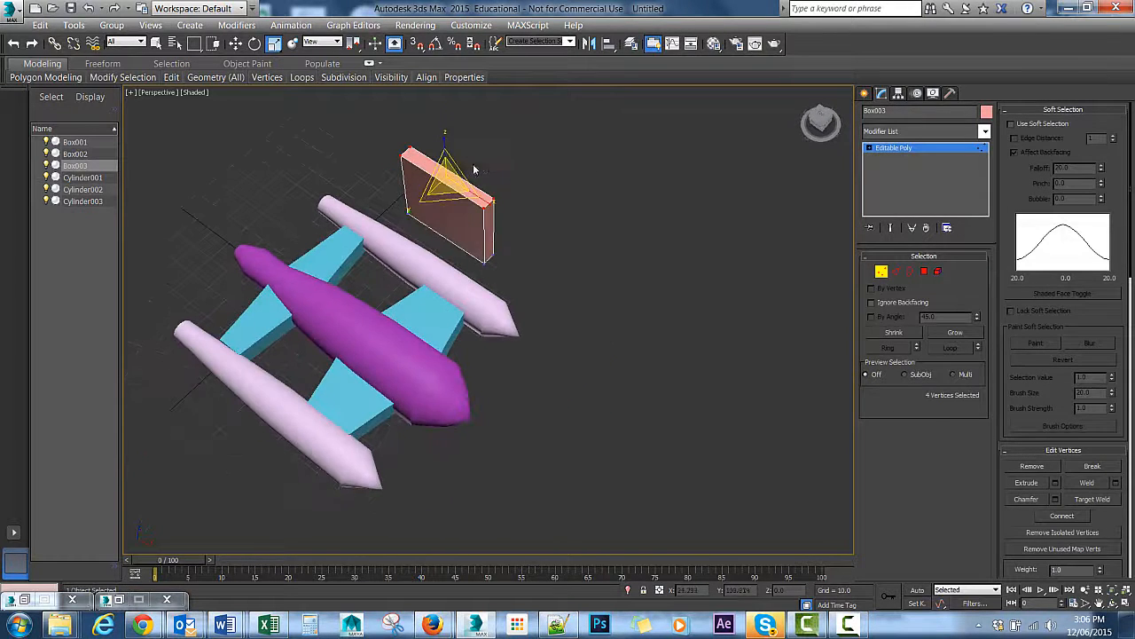
{"action": "left_click_drag", "start_coordinate": [432, 166], "coordinate": [479, 210]}
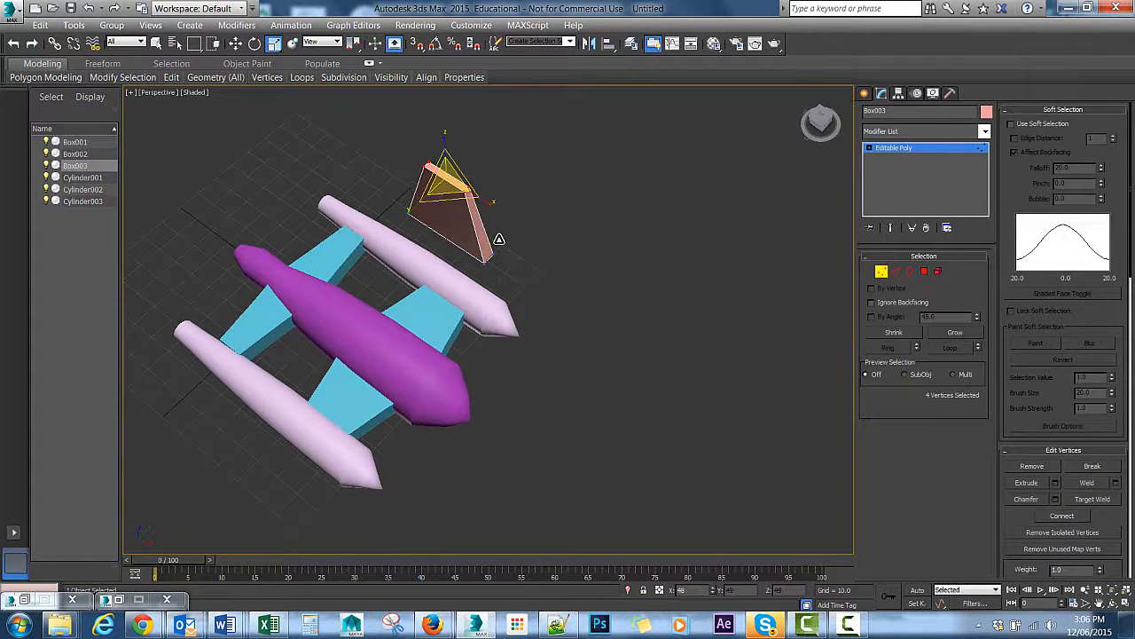
{"action": "middle_click_drag", "start_coordinate": [498, 240], "coordinate": [644, 156], "text": "alt"}
- Move the fin's top vertices about 14.6 along Y, away from the ship, so that the fin leans outward
{"action": "key", "text": "w"}
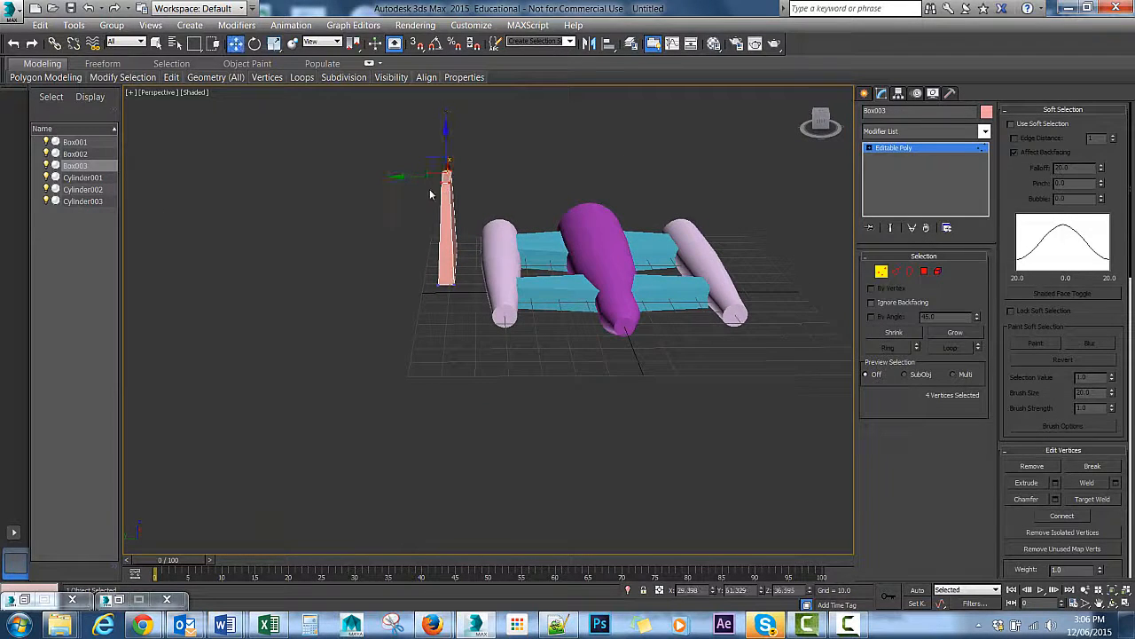
{"action": "left_click_drag", "start_coordinate": [398, 176], "coordinate": [362, 183]}
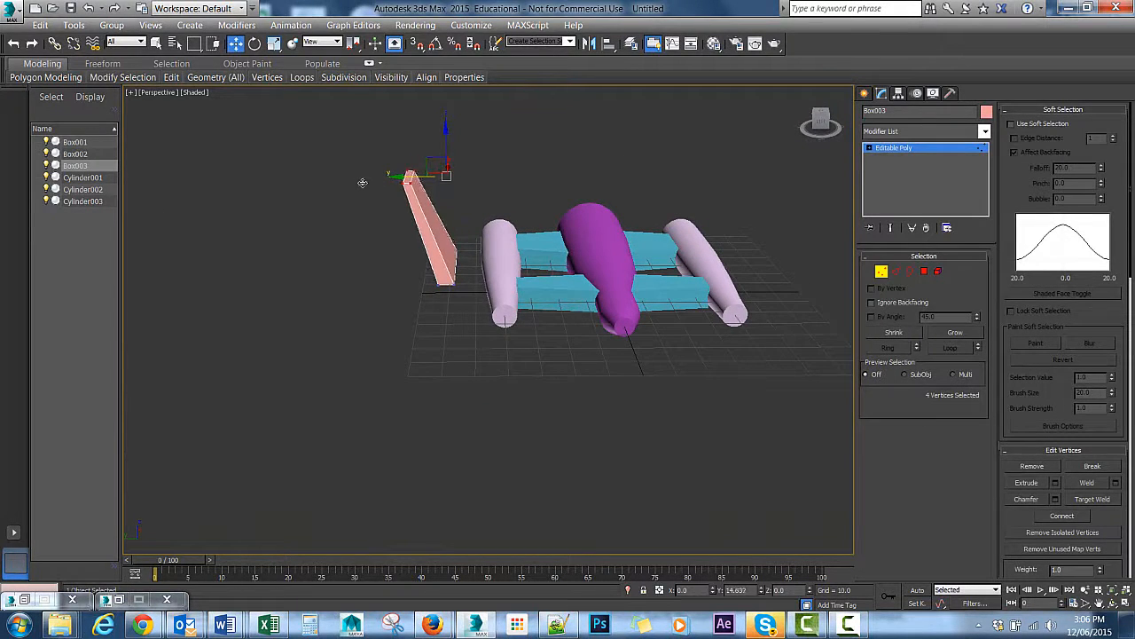
{"action": "middle_click_drag", "start_coordinate": [363, 182], "coordinate": [401, 175], "text": "alt"}
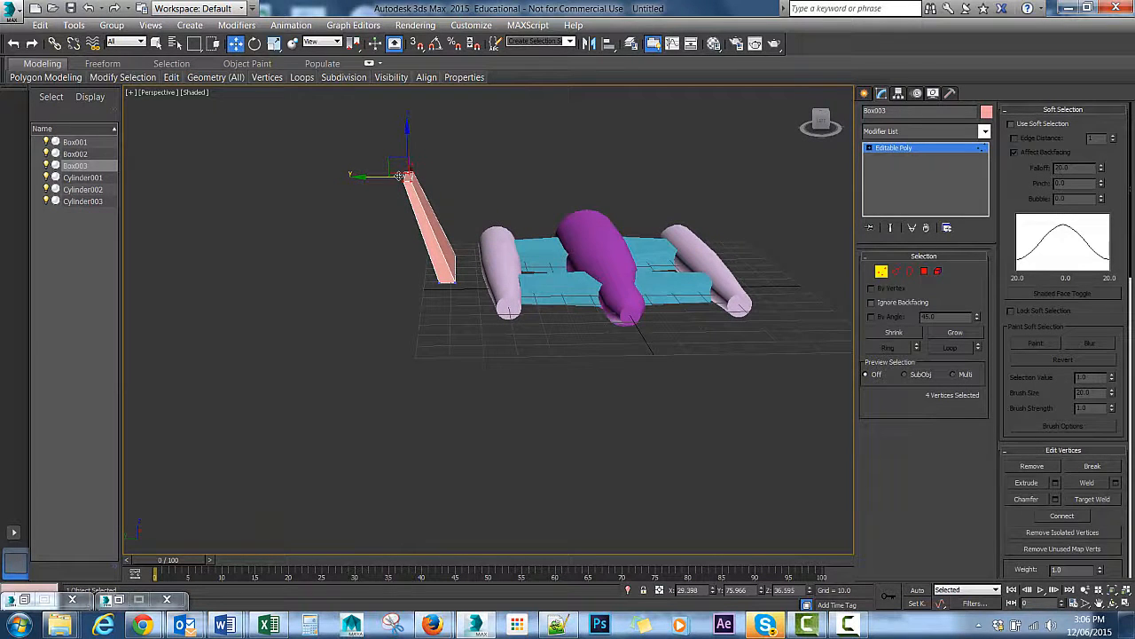
- Rotate the fin's top vertices about 25 degrees around the X axis and leave vertex editing
{"action": "key", "text": "e"}
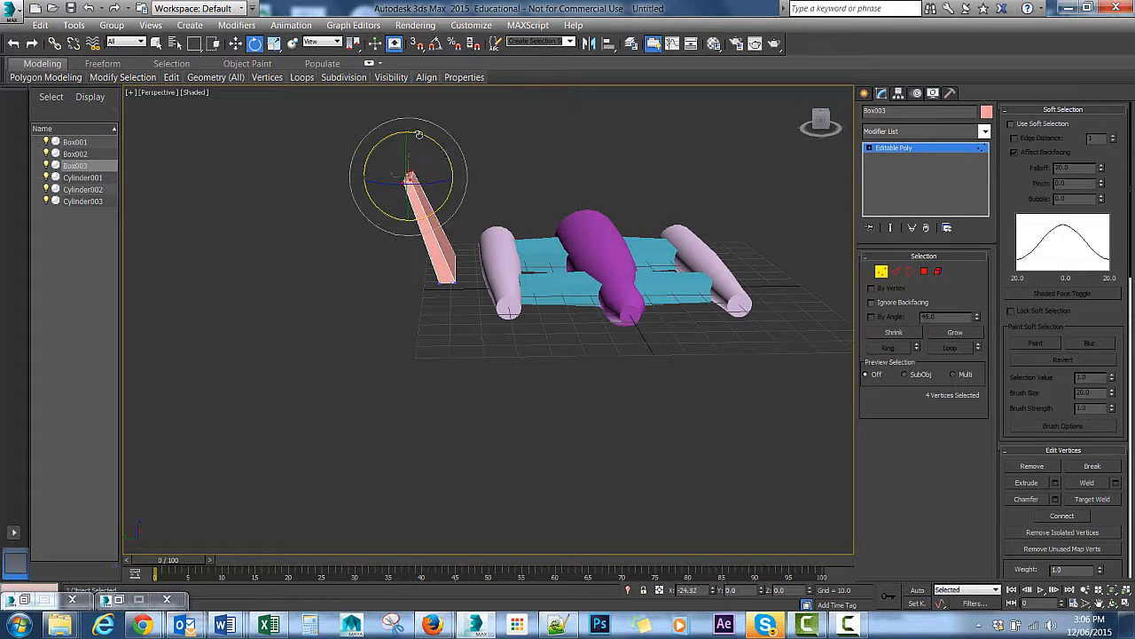
{"action": "middle_click_drag", "start_coordinate": [420, 134], "coordinate": [485, 190], "text": "alt"}
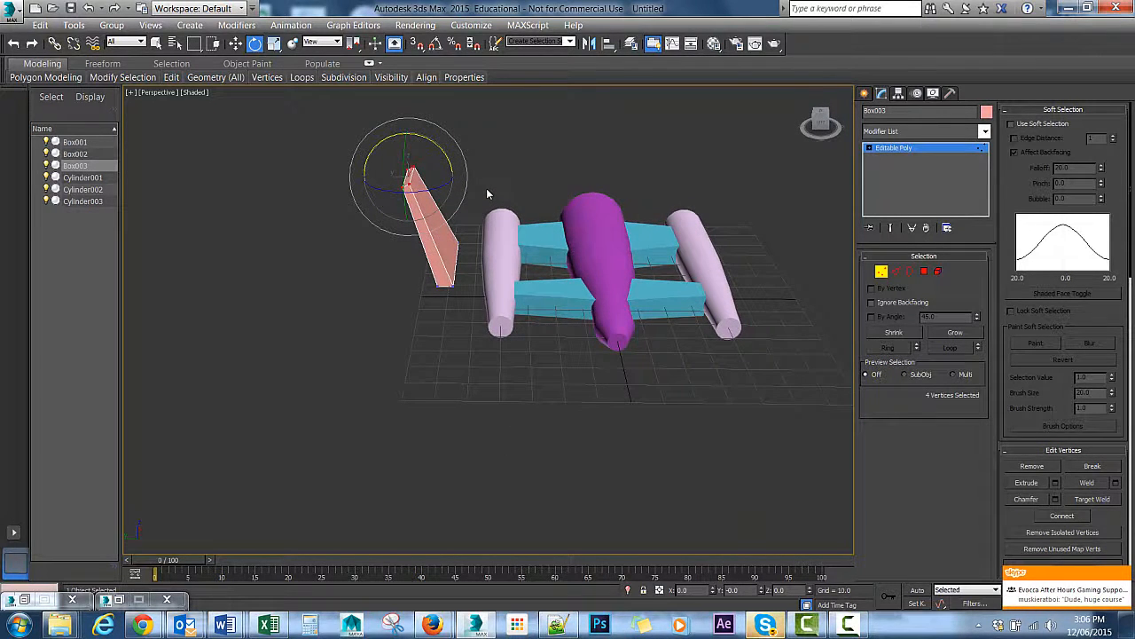
{"action": "left_click", "coordinate": [882, 273]}
- With snapping on, move the whole fin onto the rear of the adjacent side cylinder, at X 0, Y 40
{"action": "middle_click_drag", "start_coordinate": [621, 232], "coordinate": [613, 185], "text": "alt"}
{"action": "key", "text": "w"}
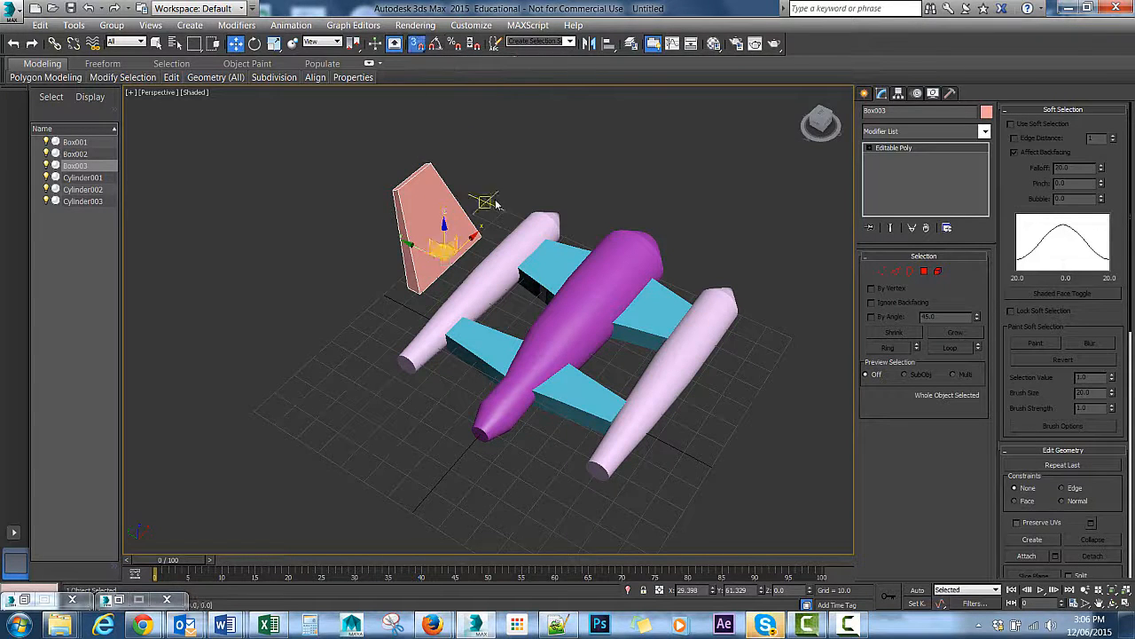
{"action": "middle_click_drag", "start_coordinate": [495, 204], "coordinate": [408, 232], "text": "alt"}
{"action": "left_click_drag", "start_coordinate": [406, 245], "coordinate": [459, 331]}
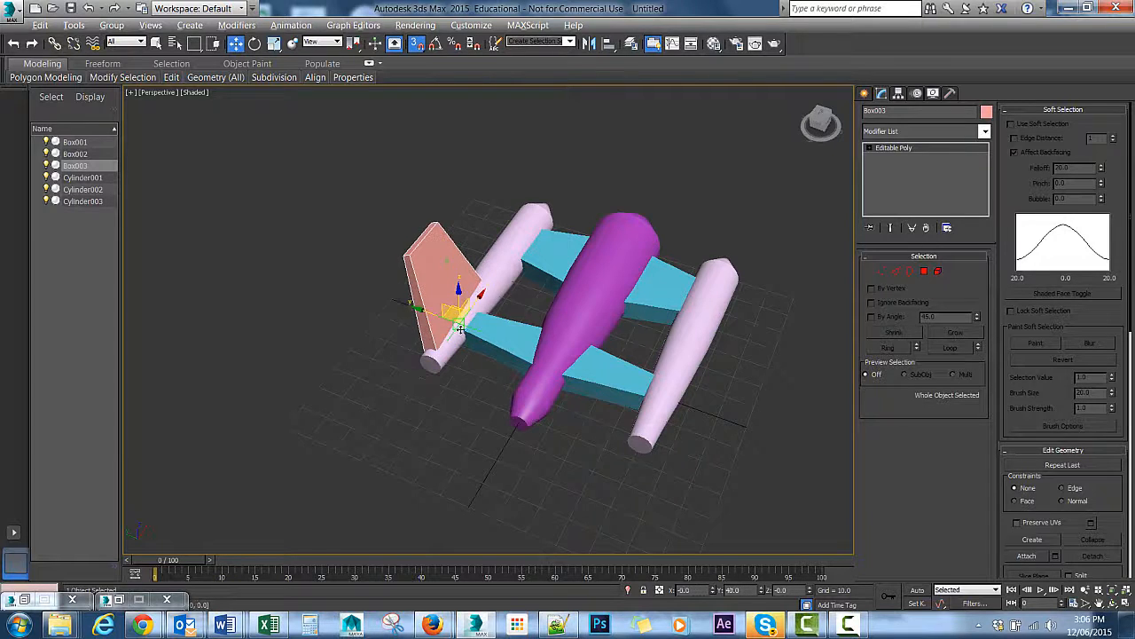
- Clone the fin once as a copy onto the opposite side cylinder, at Y -40
{"action": "mouse_move", "coordinate": [460, 330]}
{"action": "middle_mouse_down", "text": "alt"}
{"action": "mouse_move", "coordinate": [527, 360]}
{"action": "mouse_move", "coordinate": [504, 360]}
{"action": "mouse_move", "coordinate": [577, 254]}
{"action": "mouse_move", "coordinate": [608, 234]}
{"action": "mouse_move", "coordinate": [631, 243]}
{"action": "mouse_move", "coordinate": [486, 251]}
{"action": "middle_mouse_up", "text": "alt"}
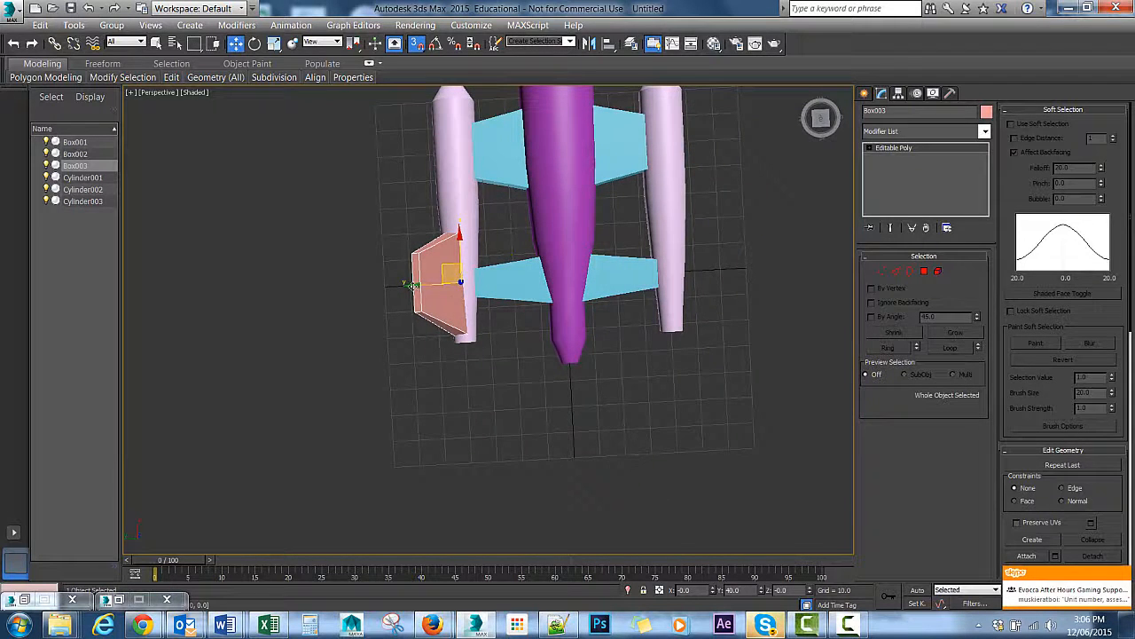
{"action": "mouse_move", "coordinate": [420, 289]}
{"action": "left_mouse_down", "text": "shift"}
{"action": "mouse_move", "coordinate": [656, 312]}
{"action": "mouse_move", "coordinate": [697, 271]}
{"action": "mouse_move", "coordinate": [667, 297]}
{"action": "mouse_move", "coordinate": [678, 281]}
{"action": "left_mouse_up", "text": "shift"}
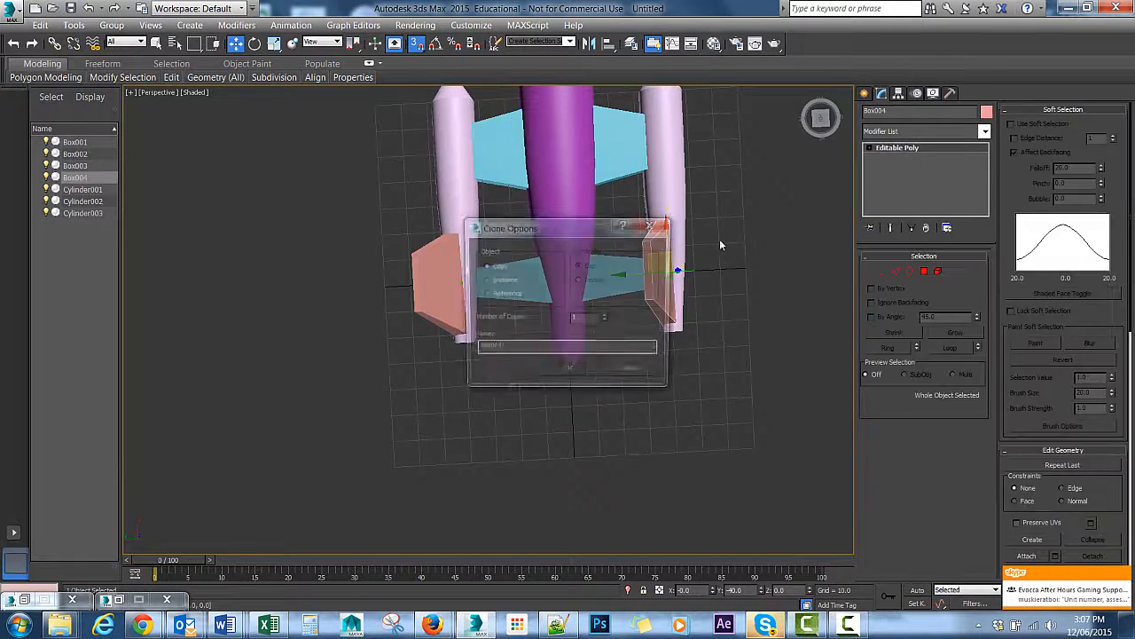
{"action": "left_click", "coordinate": [549, 374]}
{"action": "middle_click_drag", "start_coordinate": [751, 224], "coordinate": [727, 227], "text": "alt"}
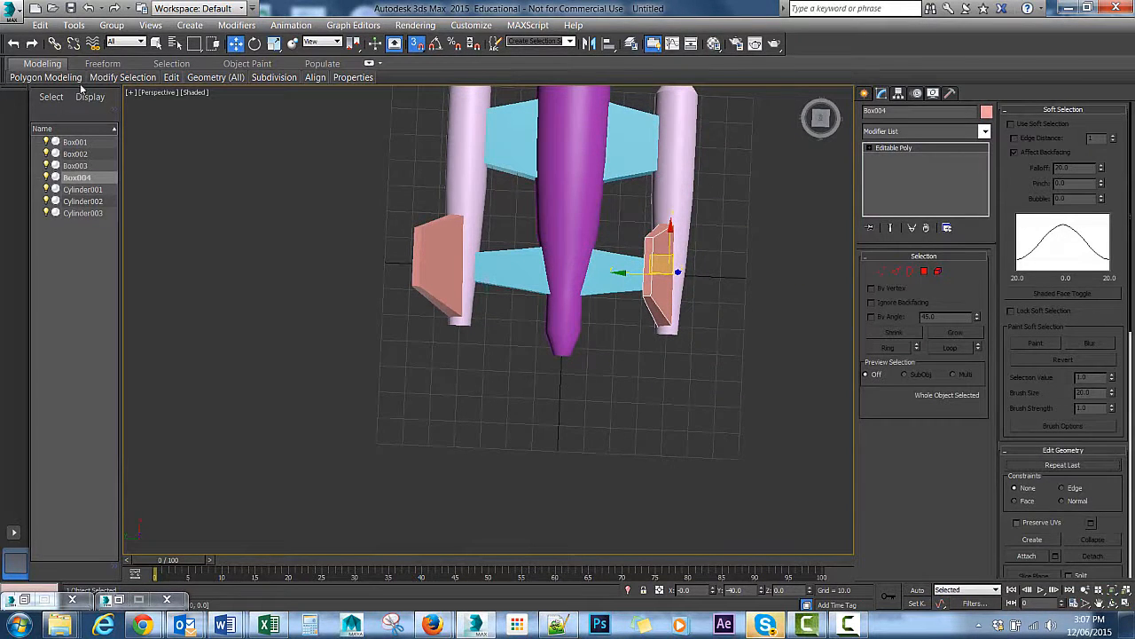
{"action": "middle_click_drag", "start_coordinate": [641, 245], "coordinate": [631, 195], "text": "alt"}
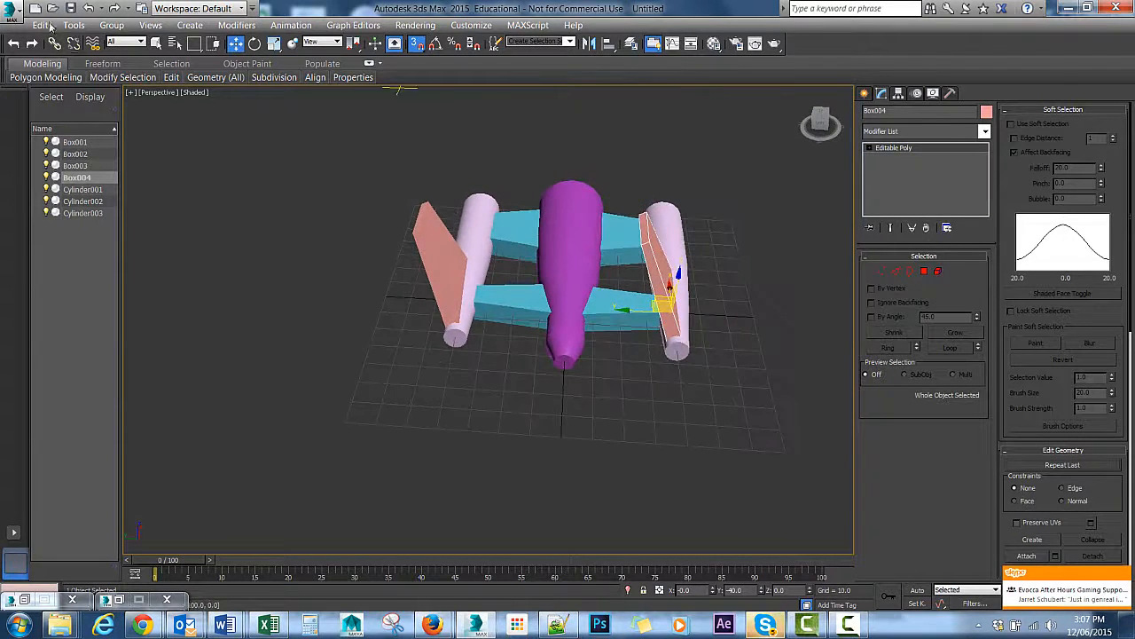
- Try to flip the copied fin by scaling it freehand along the Y axis
{"action": "left_click", "coordinate": [275, 45]}
{"action": "middle_click_drag", "start_coordinate": [642, 187], "coordinate": [638, 217], "text": "alt"}
{"action": "left_click_drag", "start_coordinate": [716, 305], "coordinate": [650, 300]}
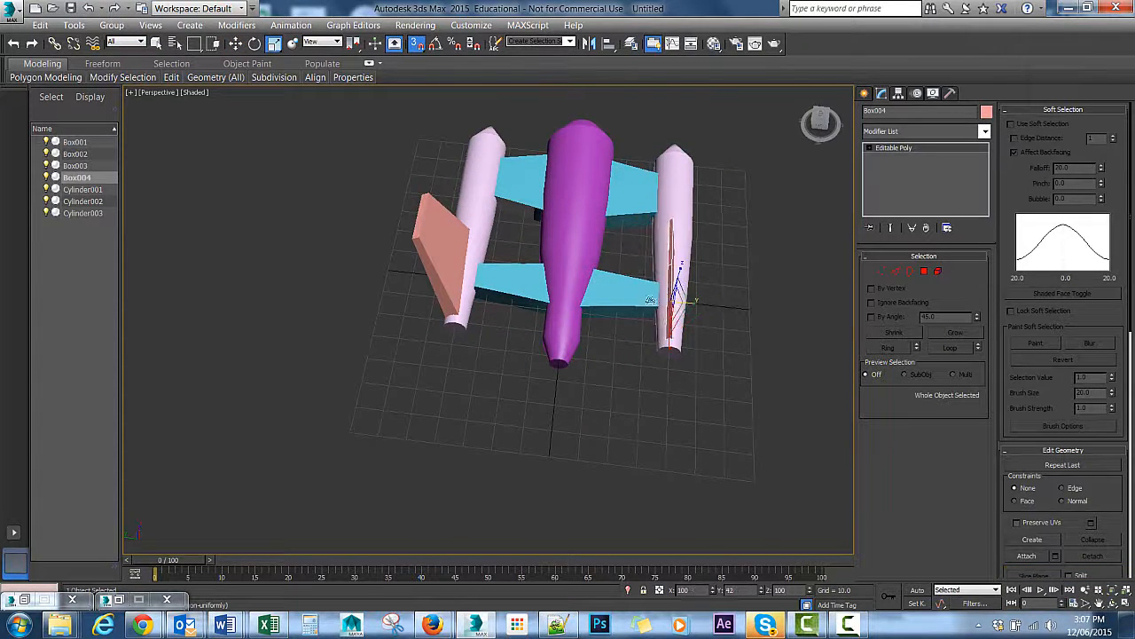
{"action": "left_click_drag", "start_coordinate": [389, 249], "coordinate": [683, 304]}
{"action": "middle_click_drag", "start_coordinate": [674, 306], "coordinate": [532, 310], "text": "alt"}
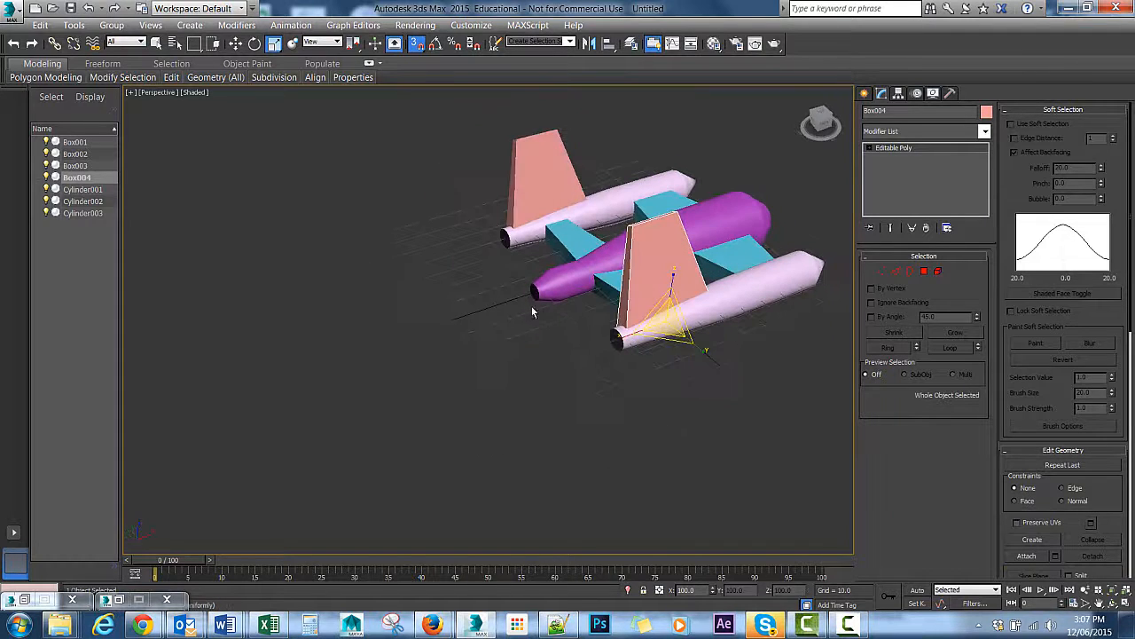
{"action": "scroll", "coordinate": [1111, 310], "scroll_direction": "down", "scroll_amount": 5}
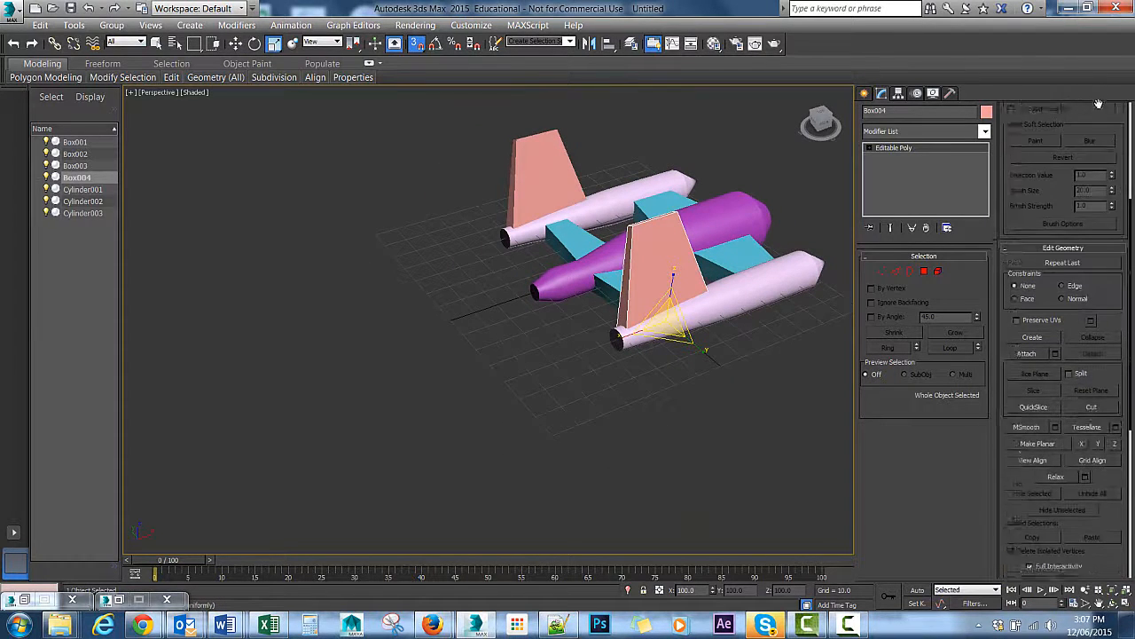
{"action": "scroll", "coordinate": [1114, 290], "scroll_direction": "up", "scroll_amount": 5}
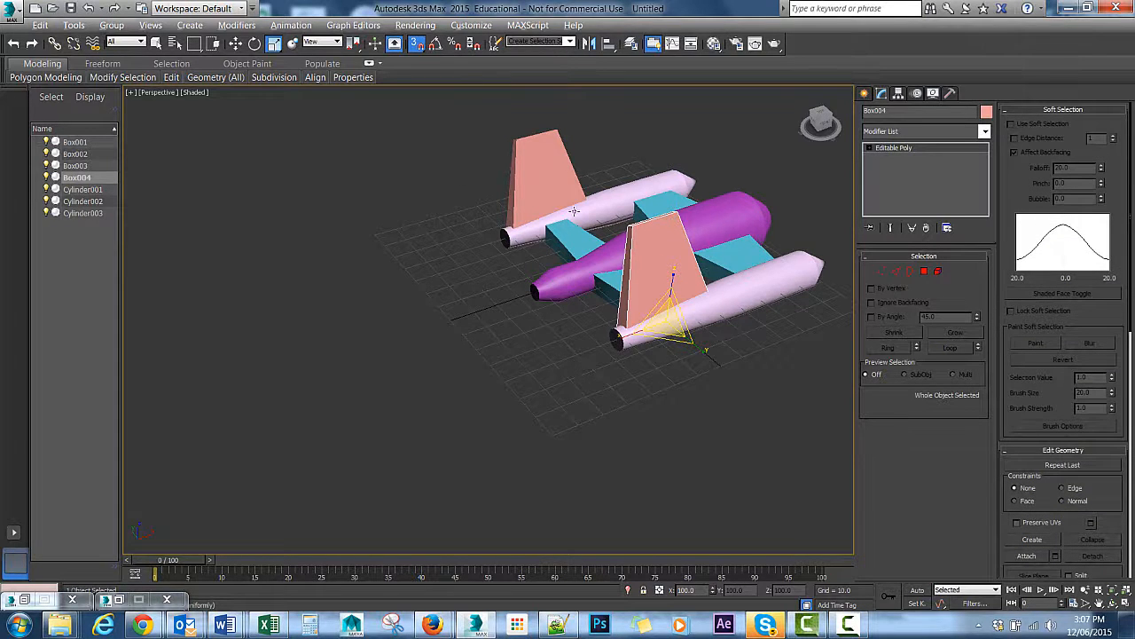
- Mirror the copied fin by setting its absolute local Y scale to -100, and clear the selection
{"action": "middle_click_drag", "start_coordinate": [574, 211], "coordinate": [371, 111], "text": "alt"}
{"action": "right_click", "coordinate": [275, 45]}
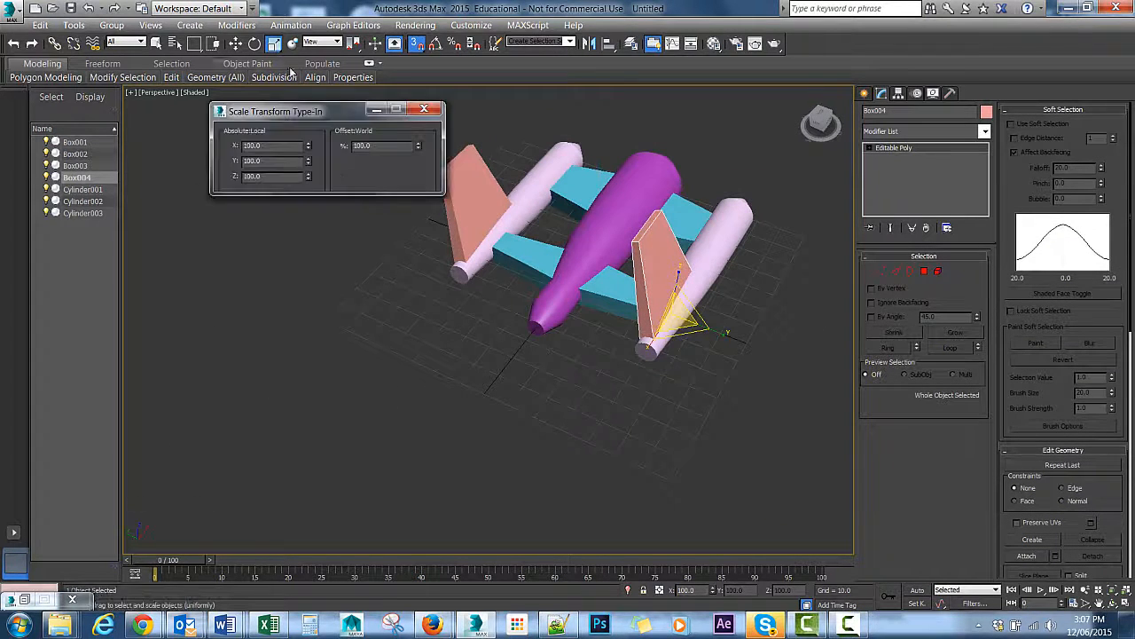
{"action": "left_click_drag", "start_coordinate": [307, 120], "coordinate": [389, 197]}
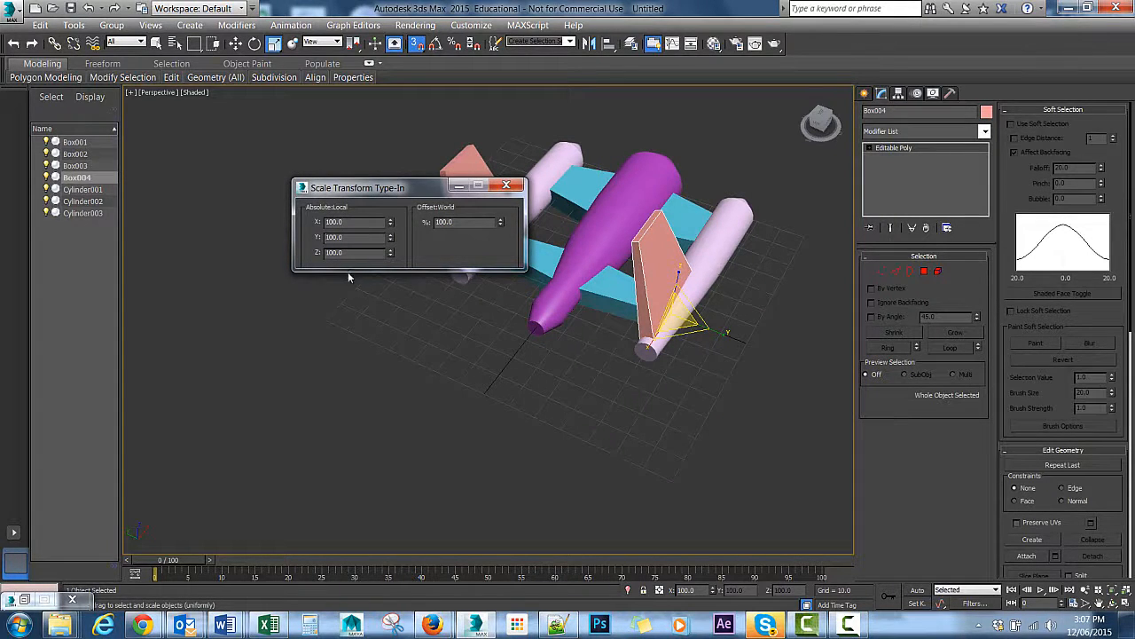
{"action": "left_click", "coordinate": [326, 237]}
{"action": "type", "text": "-"}
{"action": "key", "text": "Return"}
{"action": "middle_click_drag", "start_coordinate": [416, 315], "coordinate": [504, 309], "text": "alt"}
{"action": "left_click", "coordinate": [506, 185]}
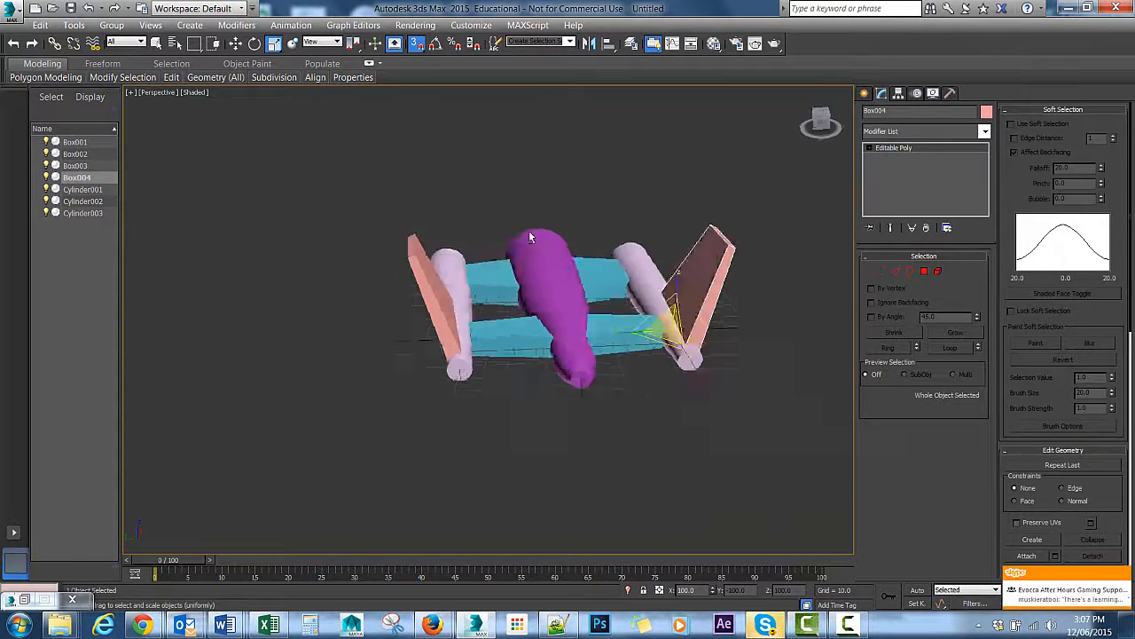
{"action": "middle_click_drag", "start_coordinate": [529, 230], "coordinate": [559, 266], "text": "alt"}
{"action": "left_click", "coordinate": [444, 236]}
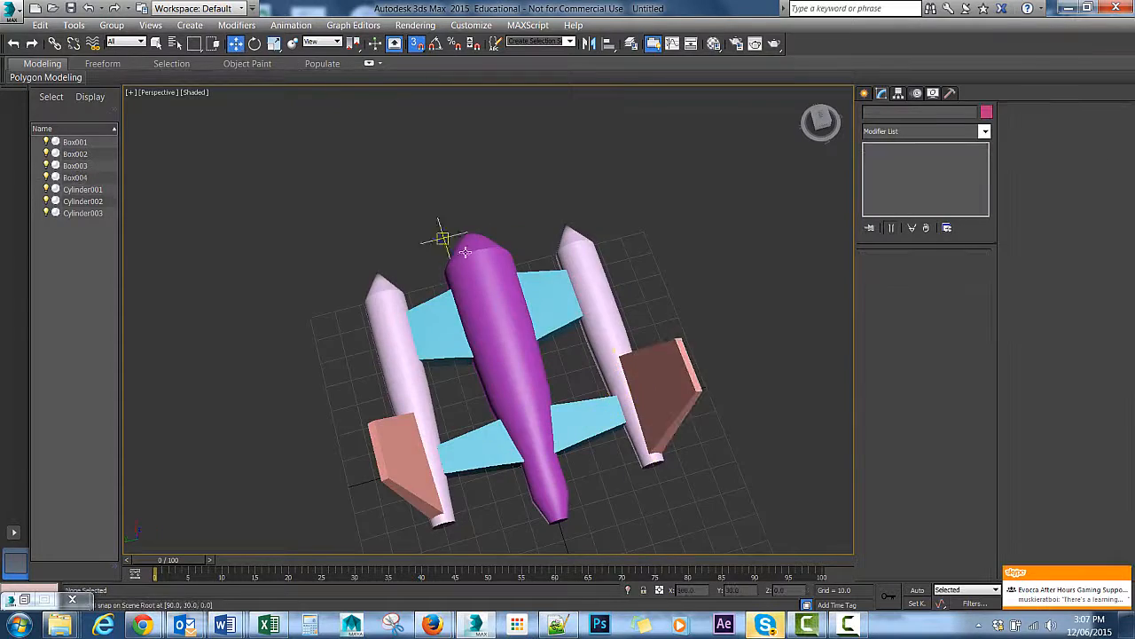
- With snapping off, create a sphere with a radius of about 13.5 beside the ship, beyond the side cylinder
{"action": "middle_click_drag", "start_coordinate": [444, 235], "coordinate": [453, 282], "text": "alt"}
{"action": "mouse_move", "coordinate": [453, 283]}
{"action": "middle_mouse_down", "text": "alt"}
{"action": "mouse_move", "coordinate": [443, 281]}
{"action": "mouse_move", "coordinate": [461, 277]}
{"action": "middle_mouse_up", "text": "alt"}
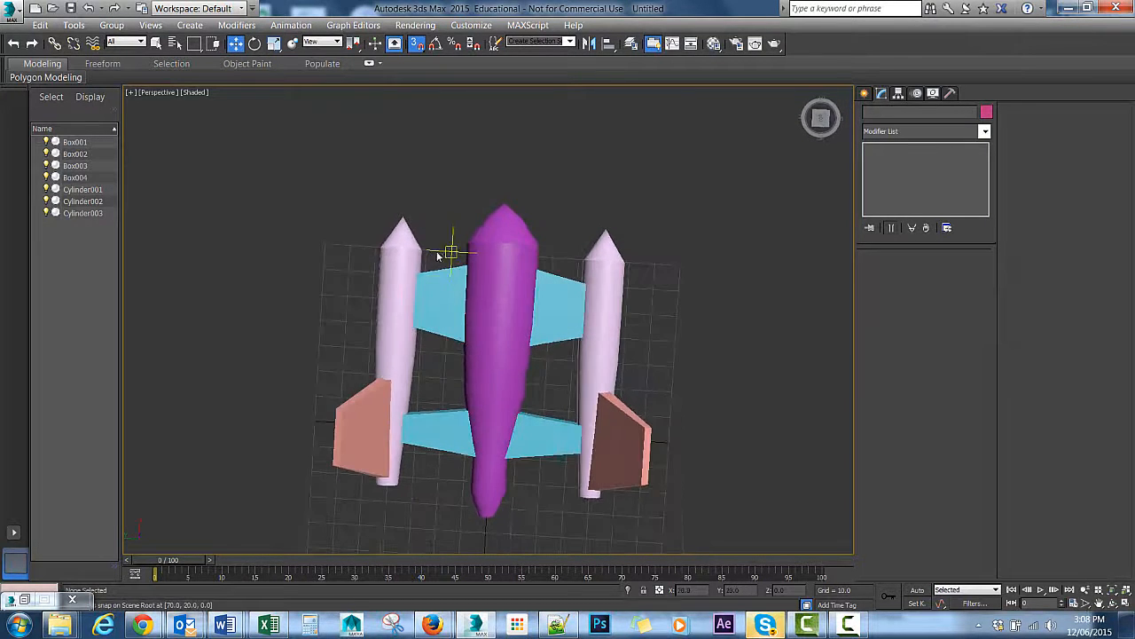
{"action": "middle_click_drag", "start_coordinate": [607, 218], "coordinate": [570, 205], "text": "alt"}
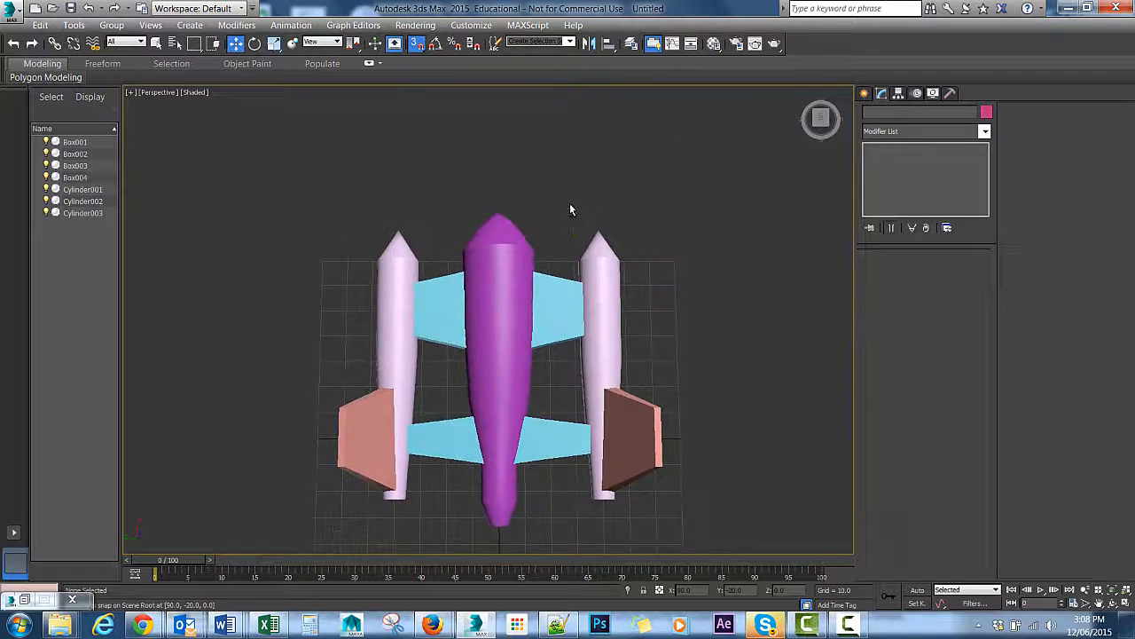
{"action": "left_click", "coordinate": [183, 25]}
{"action": "mouse_move", "coordinate": [258, 41]}
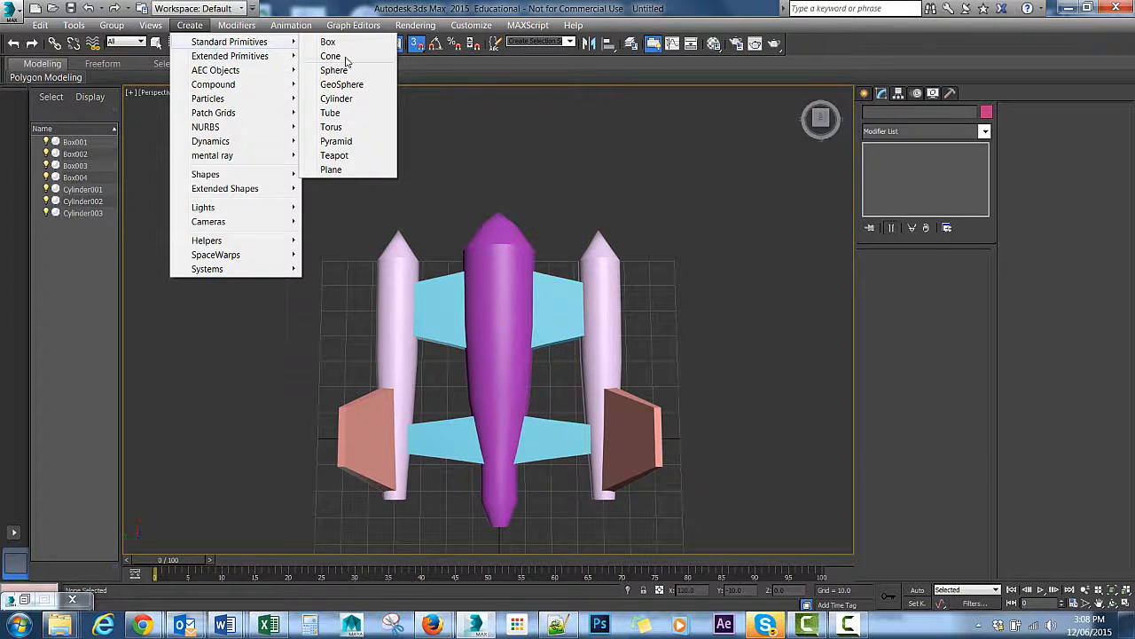
{"action": "left_click", "coordinate": [335, 70]}
{"action": "middle_click_drag", "start_coordinate": [423, 139], "coordinate": [520, 279], "text": "alt"}
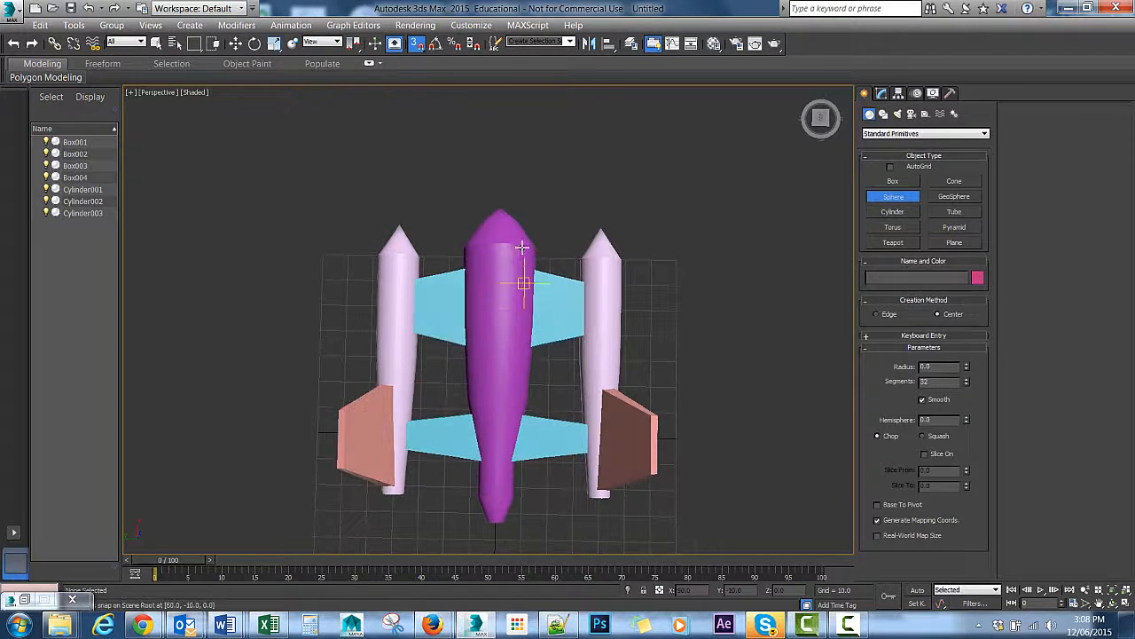
{"action": "left_click", "coordinate": [414, 41]}
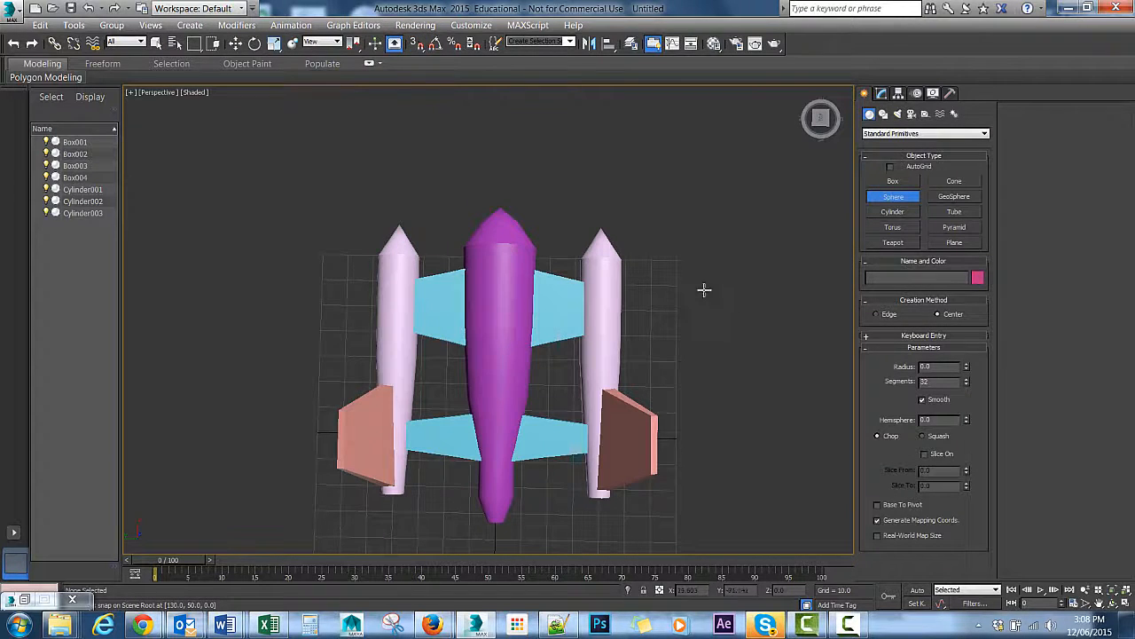
{"action": "left_click_drag", "start_coordinate": [704, 289], "coordinate": [739, 293]}
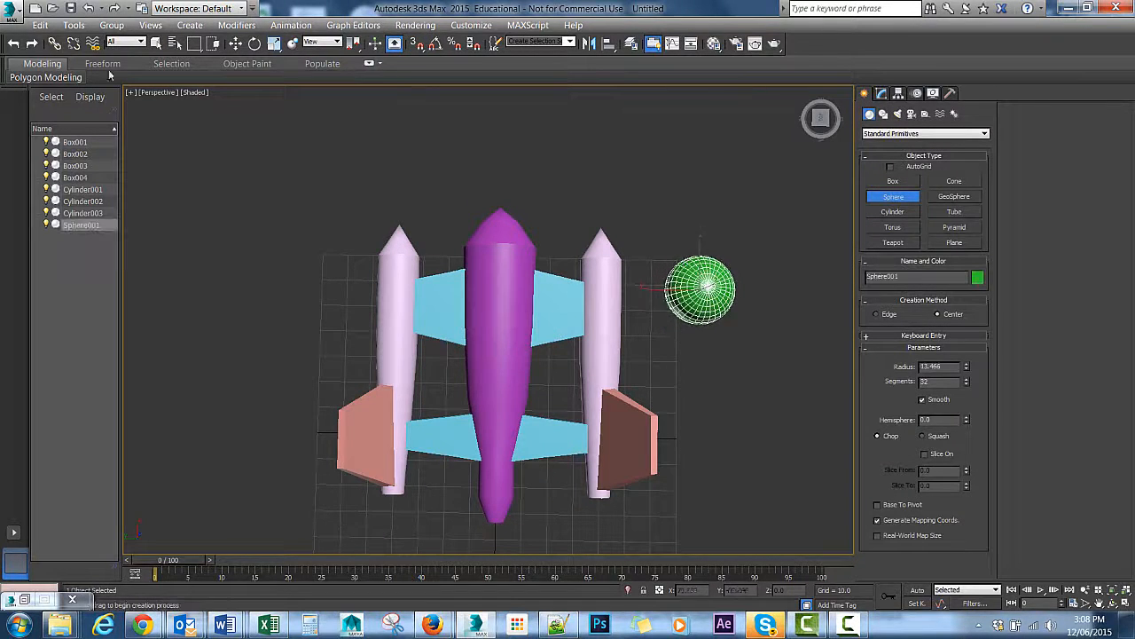
- Move the sphere about 79.5 along Y onto the centreline of the central body and raise it above the hull
{"action": "left_click", "coordinate": [235, 44]}
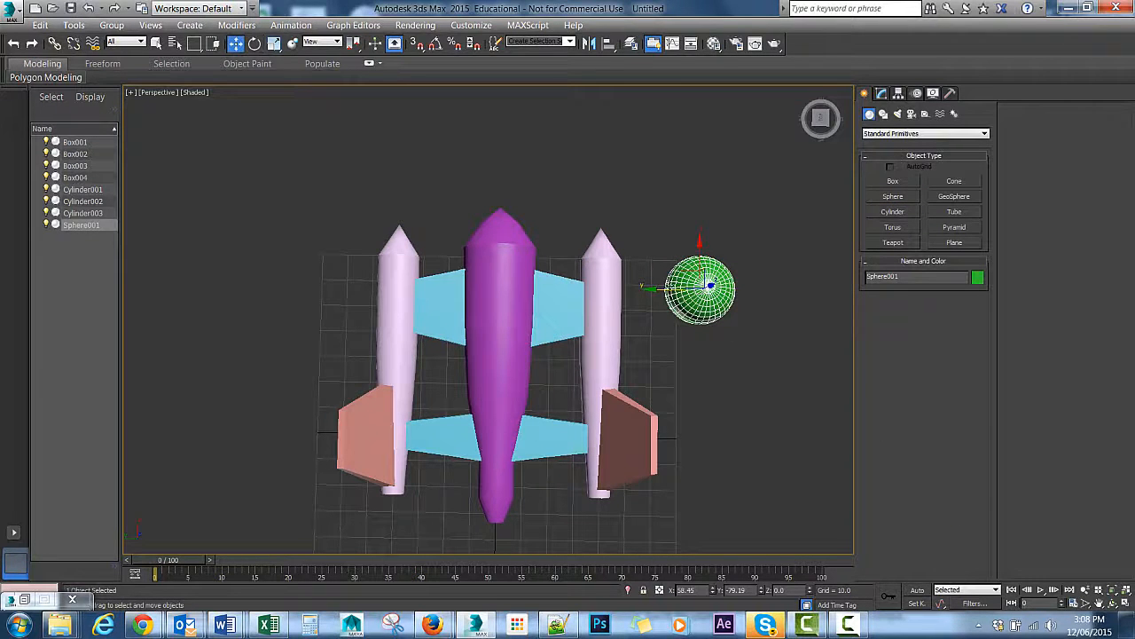
{"action": "left_click_drag", "start_coordinate": [626, 285], "coordinate": [452, 286]}
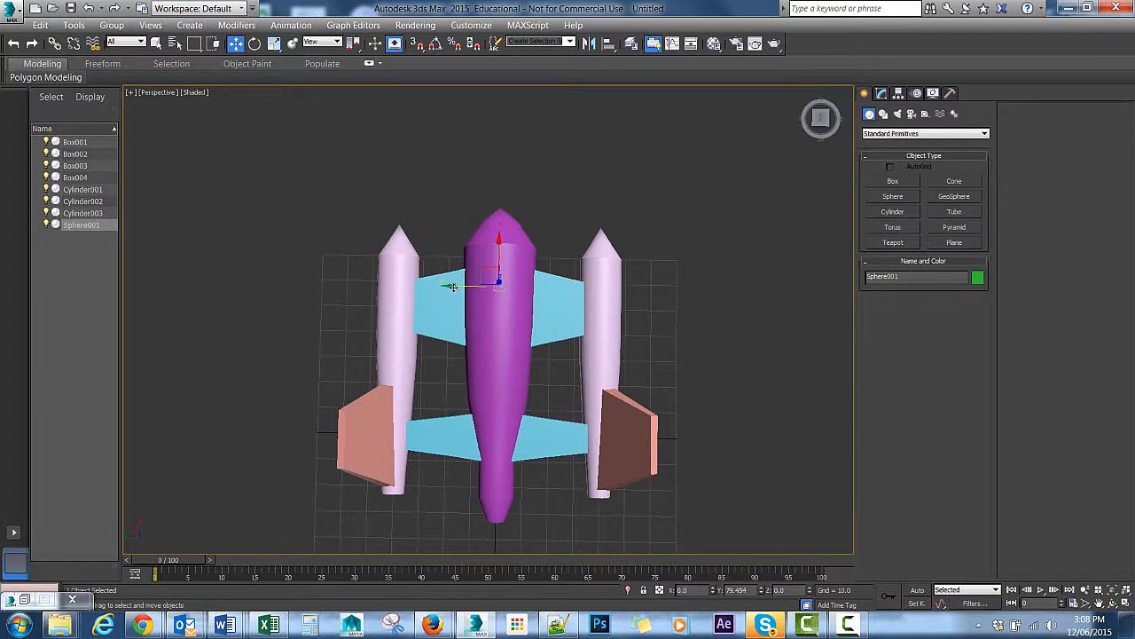
{"action": "middle_click_drag", "start_coordinate": [452, 287], "coordinate": [509, 229], "text": "alt"}
{"action": "mouse_move", "coordinate": [499, 238]}
{"action": "left_mouse_down"}
{"action": "mouse_move", "coordinate": [500, 198]}
{"action": "mouse_move", "coordinate": [500, 218]}
{"action": "left_mouse_up"}
{"action": "middle_click_drag", "start_coordinate": [499, 218], "coordinate": [588, 216], "text": "alt"}
- Scale the sphere up uniformly to about 183 percent
{"action": "key", "text": "r"}
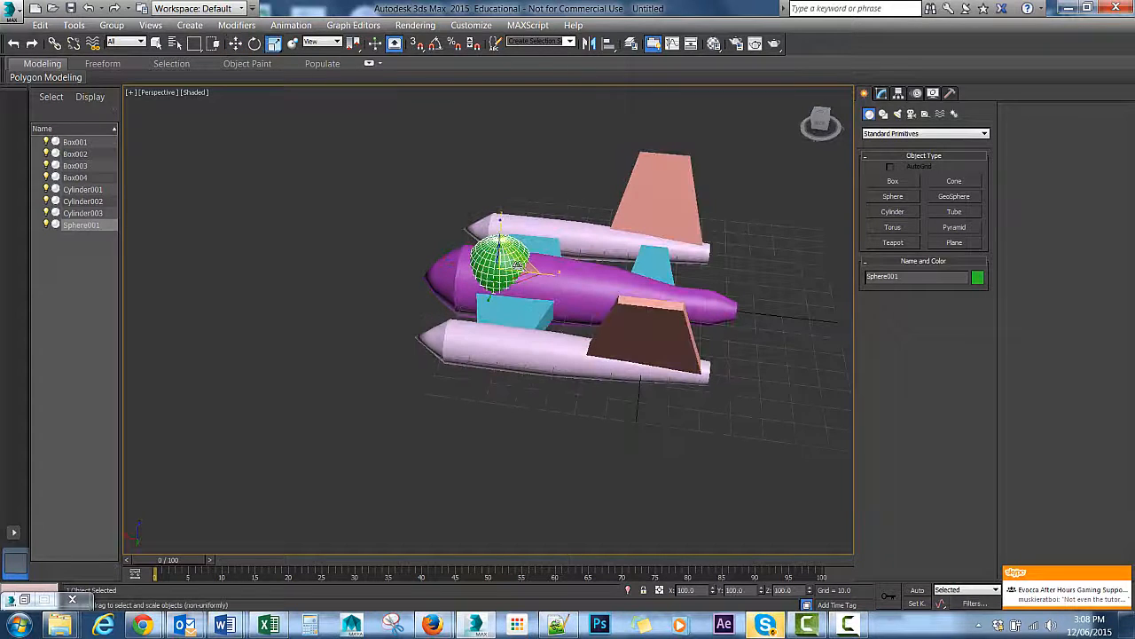
{"action": "left_click_drag", "start_coordinate": [502, 267], "coordinate": [459, 244]}
{"action": "middle_click_drag", "start_coordinate": [559, 267], "coordinate": [445, 259], "text": "alt"}
{"action": "left_click_drag", "start_coordinate": [500, 270], "coordinate": [493, 248]}
{"action": "middle_click_drag", "start_coordinate": [493, 249], "coordinate": [520, 339], "text": "alt"}
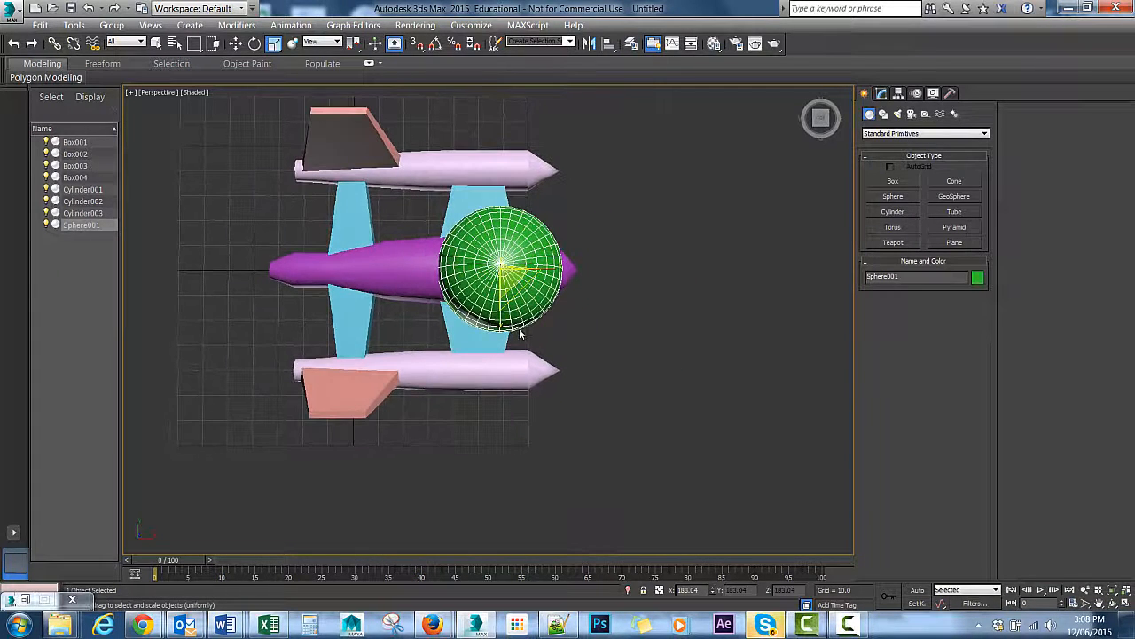
- Move the sphere about 10 back along X, away from the nose
{"action": "key", "text": "w"}
{"action": "left_click_drag", "start_coordinate": [550, 269], "coordinate": [517, 271]}
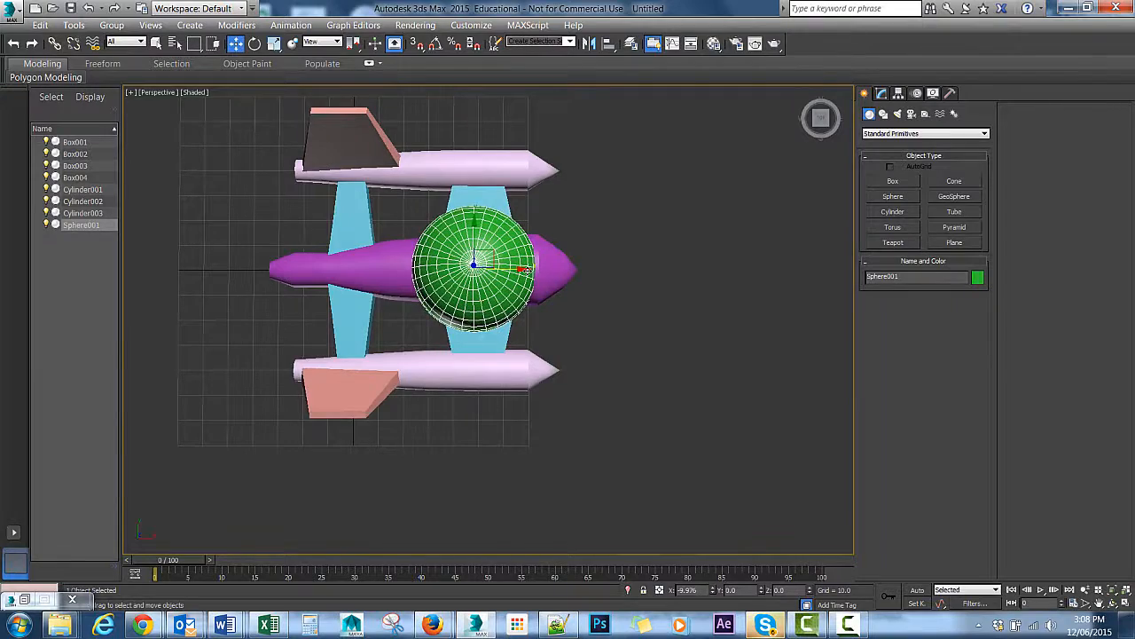
{"action": "middle_click_drag", "start_coordinate": [524, 275], "coordinate": [675, 201], "text": "alt"}
{"action": "mouse_move", "coordinate": [562, 229]}
{"action": "middle_mouse_down", "text": "alt"}
{"action": "mouse_move", "coordinate": [552, 215]}
{"action": "mouse_move", "coordinate": [712, 223]}
{"action": "mouse_move", "coordinate": [684, 312]}
{"action": "mouse_move", "coordinate": [550, 222]}
{"action": "middle_mouse_up", "text": "alt"}
- Scale the sphere into a flattened oval canopy, about 119 percent in X, 80 in Y and 75 in Z
{"action": "key", "text": "r"}
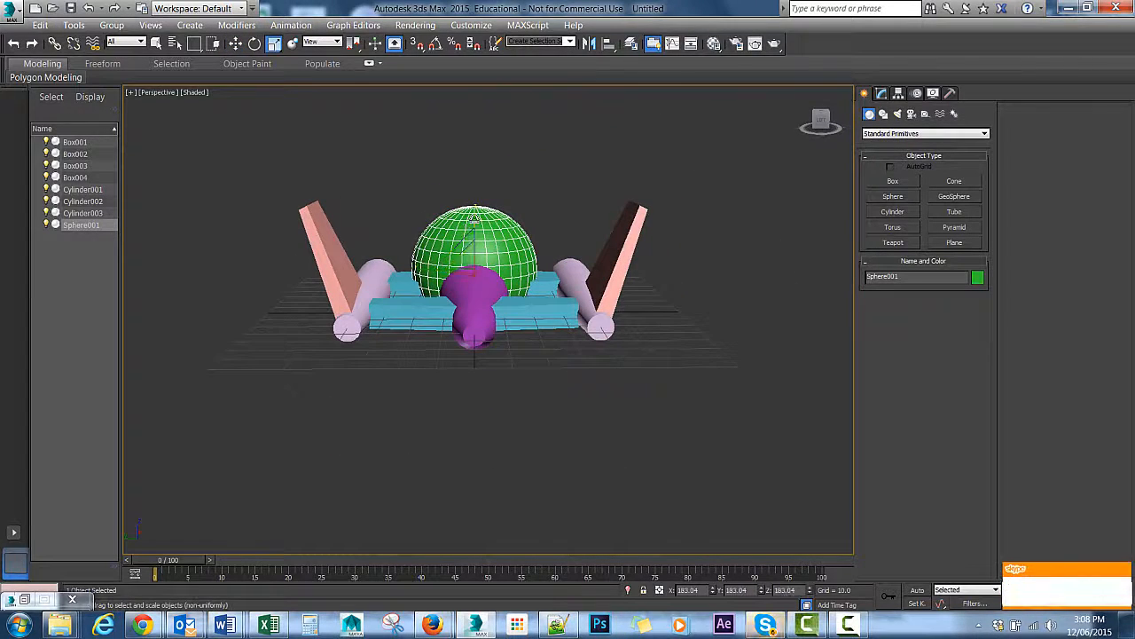
{"action": "left_click_drag", "start_coordinate": [475, 218], "coordinate": [475, 254]}
{"action": "mouse_move", "coordinate": [482, 211]}
{"action": "middle_mouse_down", "text": "alt"}
{"action": "mouse_move", "coordinate": [644, 208]}
{"action": "mouse_move", "coordinate": [623, 256]}
{"action": "mouse_move", "coordinate": [498, 305]}
{"action": "mouse_move", "coordinate": [463, 222]}
{"action": "middle_mouse_up", "text": "alt"}
{"action": "left_click_drag", "start_coordinate": [482, 272], "coordinate": [509, 303]}
{"action": "middle_click_drag", "start_coordinate": [508, 259], "coordinate": [527, 285], "text": "alt"}
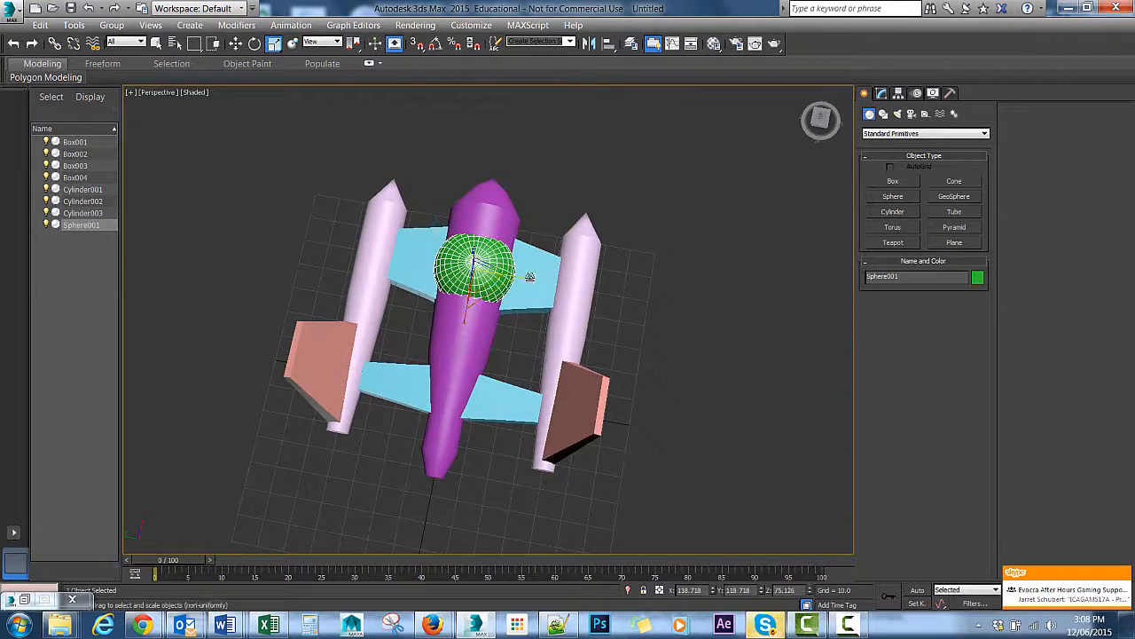
{"action": "left_click_drag", "start_coordinate": [527, 277], "coordinate": [504, 275]}
{"action": "middle_click_drag", "start_coordinate": [505, 274], "coordinate": [470, 219], "text": "alt"}
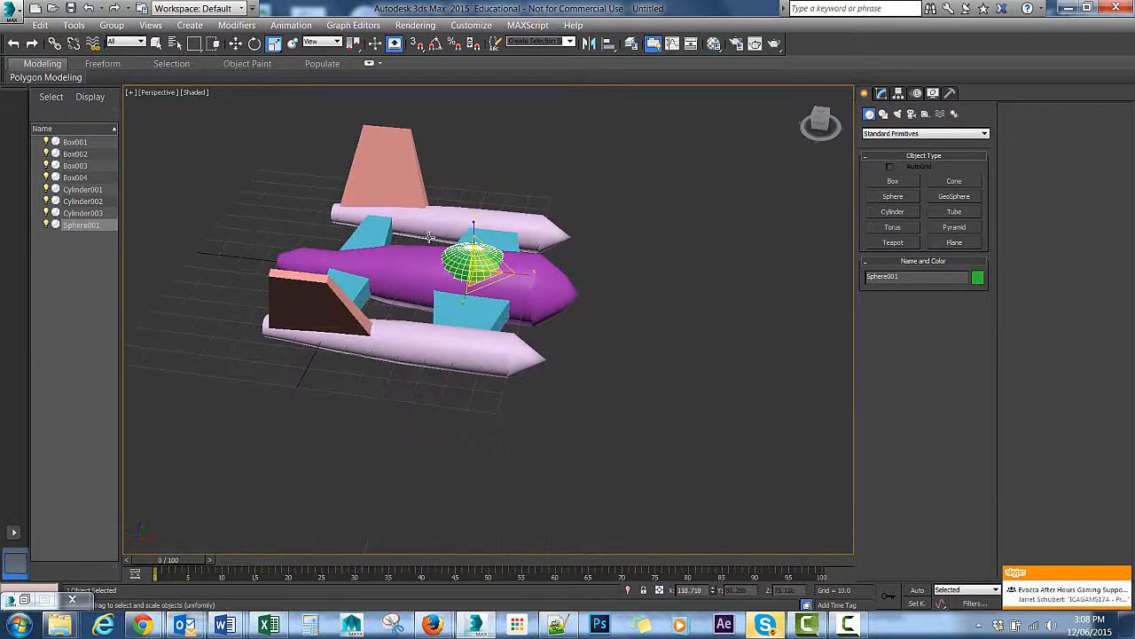
- Raise the canopy sphere about 4 along Z and slide it forward along X toward the nose of the central body
{"action": "key", "text": "w"}
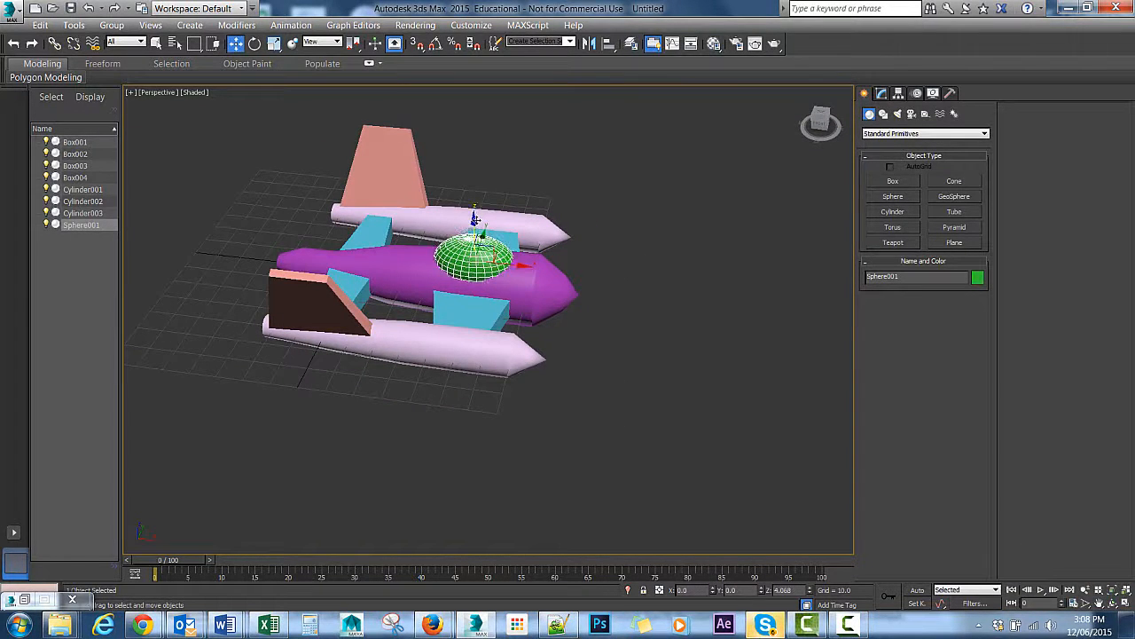
{"action": "middle_click_drag", "start_coordinate": [478, 220], "coordinate": [533, 259], "text": "alt"}
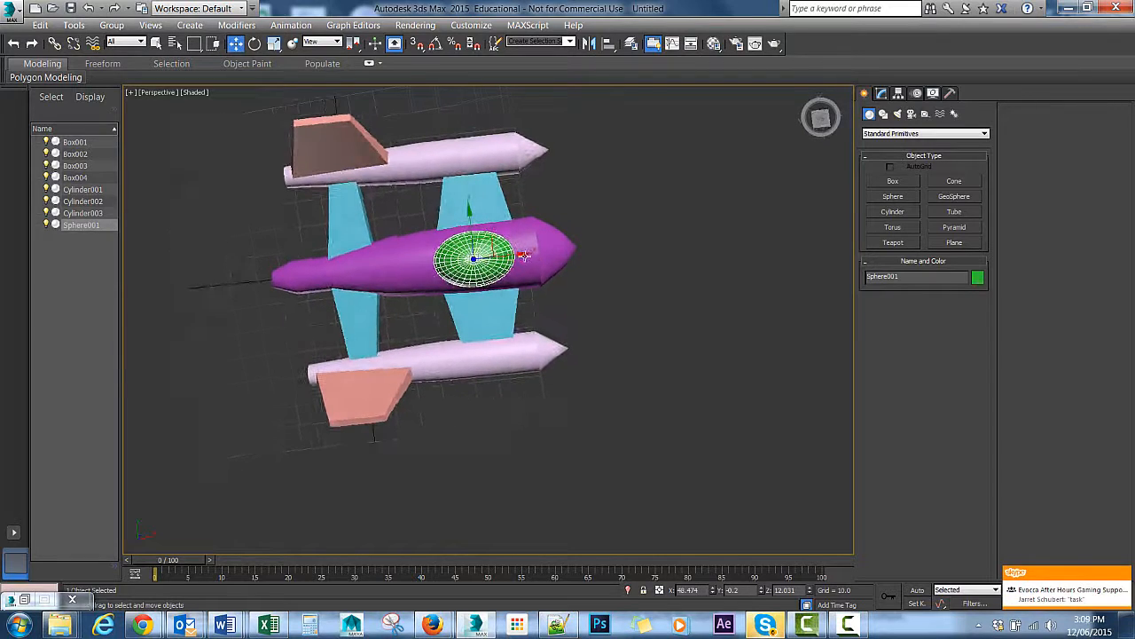
{"action": "left_click_drag", "start_coordinate": [525, 255], "coordinate": [550, 251]}
{"action": "middle_click_drag", "start_coordinate": [547, 252], "coordinate": [690, 309], "text": "alt"}
{"action": "left_click", "coordinate": [689, 310]}
- Select the side cylinder that carries the mirrored fin
{"action": "middle_click_drag", "start_coordinate": [527, 306], "coordinate": [505, 321], "text": "alt"}
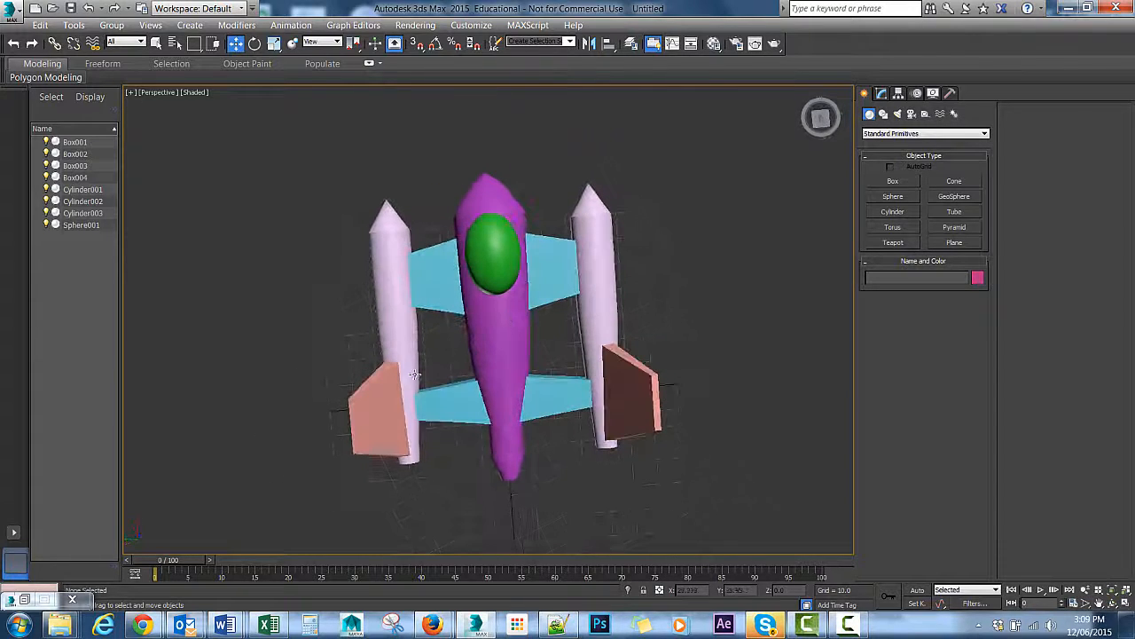
{"action": "middle_click_drag", "start_coordinate": [415, 374], "coordinate": [599, 324], "text": "alt"}
{"action": "left_click", "coordinate": [522, 398]}
{"action": "left_click", "coordinate": [600, 323]}
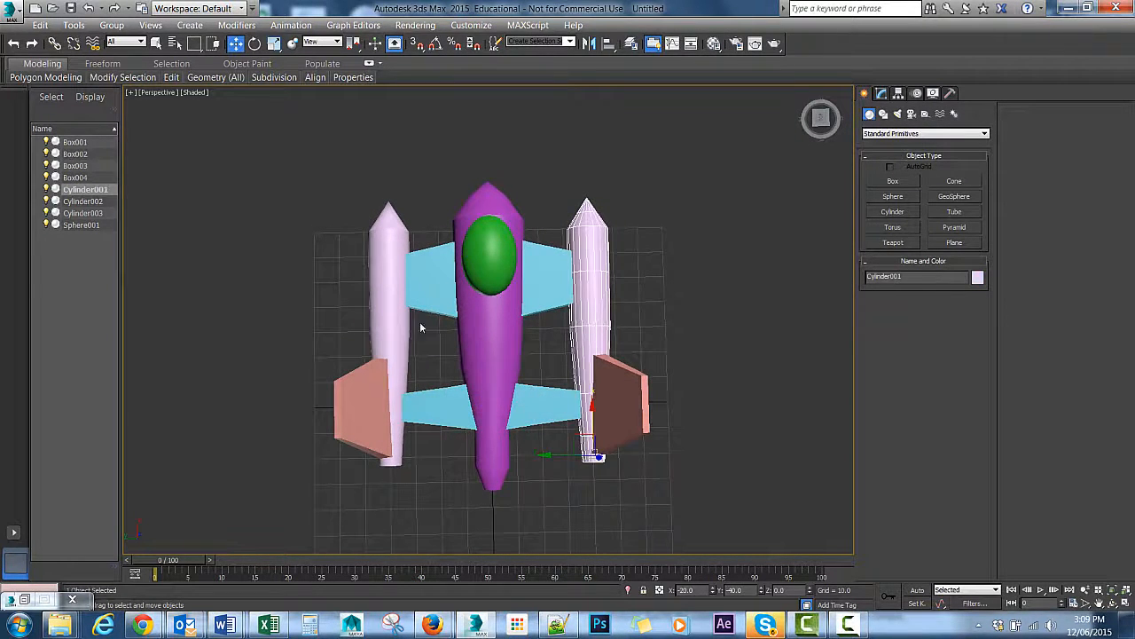
{"action": "middle_click_drag", "start_coordinate": [421, 328], "coordinate": [462, 329], "text": "alt"}
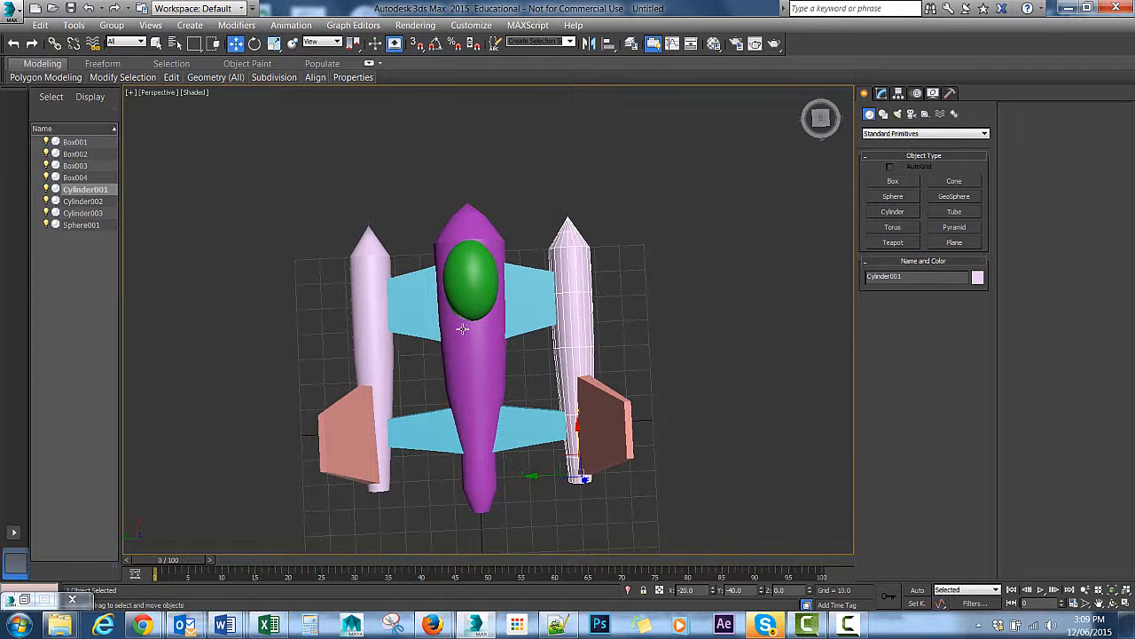
- Render the spaceship from the Perspective view and again from the Top view, closing each render after checking it
{"action": "left_click", "coordinate": [775, 43]}
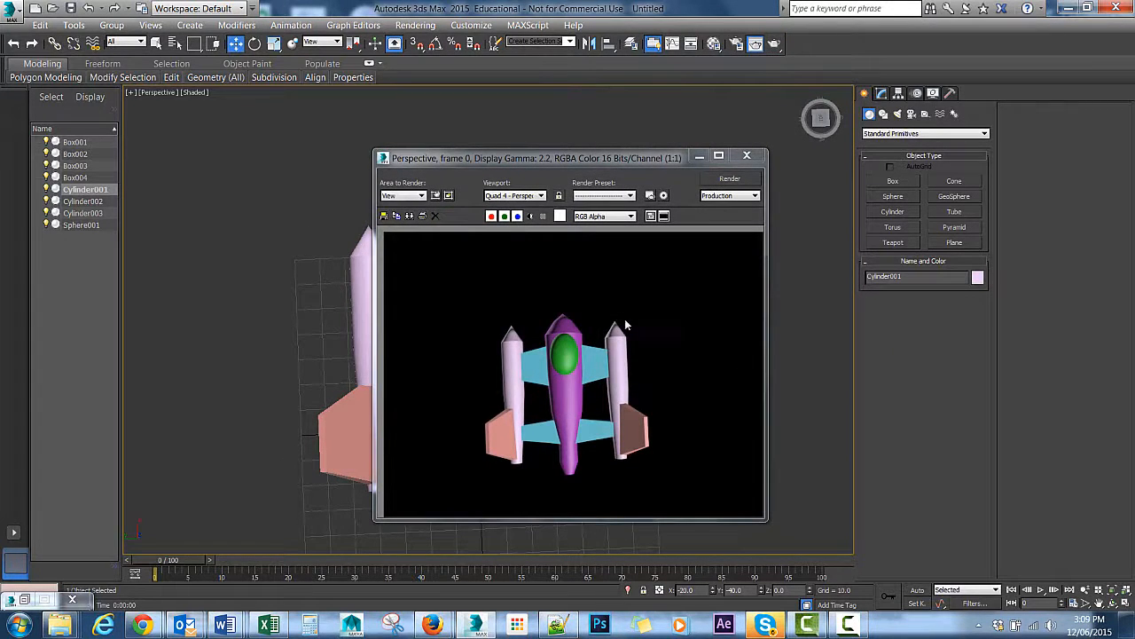
{"action": "left_click", "coordinate": [747, 156]}
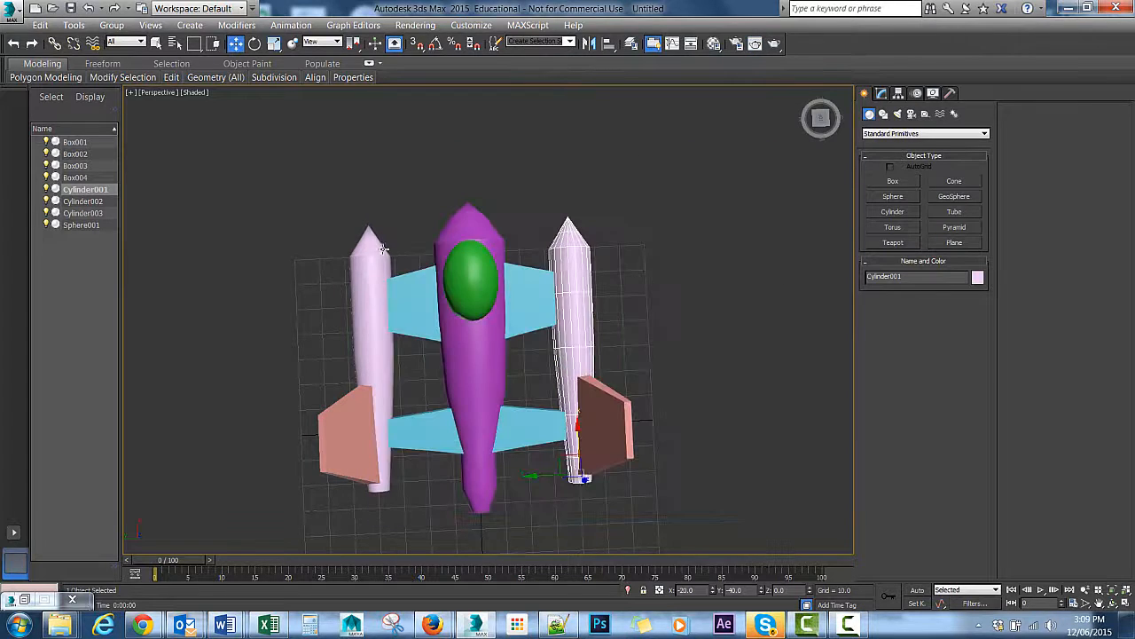
{"action": "key", "text": "alt+w"}
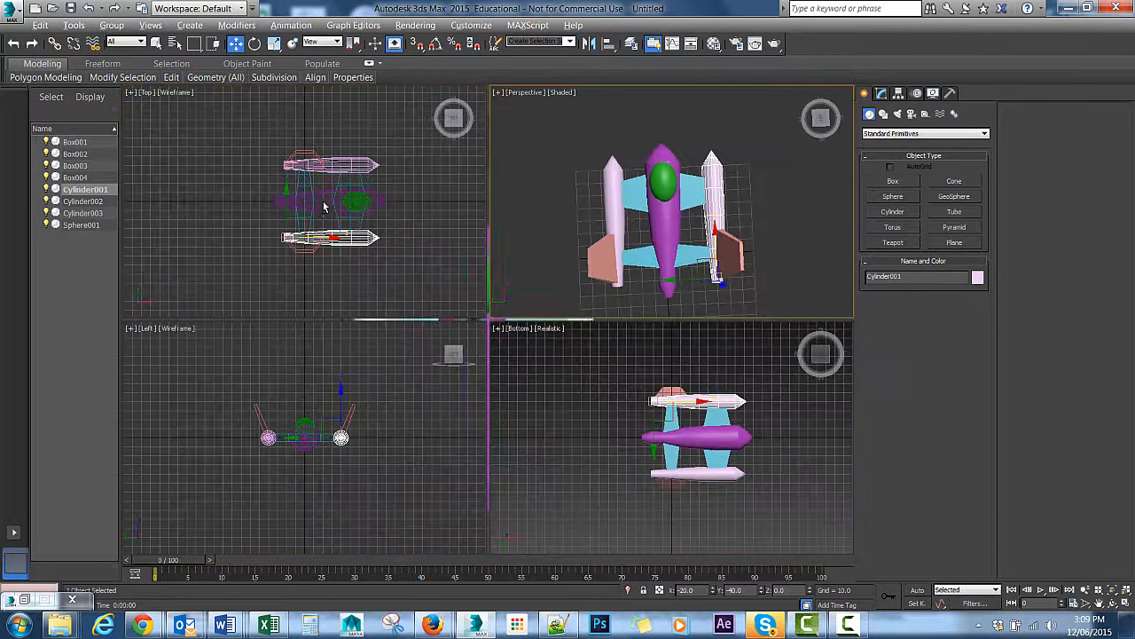
{"action": "left_click", "coordinate": [328, 206]}
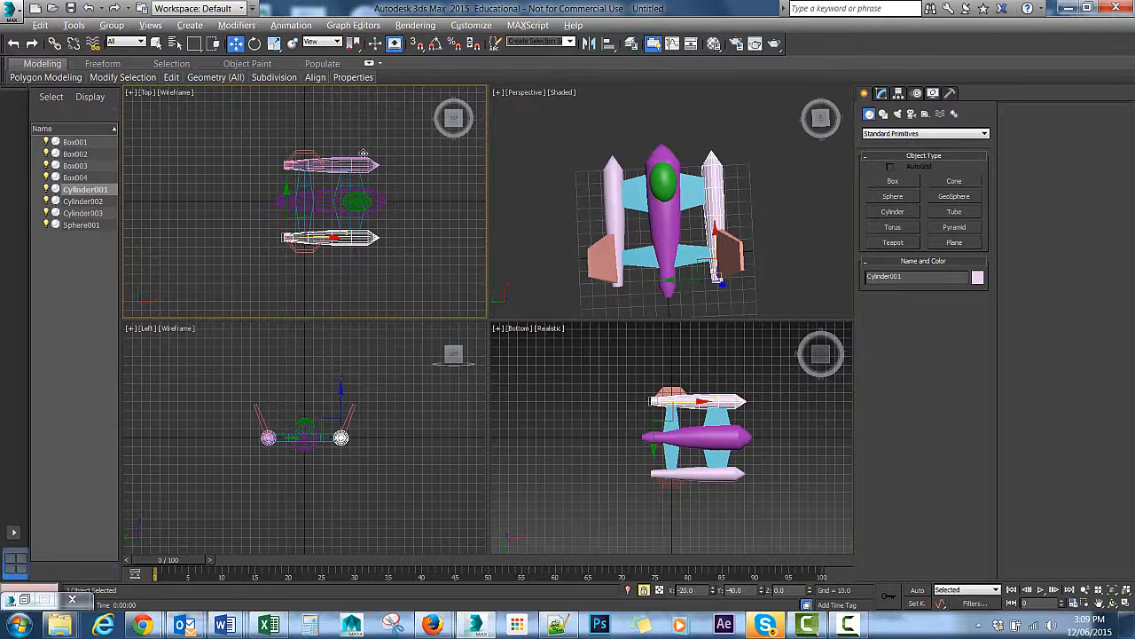
{"action": "key", "text": "alt+w"}
{"action": "right_click", "coordinate": [553, 228]}
{"action": "left_click", "coordinate": [499, 109]}
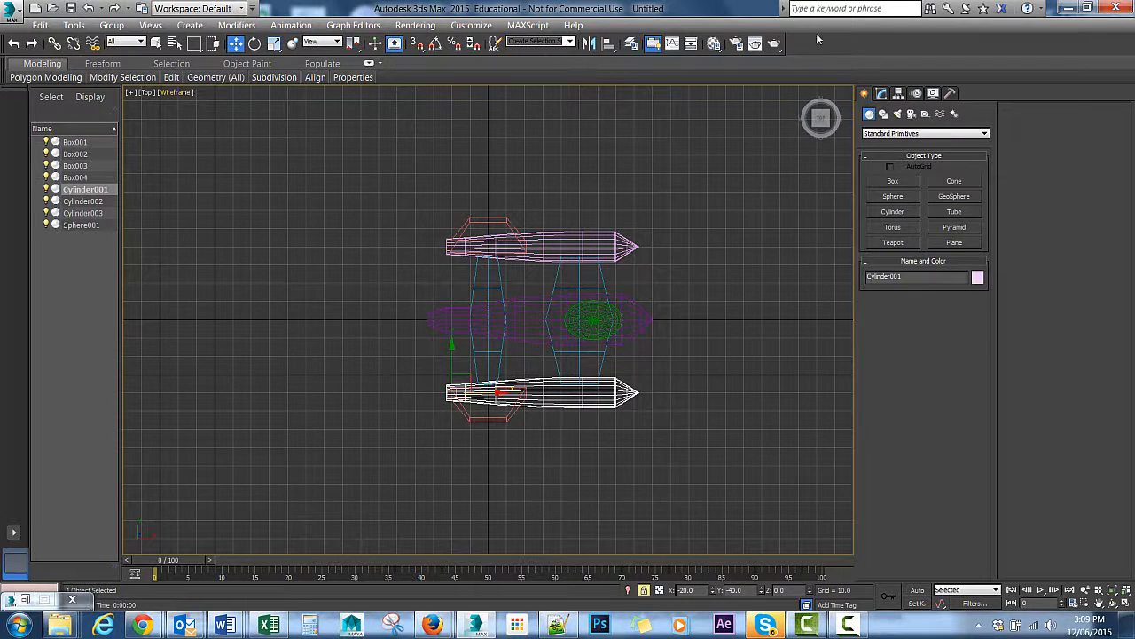
{"action": "left_click", "coordinate": [773, 44]}
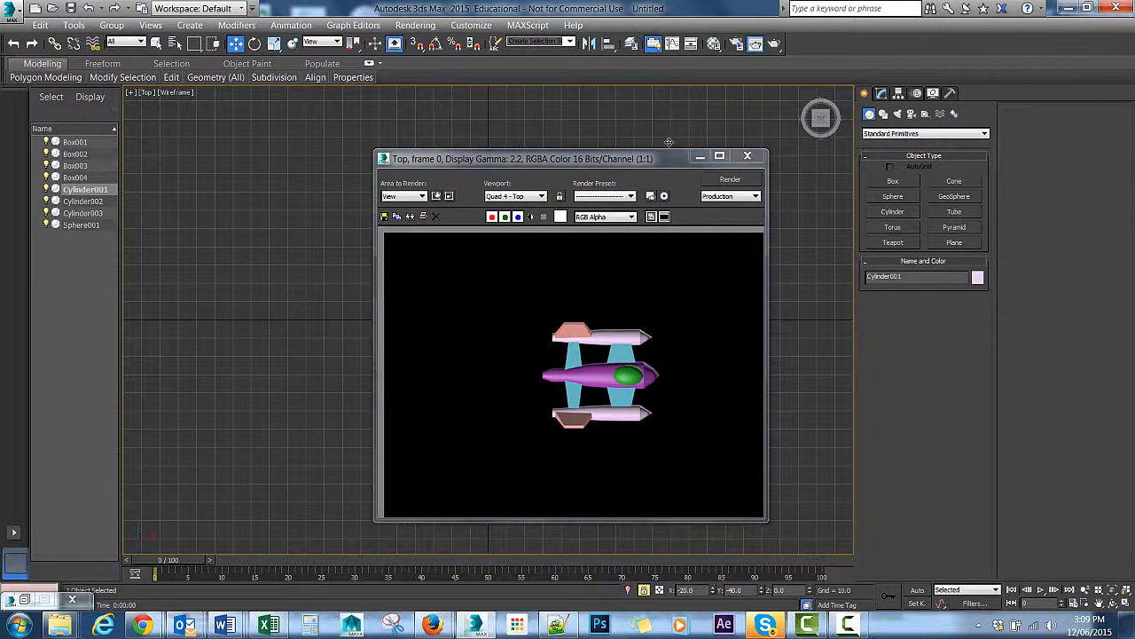
{"action": "left_click_drag", "start_coordinate": [659, 159], "coordinate": [603, 134]}
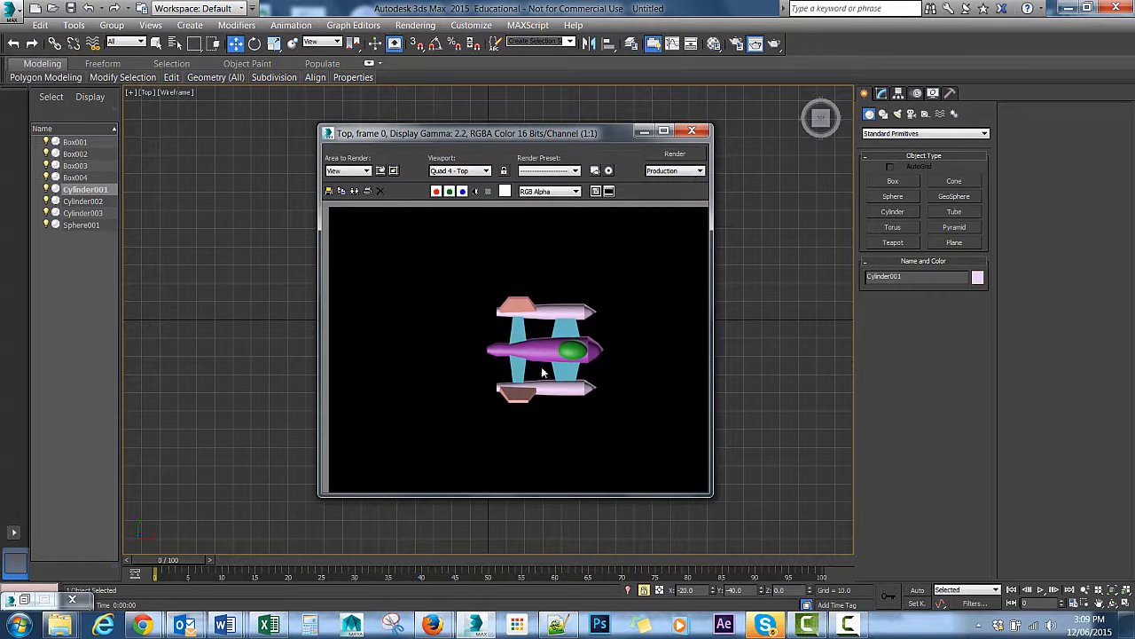
{"action": "left_click", "coordinate": [699, 132]}
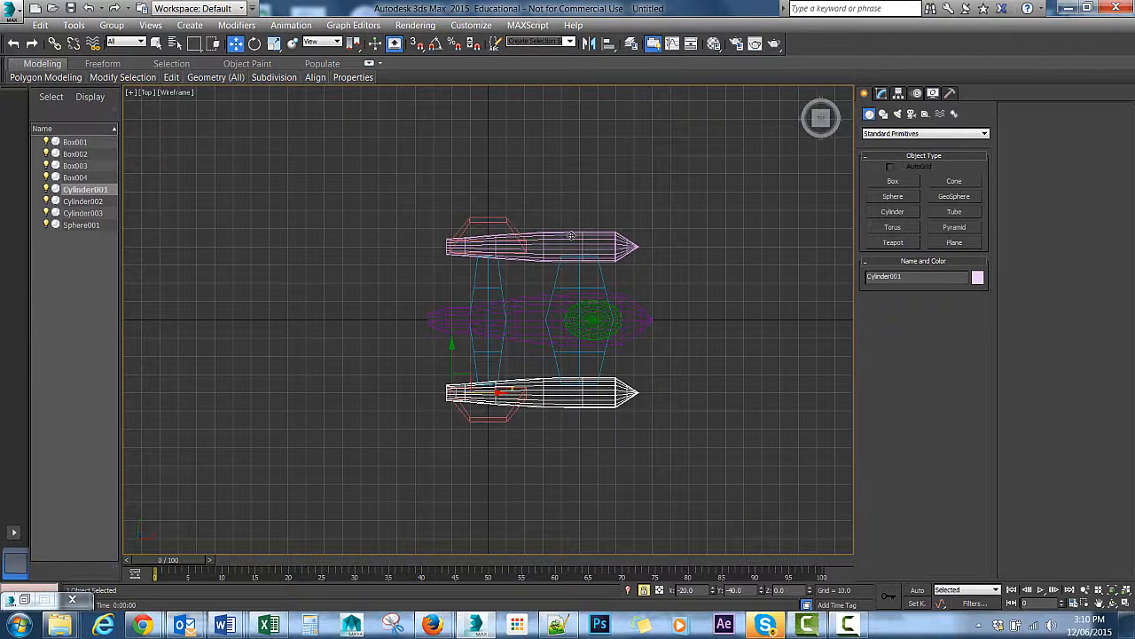
- Return to the maximized Perspective view and inspect the spaceship from several angles
{"action": "key", "text": "alt+w"}
{"action": "right_click", "coordinate": [663, 212]}
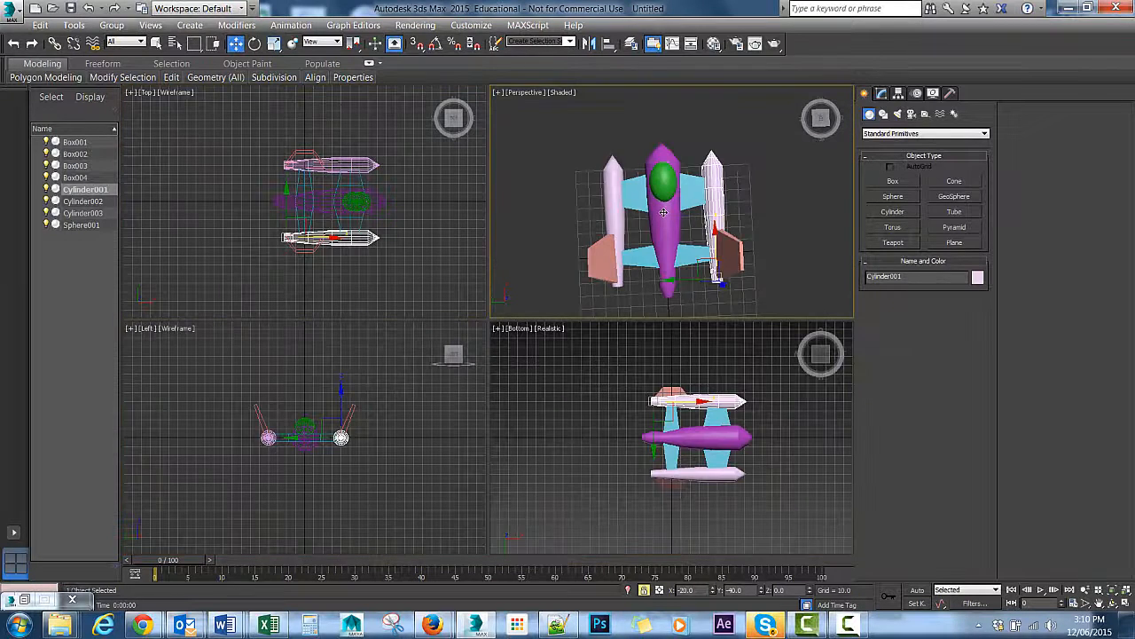
{"action": "left_click", "coordinate": [232, 44]}
{"action": "middle_click_drag", "start_coordinate": [644, 196], "coordinate": [704, 200], "text": "alt"}
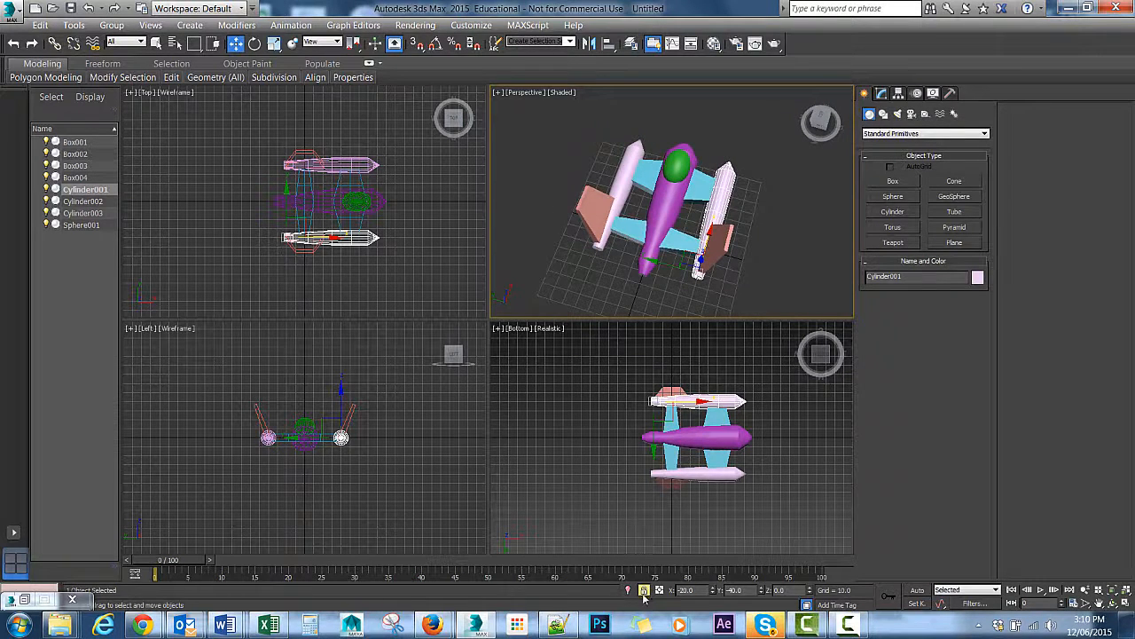
{"action": "middle_click_drag", "start_coordinate": [654, 124], "coordinate": [621, 195], "text": "alt"}
{"action": "key", "text": "alt+w"}
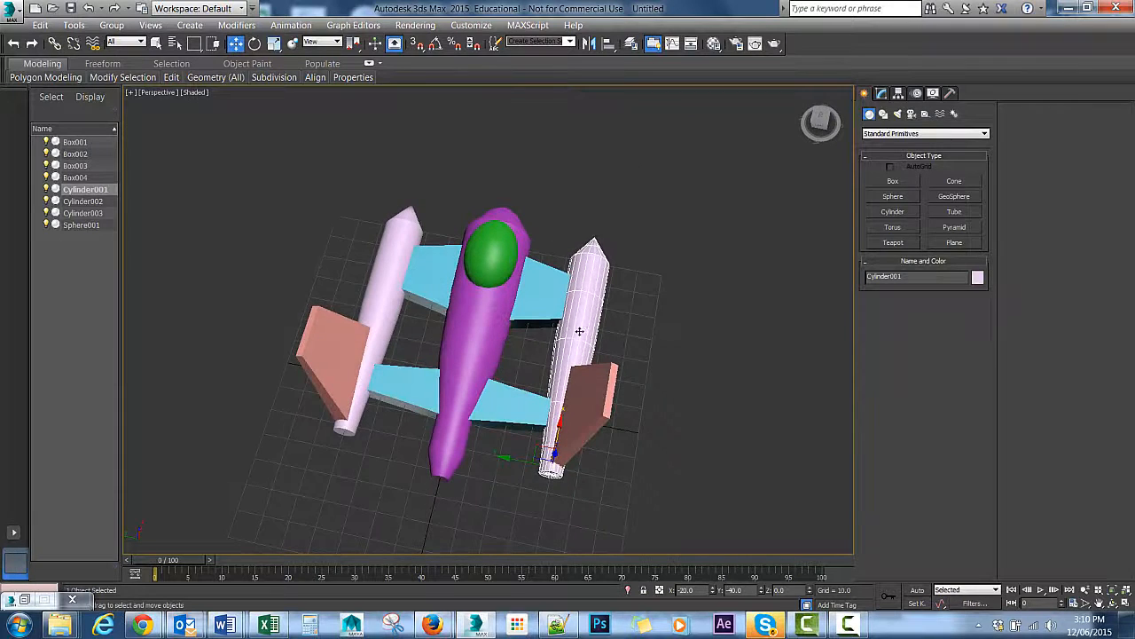
{"action": "middle_click_drag", "start_coordinate": [572, 319], "coordinate": [612, 293], "text": "alt"}
- Look through the Editable Poly settings of the selected side cylinder and the creation options for geometry and shapes
{"action": "left_click", "coordinate": [881, 93]}
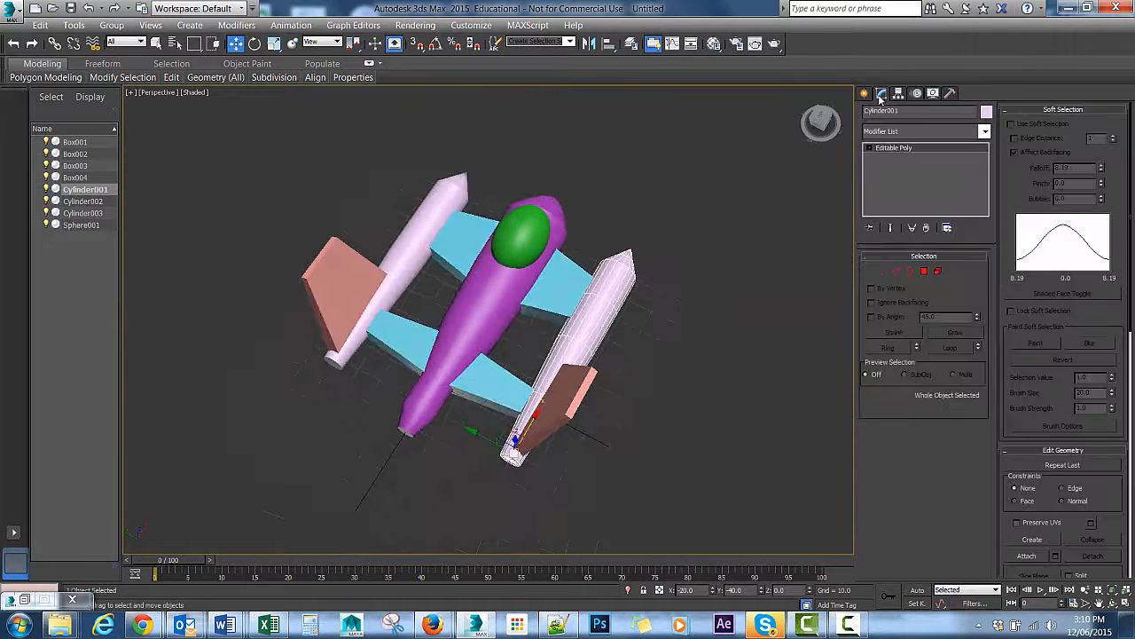
{"action": "left_click", "coordinate": [863, 94]}
{"action": "middle_click_drag", "start_coordinate": [696, 178], "coordinate": [745, 206], "text": "alt"}
{"action": "left_click", "coordinate": [886, 93]}
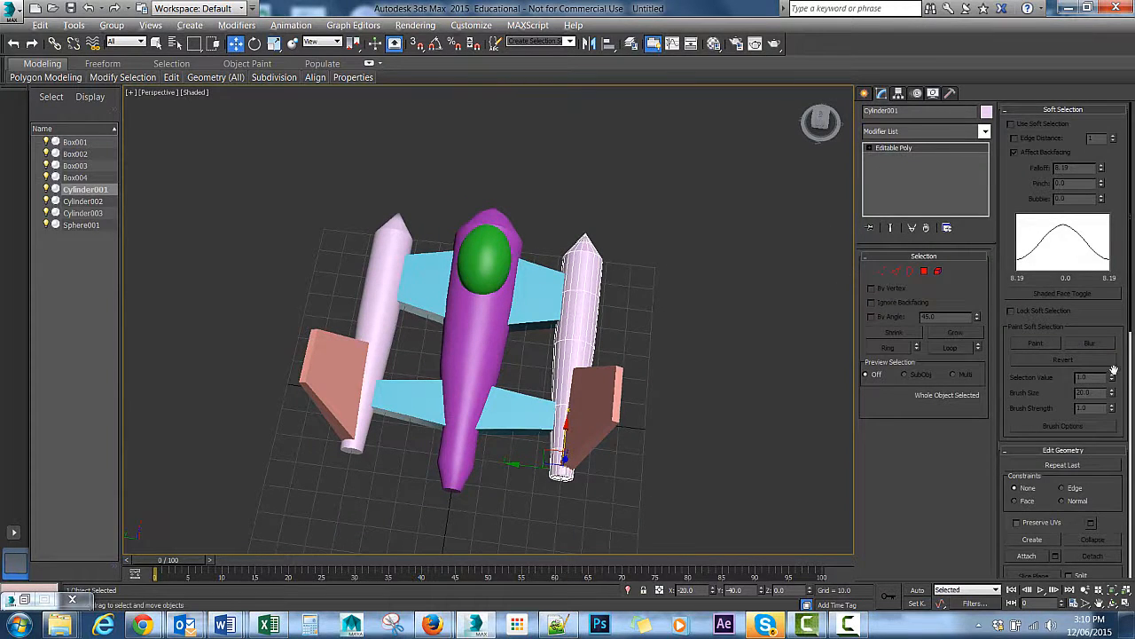
{"action": "scroll", "coordinate": [1113, 368], "scroll_direction": "down", "scroll_amount": 5}
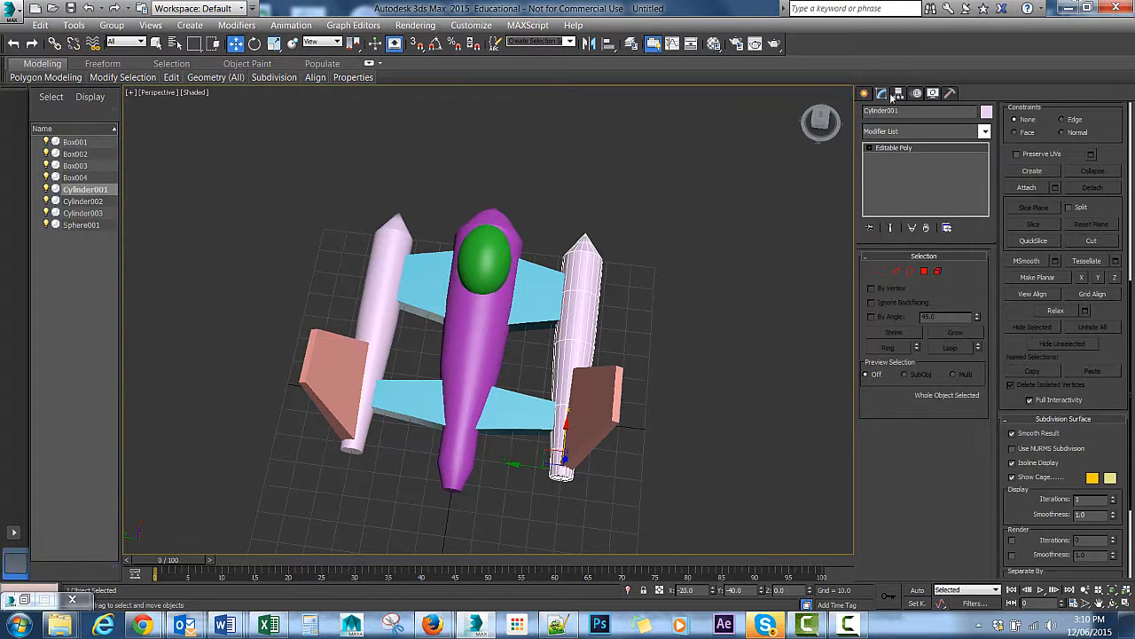
{"action": "left_click", "coordinate": [864, 93]}
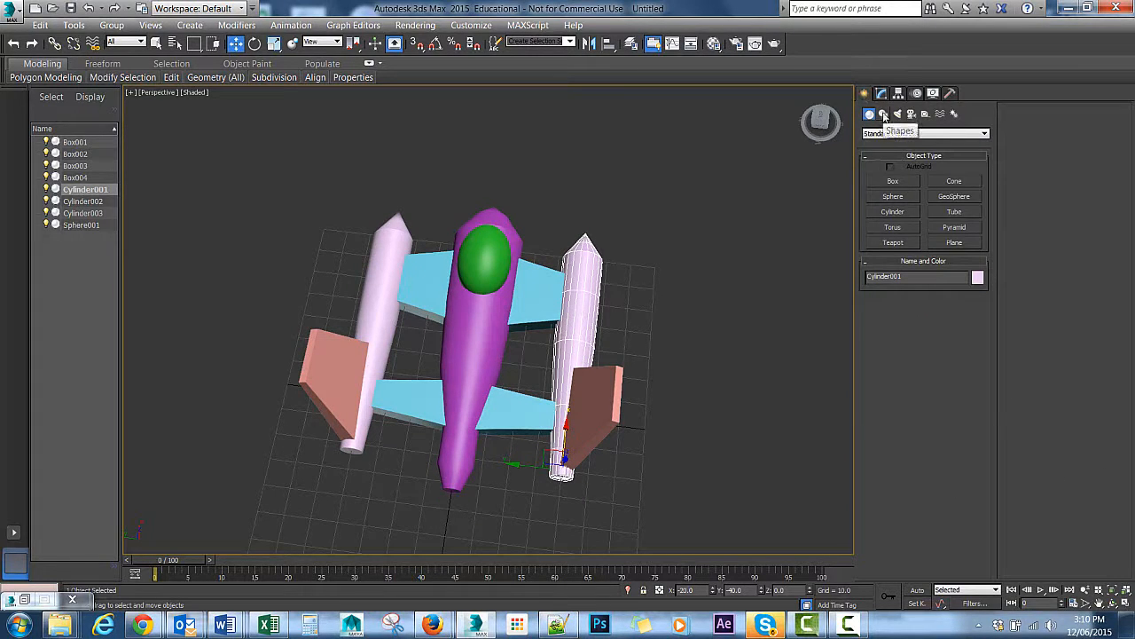
{"action": "left_click", "coordinate": [883, 114]}
{"action": "left_click", "coordinate": [869, 114]}
{"action": "left_click", "coordinate": [882, 94]}
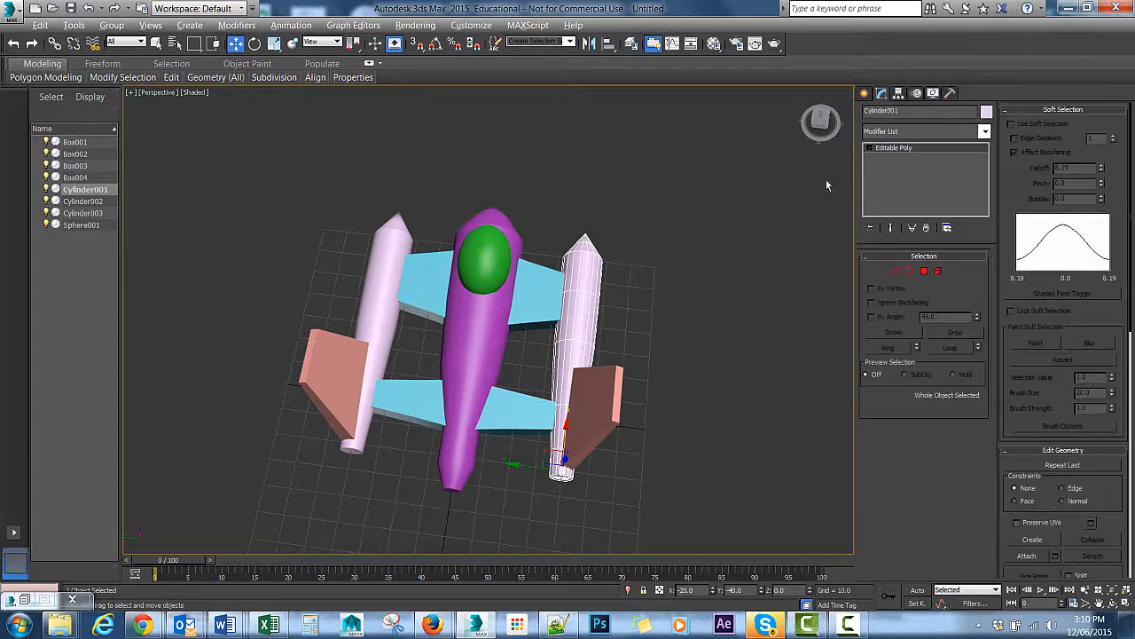
- Convert the selected side cylinder to an Editable Mesh and back to an Editable Poly
{"action": "middle_click_drag", "start_coordinate": [826, 183], "coordinate": [723, 208], "text": "alt"}
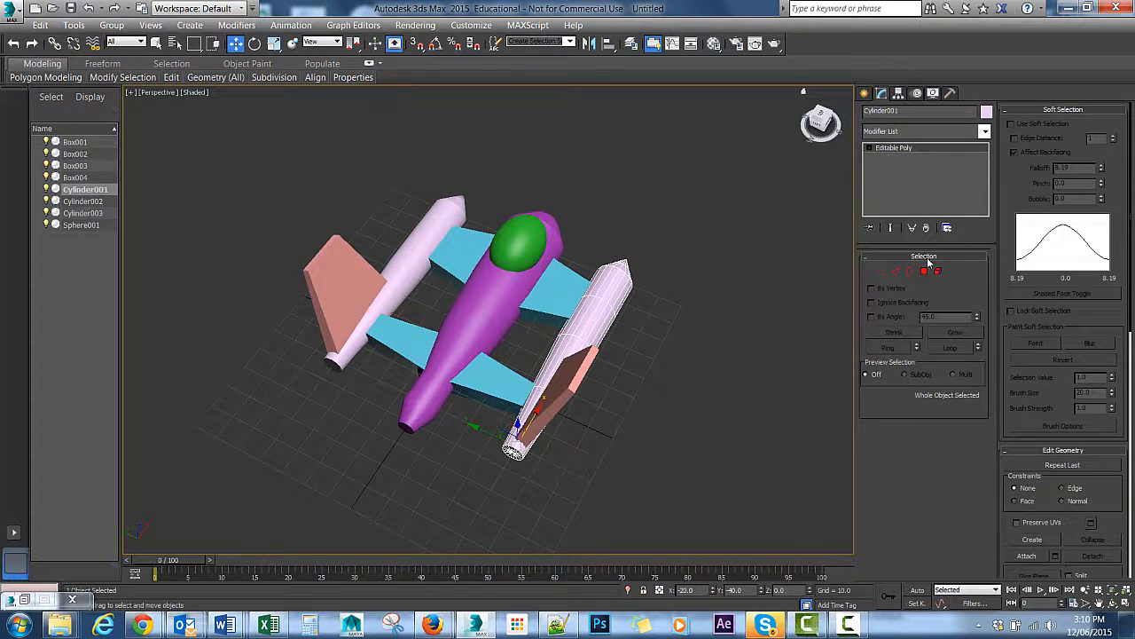
{"action": "right_click", "coordinate": [587, 294]}
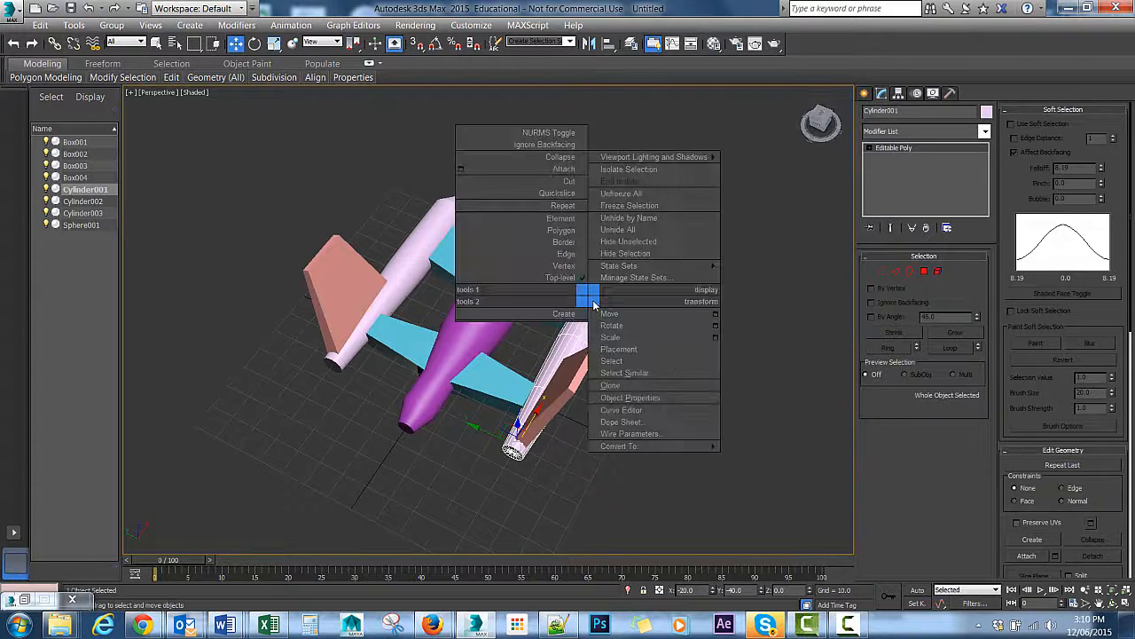
{"action": "mouse_move", "coordinate": [650, 445]}
{"action": "left_click", "coordinate": [773, 447]}
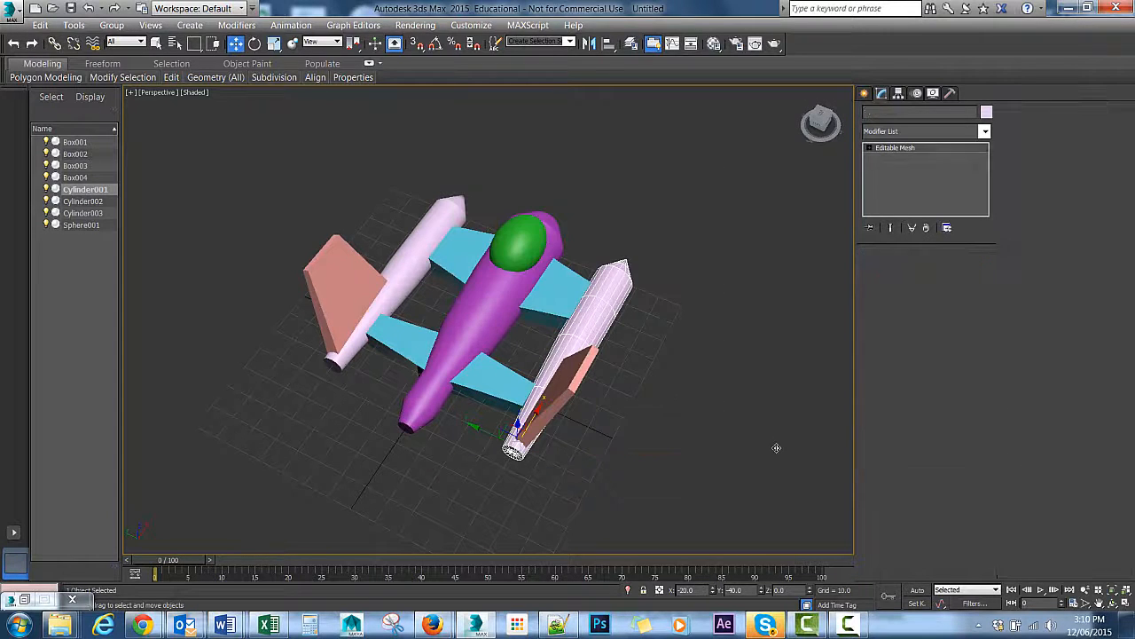
{"action": "right_click", "coordinate": [573, 353]}
{"action": "mouse_move", "coordinate": [651, 497]}
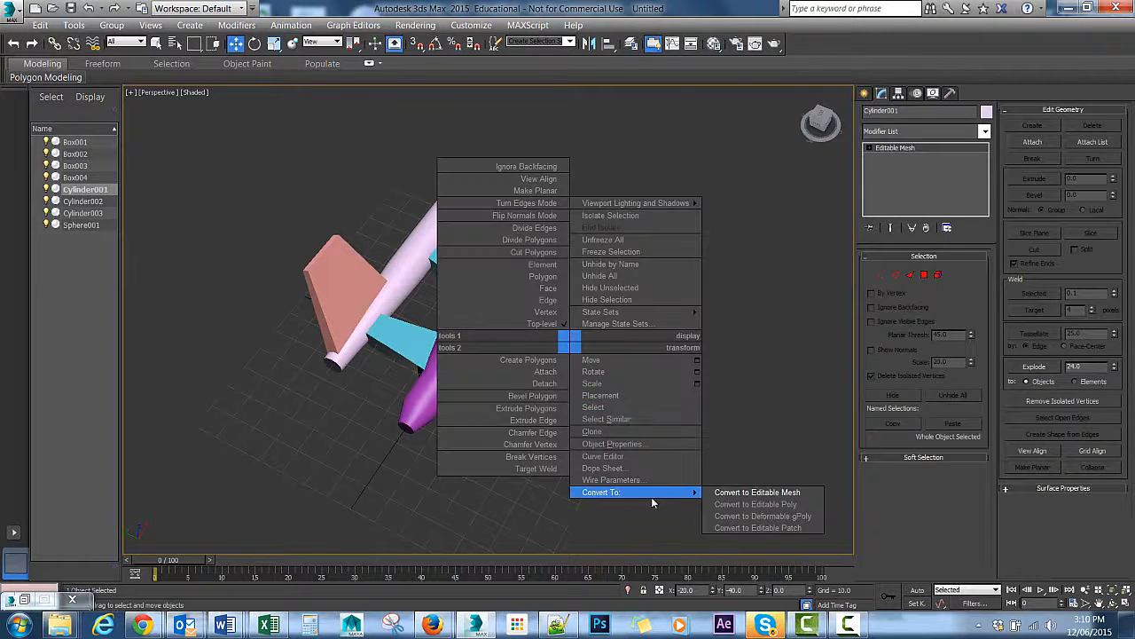
{"action": "left_click", "coordinate": [743, 505]}
- Select the front wing connector Box001 and look over the default material slots and parameters in the Material Editor
{"action": "middle_click_drag", "start_coordinate": [297, 182], "coordinate": [319, 154], "text": "alt"}
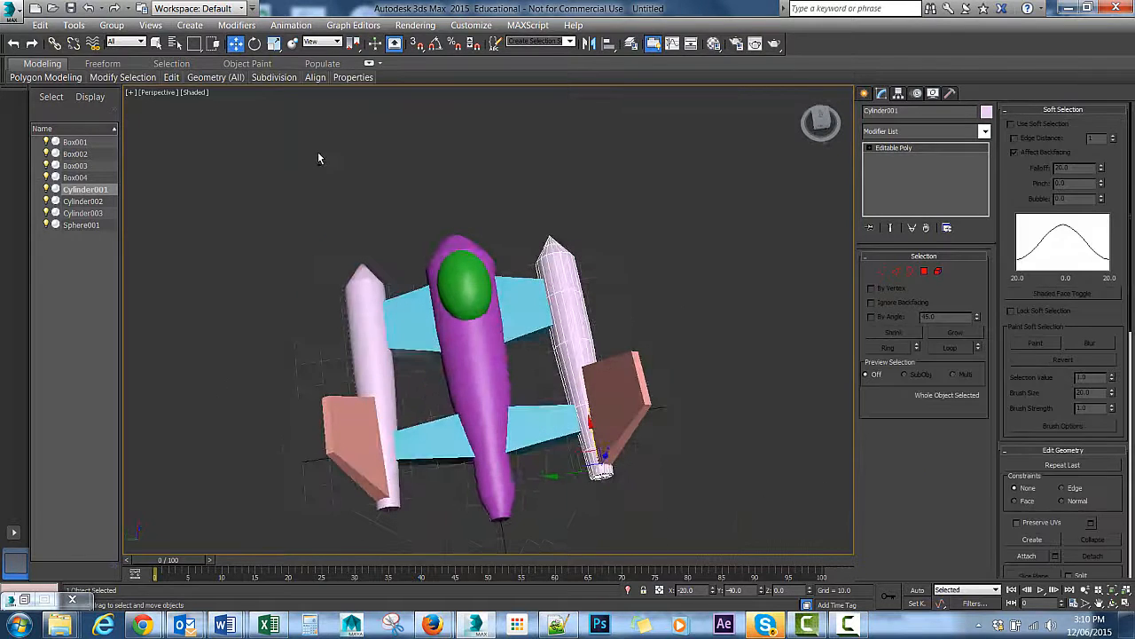
{"action": "left_click", "coordinate": [77, 144]}
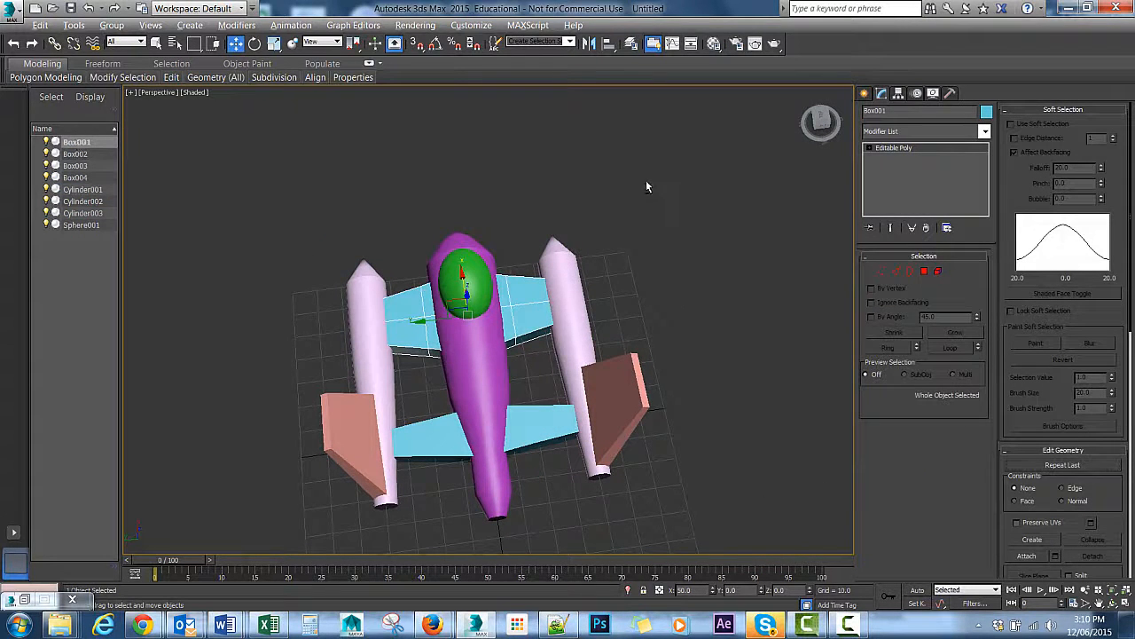
{"action": "mouse_move", "coordinate": [645, 186]}
{"action": "middle_mouse_down", "text": "alt"}
{"action": "mouse_move", "coordinate": [598, 136]}
{"action": "mouse_move", "coordinate": [635, 177]}
{"action": "middle_mouse_up", "text": "alt"}
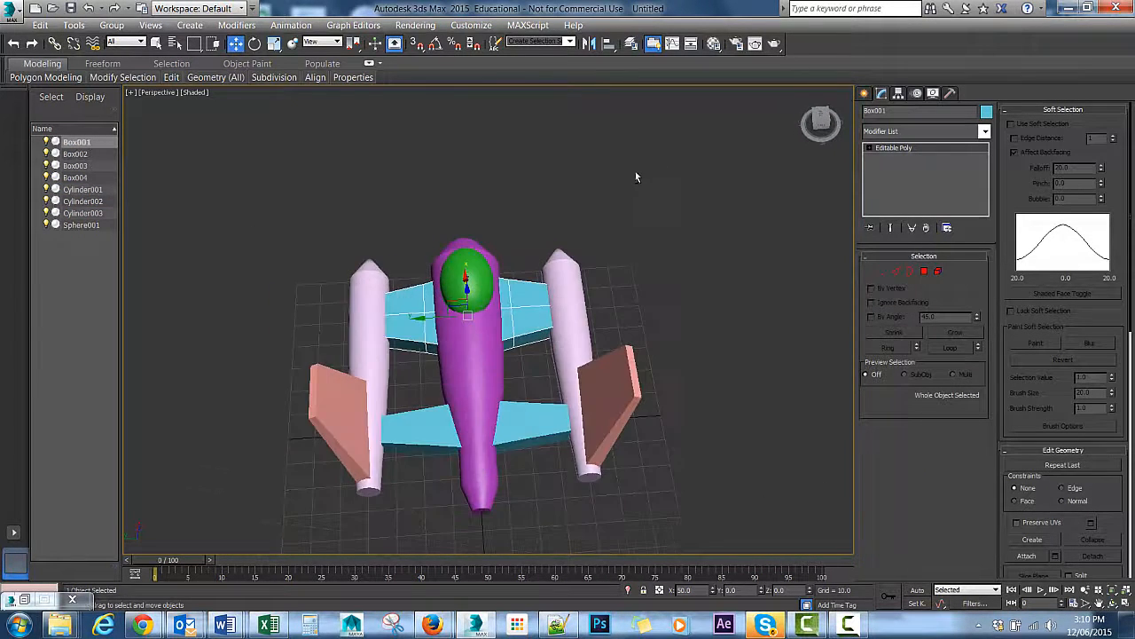
{"action": "left_click", "coordinate": [715, 46]}
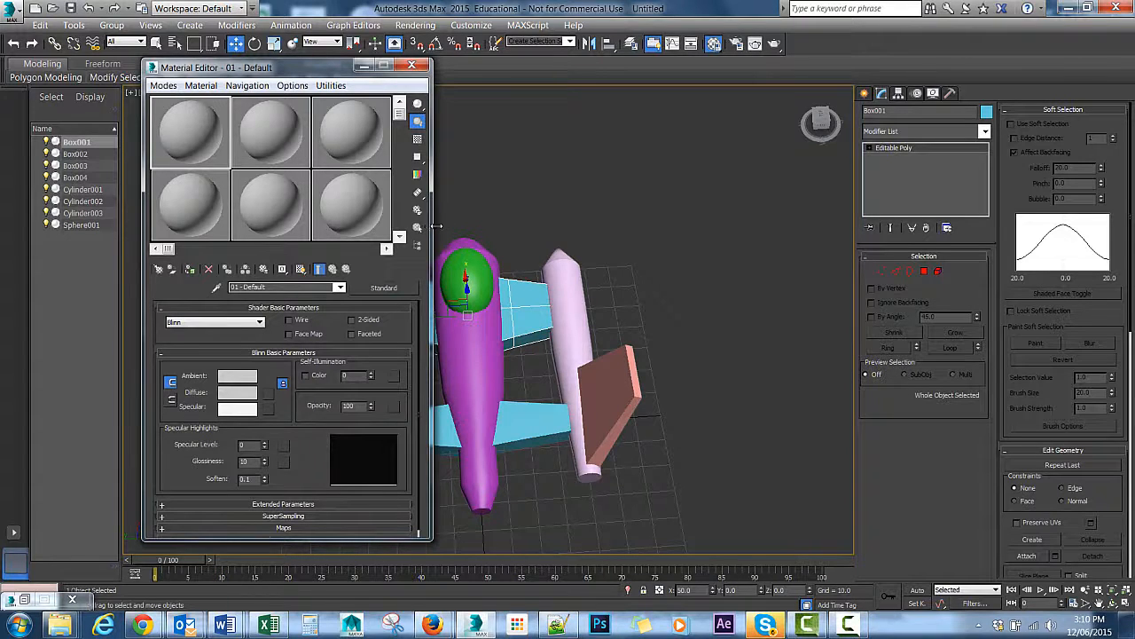
{"action": "left_click_drag", "start_coordinate": [293, 68], "coordinate": [216, 69]}
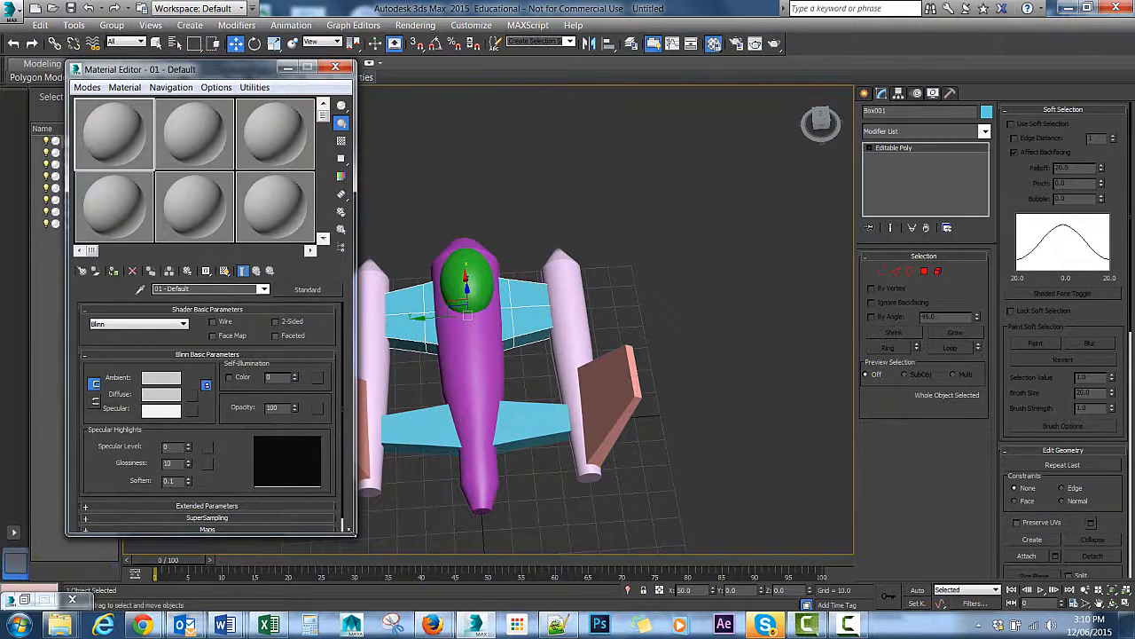
{"action": "left_click_drag", "start_coordinate": [352, 532], "coordinate": [355, 592]}
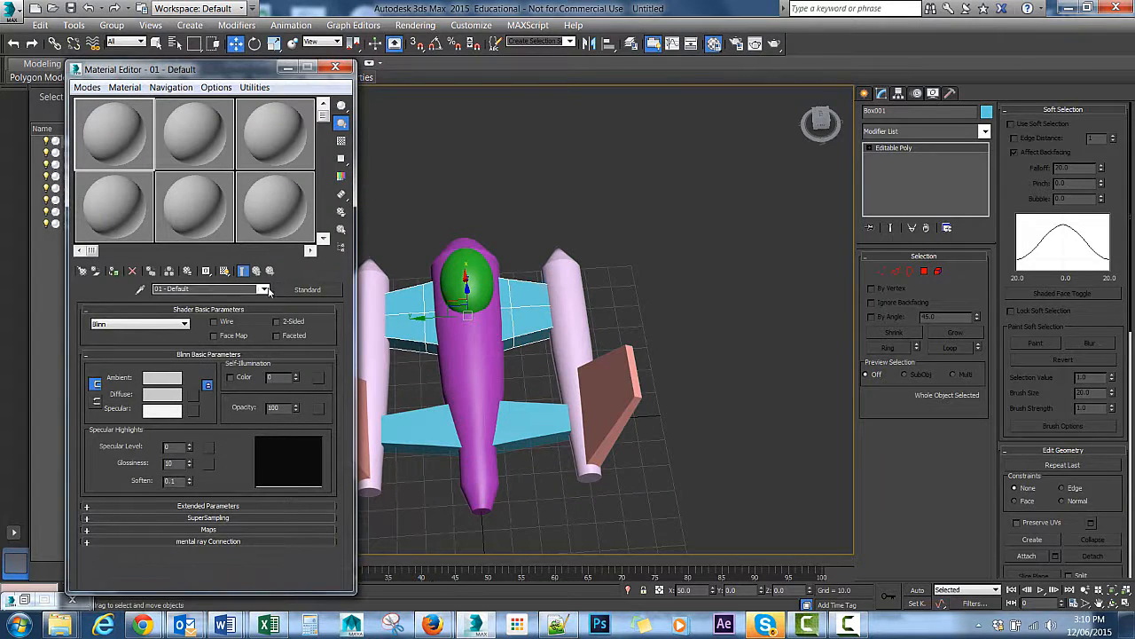
{"action": "left_click", "coordinate": [336, 69]}
- Select the side cylinder Cylinder001 and compare the AutoCAD ACI palette with the 3ds Max palette for its object color
{"action": "middle_click_drag", "start_coordinate": [426, 164], "coordinate": [565, 264], "text": "alt"}
{"action": "left_click", "coordinate": [552, 272]}
{"action": "left_click", "coordinate": [510, 346]}
{"action": "middle_click_drag", "start_coordinate": [510, 346], "coordinate": [589, 255], "text": "alt"}
{"action": "left_click", "coordinate": [560, 276]}
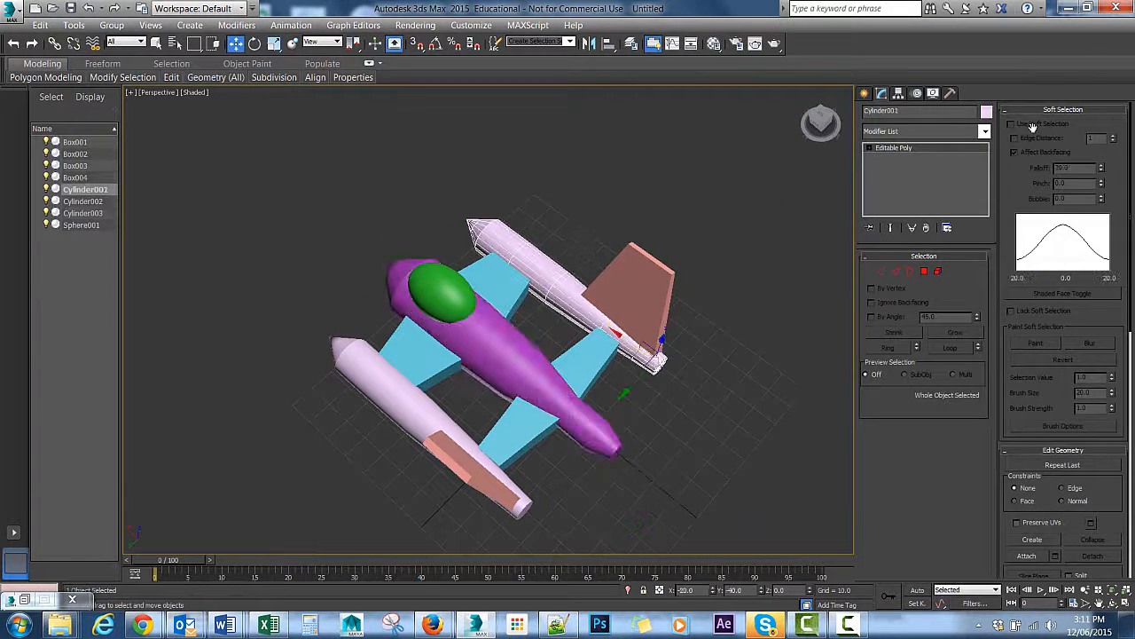
{"action": "left_click", "coordinate": [986, 113]}
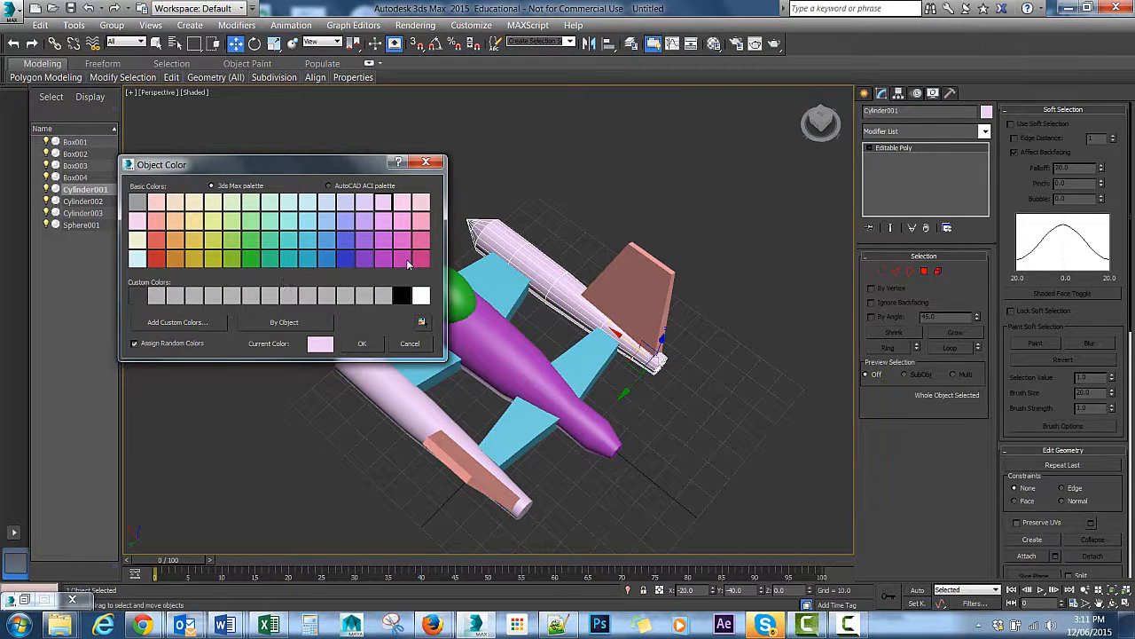
{"action": "left_click", "coordinate": [329, 186]}
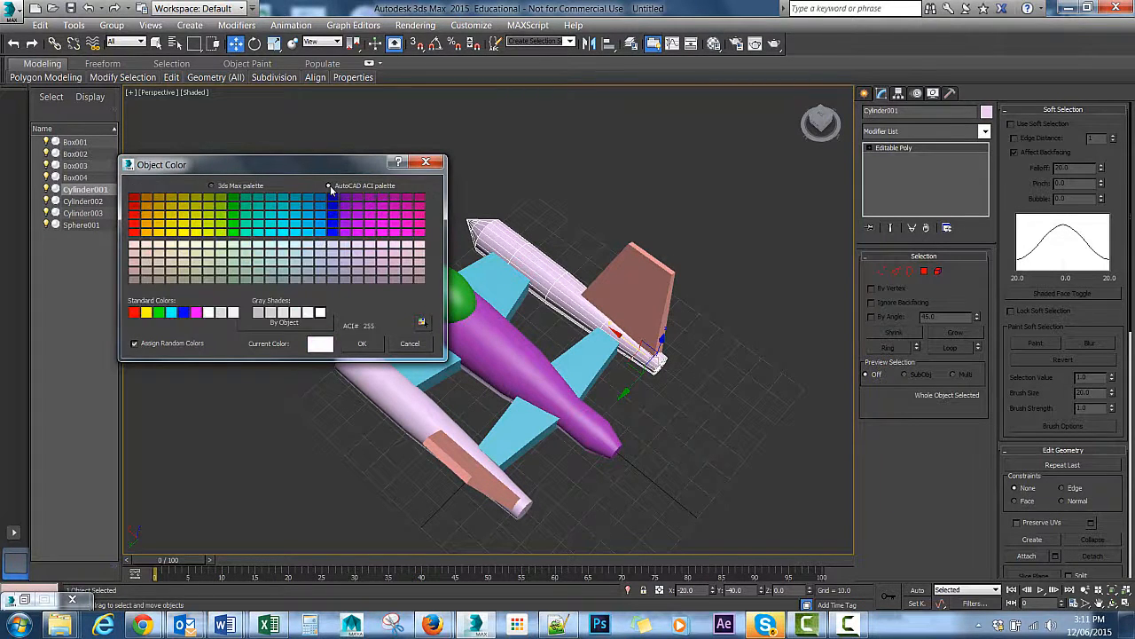
{"action": "left_click", "coordinate": [212, 186]}
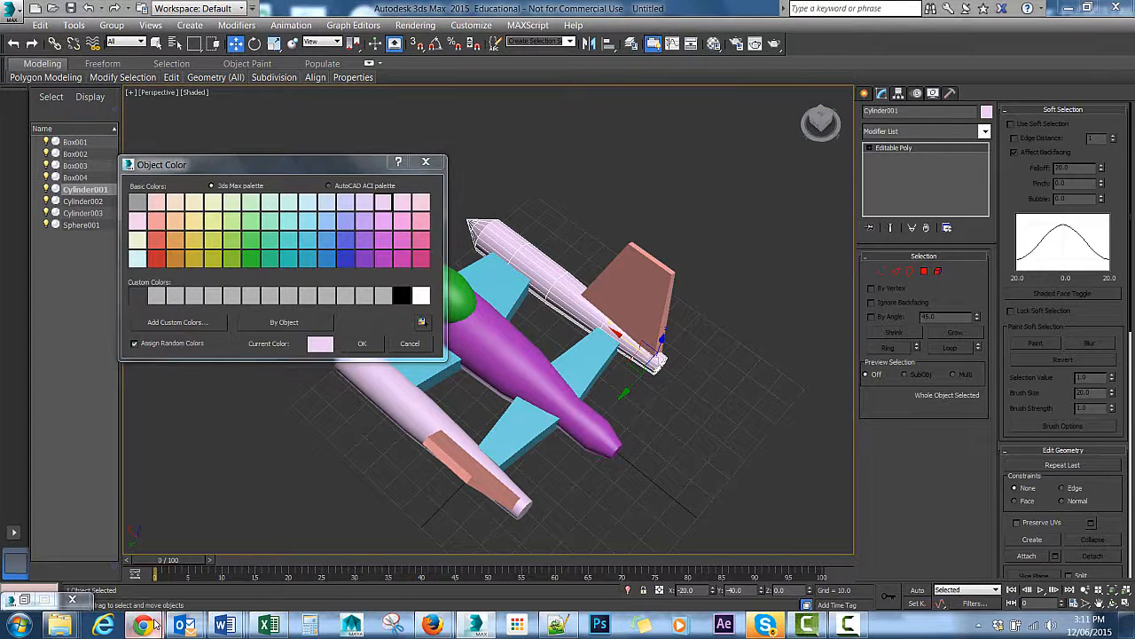
- Switch to Coolors in Chrome, start its colour scheme generator, and reposition and enlarge the browser window
{"action": "mouse_move", "coordinate": [142, 625]}
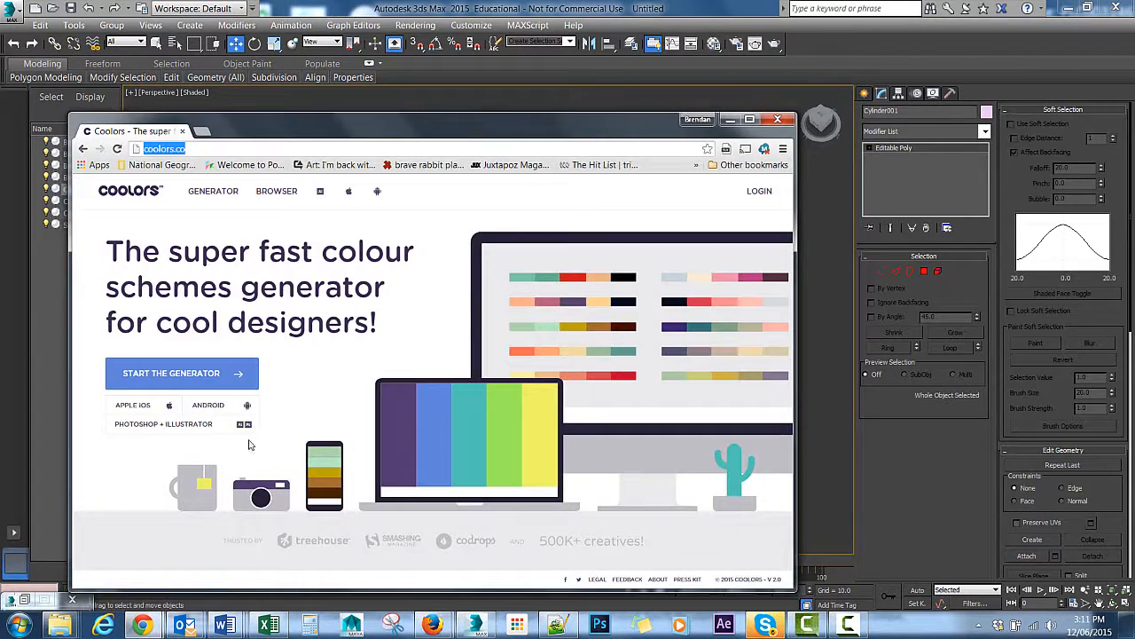
{"action": "left_click", "coordinate": [188, 376]}
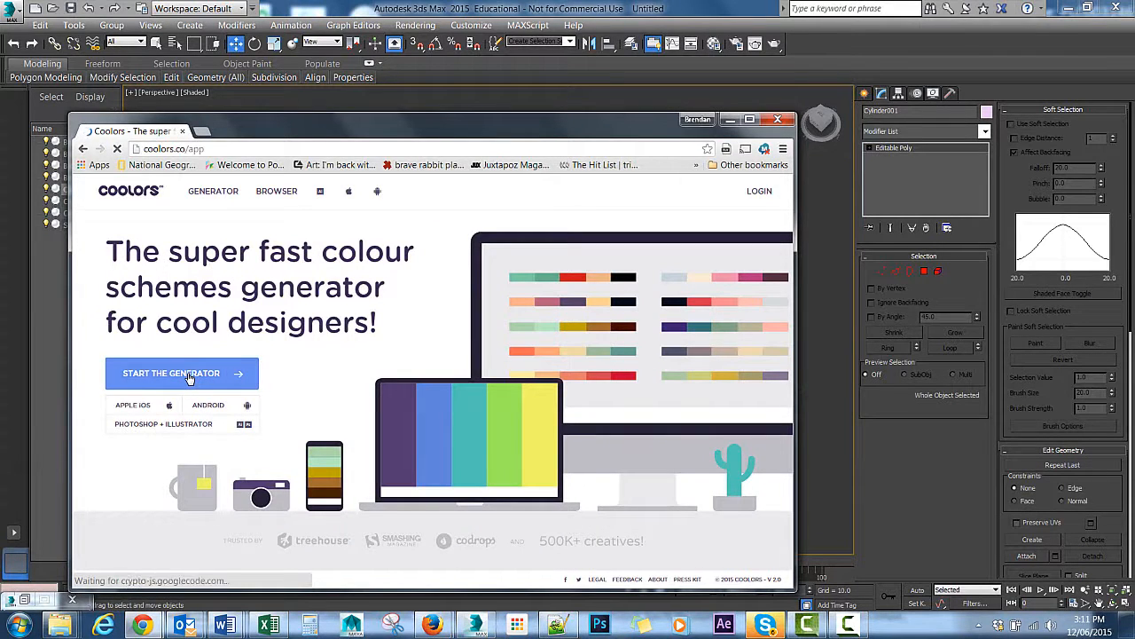
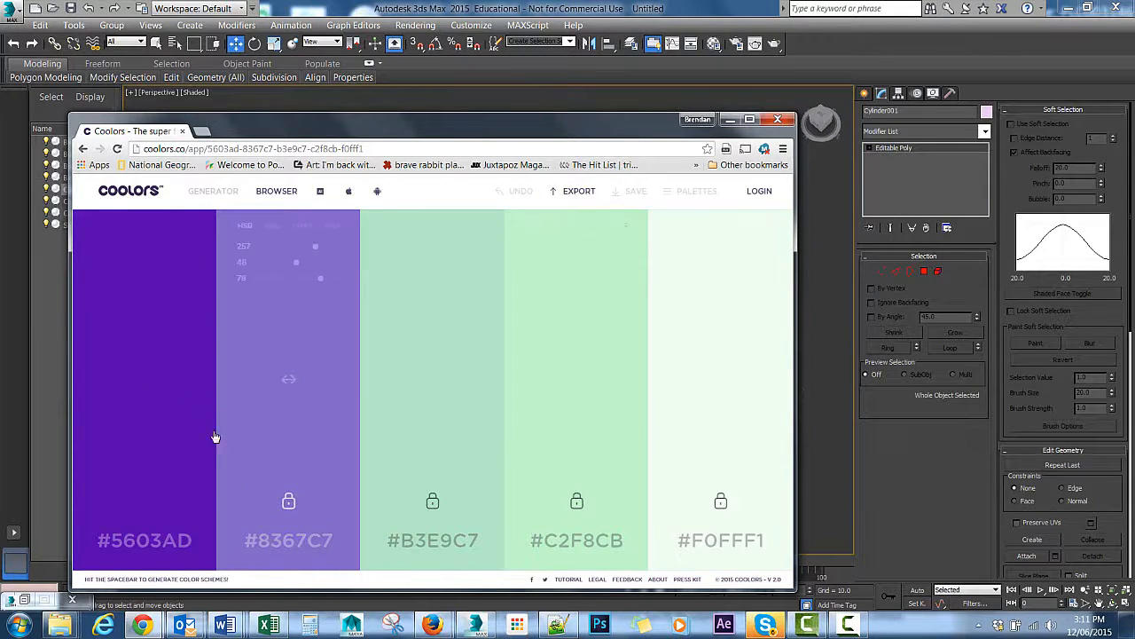
{"action": "left_click_drag", "start_coordinate": [289, 122], "coordinate": [289, 62]}
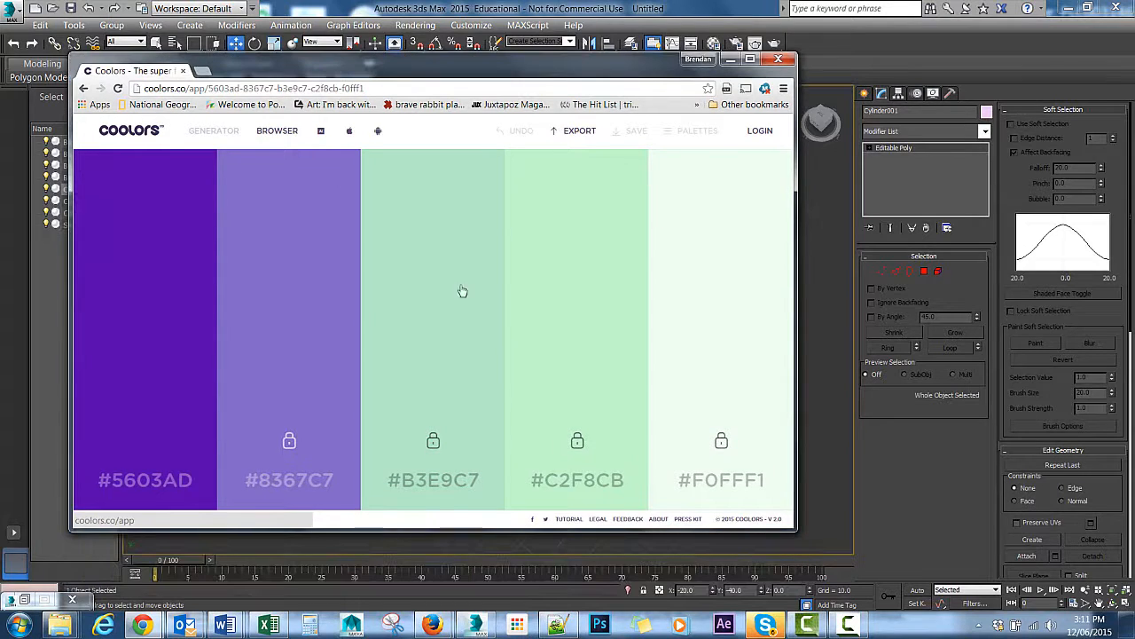
{"action": "left_click_drag", "start_coordinate": [556, 529], "coordinate": [584, 562]}
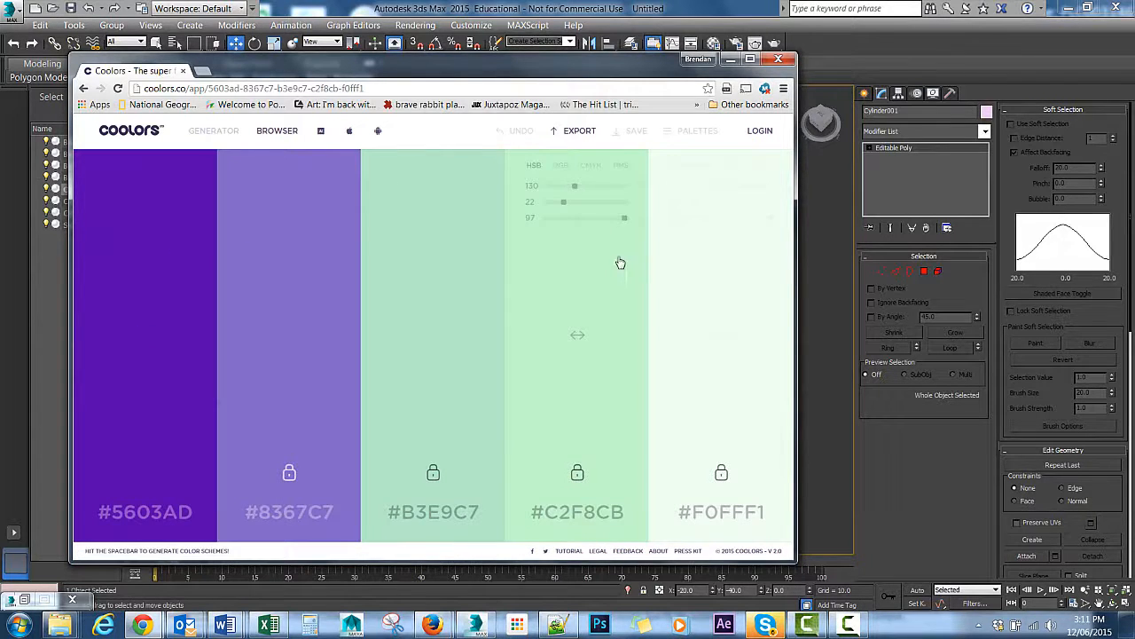
- Keep generating colours for the one unlocked swatch until it becomes dark blue #42436B, and lock it into the scheme
{"action": "key", "text": "space"}
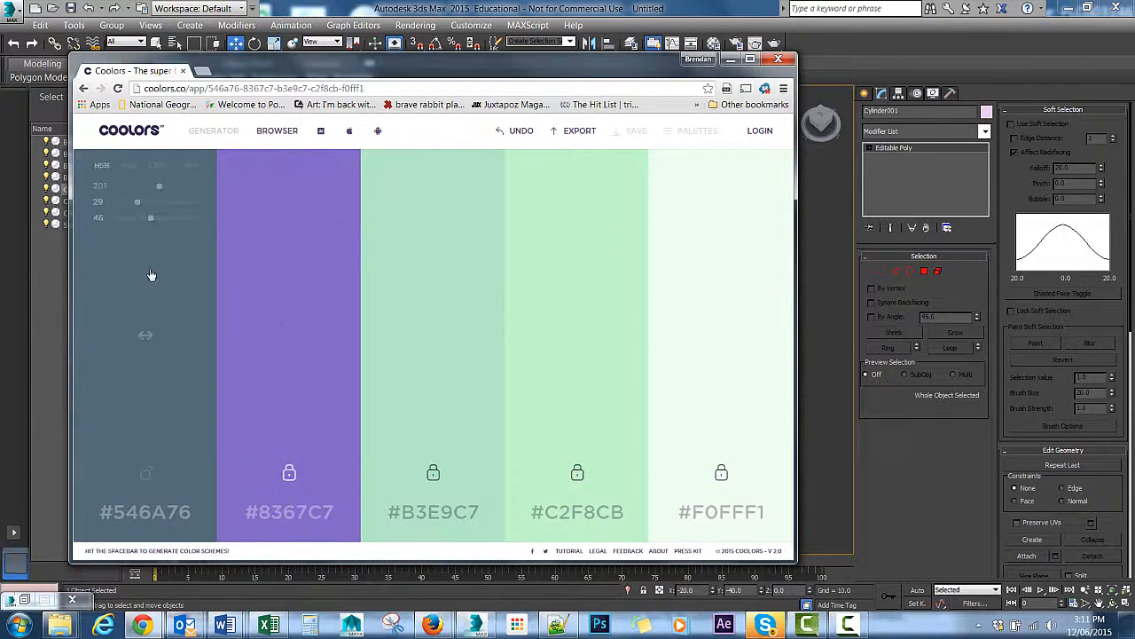
{"action": "key", "text": "space"}
{"action": "key", "text": "space"}
{"action": "key", "text": "space"}
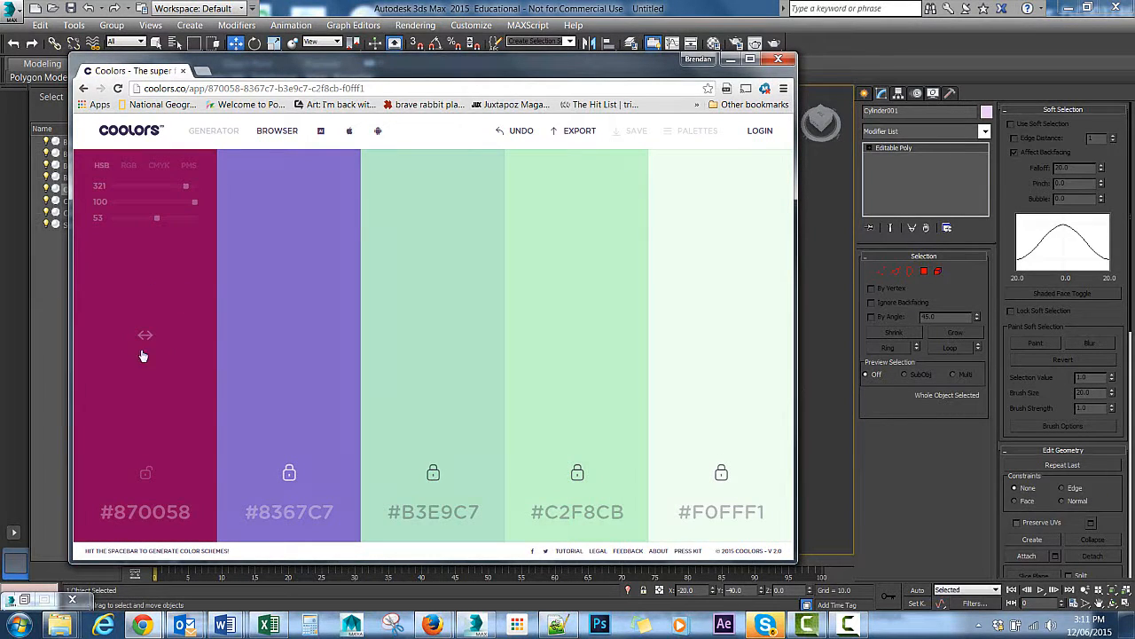
{"action": "key", "text": "space"}
{"action": "key", "text": "space"}
{"action": "key", "text": "space"}
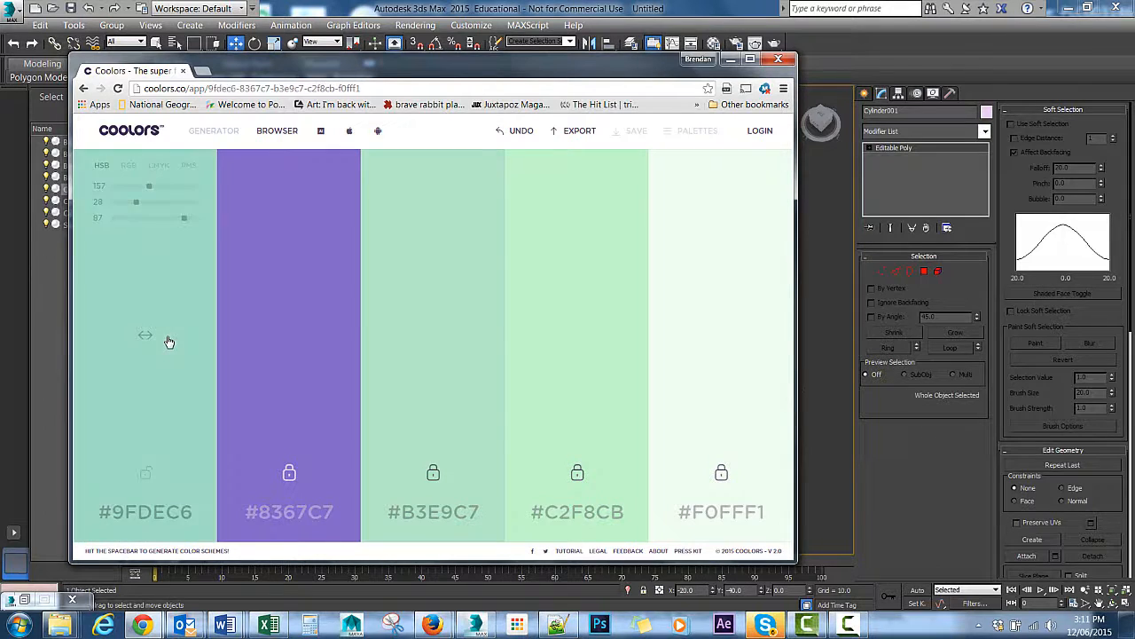
{"action": "key", "text": "space"}
{"action": "key", "text": "space"}
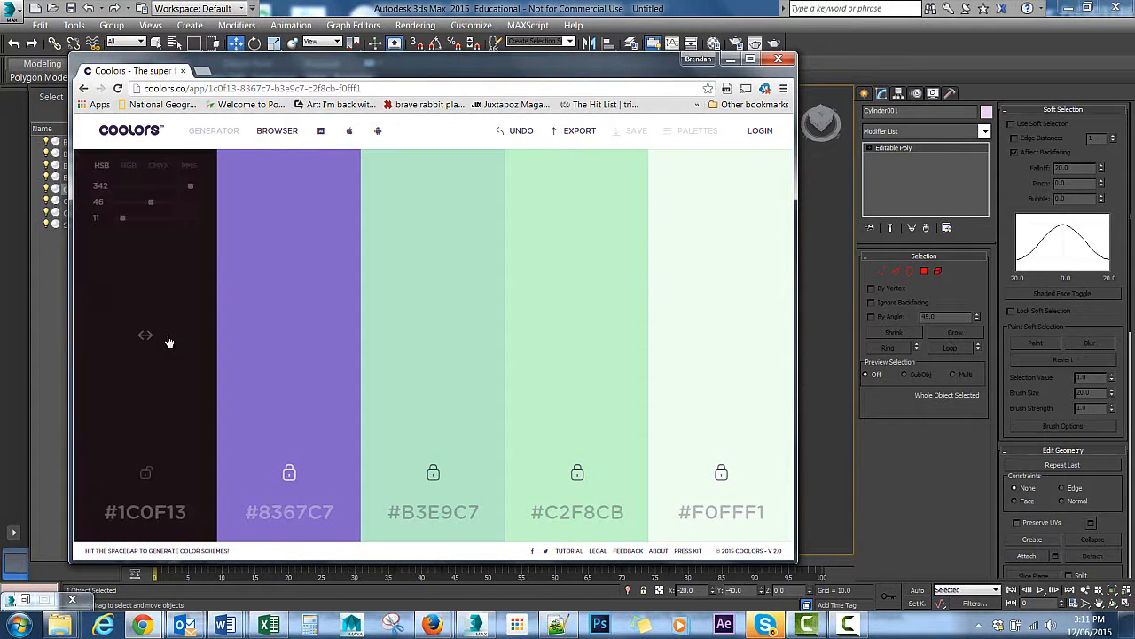
{"action": "key", "text": "space"}
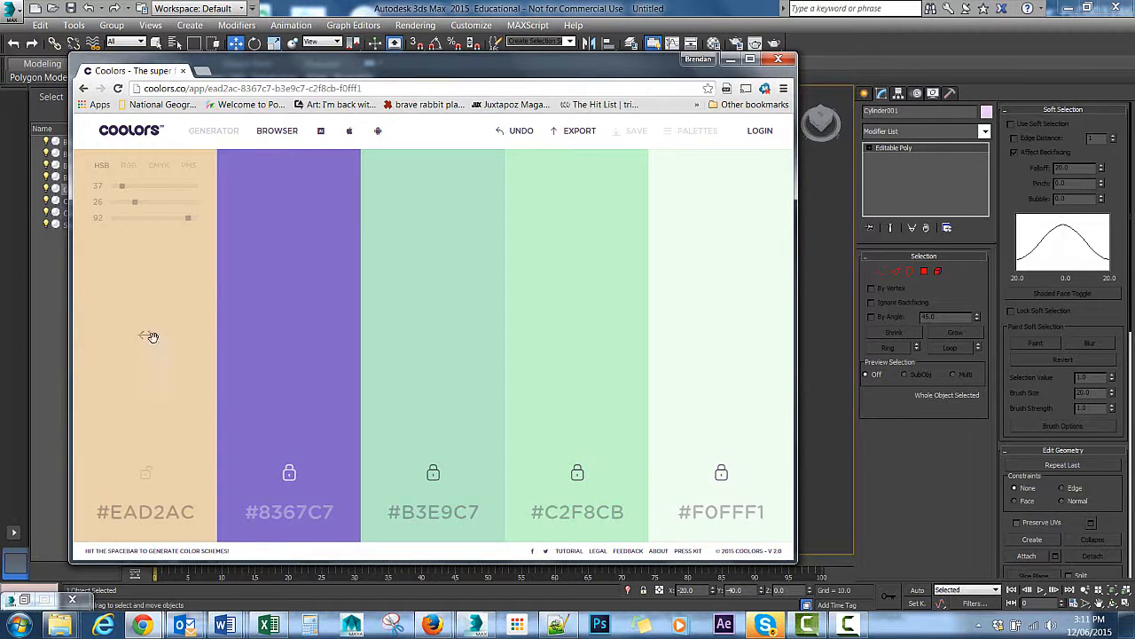
{"action": "key", "text": "space"}
{"action": "key", "text": "space"}
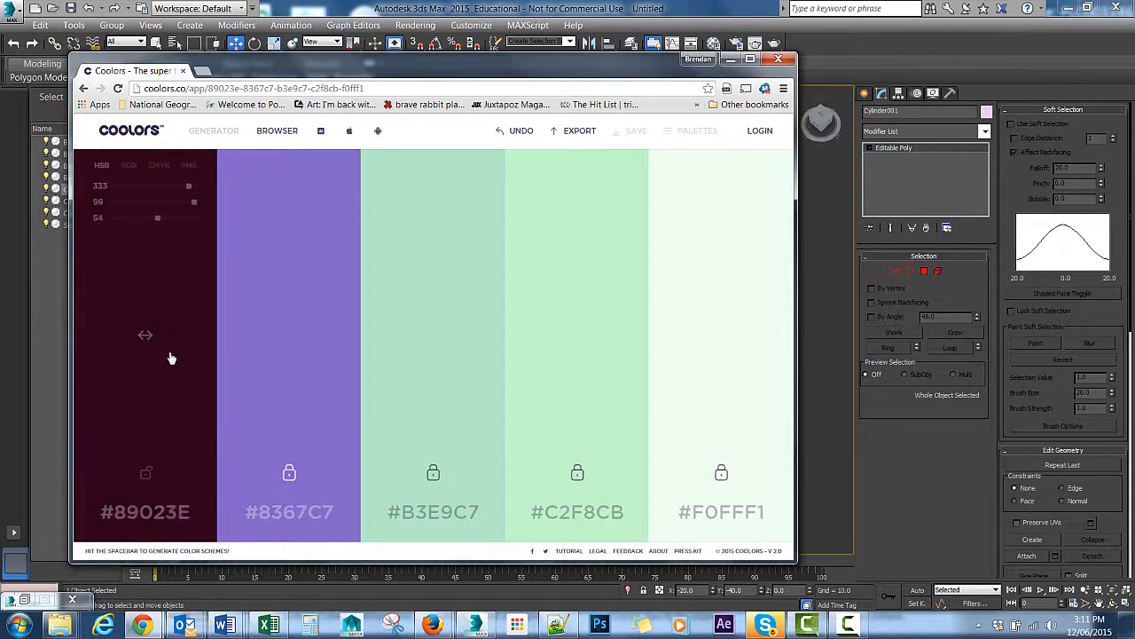
{"action": "key", "text": "space"}
{"action": "key", "text": "space"}
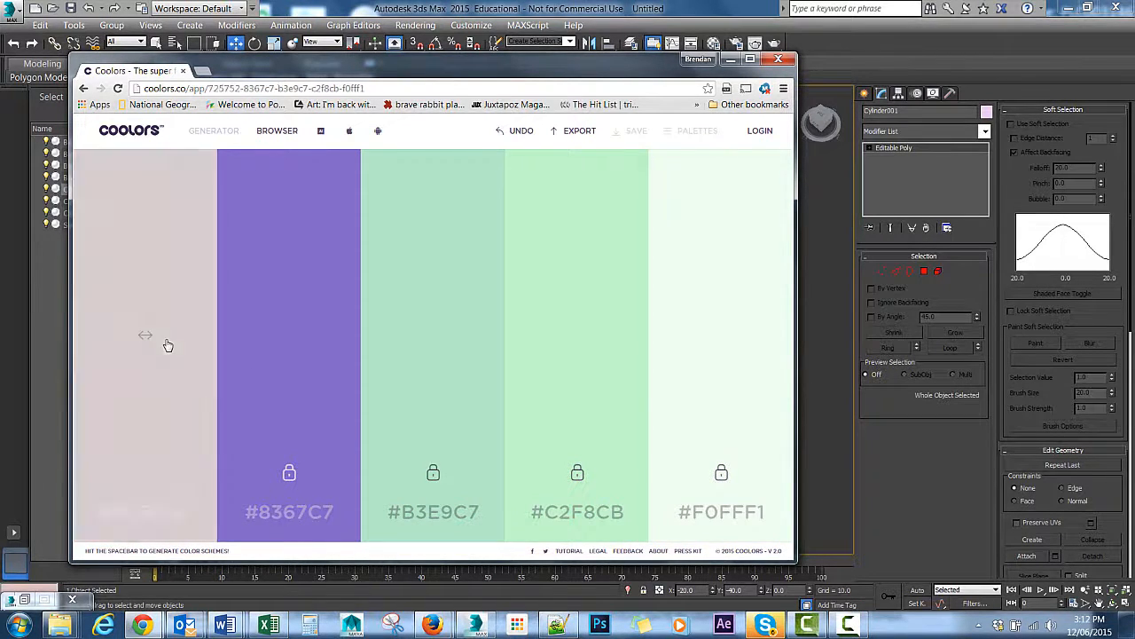
{"action": "key", "text": "space"}
{"action": "key", "text": "space"}
{"action": "key", "text": "space"}
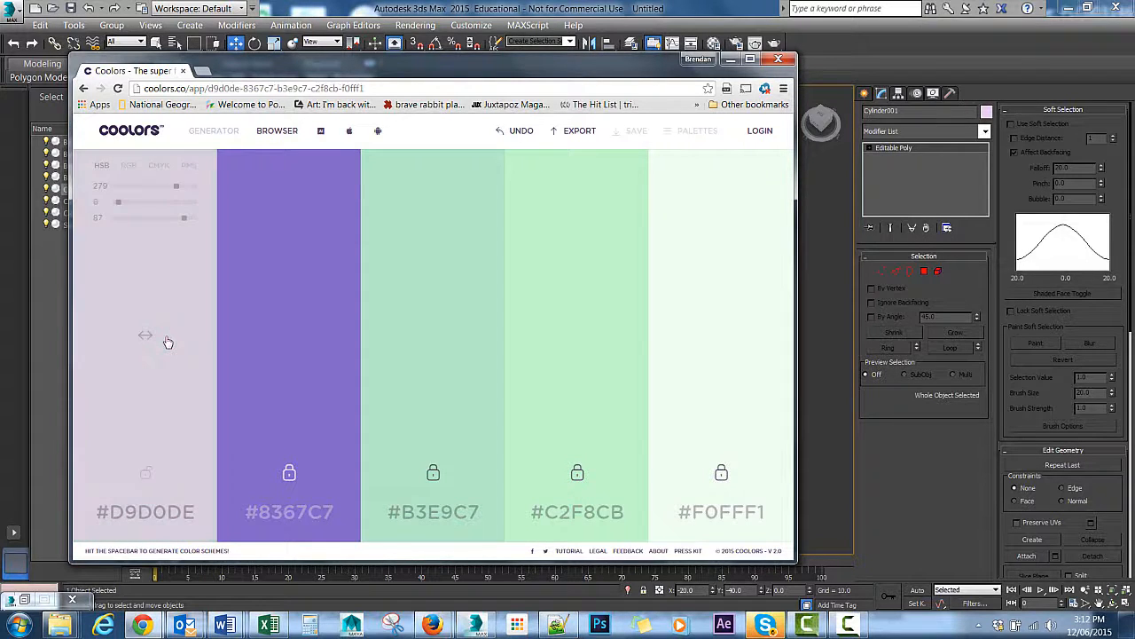
{"action": "key", "text": "space"}
{"action": "key", "text": "space"}
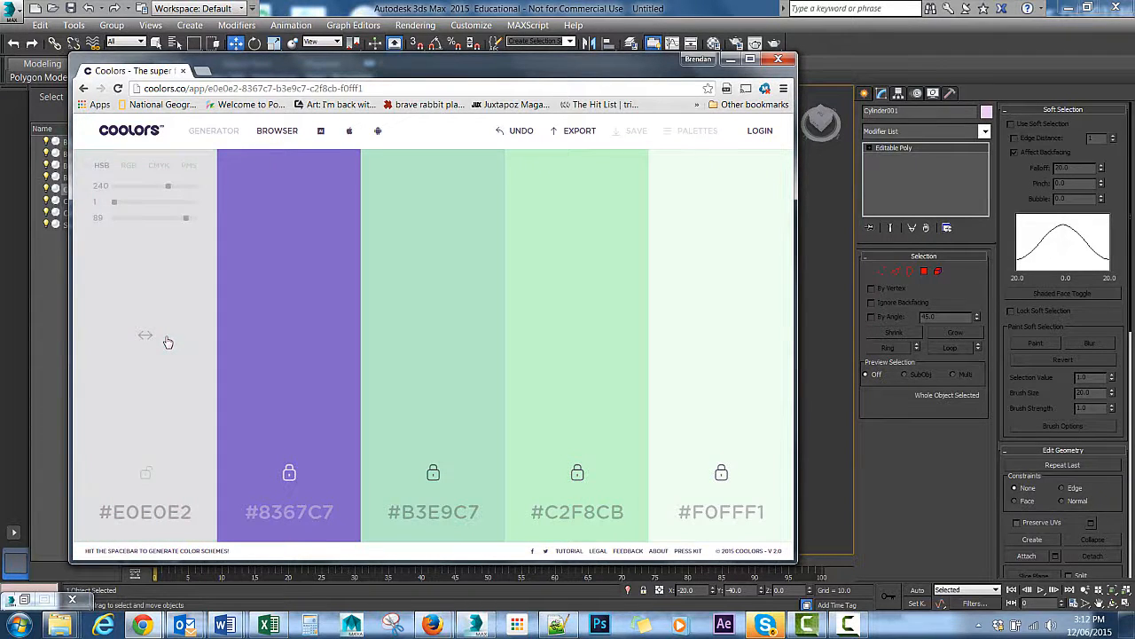
{"action": "key", "text": "space"}
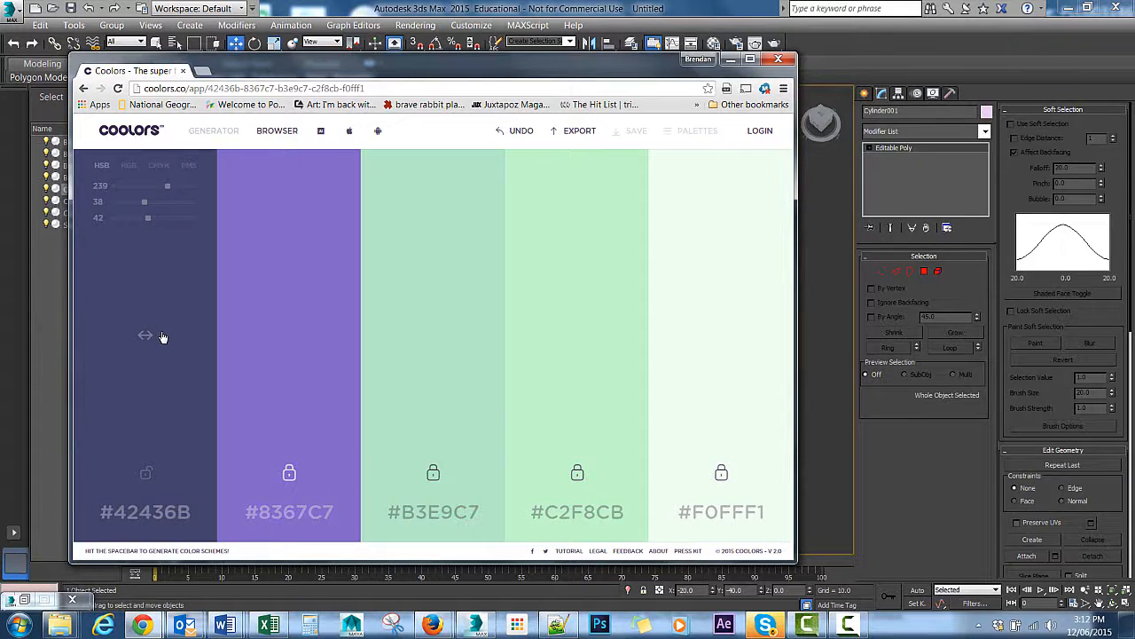
{"action": "left_click", "coordinate": [147, 476]}
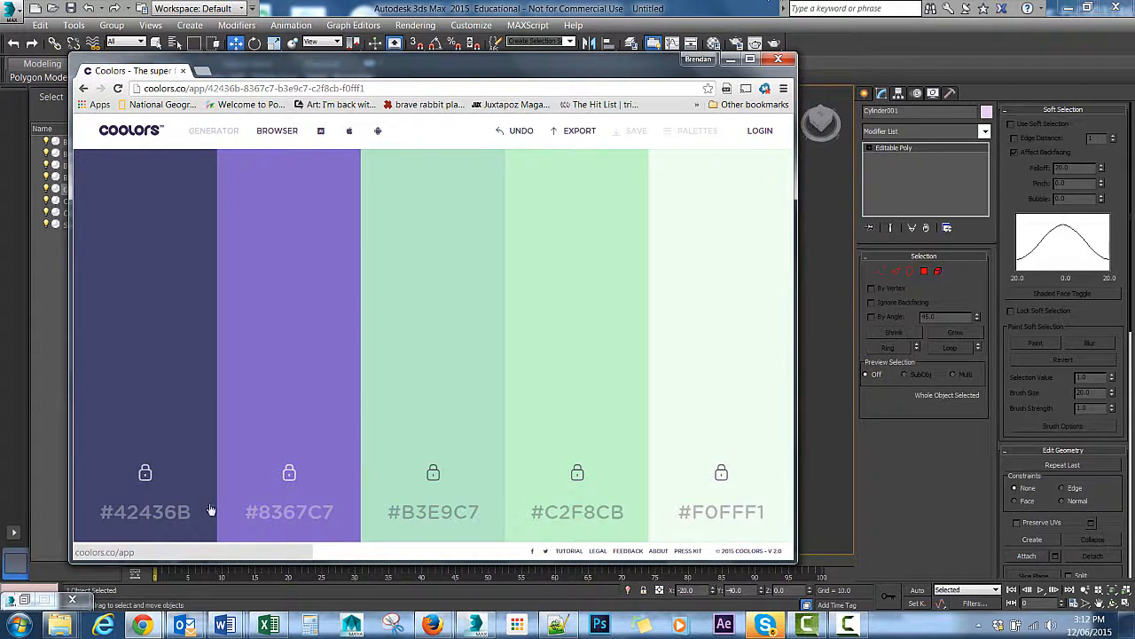
- Highlight the hex codes of the dark blue, purple and first green swatches to see how the colours are specified
{"action": "left_click", "coordinate": [181, 515]}
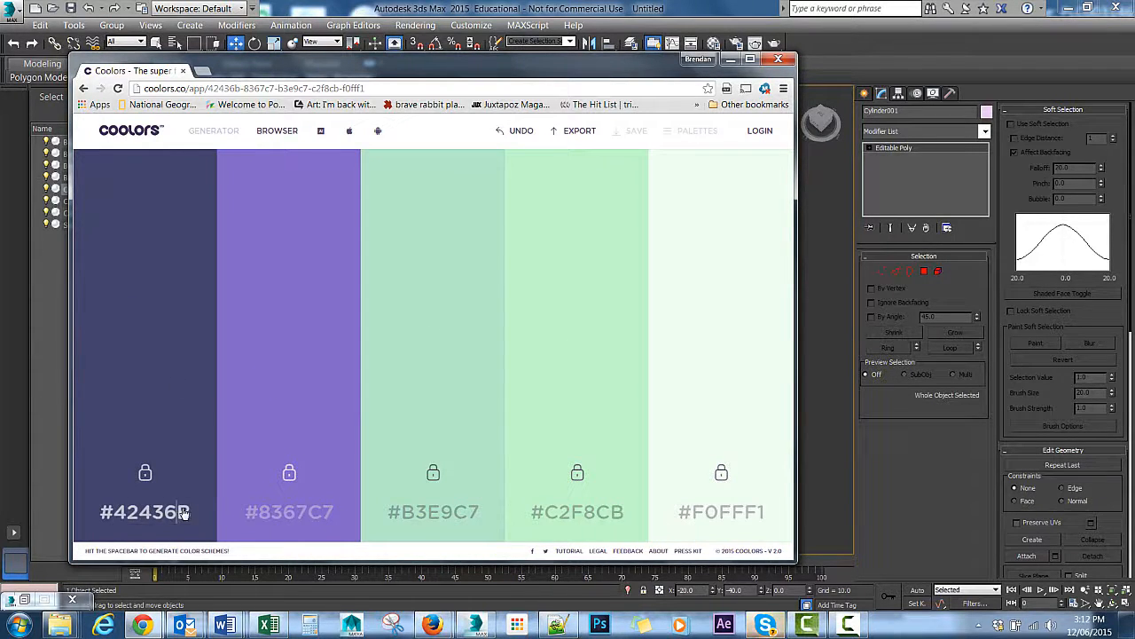
{"action": "left_click", "coordinate": [186, 514]}
{"action": "left_click", "coordinate": [296, 516]}
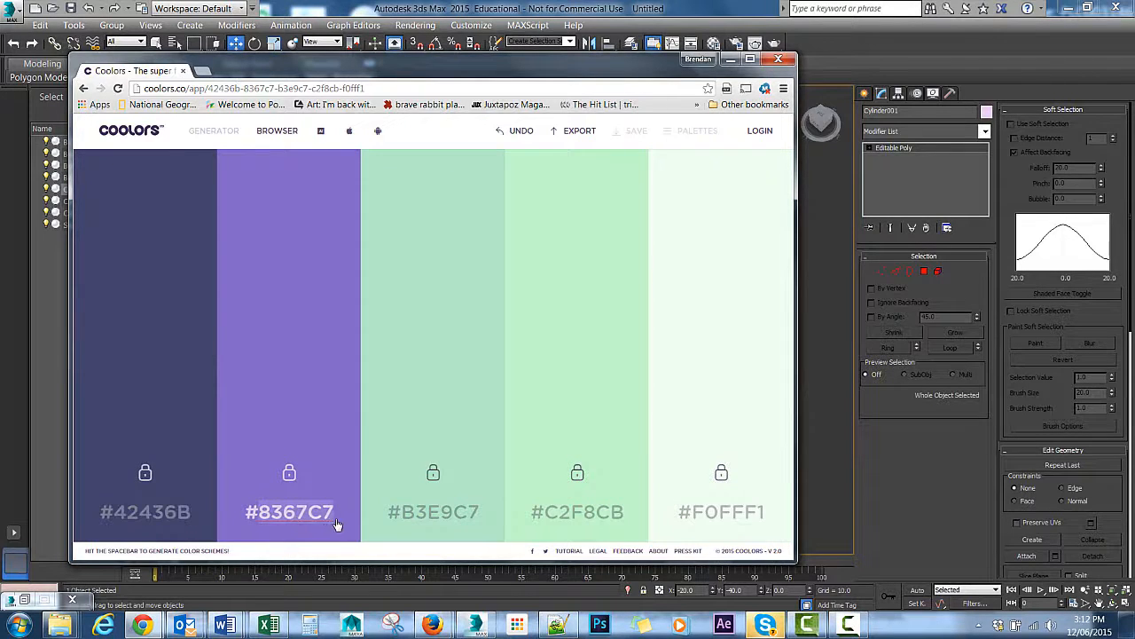
{"action": "left_click", "coordinate": [337, 520]}
{"action": "left_click", "coordinate": [478, 516]}
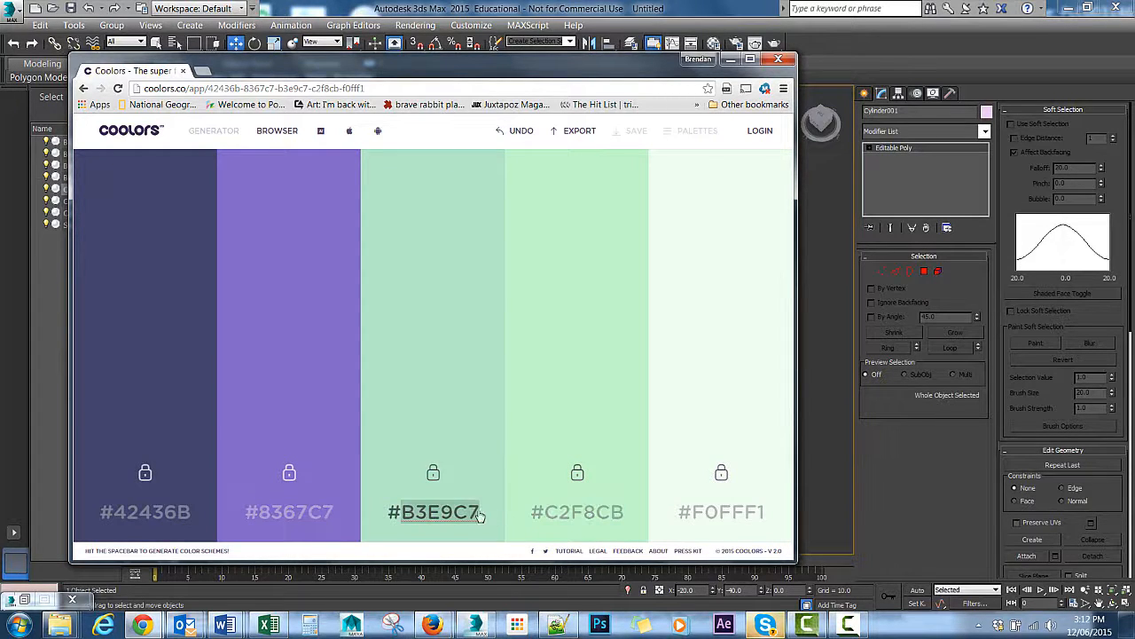
{"action": "left_click_drag", "start_coordinate": [478, 515], "coordinate": [399, 515]}
- Move the Coolors window off the Object Color dialog, start adding a custom color, and place the Color Selector beside the palette
{"action": "left_click_drag", "start_coordinate": [470, 68], "coordinate": [880, 85]}
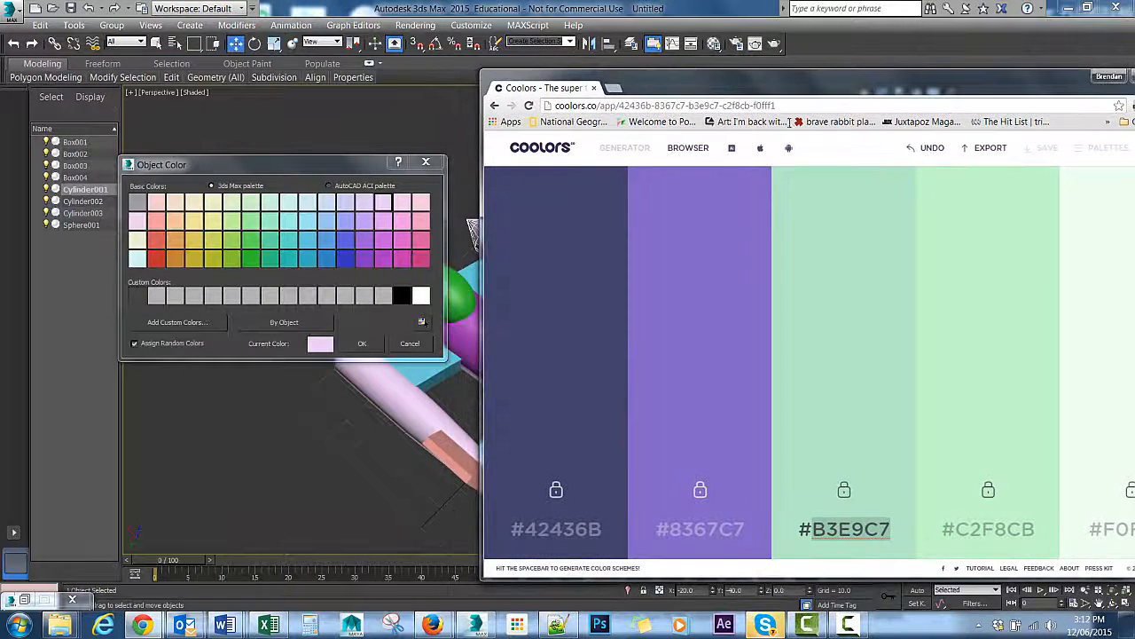
{"action": "left_click", "coordinate": [188, 323]}
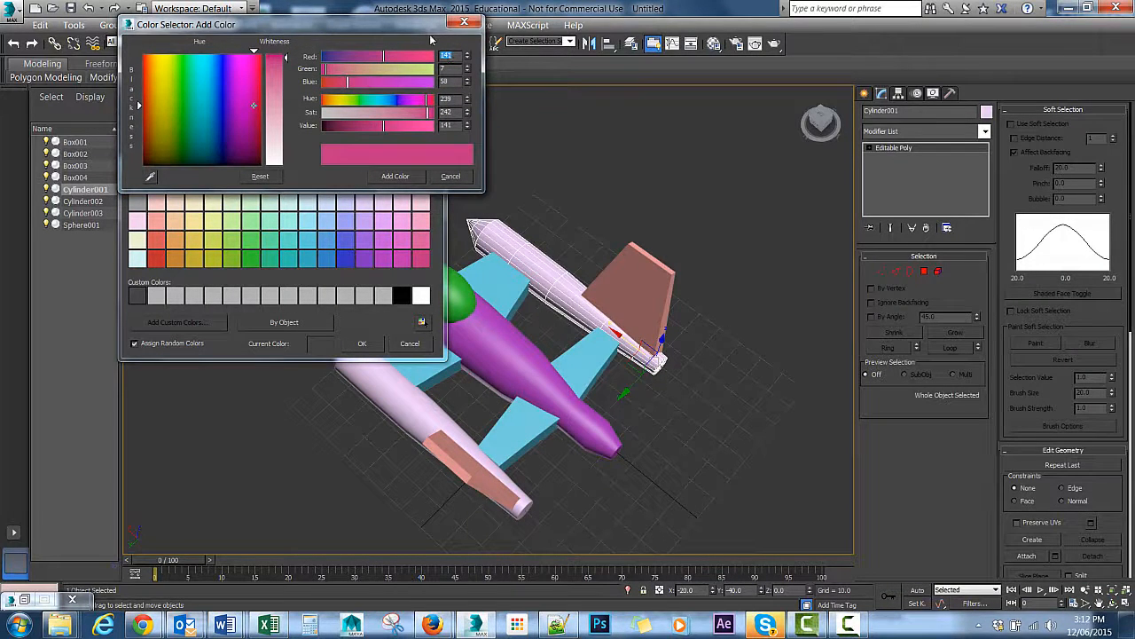
{"action": "left_click_drag", "start_coordinate": [394, 32], "coordinate": [386, 140]}
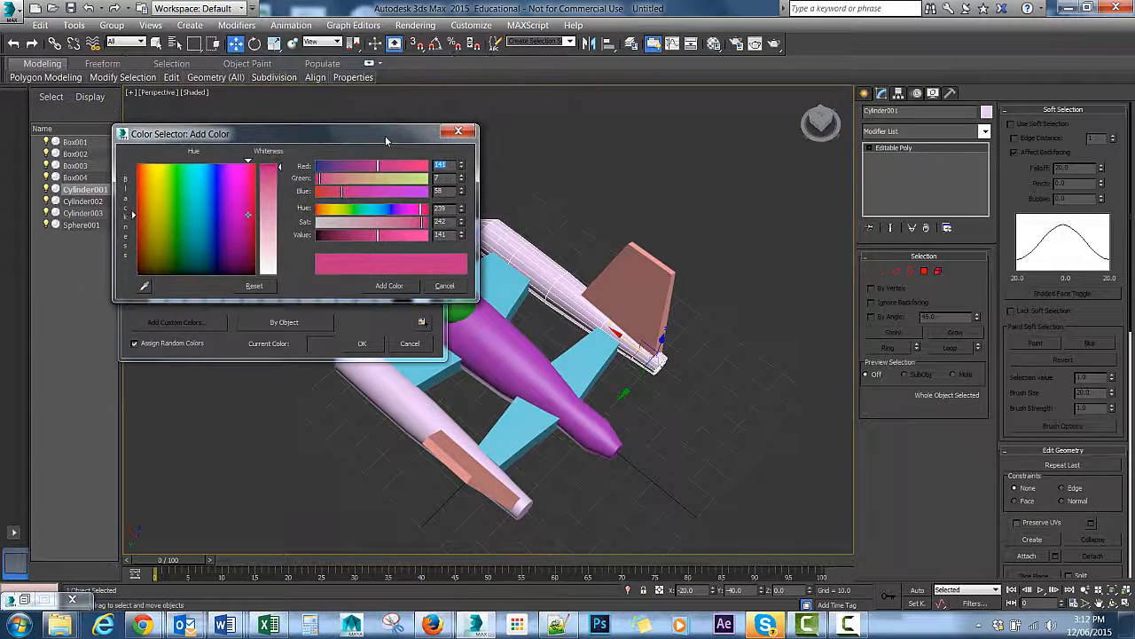
{"action": "left_click_drag", "start_coordinate": [260, 133], "coordinate": [506, 144]}
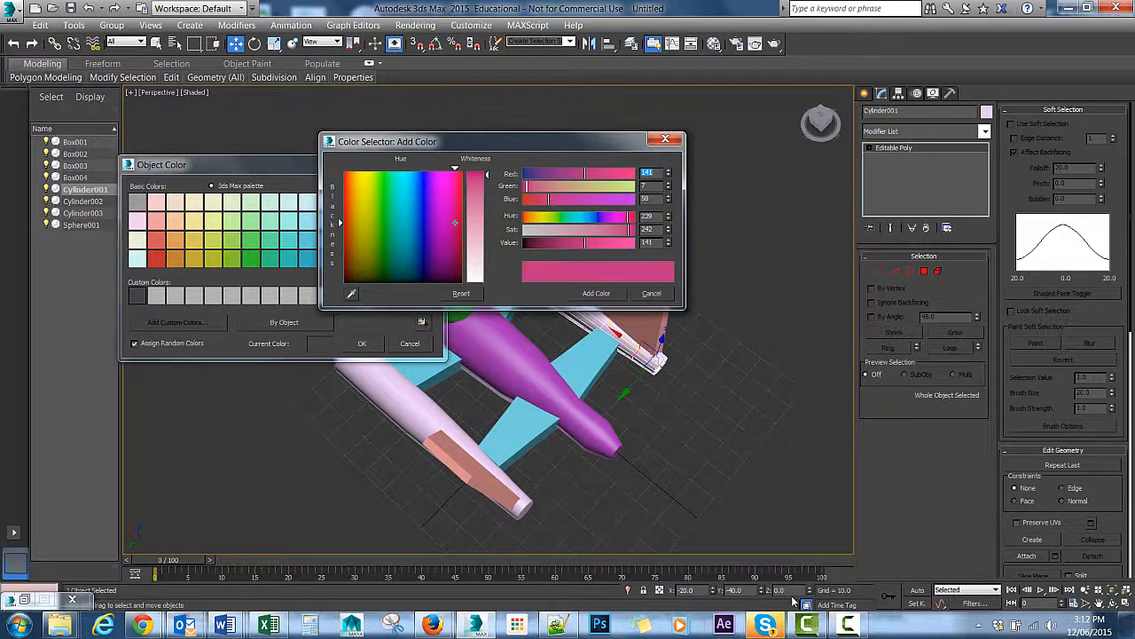
- Try to sample a Coolors swatch with the Color Selector's eyedropper for the custom color
{"action": "left_click", "coordinate": [350, 294]}
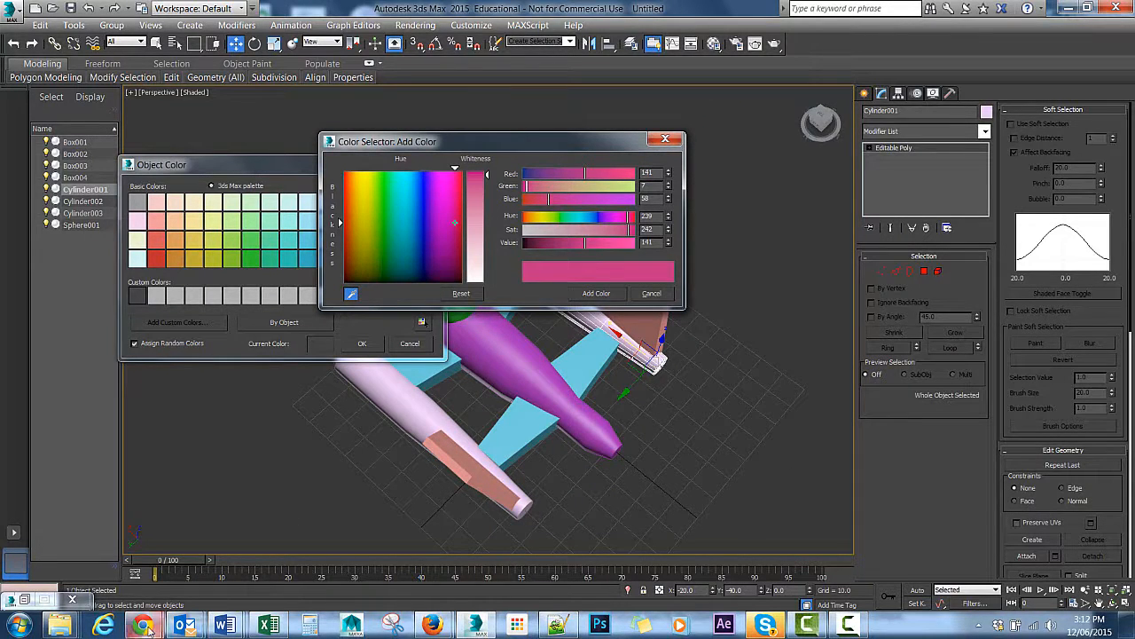
{"action": "mouse_move", "coordinate": [143, 625]}
{"action": "left_click", "coordinate": [254, 545]}
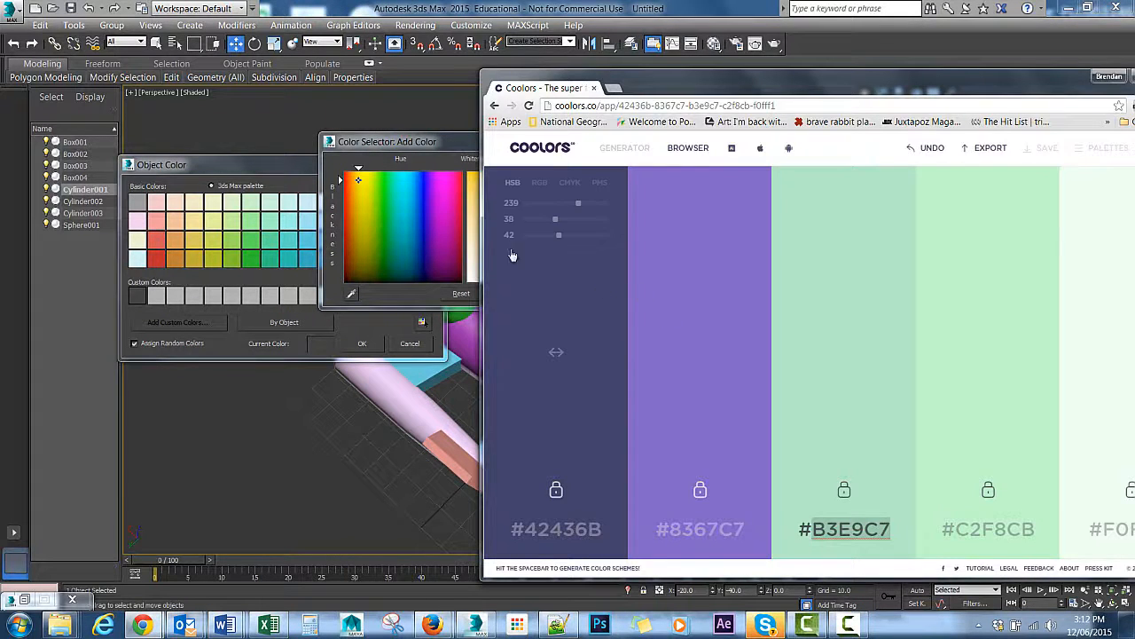
{"action": "left_click_drag", "start_coordinate": [450, 145], "coordinate": [306, 171]}
{"action": "left_click", "coordinate": [206, 319]}
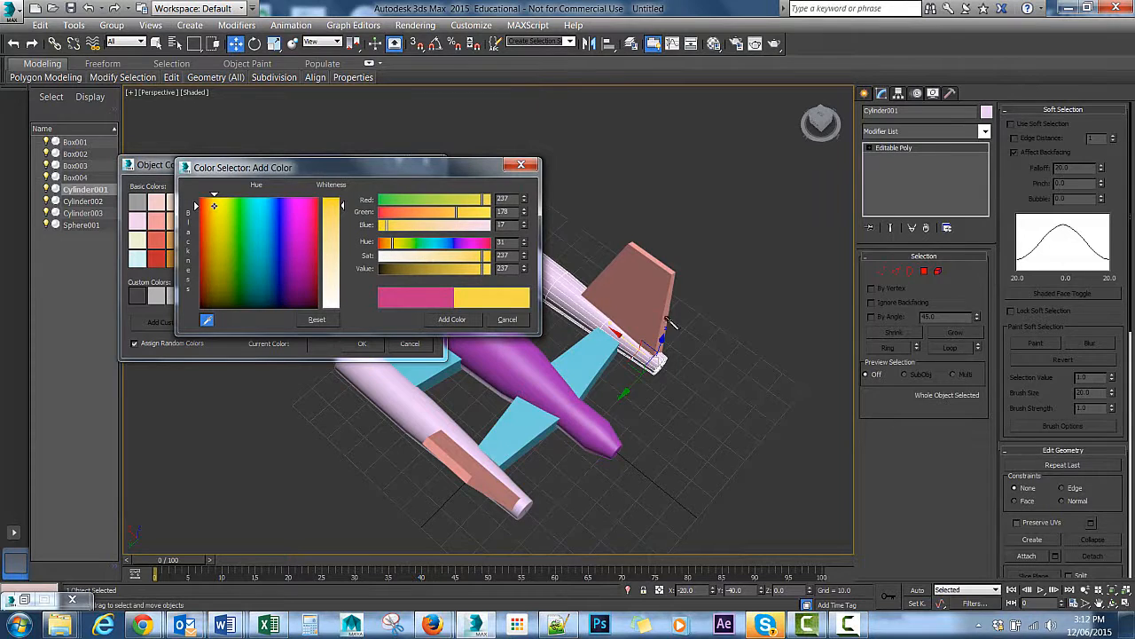
{"action": "mouse_move", "coordinate": [151, 626]}
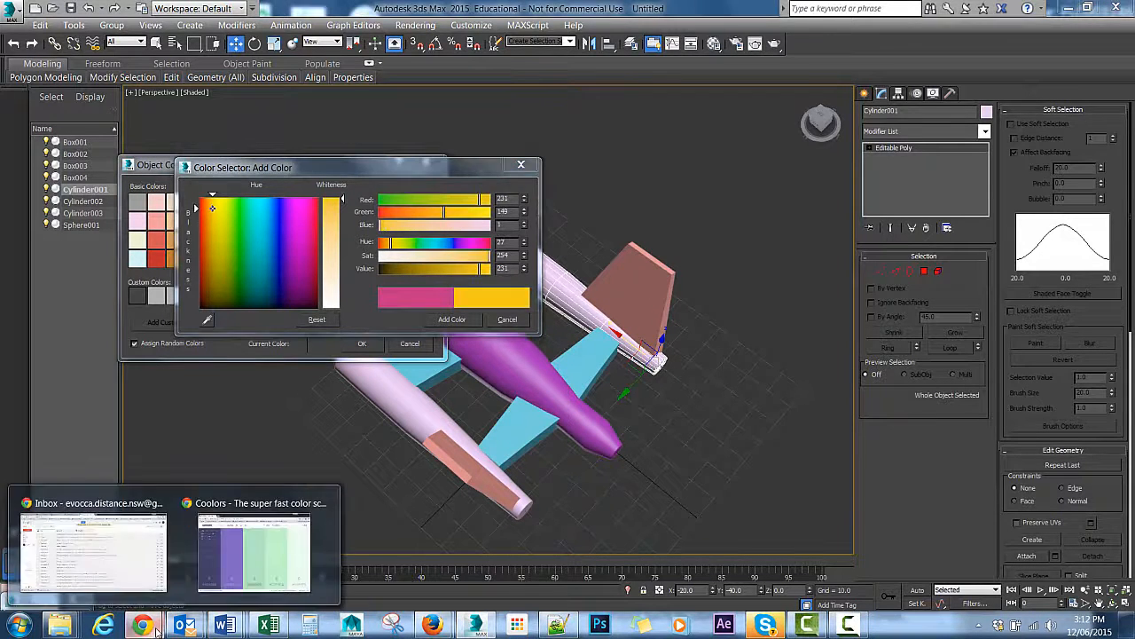
{"action": "left_click", "coordinate": [266, 555]}
- Compare the RGB, CMYK and PMS values of the dark blue Coolors swatch, with the window moved clear of the Color Selector
{"action": "left_click_drag", "start_coordinate": [710, 95], "coordinate": [743, 87]}
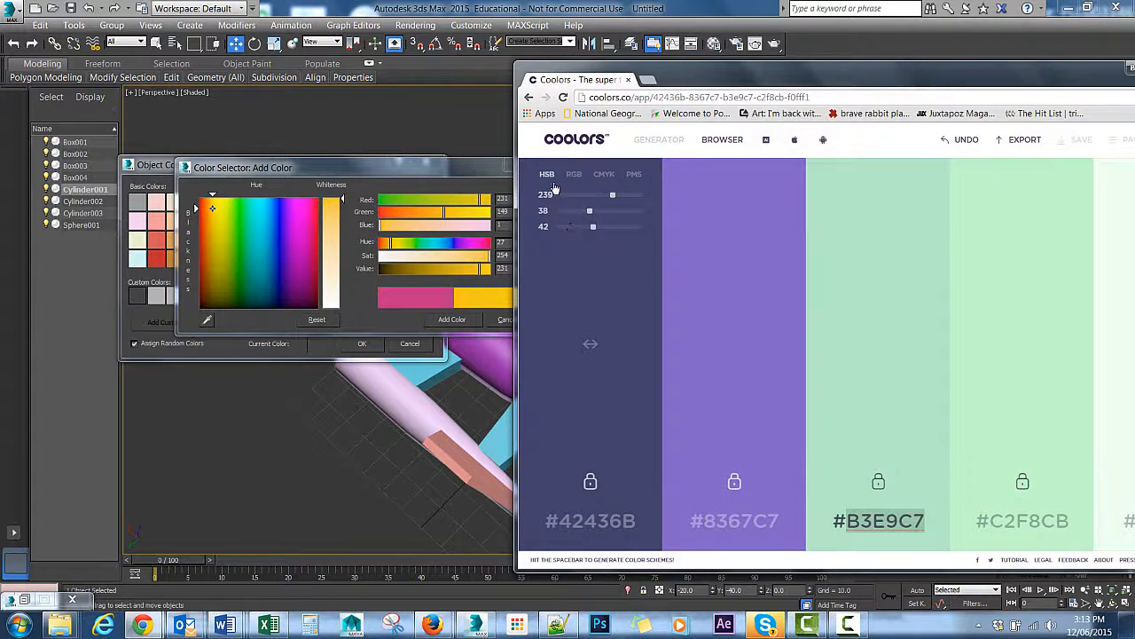
{"action": "left_click", "coordinate": [574, 173]}
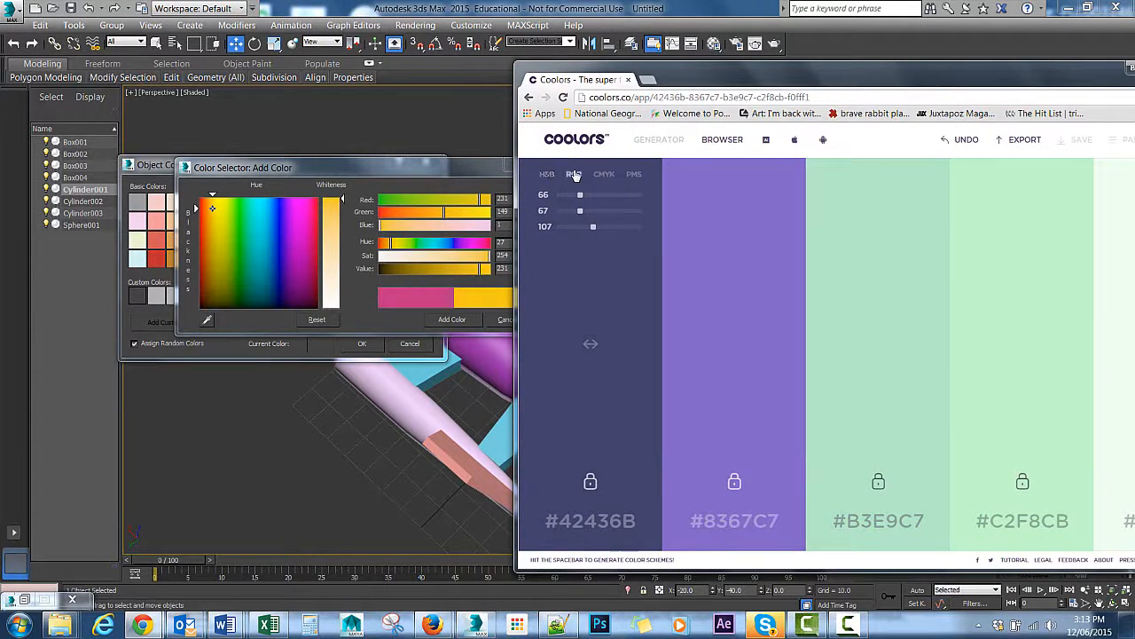
{"action": "left_click", "coordinate": [602, 176]}
{"action": "left_click", "coordinate": [637, 177]}
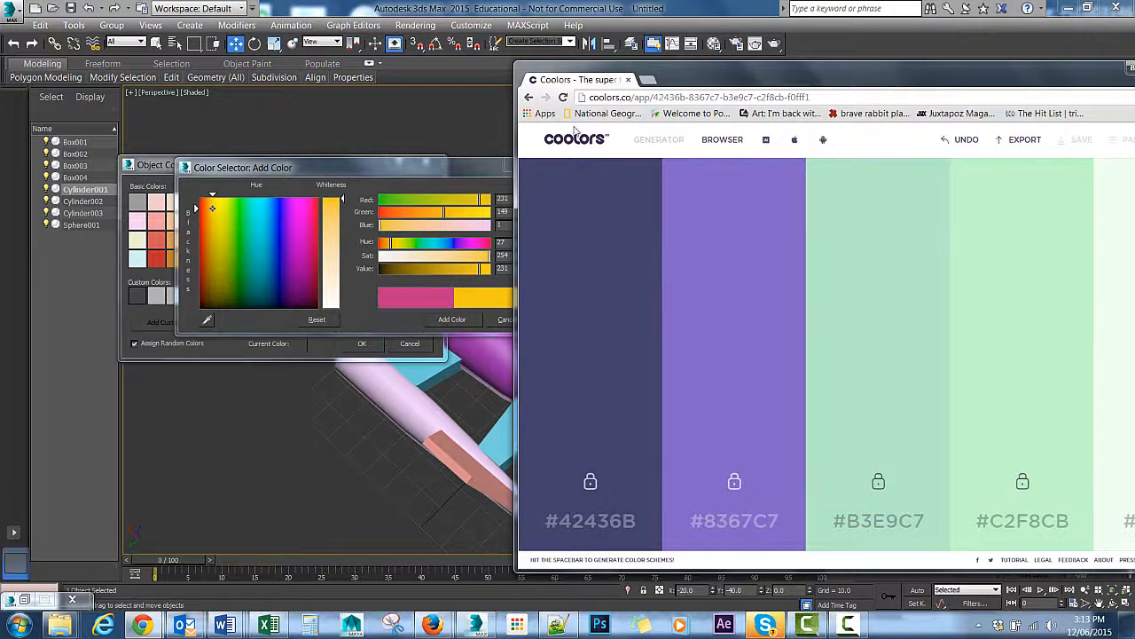
{"action": "left_click_drag", "start_coordinate": [672, 79], "coordinate": [772, 71]}
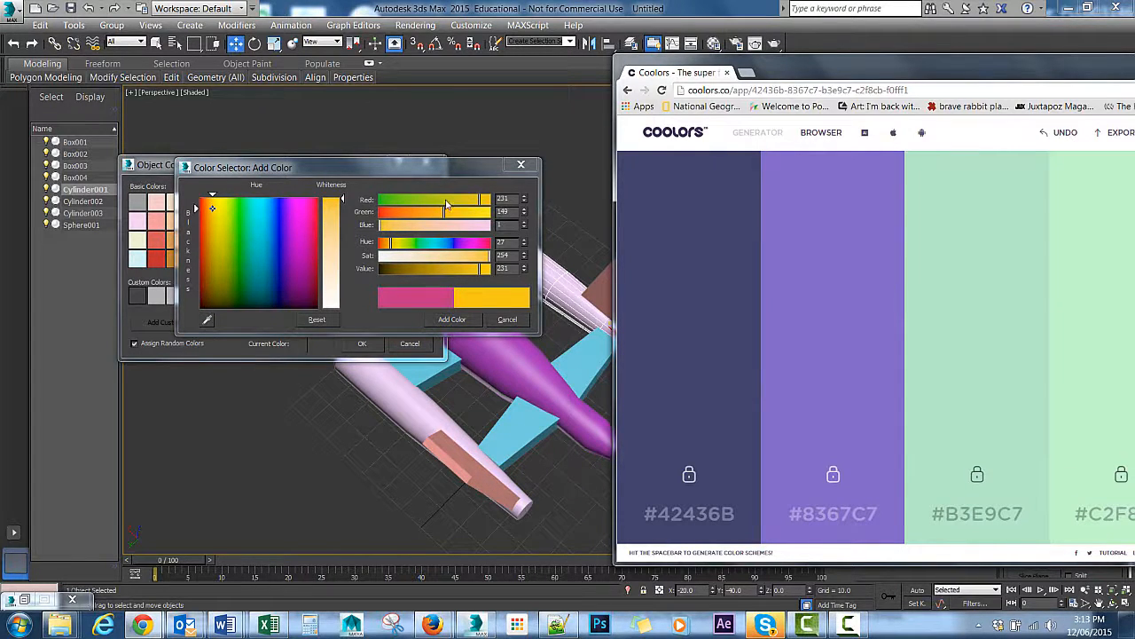
- Show the dark blue swatch's RGB values in Coolors and set the custom color's Red to 66
{"action": "mouse_move", "coordinate": [730, 211]}
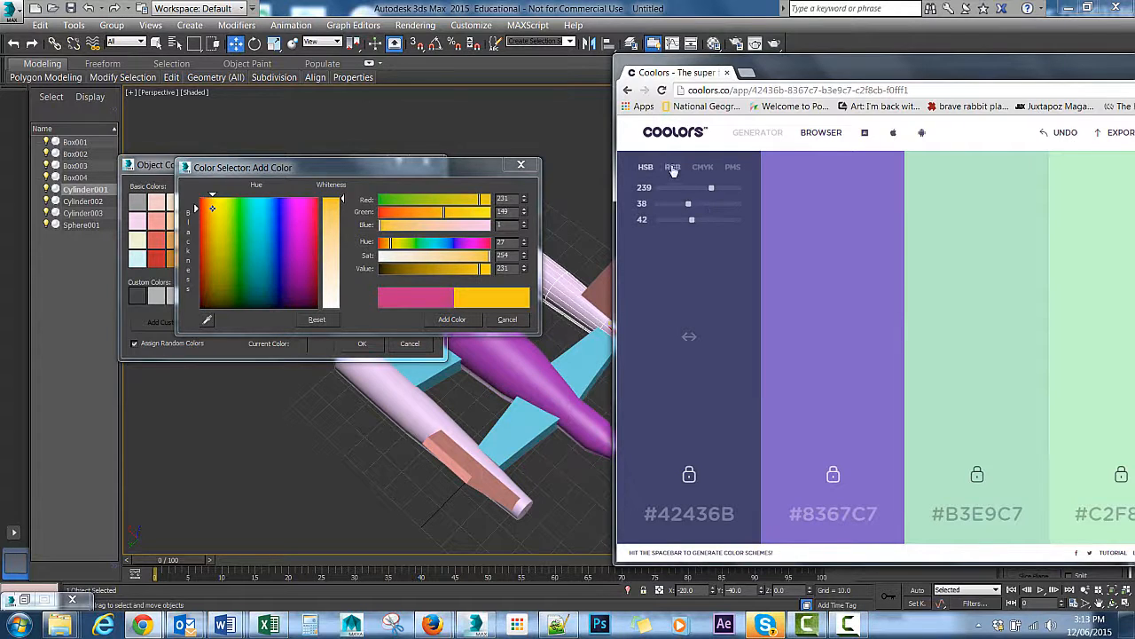
{"action": "left_click", "coordinate": [672, 167]}
{"action": "left_click_drag", "start_coordinate": [511, 199], "coordinate": [484, 199]}
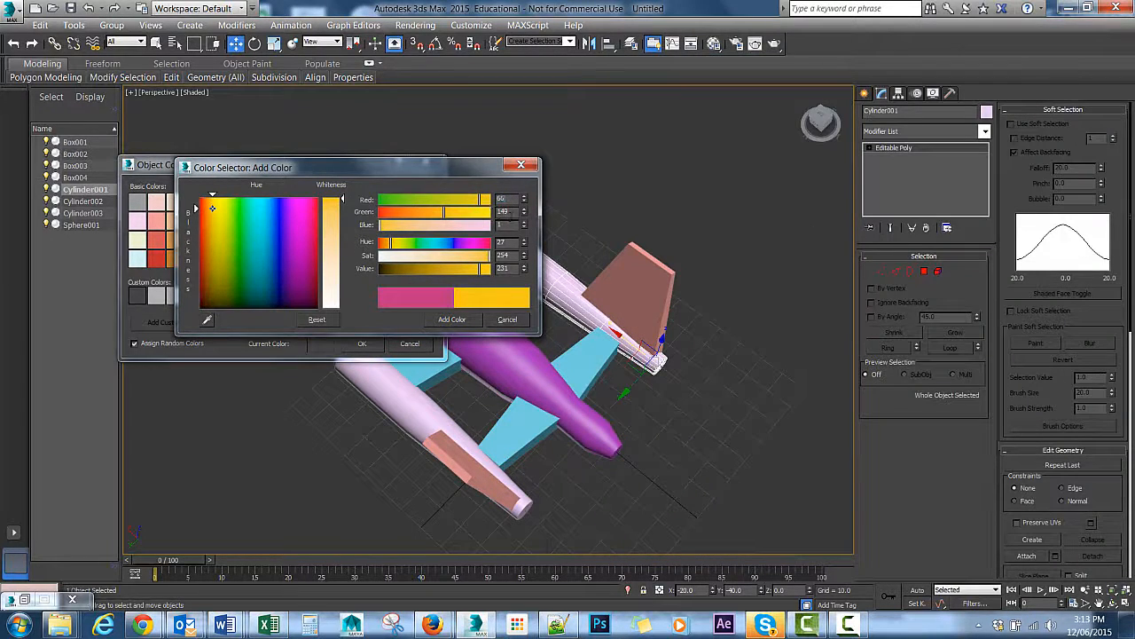
{"action": "key", "text": "Return"}
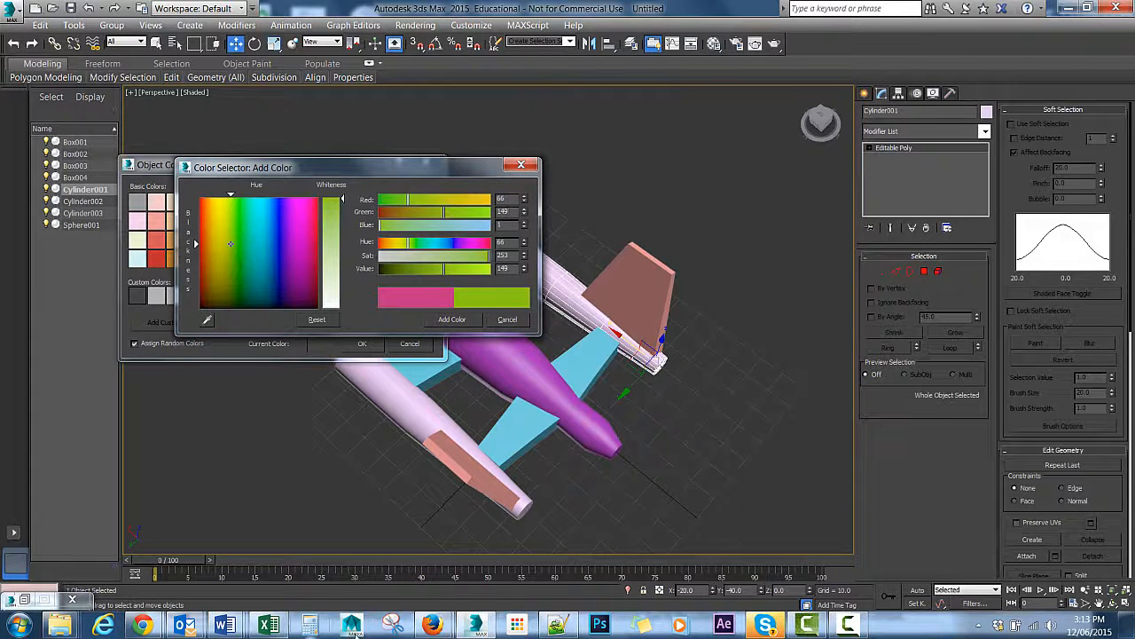
{"action": "mouse_move", "coordinate": [432, 625]}
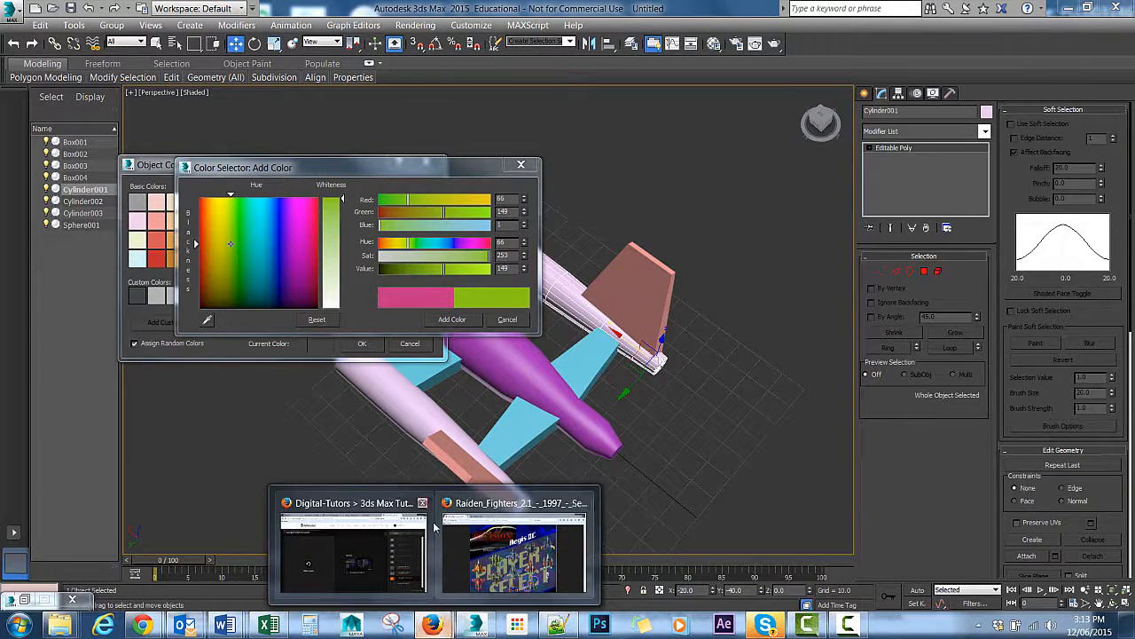
{"action": "left_click", "coordinate": [373, 537]}
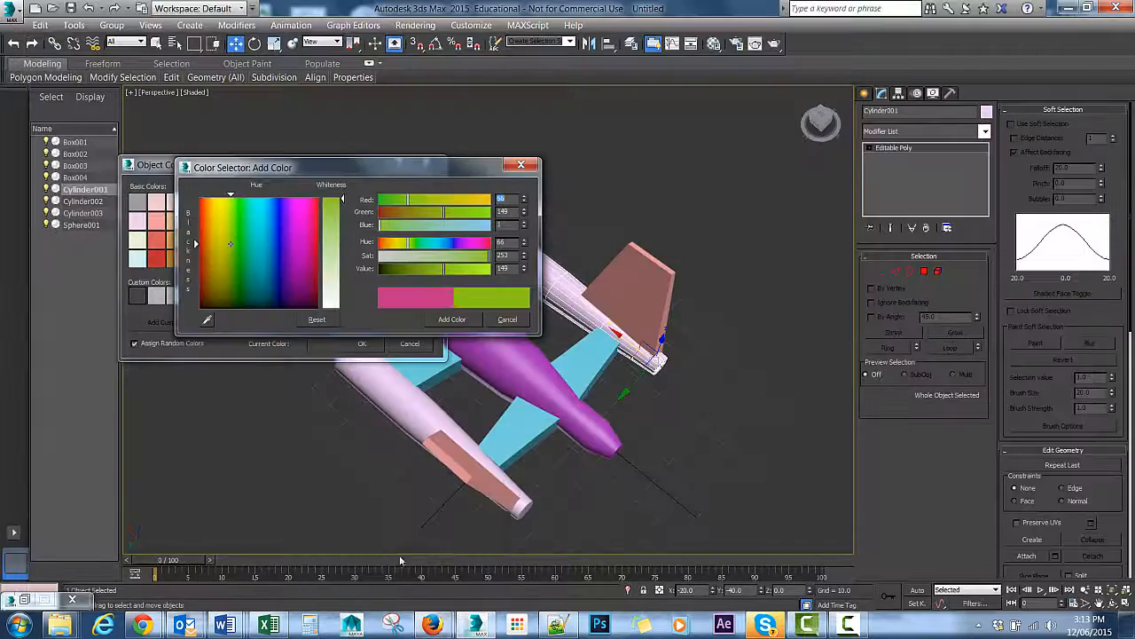
- Bring the Coolors window back beside the Color Selector and set the custom color's Green to 67
{"action": "mouse_move", "coordinate": [142, 626]}
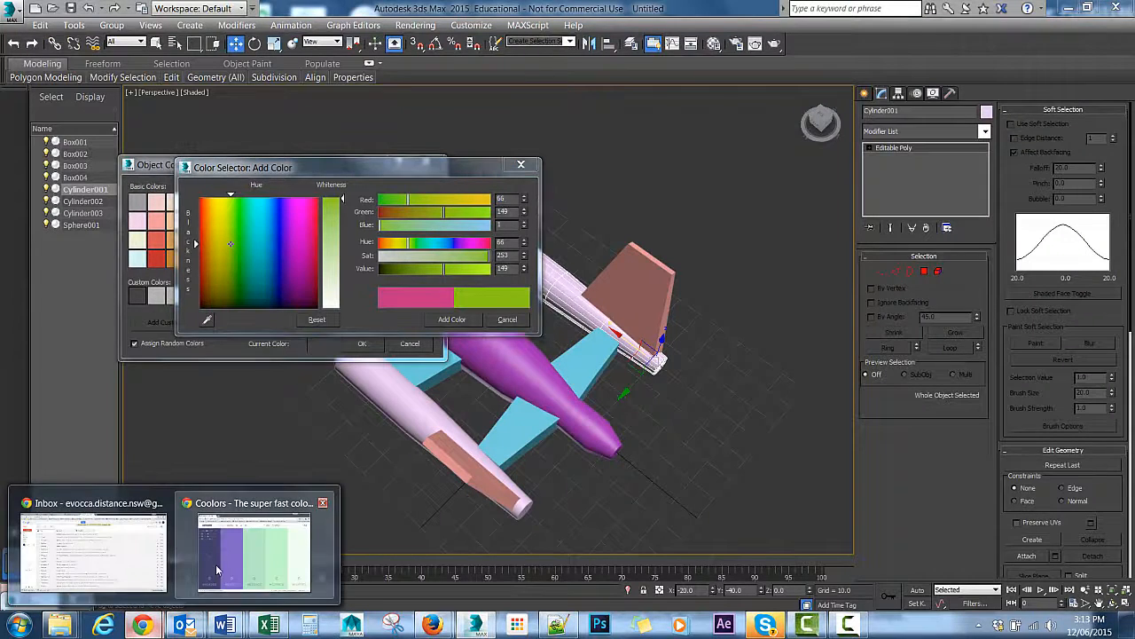
{"action": "left_click", "coordinate": [266, 545]}
{"action": "left_click_drag", "start_coordinate": [846, 72], "coordinate": [765, 75]}
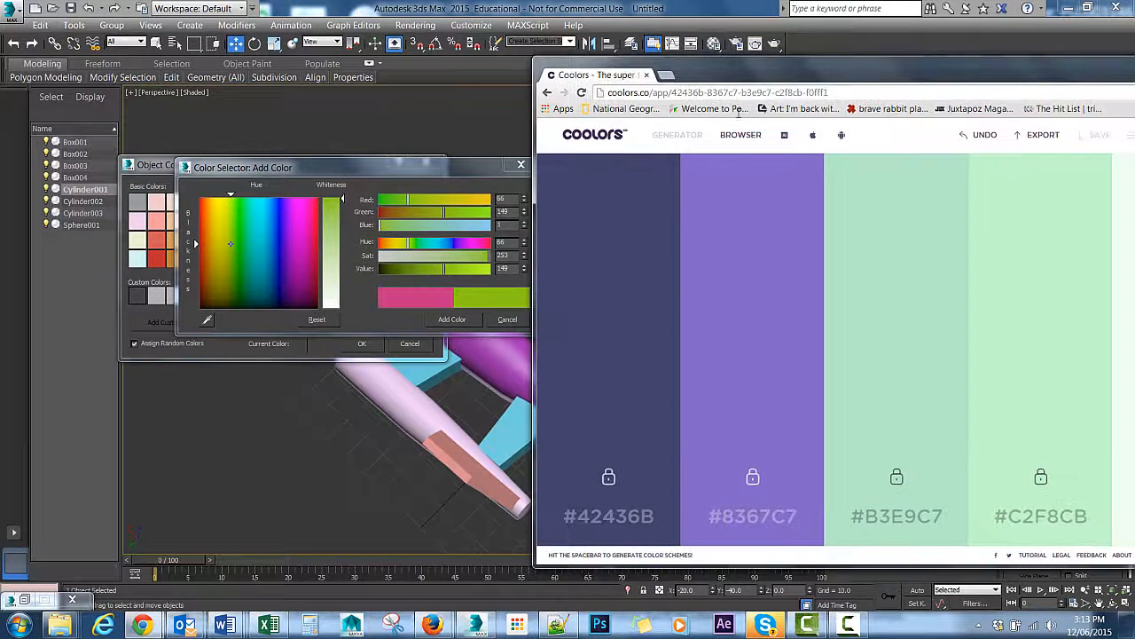
{"action": "mouse_move", "coordinate": [629, 266]}
{"action": "left_click_drag", "start_coordinate": [509, 212], "coordinate": [470, 214]}
{"action": "type", "text": "67"}
{"action": "key", "text": "Tab"}
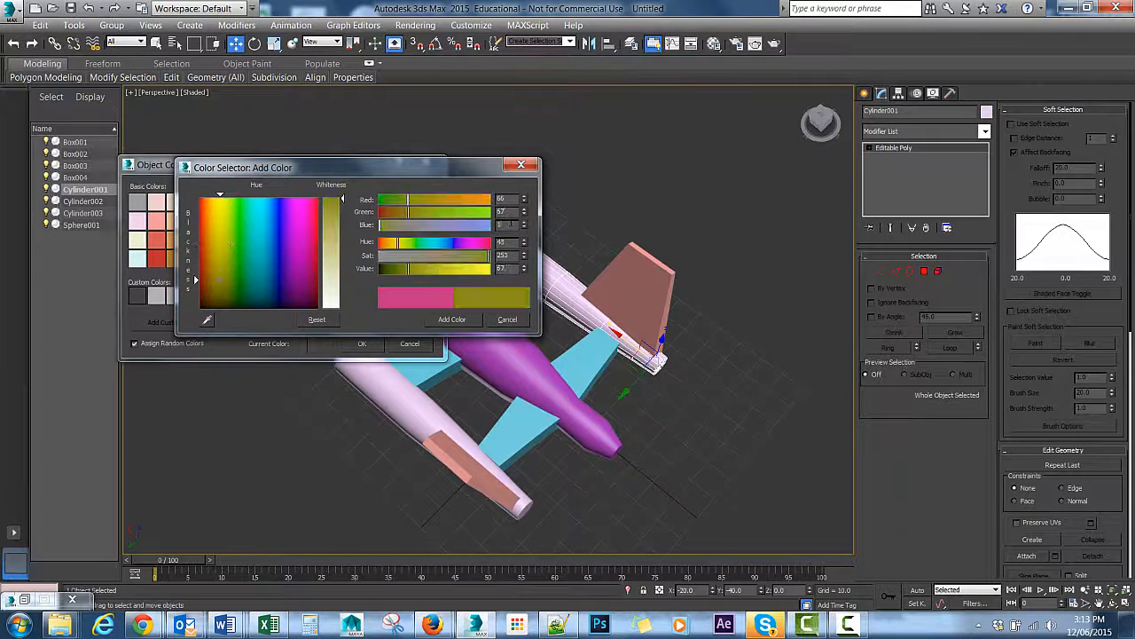
{"action": "left_click", "coordinate": [431, 625]}
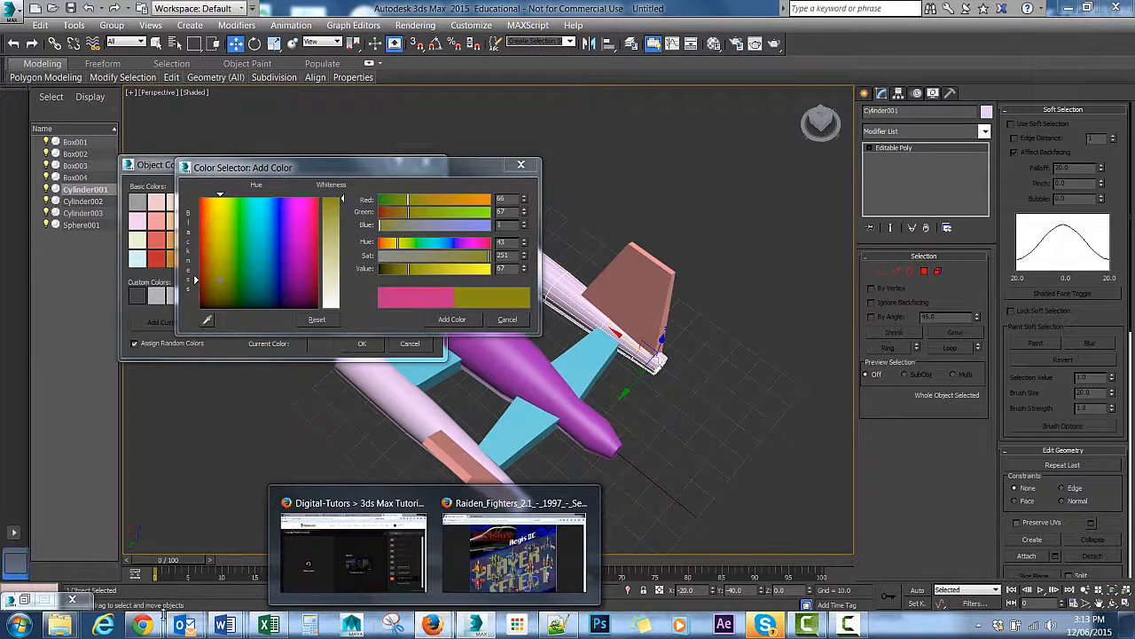
- Check the dark blue swatch's RGB values in Coolors again and set the custom color's Blue to 107
{"action": "mouse_move", "coordinate": [139, 626]}
{"action": "left_click", "coordinate": [257, 562]}
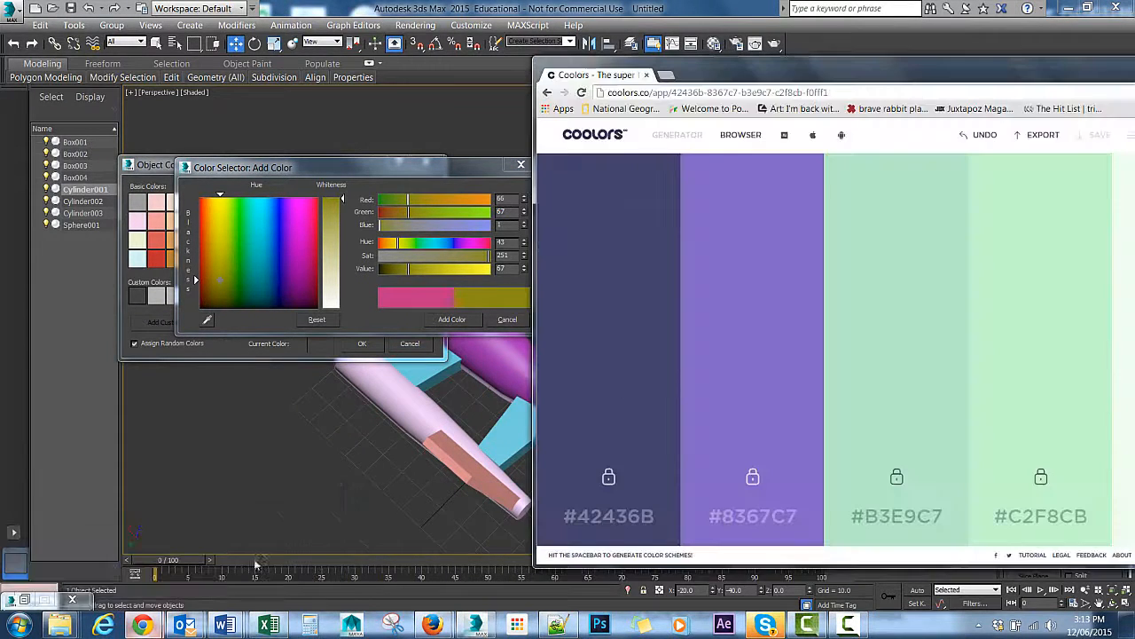
{"action": "mouse_move", "coordinate": [621, 205]}
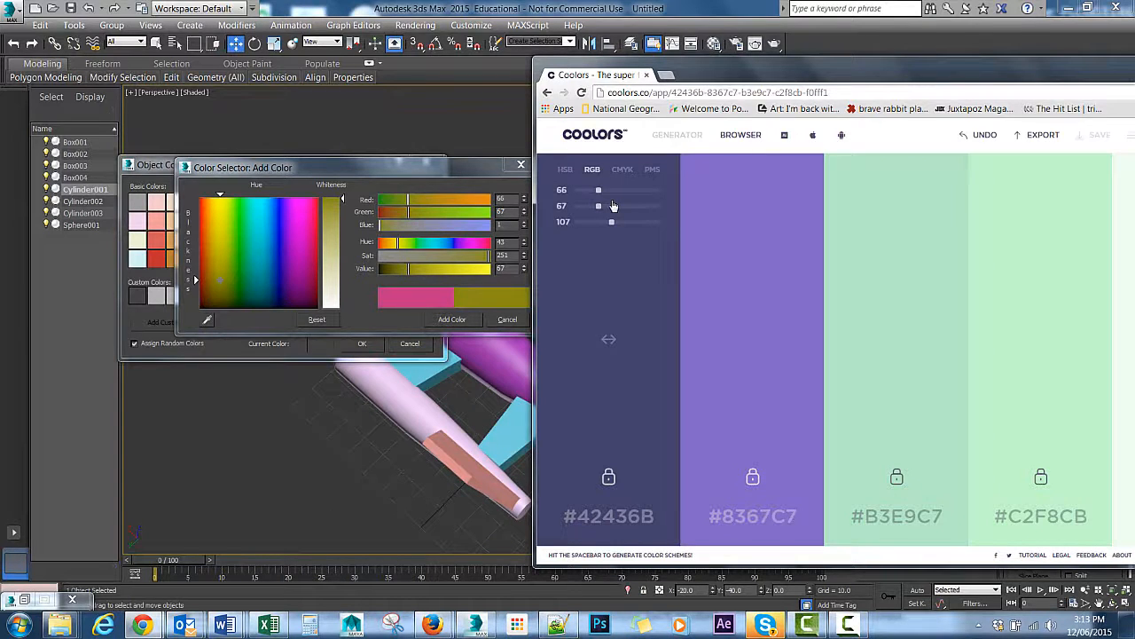
{"action": "left_click", "coordinate": [512, 224]}
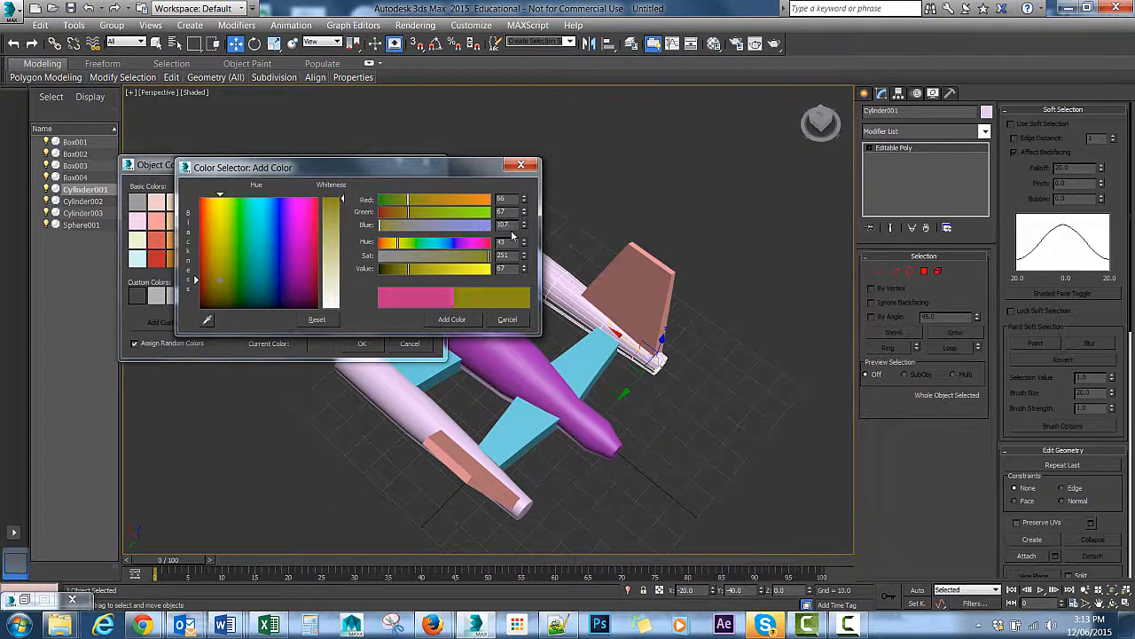
{"action": "key", "text": "Tab"}
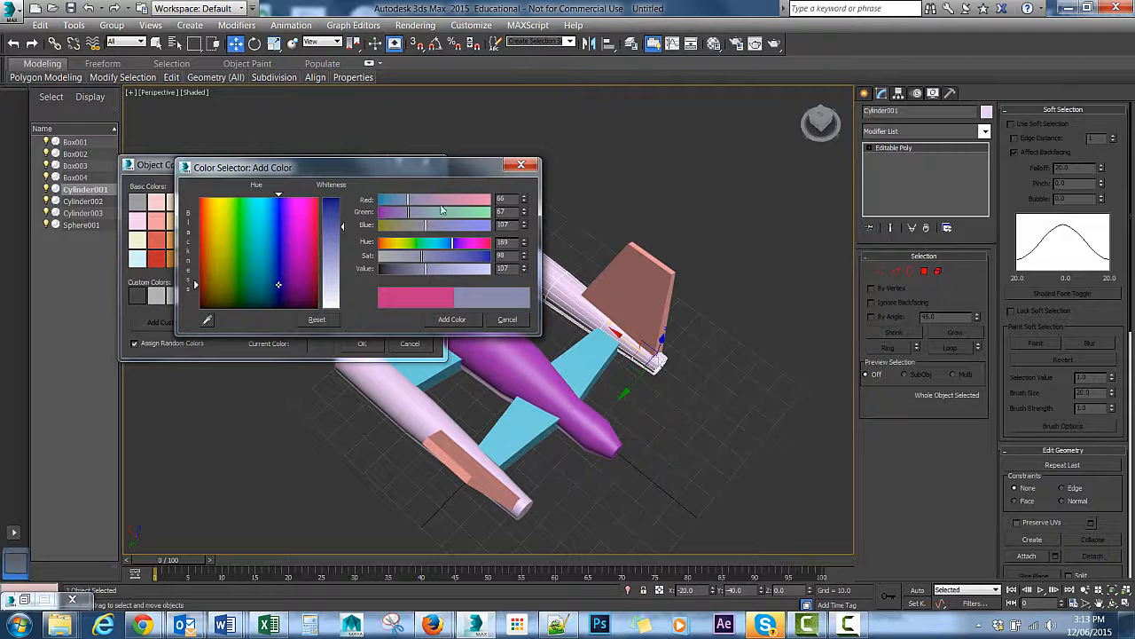
- Add the mixed color to the custom colors and apply it as the object color of Cylinder001
{"action": "left_click", "coordinate": [451, 319]}
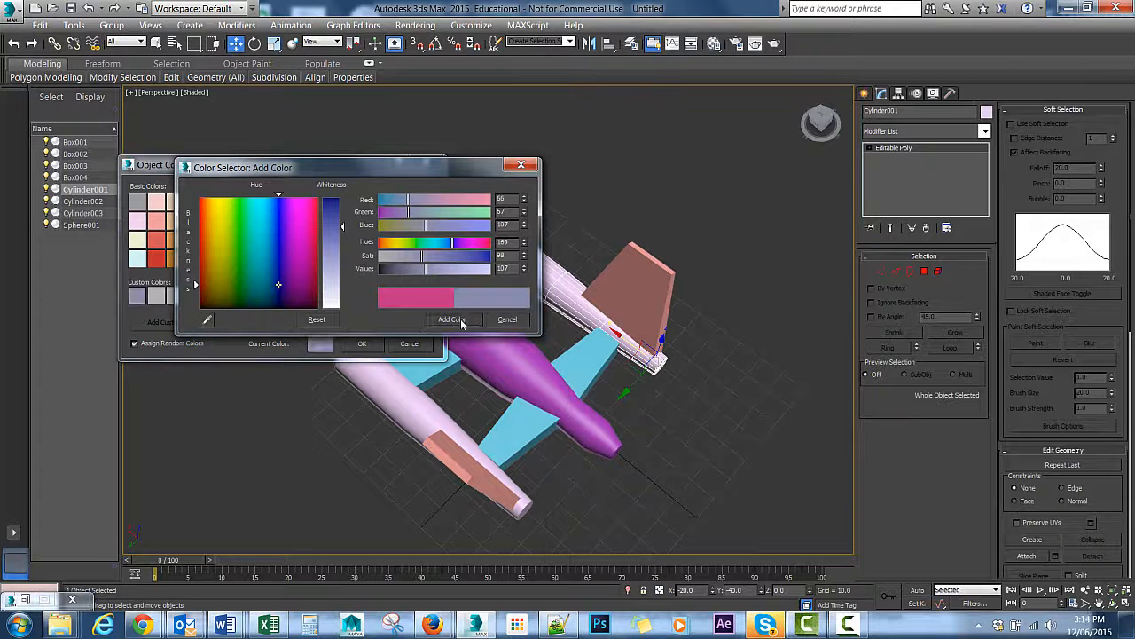
{"action": "left_click_drag", "start_coordinate": [421, 169], "coordinate": [777, 93]}
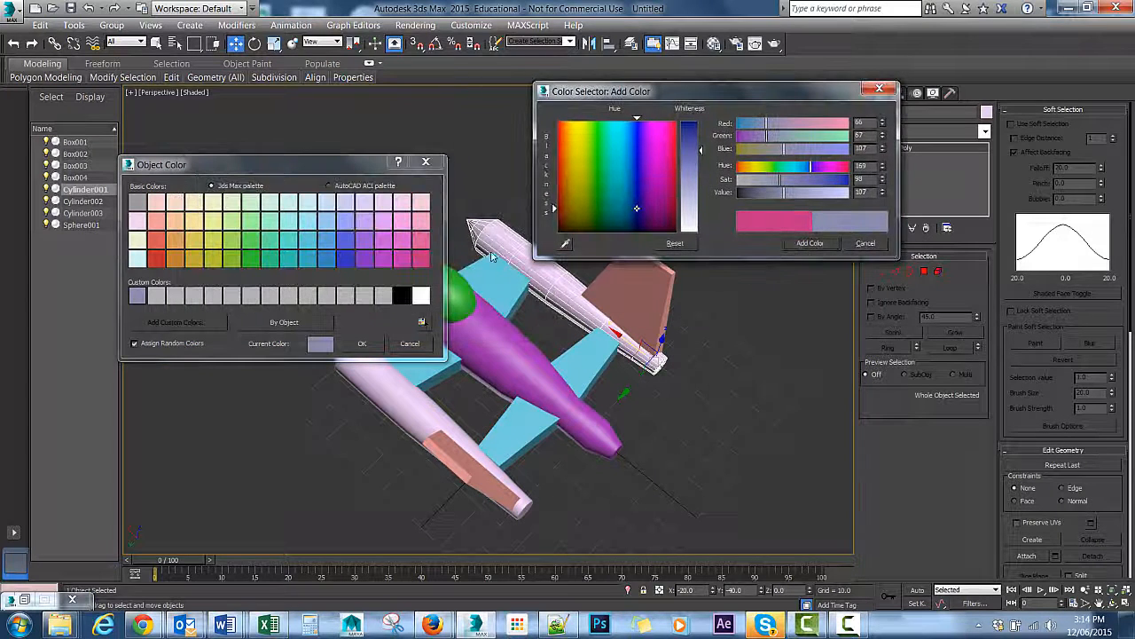
{"action": "left_click", "coordinate": [361, 344]}
{"action": "left_click", "coordinate": [592, 233]}
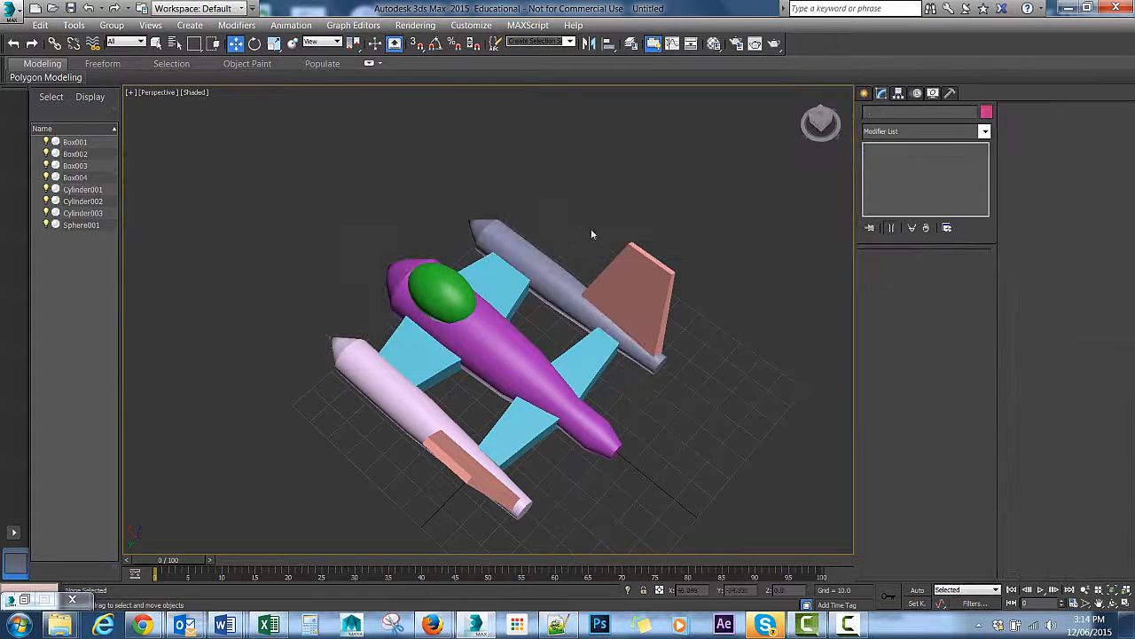
{"action": "middle_click_drag", "start_coordinate": [644, 266], "coordinate": [612, 268], "text": "alt"}
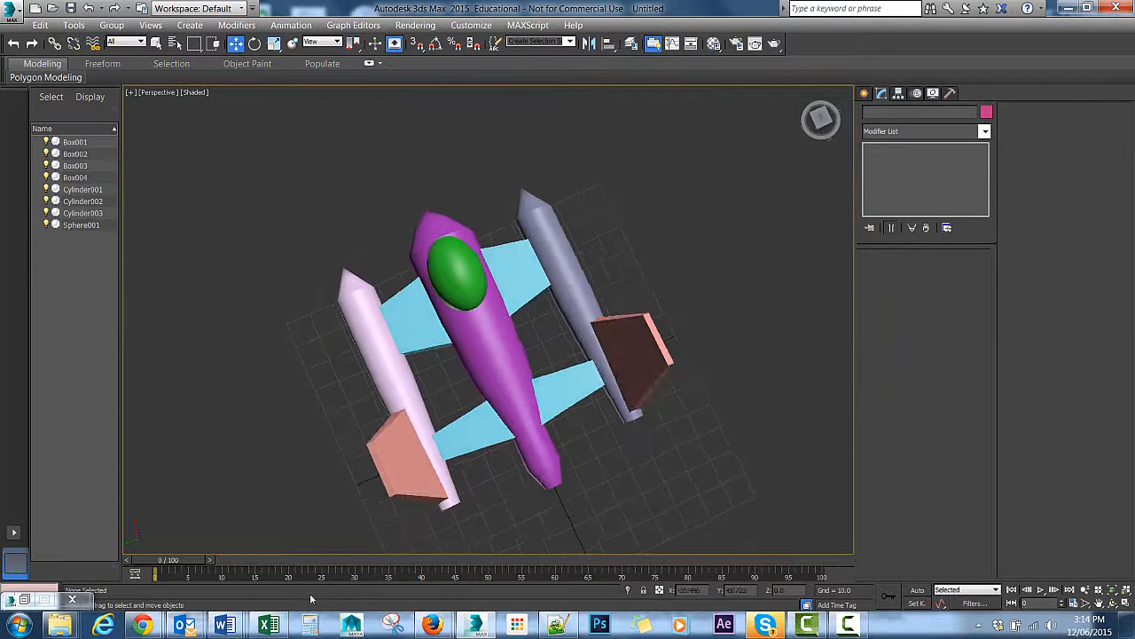
- Bring up the Coolors palette window again and move it further aside
{"action": "mouse_move", "coordinate": [142, 625]}
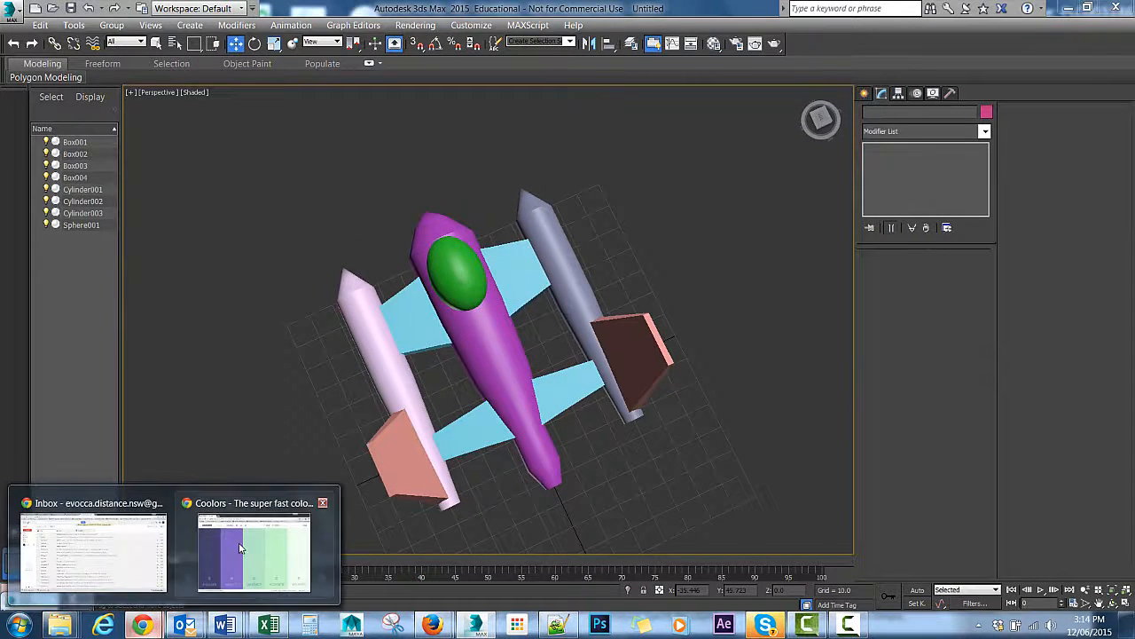
{"action": "left_click", "coordinate": [253, 549]}
{"action": "left_click_drag", "start_coordinate": [755, 80], "coordinate": [890, 52]}
- Select Cylinder001 and assign it the 01 - Default material from the Material Editor
{"action": "left_click", "coordinate": [553, 231]}
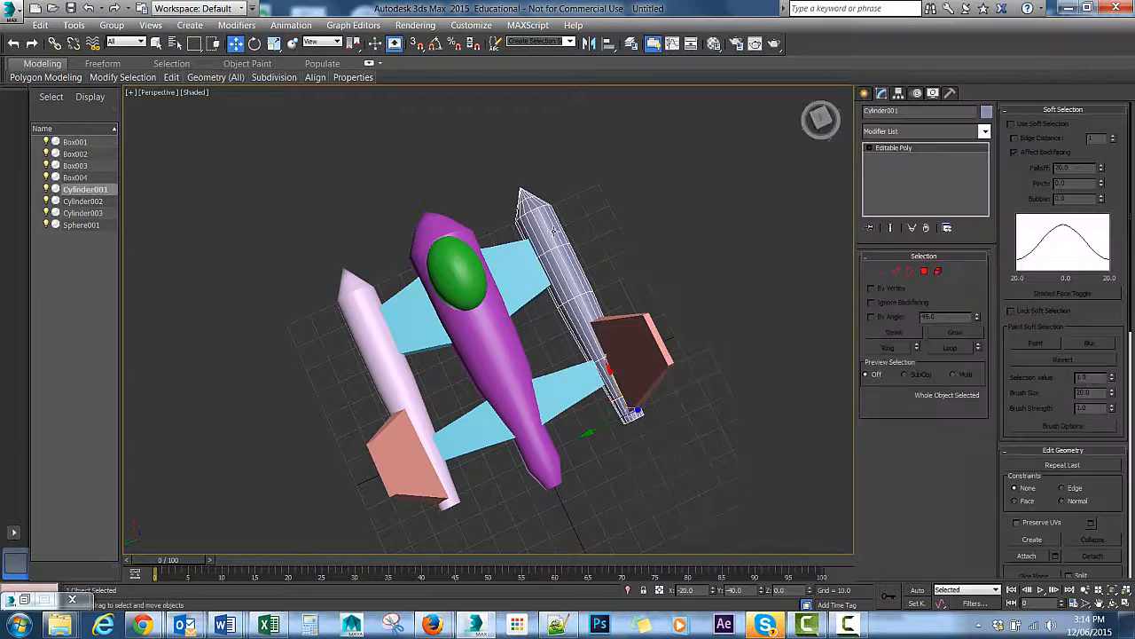
{"action": "middle_click_drag", "start_coordinate": [639, 266], "coordinate": [611, 250], "text": "alt"}
{"action": "scroll", "coordinate": [617, 273], "scroll_direction": "up", "scroll_amount": 3}
{"action": "scroll", "coordinate": [628, 256], "scroll_direction": "down", "scroll_amount": 3}
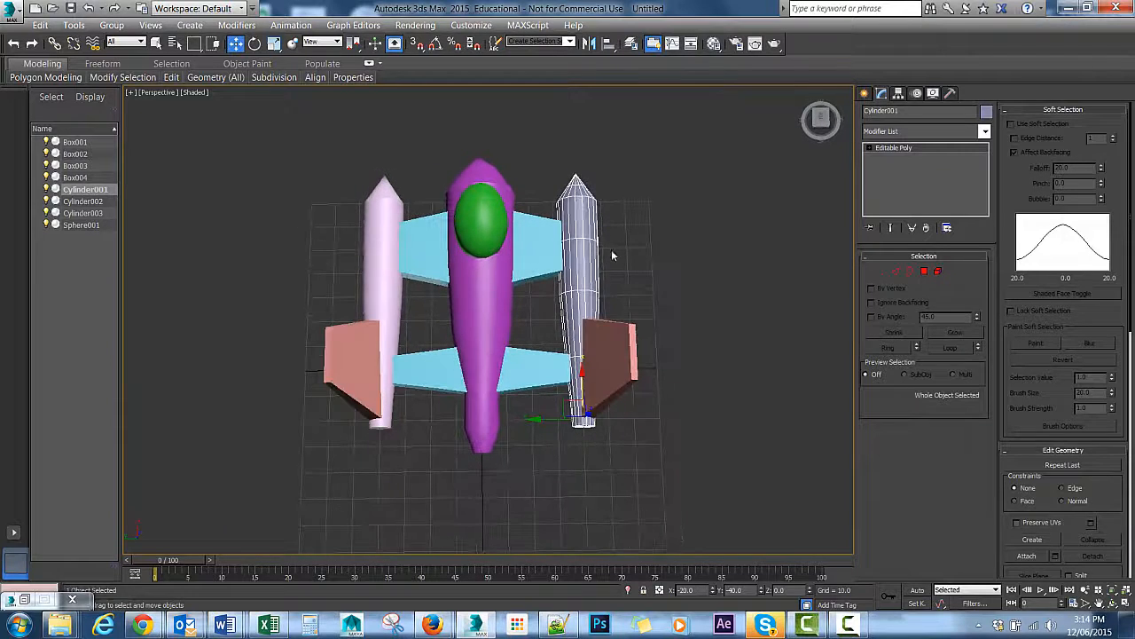
{"action": "left_click", "coordinate": [715, 44]}
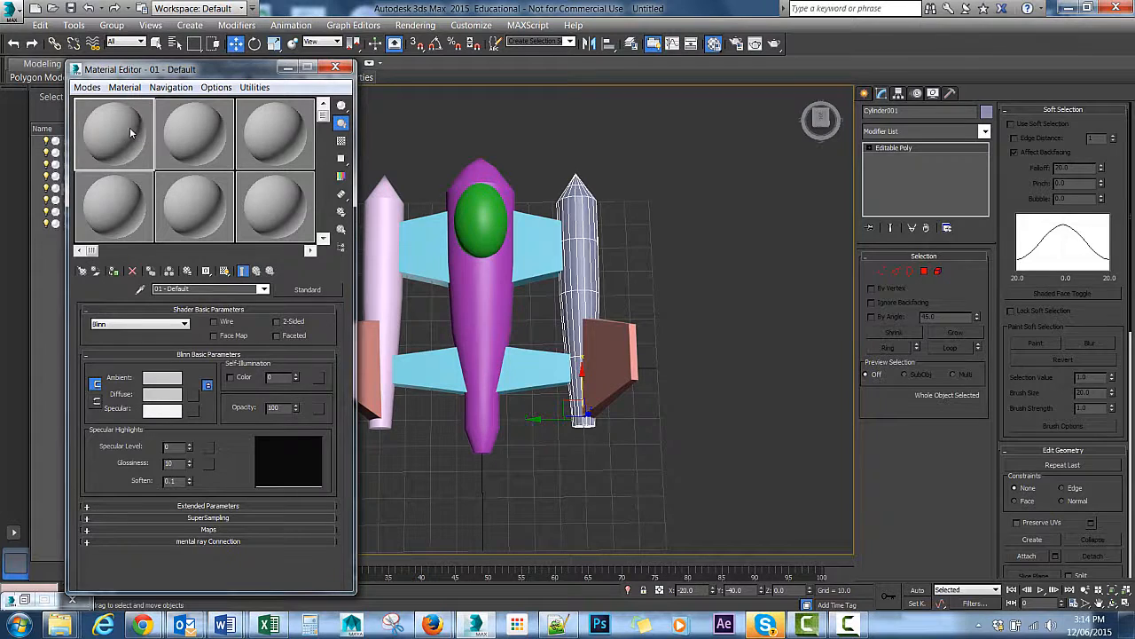
{"action": "right_click", "coordinate": [105, 131]}
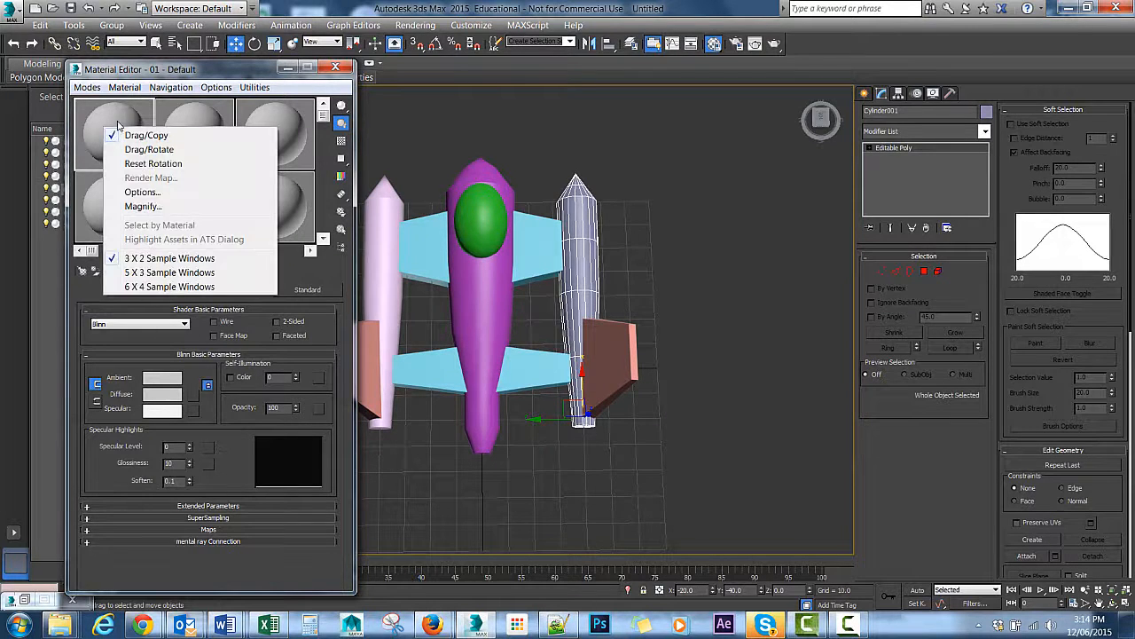
{"action": "left_click", "coordinate": [106, 119]}
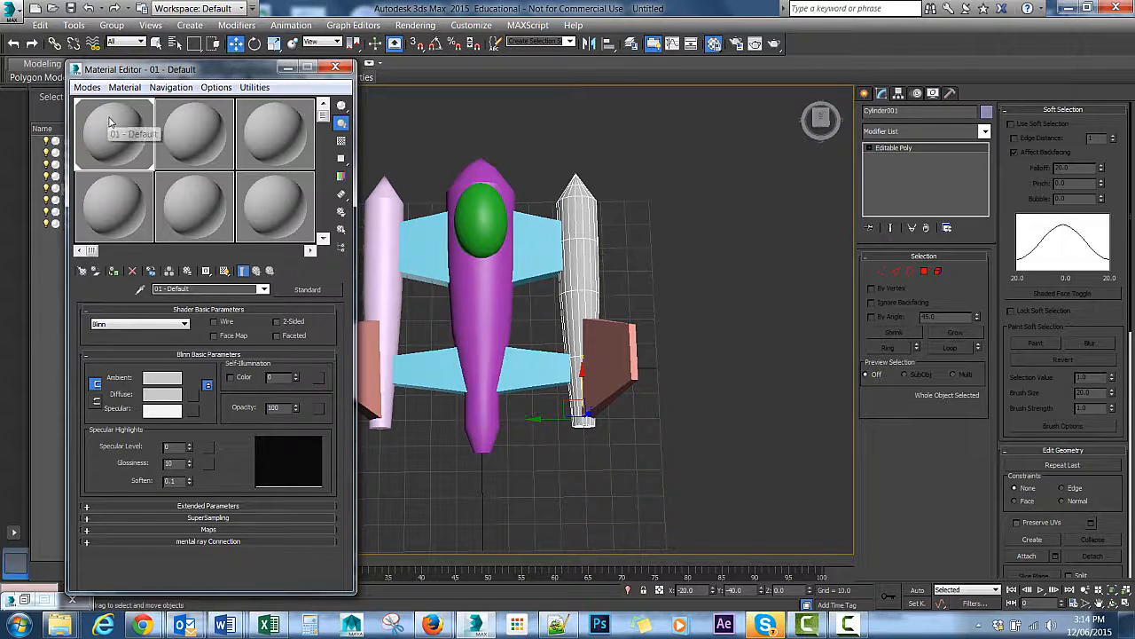
{"action": "left_click", "coordinate": [574, 270]}
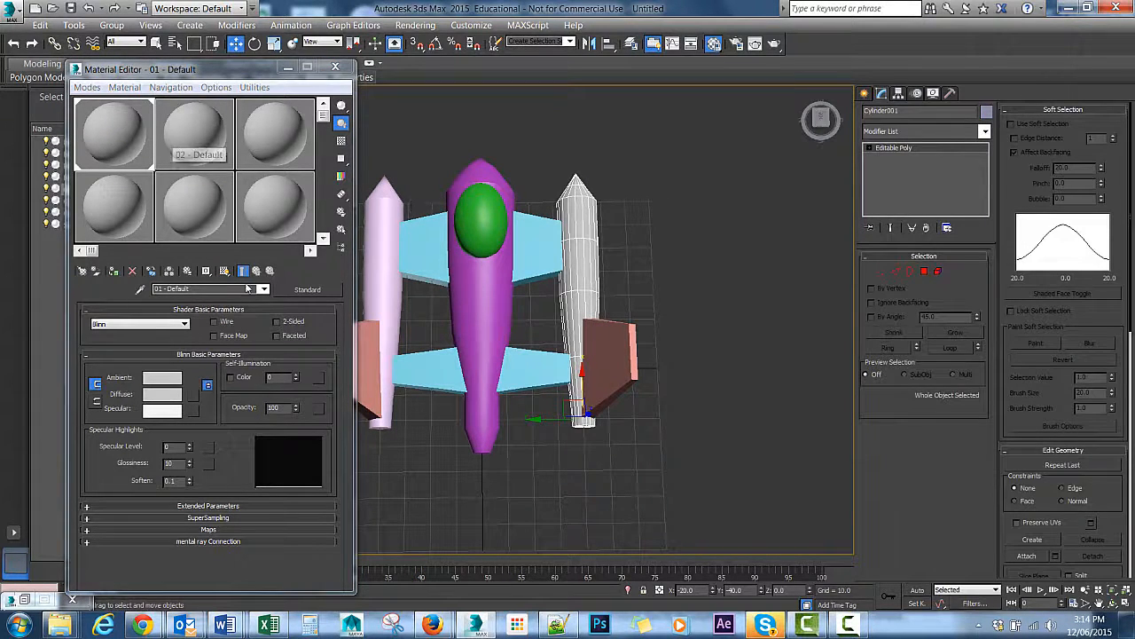
{"action": "scroll", "coordinate": [246, 211], "scroll_direction": "up", "scroll_amount": 3}
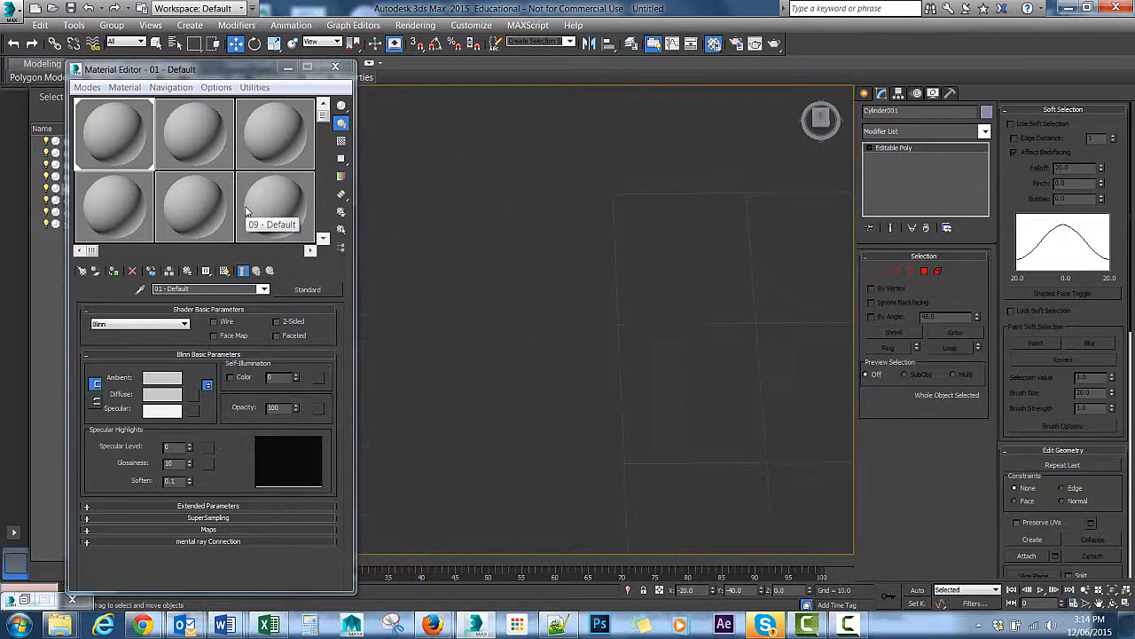
{"action": "scroll", "coordinate": [442, 203], "scroll_direction": "down", "scroll_amount": 3}
{"action": "left_click", "coordinate": [730, 182]}
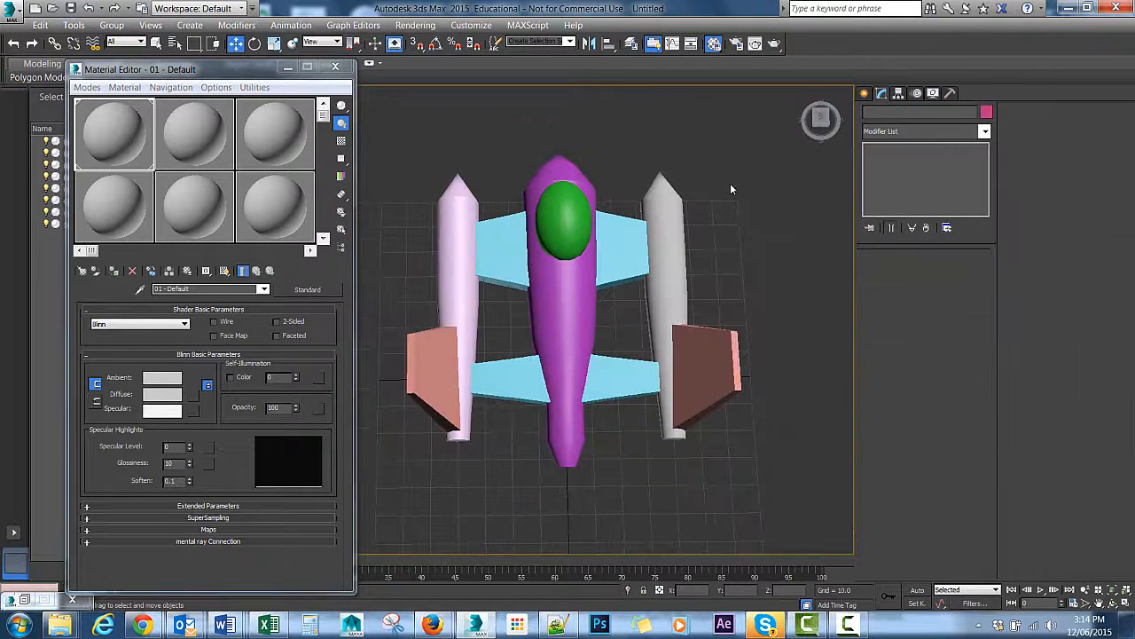
{"action": "mouse_move", "coordinate": [734, 227]}
{"action": "middle_mouse_down", "text": "alt"}
{"action": "mouse_move", "coordinate": [665, 176]}
{"action": "mouse_move", "coordinate": [650, 133]}
{"action": "mouse_move", "coordinate": [729, 245]}
{"action": "mouse_move", "coordinate": [736, 201]}
{"action": "mouse_move", "coordinate": [721, 188]}
{"action": "mouse_move", "coordinate": [731, 231]}
{"action": "middle_mouse_up", "text": "alt"}
- Set the Diffuse color of Cylinder001's 01 - Default material to a bright blue, about RGB 27, 23, 203
{"action": "left_click", "coordinate": [478, 280]}
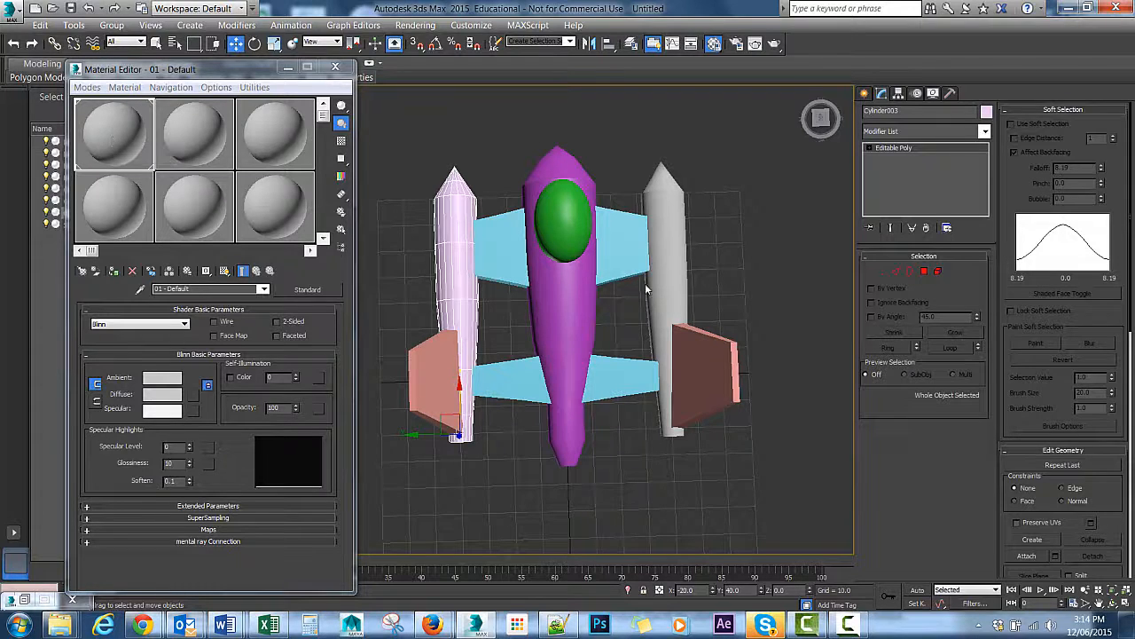
{"action": "left_click", "coordinate": [676, 276]}
{"action": "left_click", "coordinate": [133, 142]}
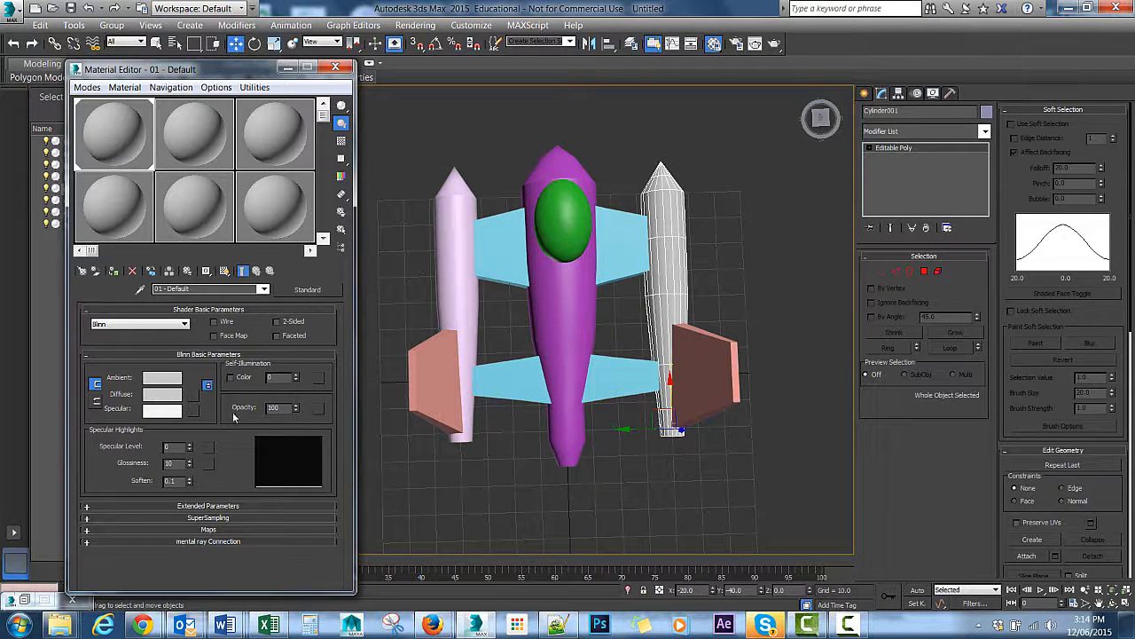
{"action": "left_click", "coordinate": [150, 397]}
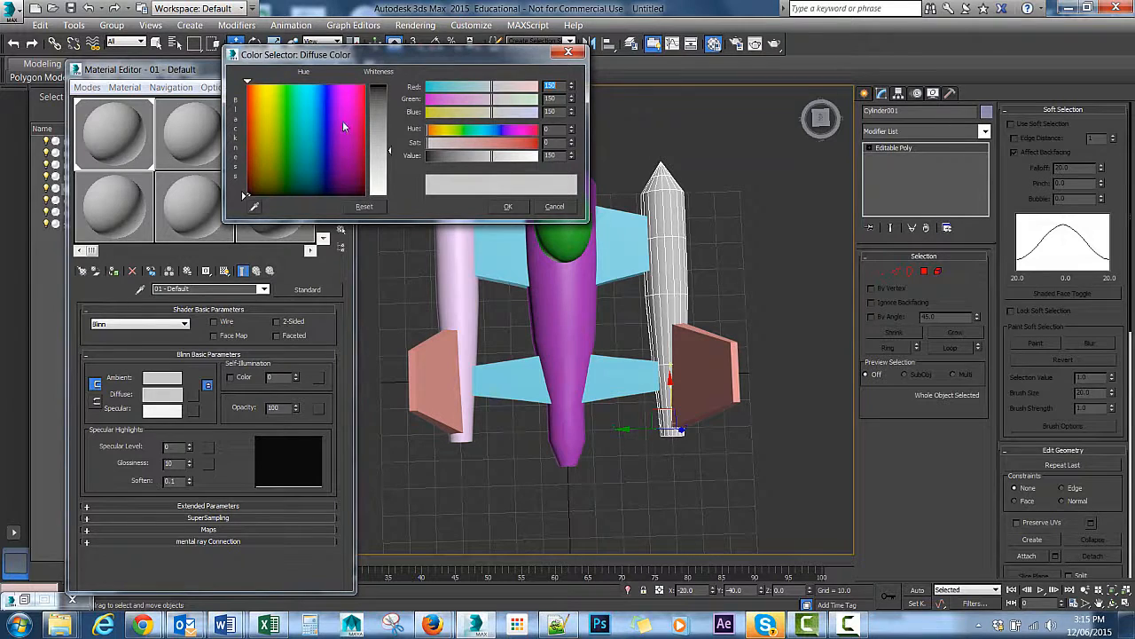
{"action": "left_click_drag", "start_coordinate": [343, 120], "coordinate": [325, 109]}
{"action": "left_click_drag", "start_coordinate": [389, 149], "coordinate": [394, 98]}
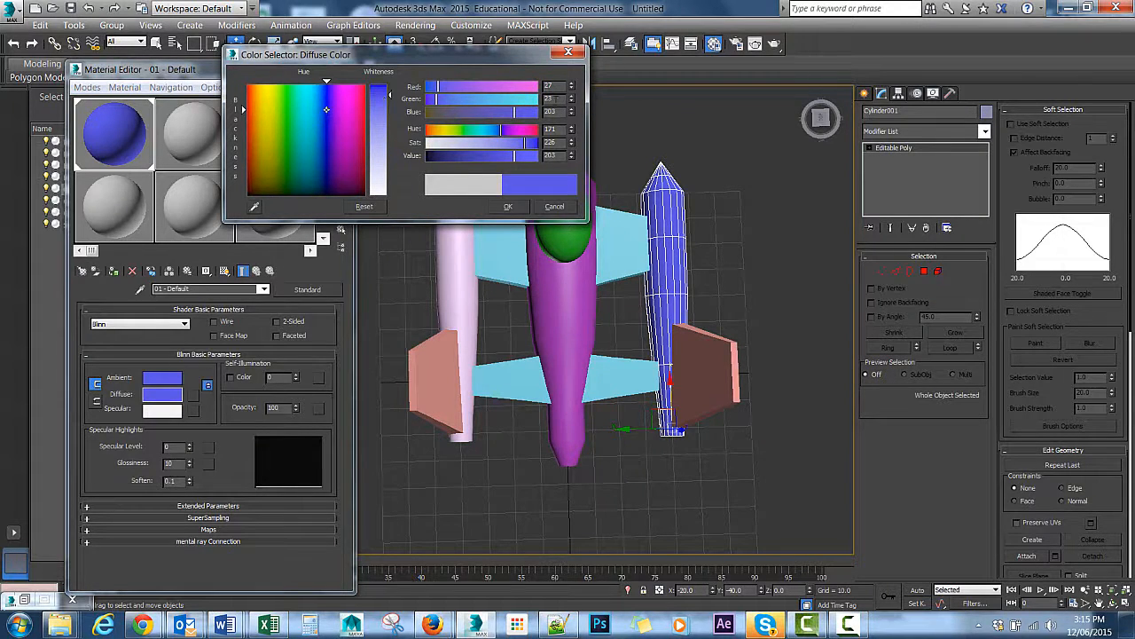
{"action": "left_click", "coordinate": [503, 207]}
{"action": "left_click", "coordinate": [718, 188]}
{"action": "middle_click_drag", "start_coordinate": [718, 188], "coordinate": [668, 219], "text": "alt"}
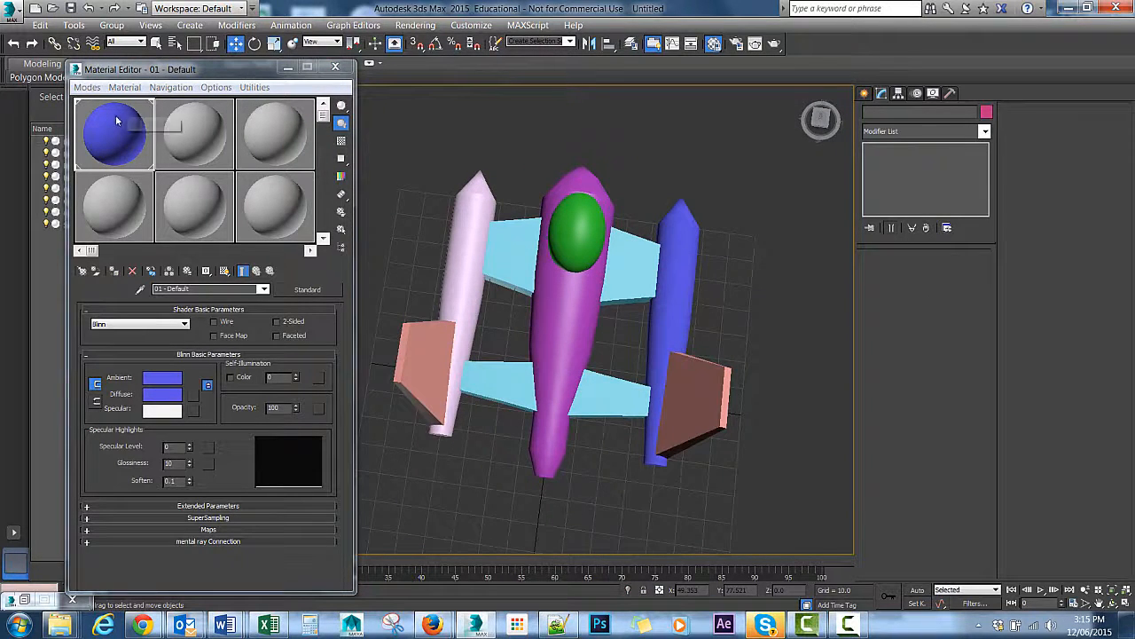
- Raise the Specular Level of the Standard material in the third sample slot to 82
{"action": "key", "text": "alt"}
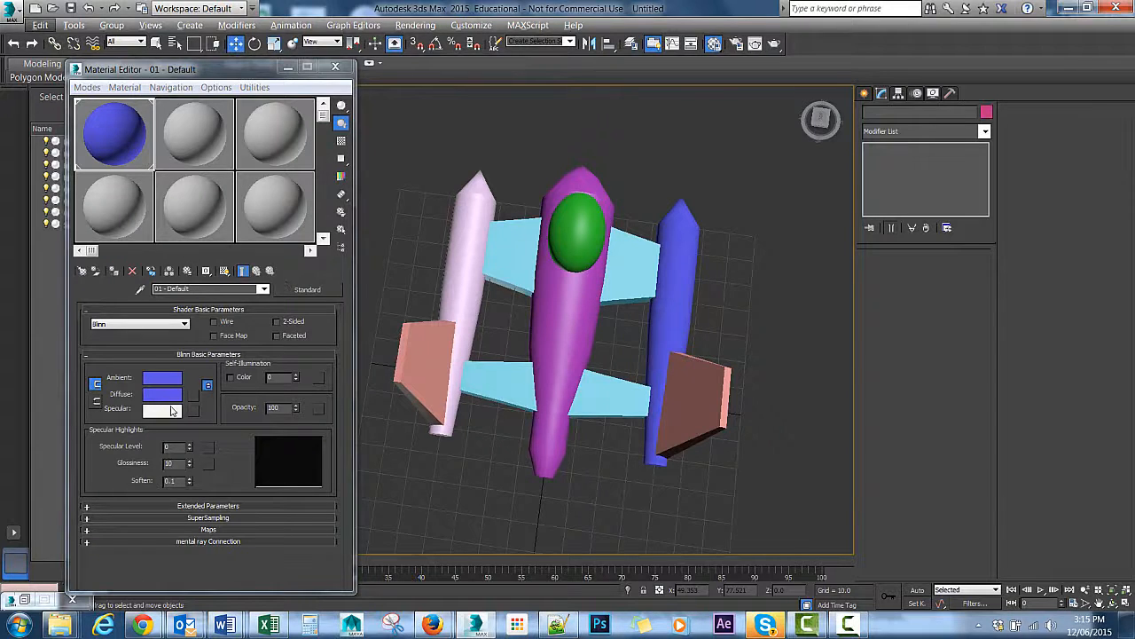
{"action": "left_click", "coordinate": [173, 410]}
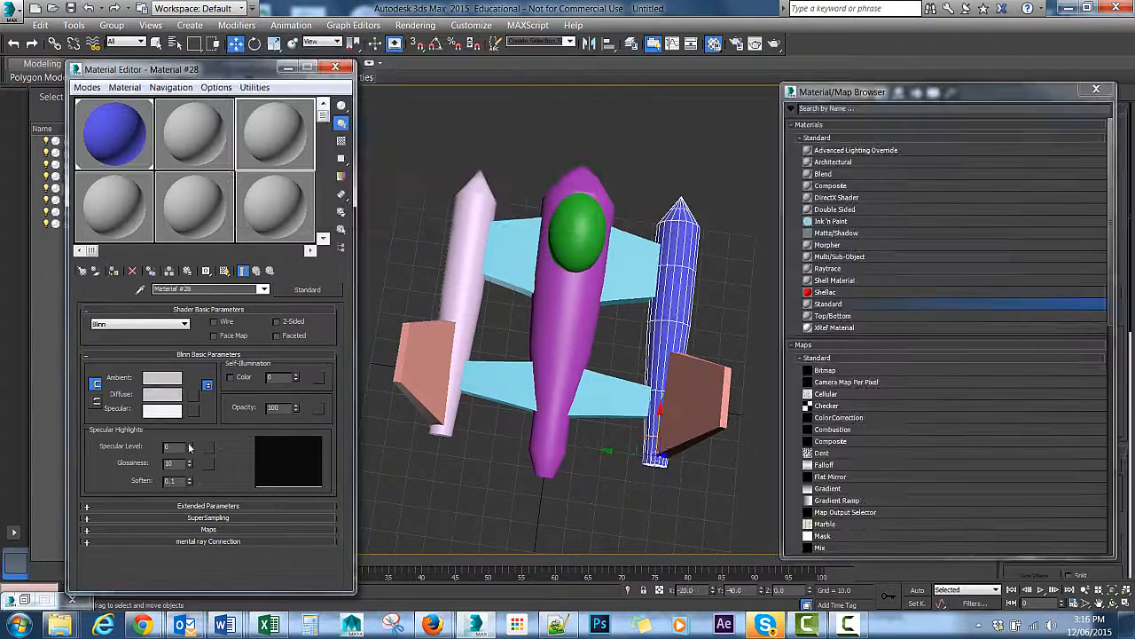
{"action": "left_click_drag", "start_coordinate": [189, 447], "coordinate": [196, 396]}
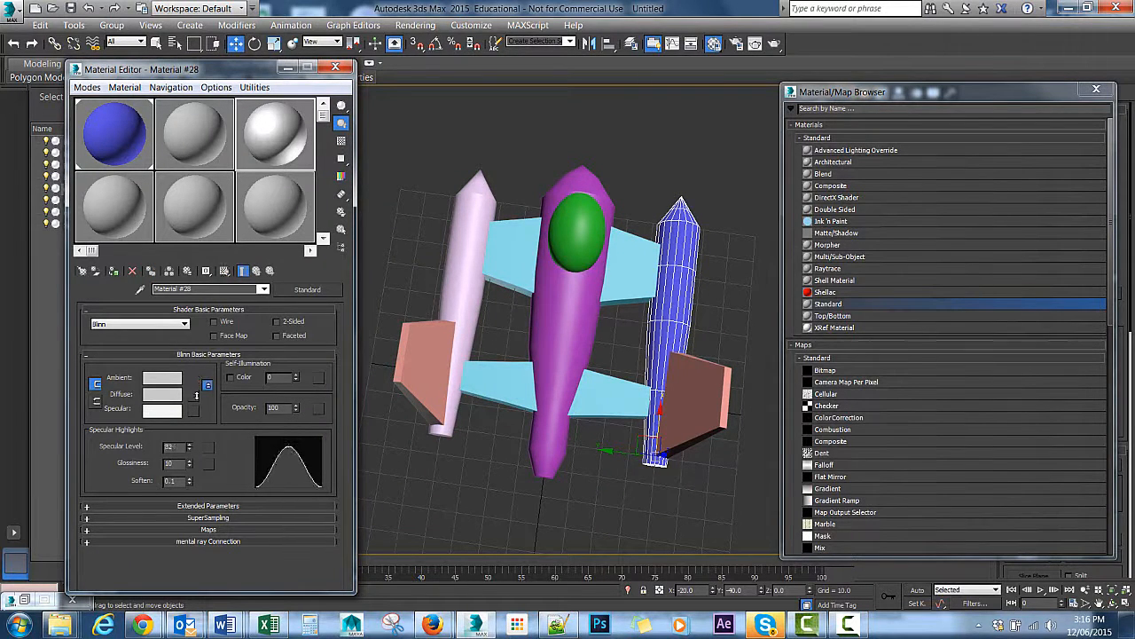
- Assign the shiny material from the third sample slot to the cockpit sphere
{"action": "left_click", "coordinate": [586, 178]}
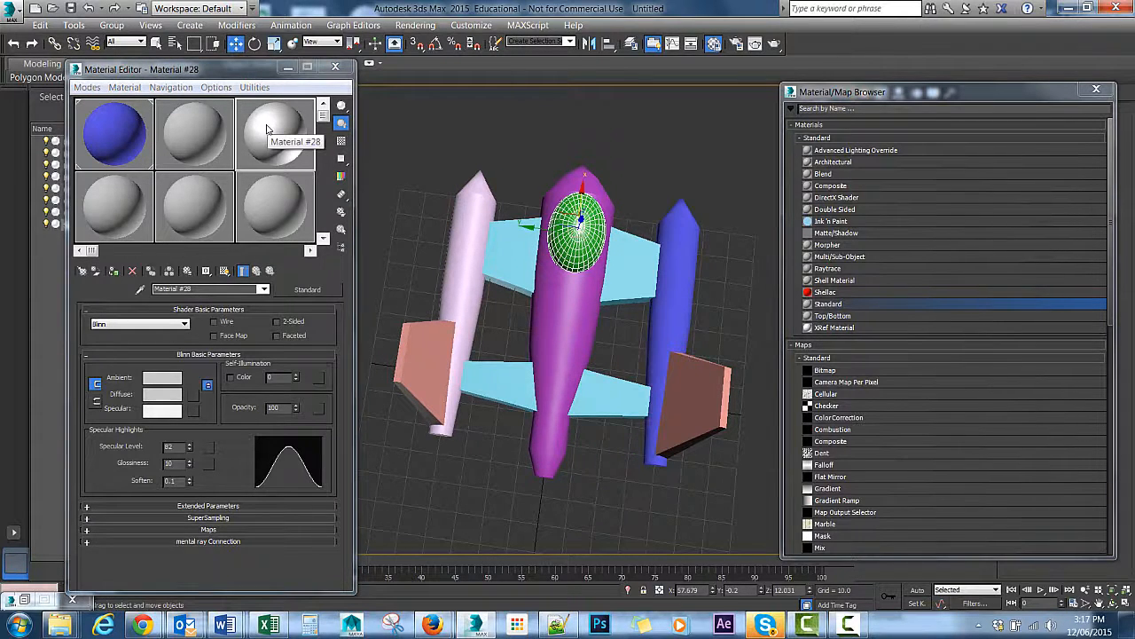
{"action": "left_click_drag", "start_coordinate": [265, 131], "coordinate": [603, 237]}
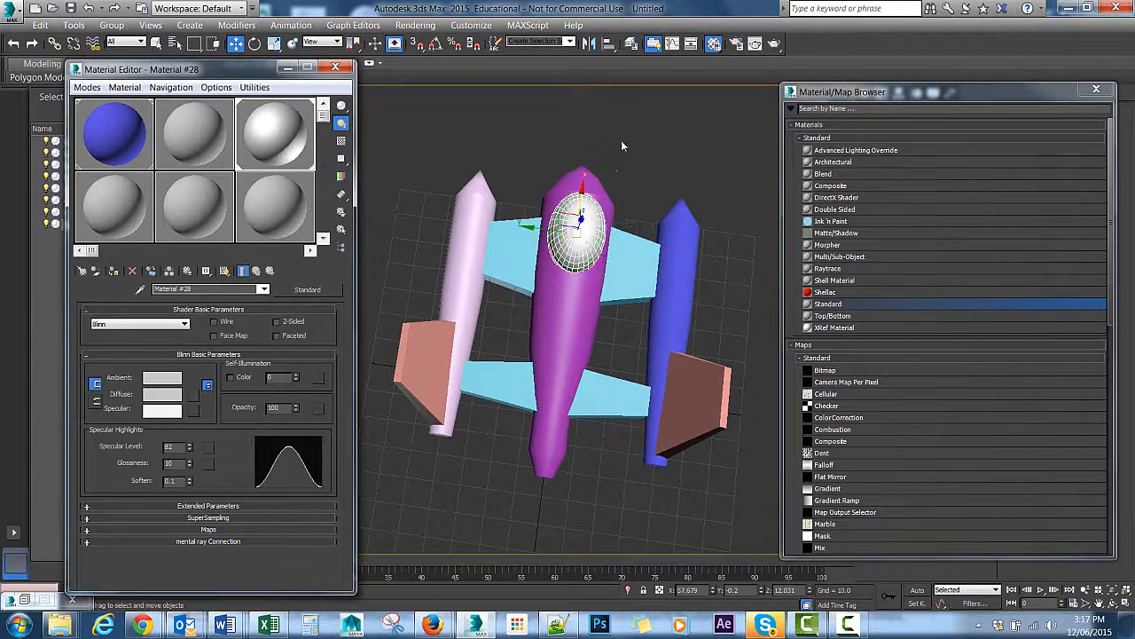
{"action": "left_click", "coordinate": [622, 138]}
{"action": "mouse_move", "coordinate": [647, 238]}
{"action": "middle_mouse_down", "text": "alt"}
{"action": "mouse_move", "coordinate": [596, 179]}
{"action": "mouse_move", "coordinate": [646, 212]}
{"action": "mouse_move", "coordinate": [661, 248]}
{"action": "middle_mouse_up", "text": "alt"}
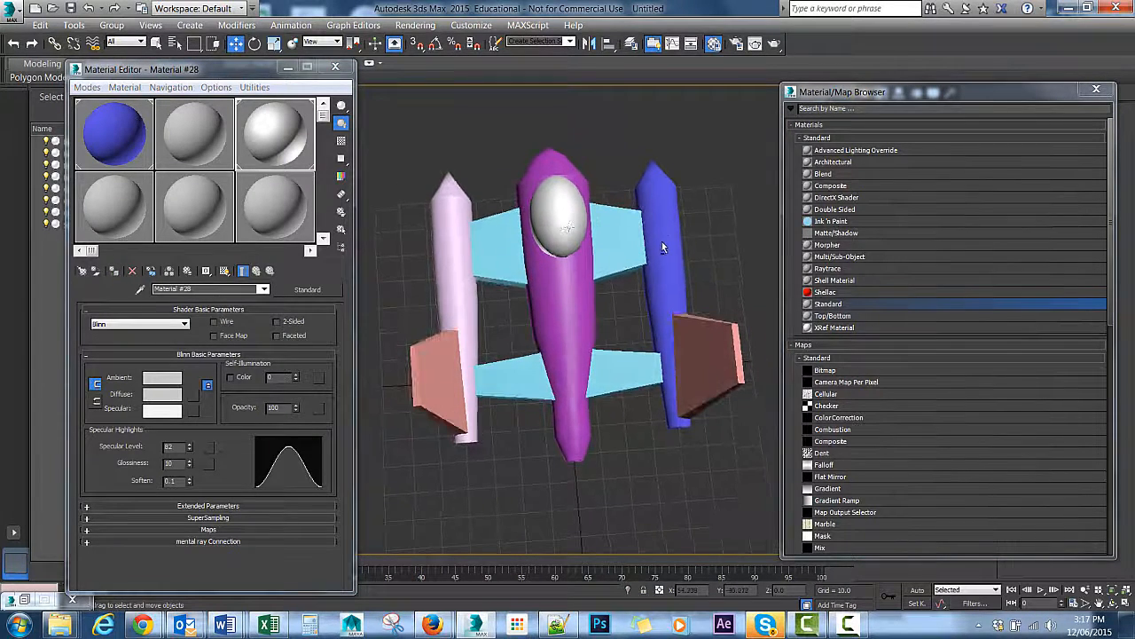
- Check the cockpit material in an enlarged preview and lower its Opacity to 30
{"action": "double_click", "coordinate": [268, 139]}
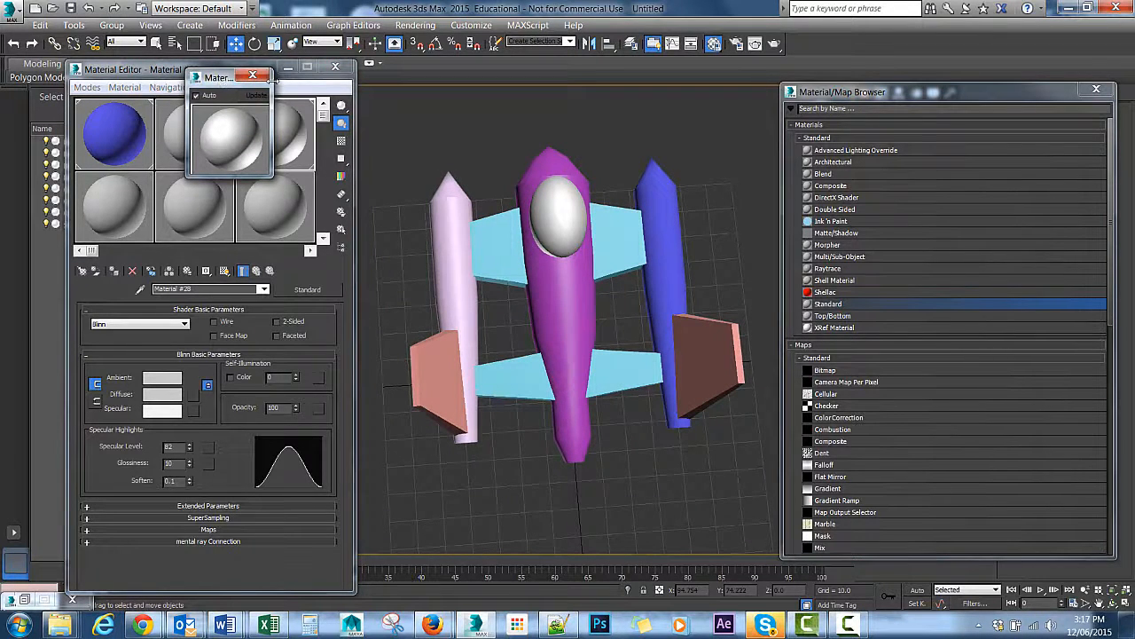
{"action": "left_click", "coordinate": [253, 75]}
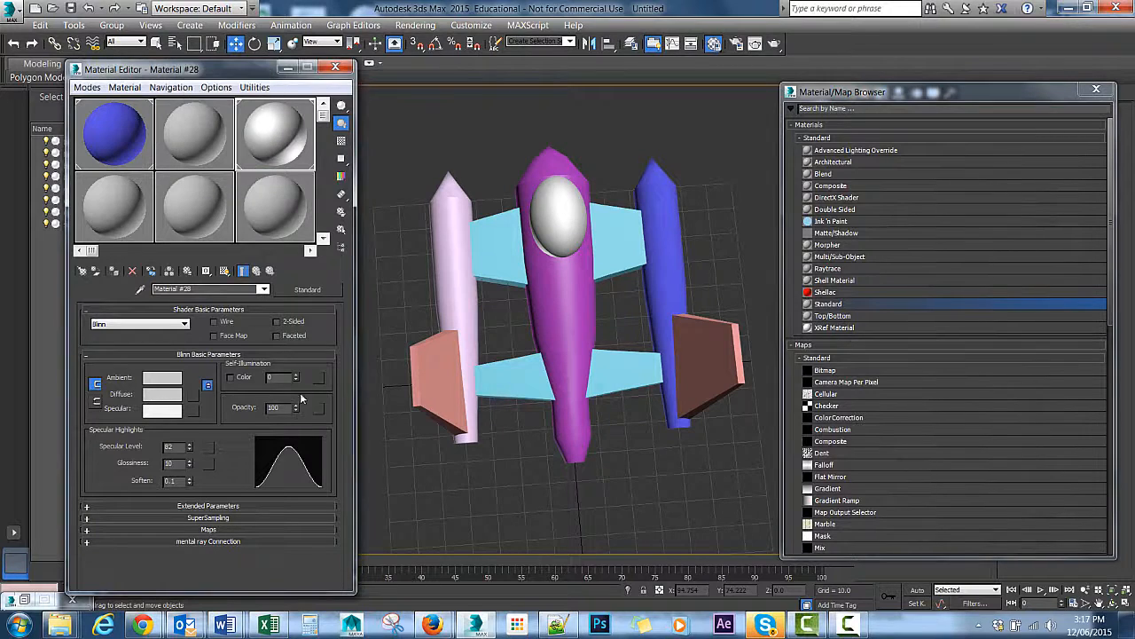
{"action": "left_click", "coordinate": [296, 411]}
{"action": "left_click", "coordinate": [297, 404]}
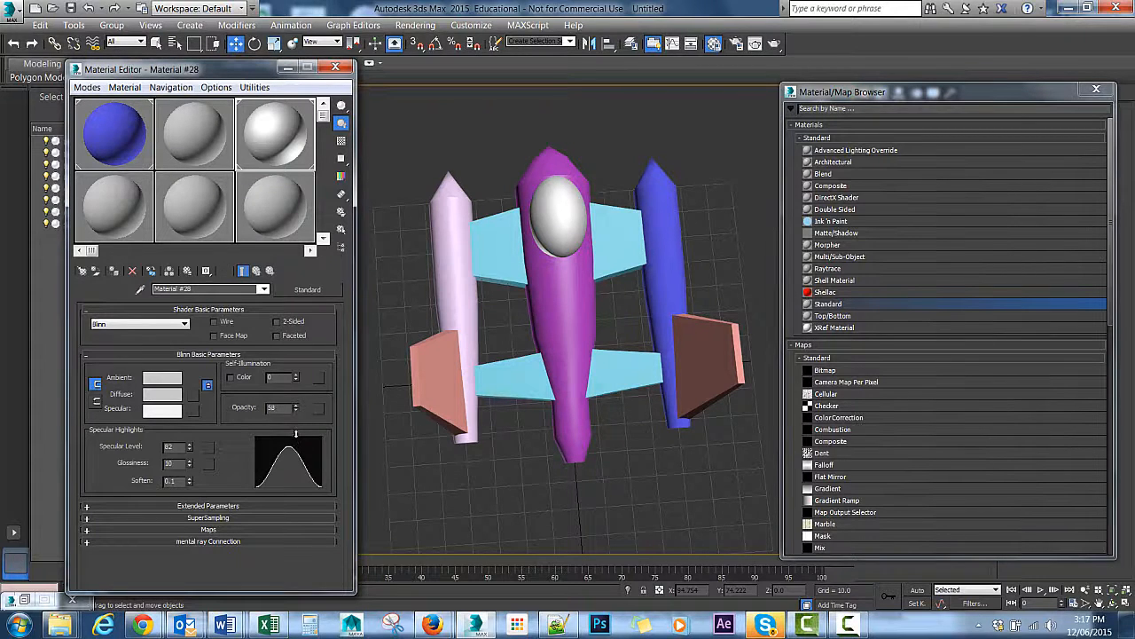
{"action": "left_click_drag", "start_coordinate": [295, 433], "coordinate": [300, 474]}
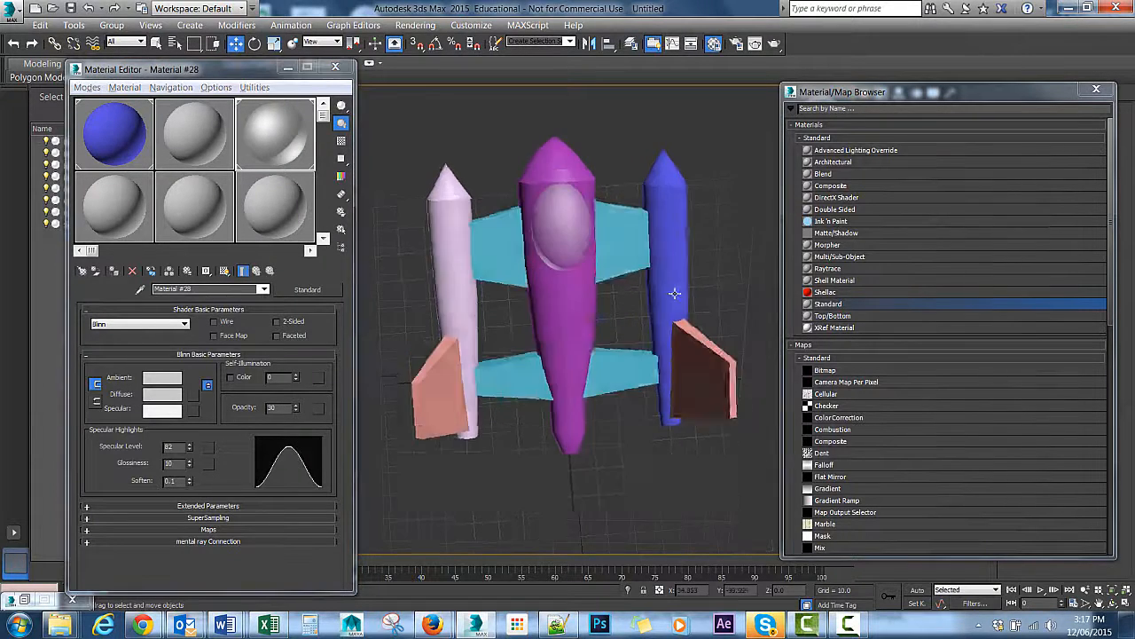
{"action": "middle_click_drag", "start_coordinate": [674, 293], "coordinate": [532, 294], "text": "alt"}
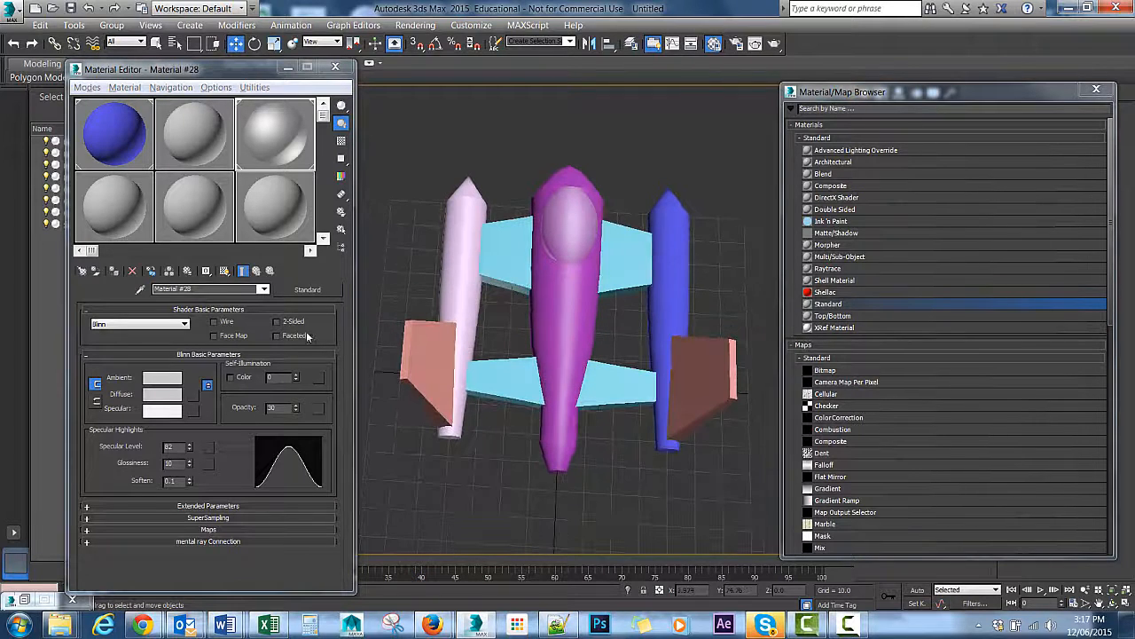
{"action": "mouse_move", "coordinate": [607, 220]}
{"action": "middle_mouse_down", "text": "alt"}
{"action": "mouse_move", "coordinate": [620, 227]}
{"action": "mouse_move", "coordinate": [612, 222]}
{"action": "middle_mouse_up", "text": "alt"}
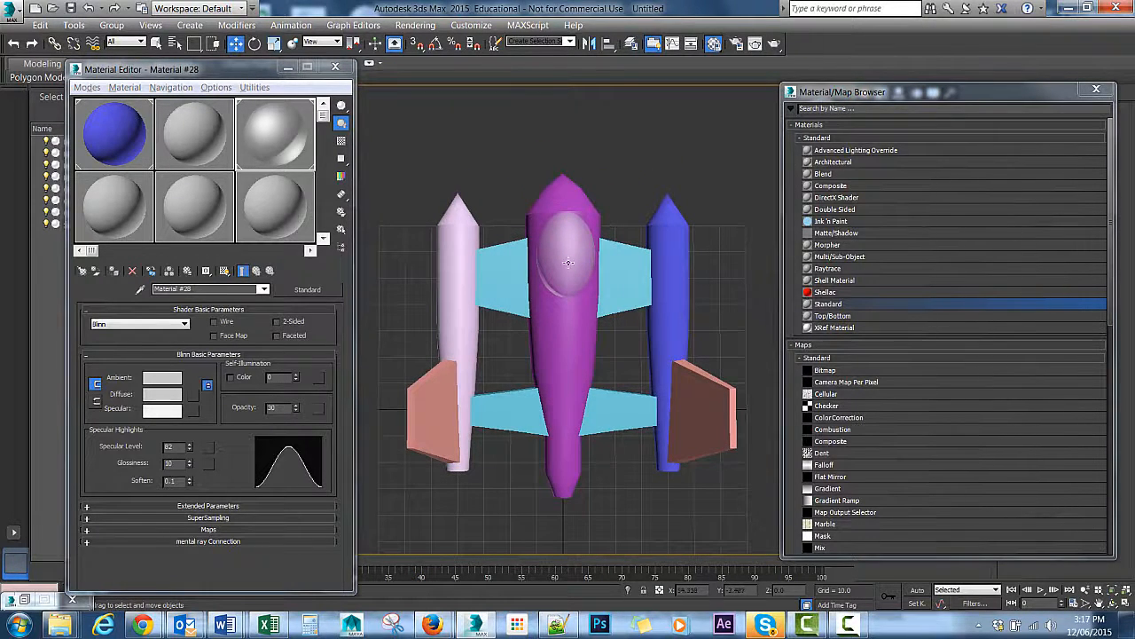
{"action": "mouse_move", "coordinate": [566, 275]}
{"action": "middle_mouse_down", "text": "alt"}
{"action": "mouse_move", "coordinate": [558, 234]}
{"action": "mouse_move", "coordinate": [553, 246]}
{"action": "mouse_move", "coordinate": [514, 196]}
{"action": "mouse_move", "coordinate": [446, 198]}
{"action": "mouse_move", "coordinate": [570, 286]}
{"action": "middle_mouse_up", "text": "alt"}
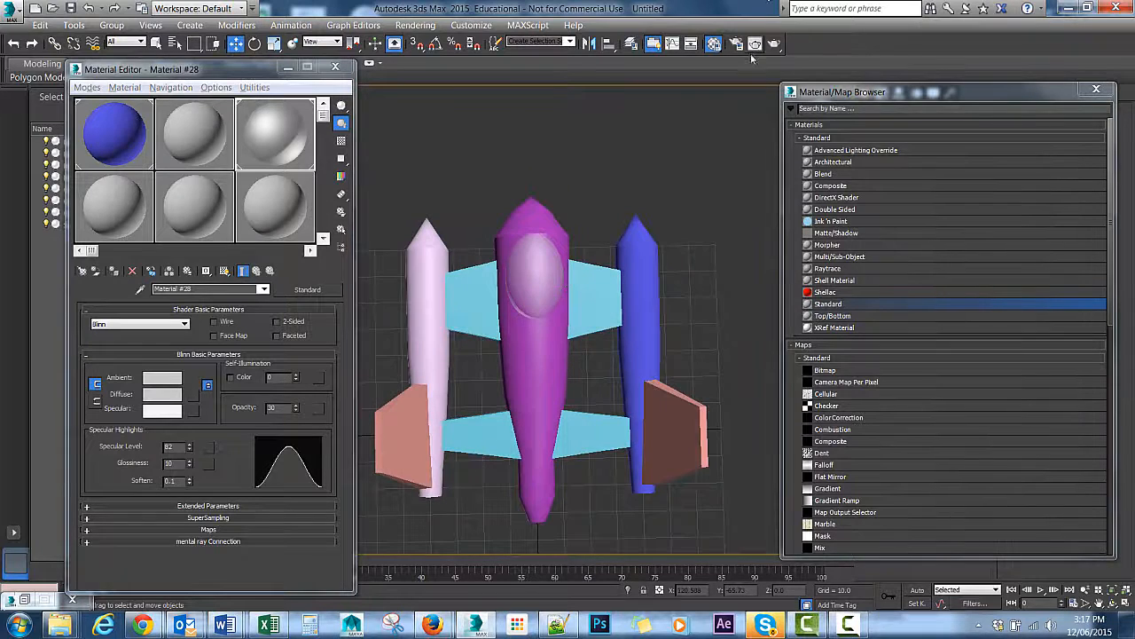
- Render the perspective view to check the translucent cockpit, and close the rendered frame
{"action": "left_click", "coordinate": [771, 44]}
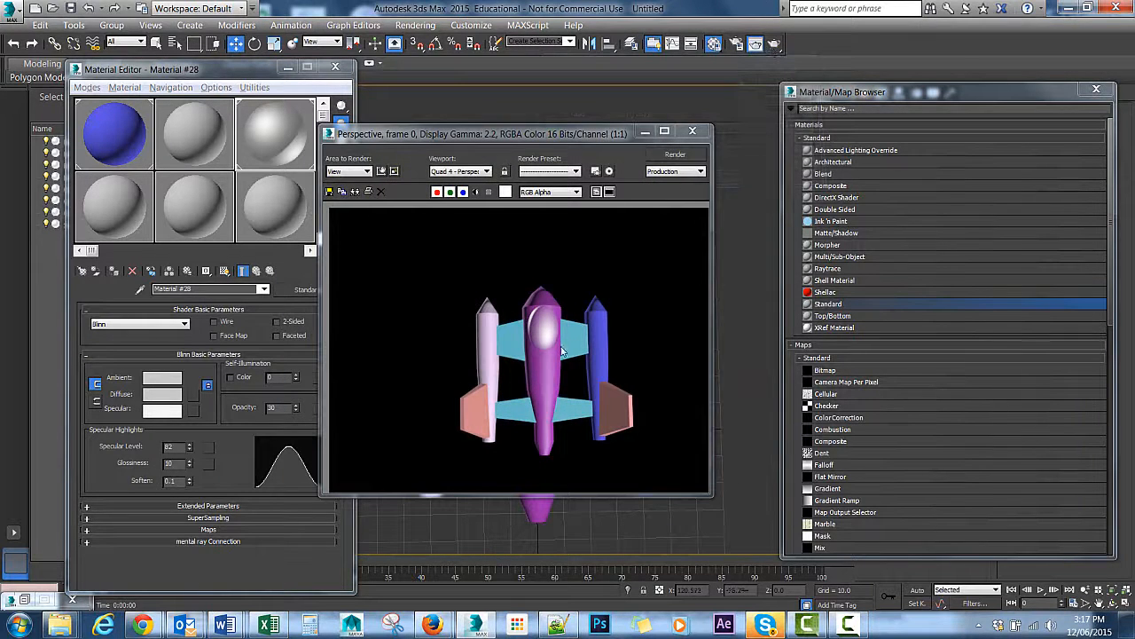
{"action": "left_click", "coordinate": [693, 131]}
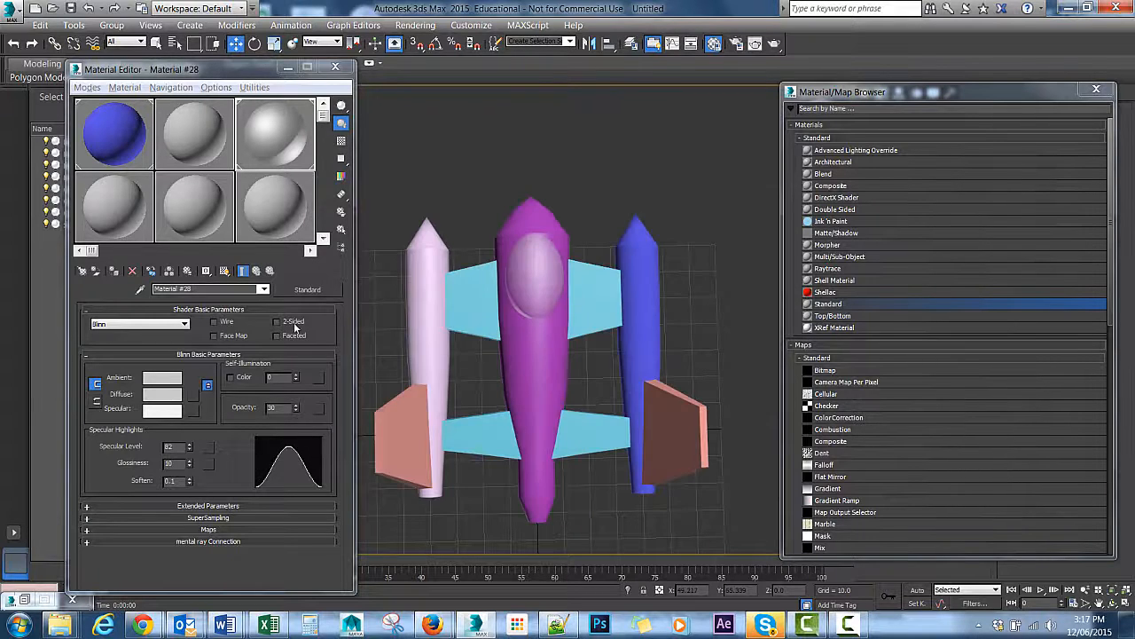
- Move the Material Editor and Material/Map Browser clear of the object properties and select the blue side cylinder
{"action": "left_click", "coordinate": [523, 310]}
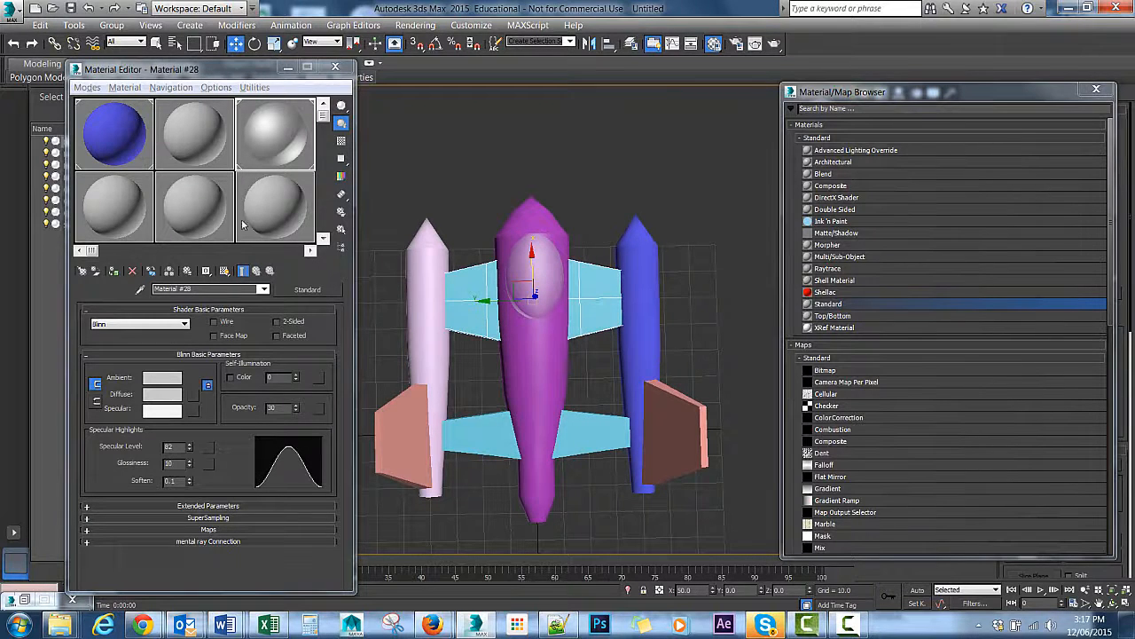
{"action": "left_click_drag", "start_coordinate": [213, 69], "coordinate": [202, 67]}
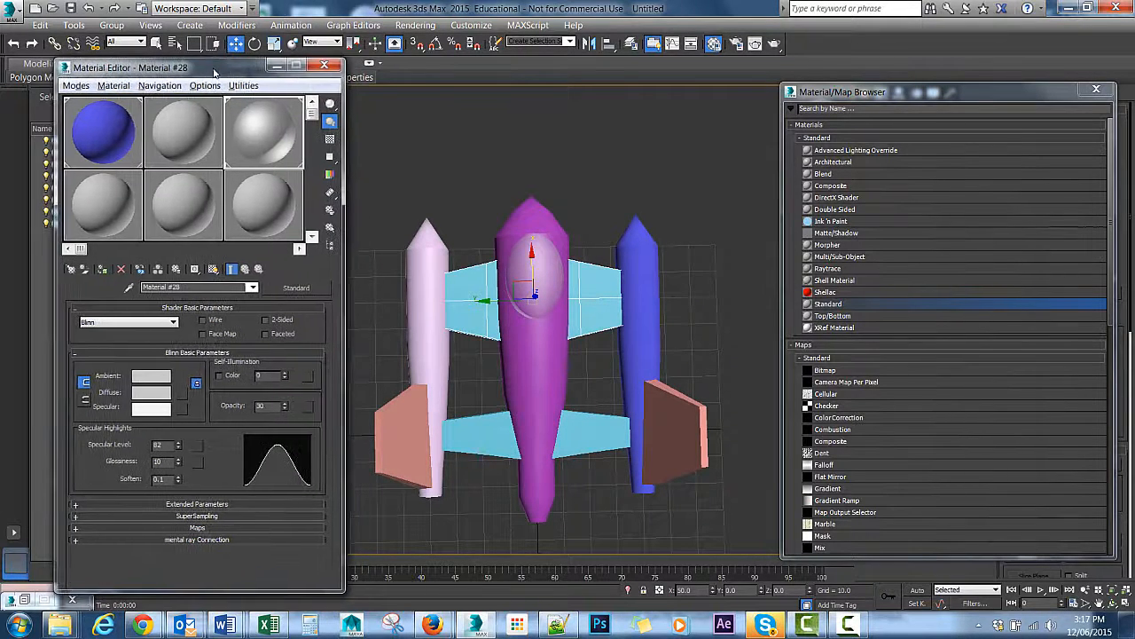
{"action": "left_click_drag", "start_coordinate": [907, 87], "coordinate": [936, 376]}
{"action": "left_click", "coordinate": [655, 291]}
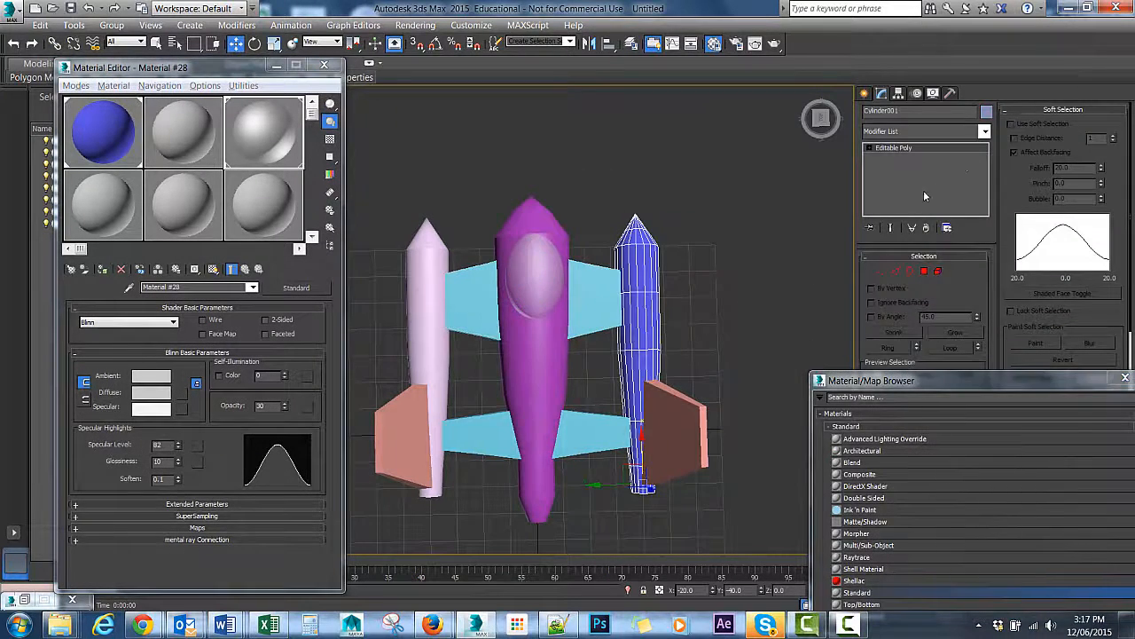
{"action": "left_click", "coordinate": [987, 111]}
{"action": "left_click", "coordinate": [429, 161]}
{"action": "left_click", "coordinate": [275, 196]}
- Set the cockpit material's Glossiness to 0 and Soften to 1.0 in the third sample slot
{"action": "left_click", "coordinate": [272, 132]}
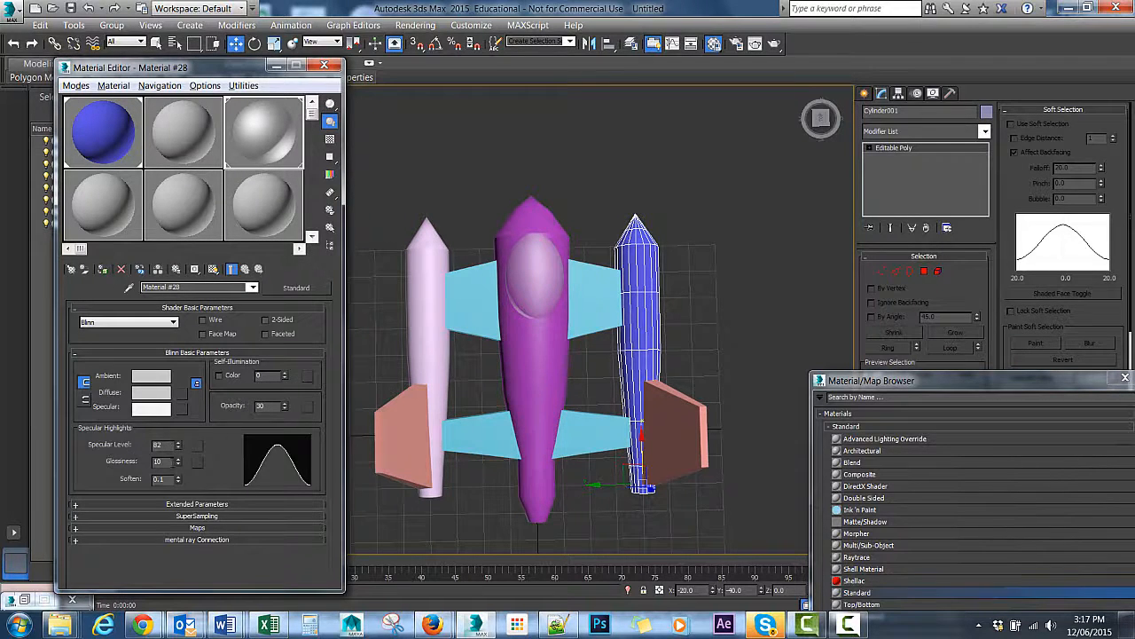
{"action": "left_click_drag", "start_coordinate": [179, 462], "coordinate": [181, 438]}
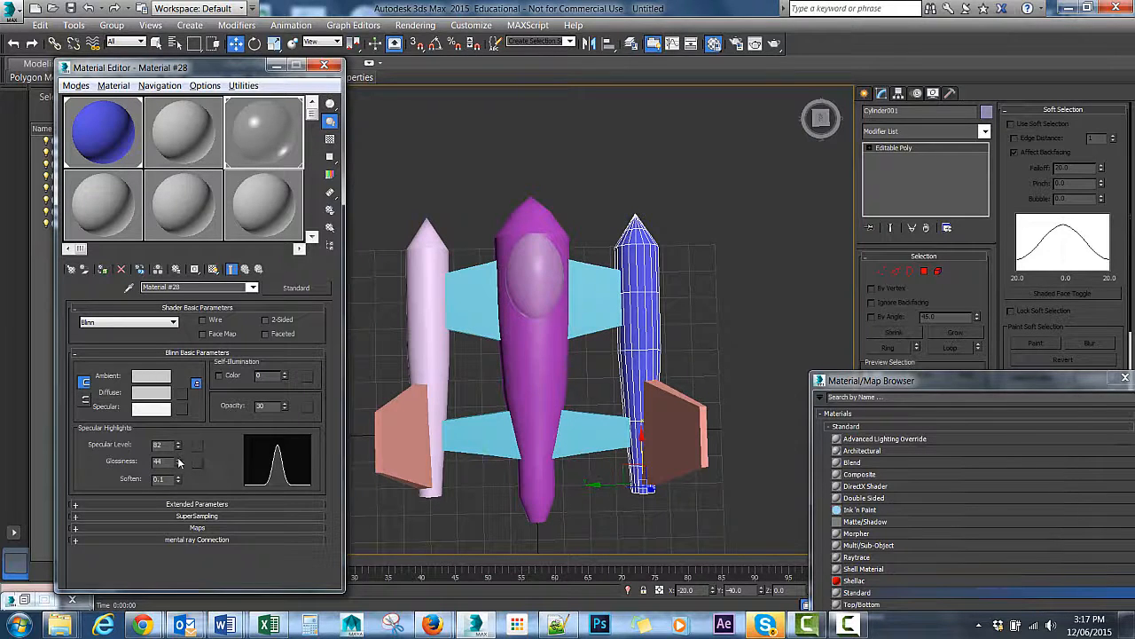
{"action": "left_click_drag", "start_coordinate": [180, 461], "coordinate": [180, 495]}
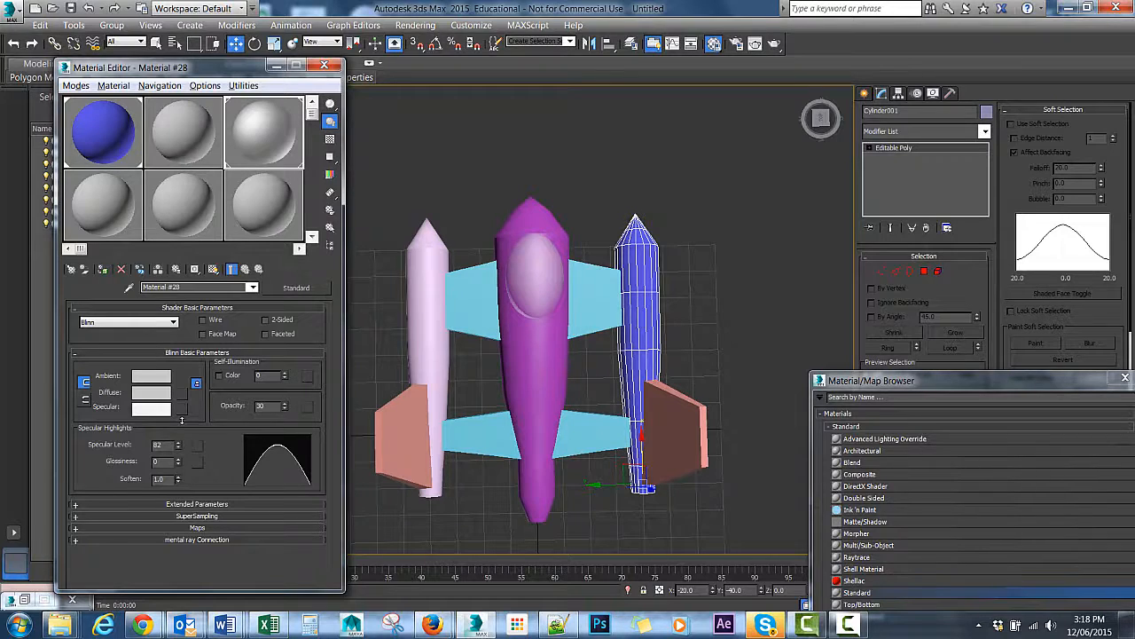
- Raise the cockpit material's Opacity to 100 and check the cockpit from a slightly different angle
{"action": "left_click", "coordinate": [522, 291]}
{"action": "left_click", "coordinate": [520, 332]}
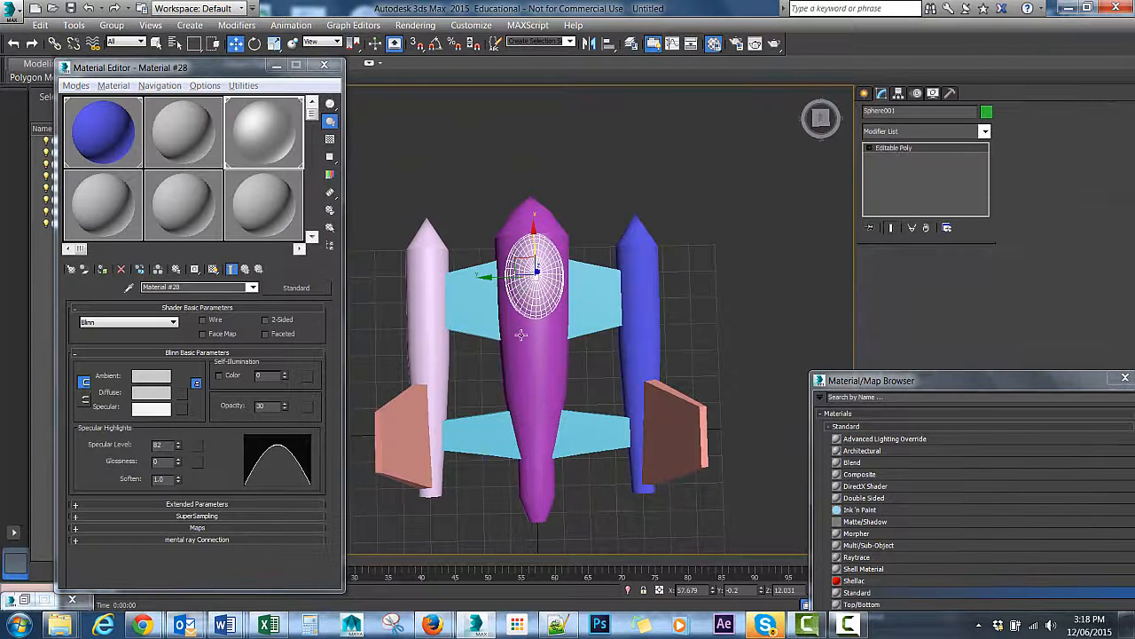
{"action": "left_click", "coordinate": [483, 321]}
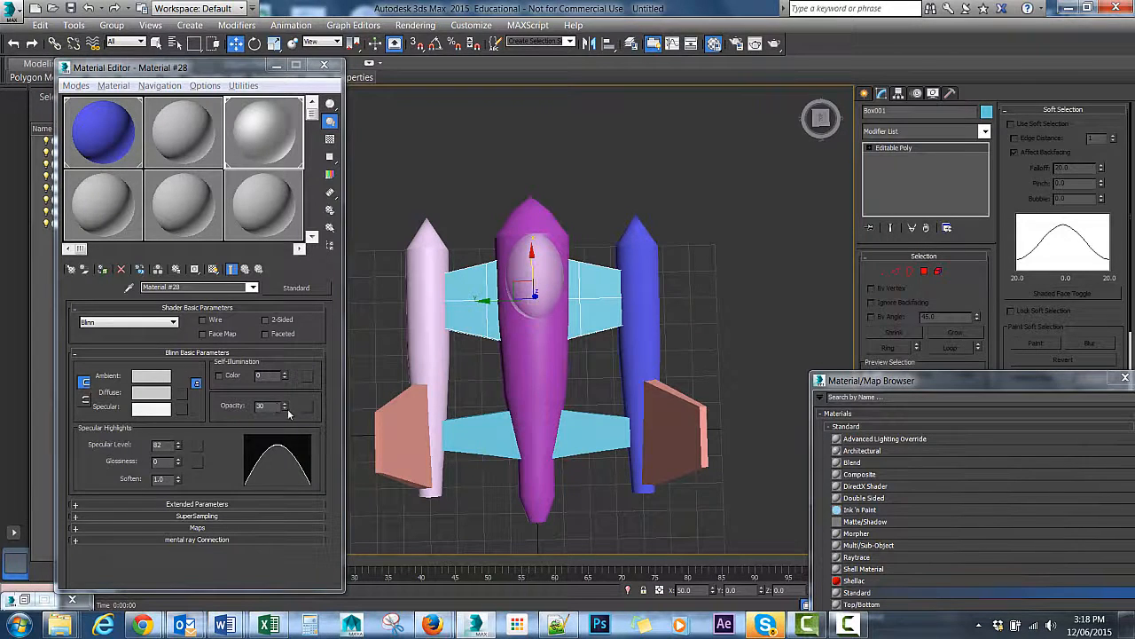
{"action": "left_click_drag", "start_coordinate": [286, 407], "coordinate": [304, 235]}
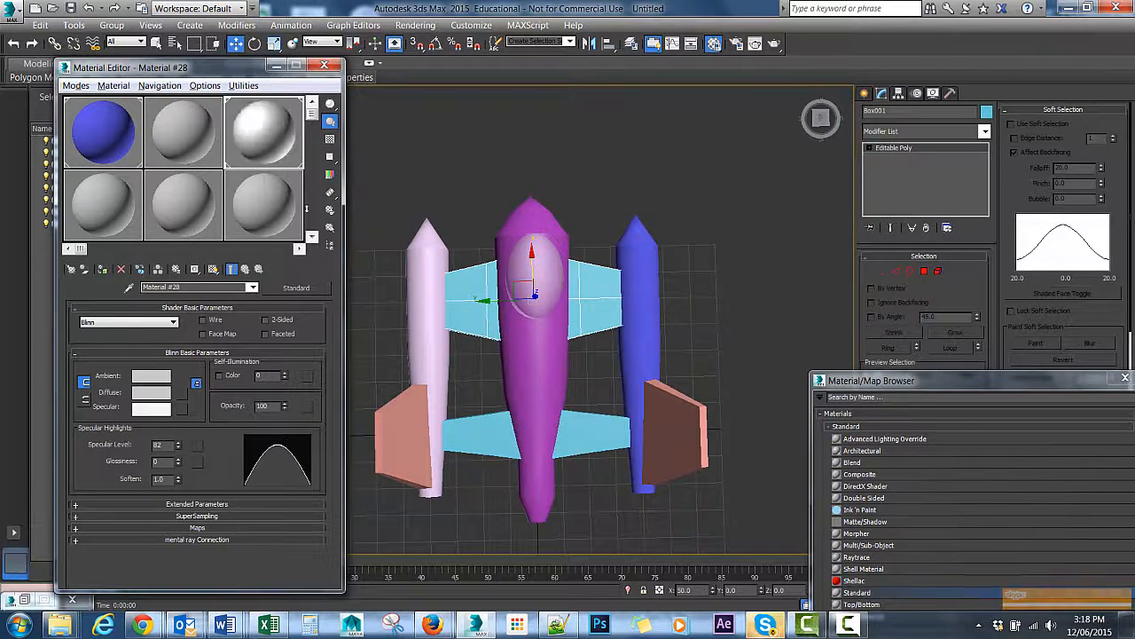
{"action": "middle_click_drag", "start_coordinate": [691, 290], "coordinate": [683, 259], "text": "alt"}
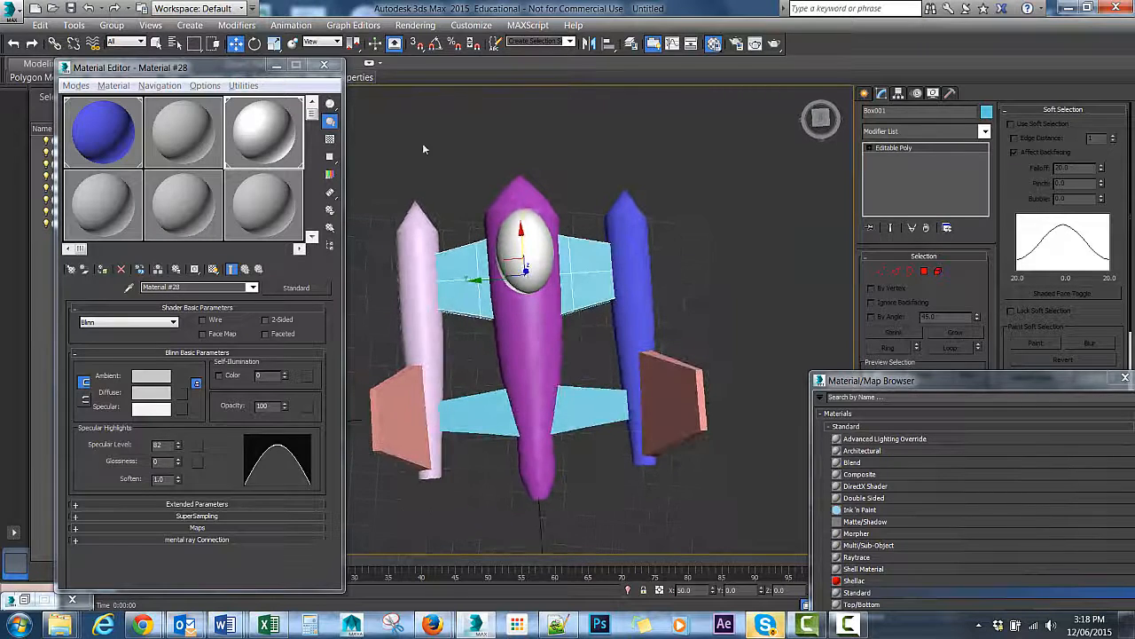
{"action": "mouse_move", "coordinate": [230, 62]}
{"action": "left_mouse_down"}
{"action": "mouse_move", "coordinate": [237, 86]}
{"action": "mouse_move", "coordinate": [237, 72]}
{"action": "left_mouse_up"}
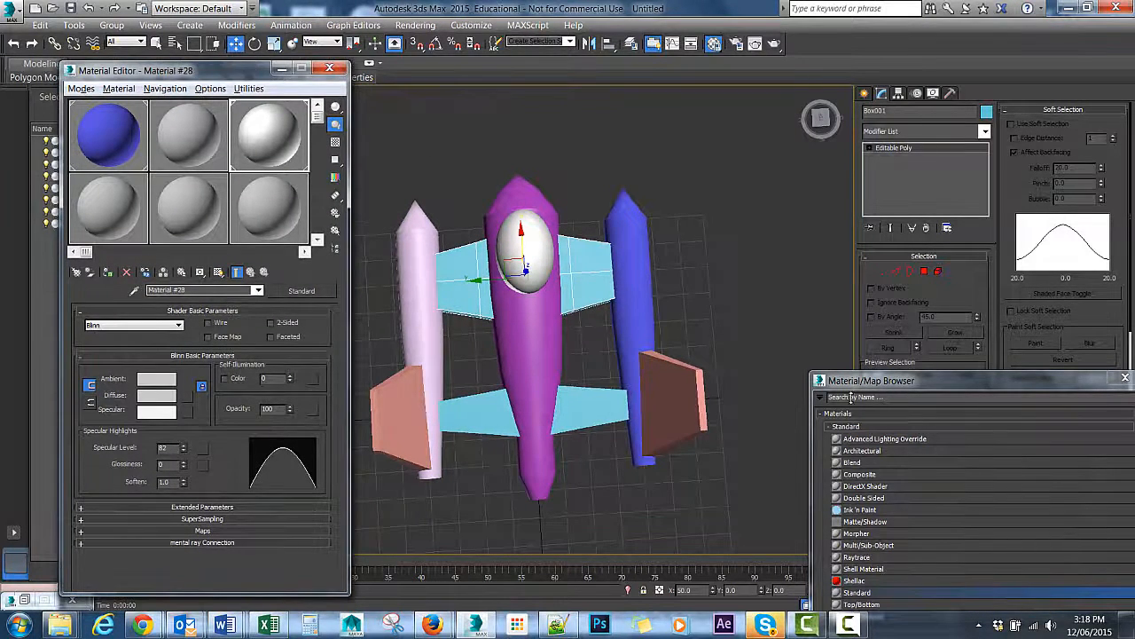
{"action": "left_click", "coordinate": [852, 625]}
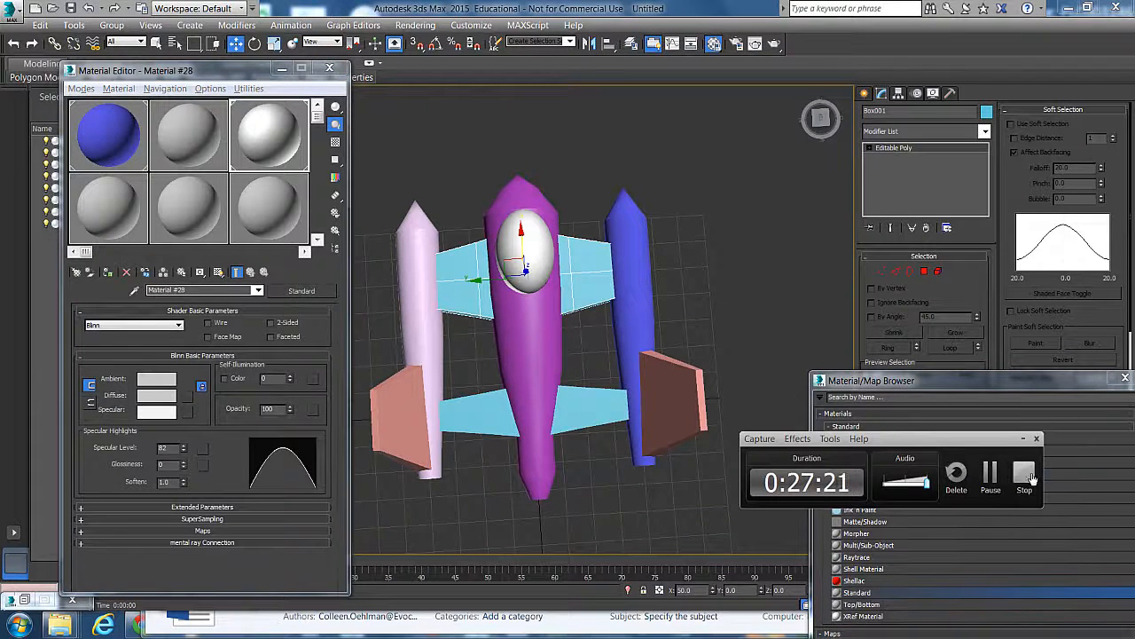